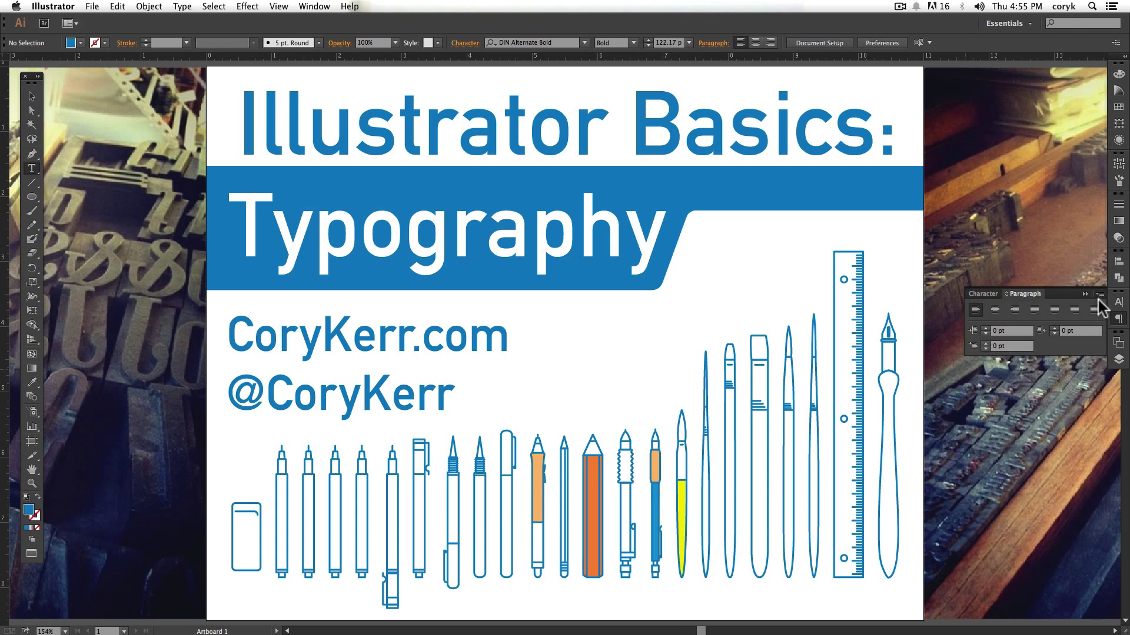
- Display the character formatting settings in place of the paragraph settings
{"action": "left_click", "coordinate": [1099, 293]}
{"action": "left_click", "coordinate": [1086, 294]}
{"action": "left_click", "coordinate": [986, 293]}
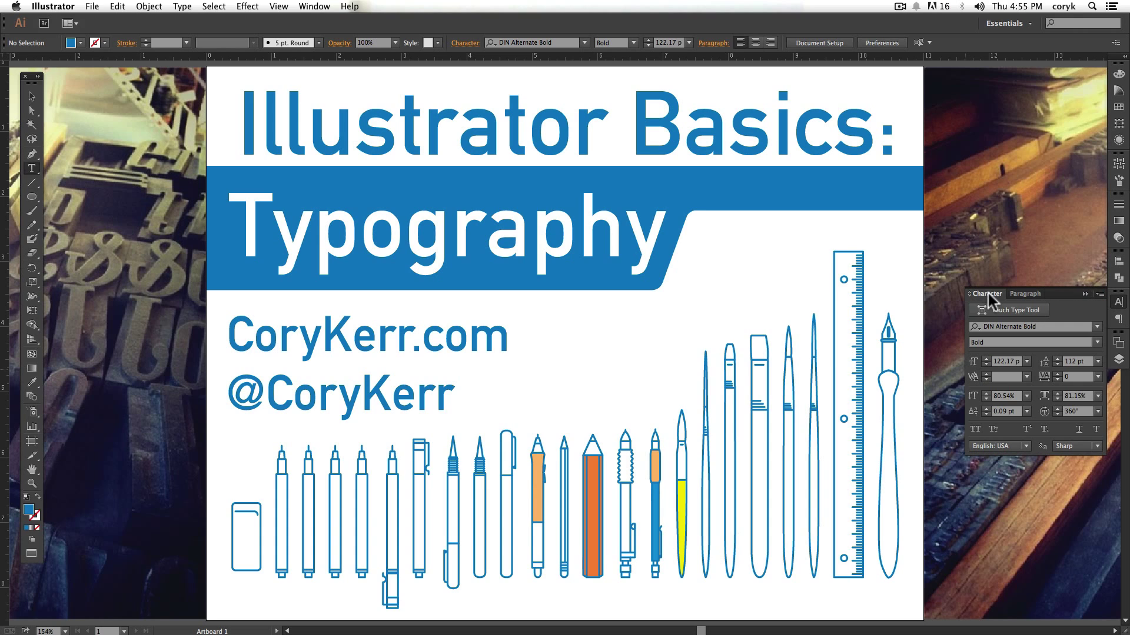
{"action": "left_click", "coordinate": [182, 7]}
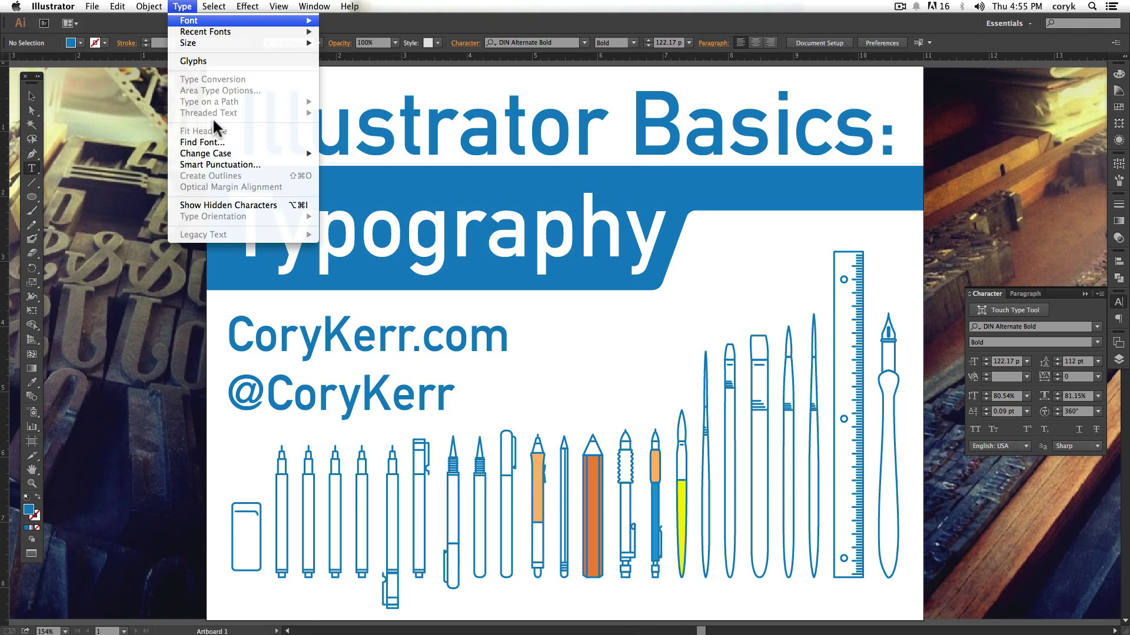
{"action": "mouse_move", "coordinate": [215, 153]}
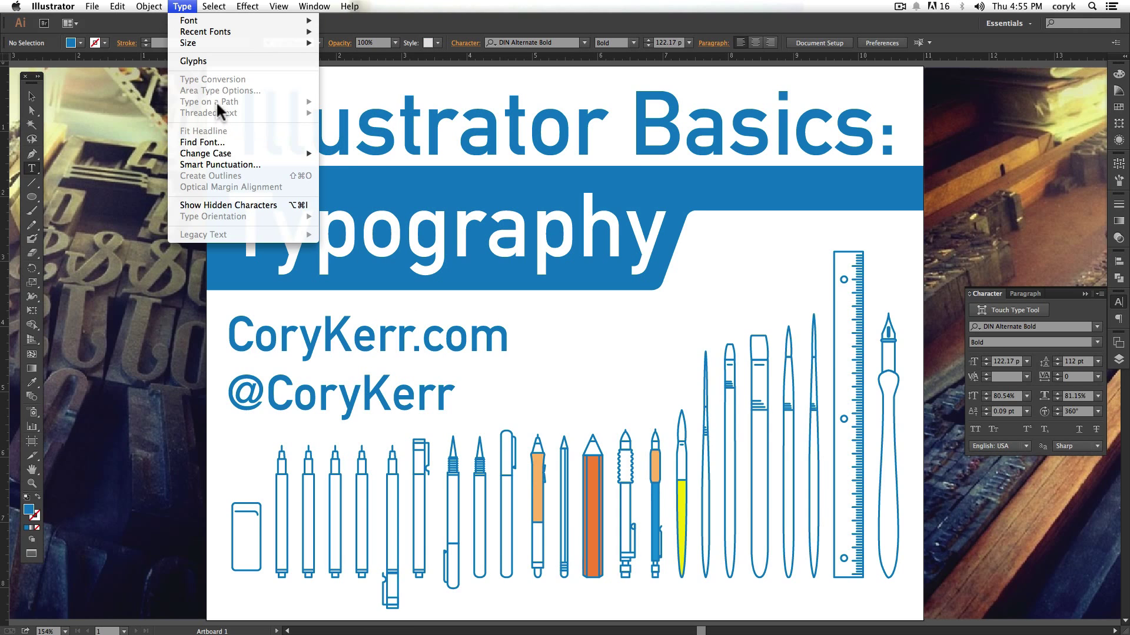
{"action": "left_click", "coordinate": [183, 6]}
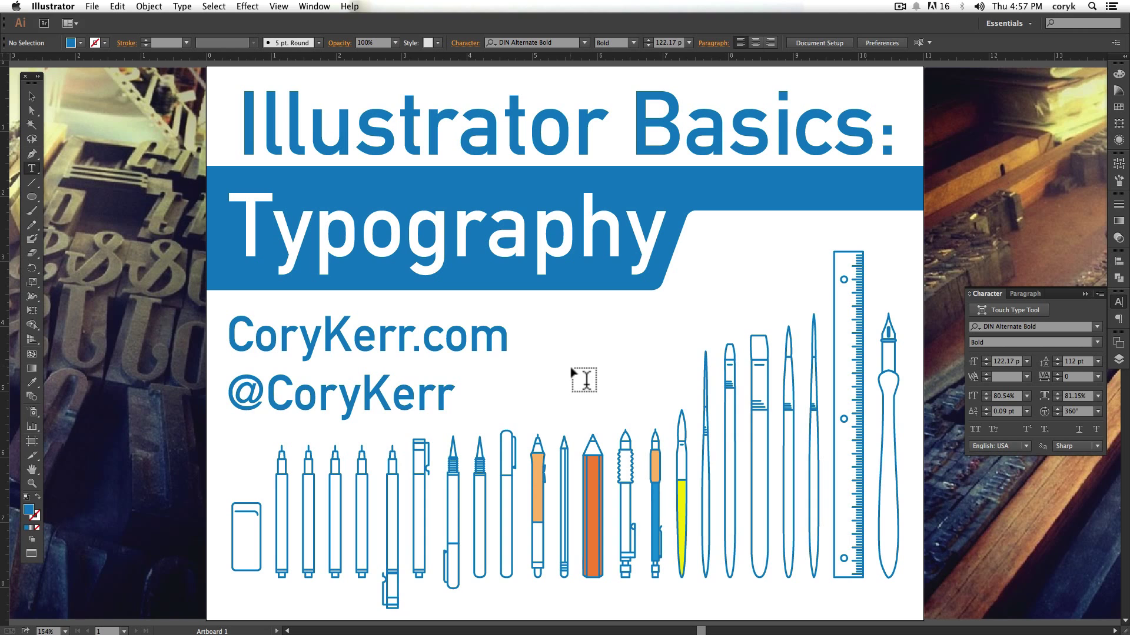
{"action": "left_click", "coordinate": [32, 167]}
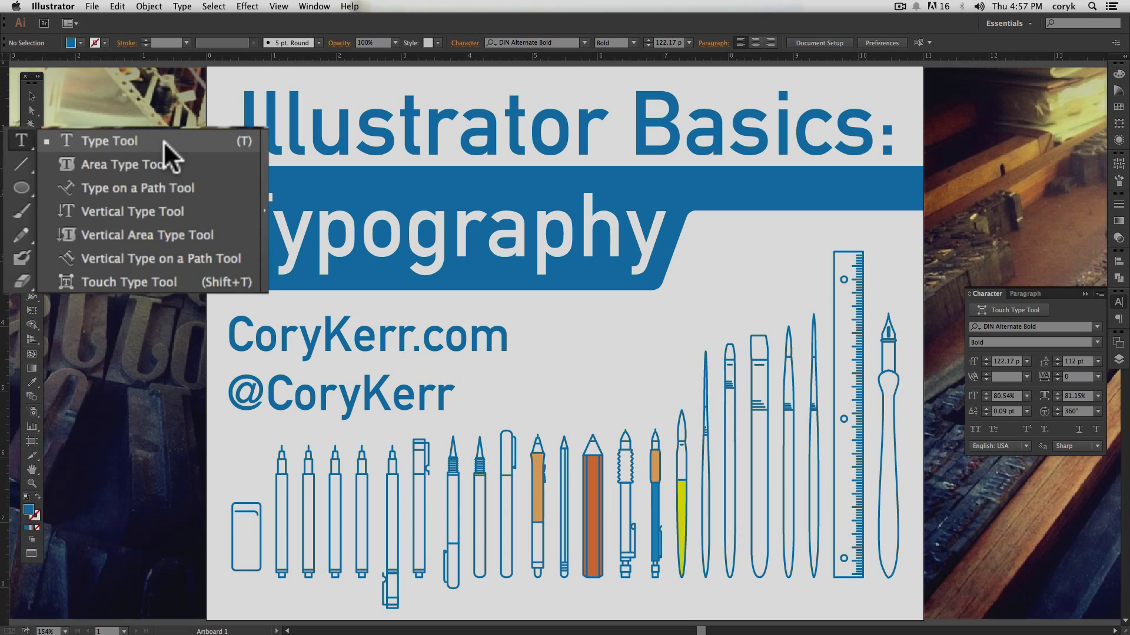
{"action": "left_click", "coordinate": [492, 51]}
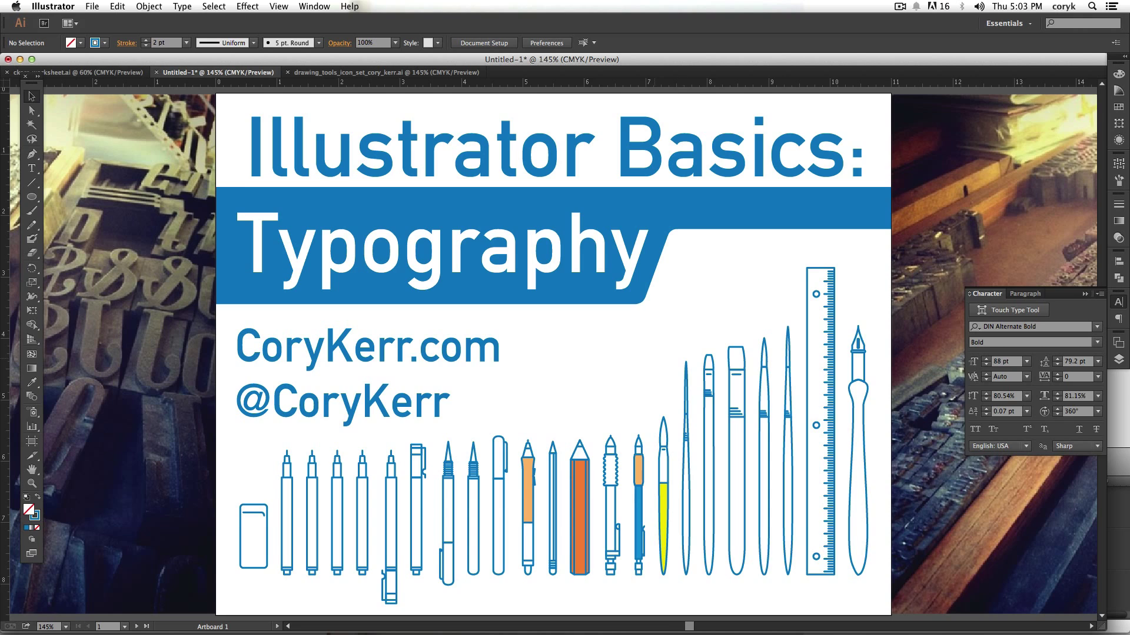
- Add the point text "Point Type" in the upper-left area of the blank second artboard and move it slightly down
{"action": "scroll", "coordinate": [553, 353], "scroll_direction": "down", "scroll_amount": 15}
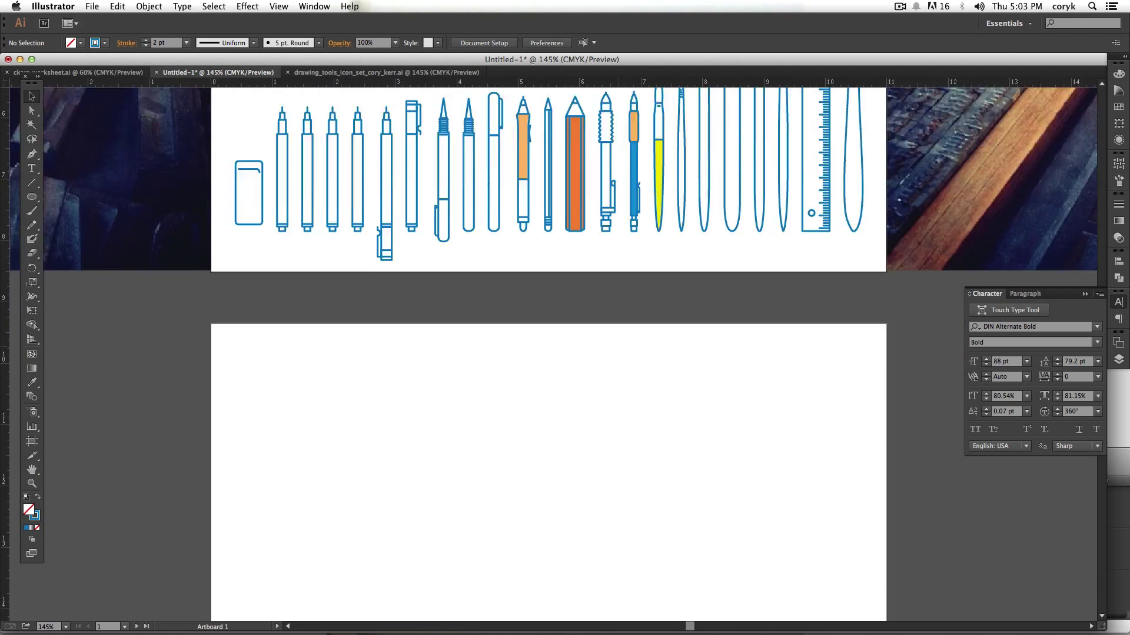
{"action": "scroll", "coordinate": [553, 353], "scroll_direction": "up", "scroll_amount": 1}
{"action": "scroll", "coordinate": [553, 353], "scroll_direction": "right", "scroll_amount": 1}
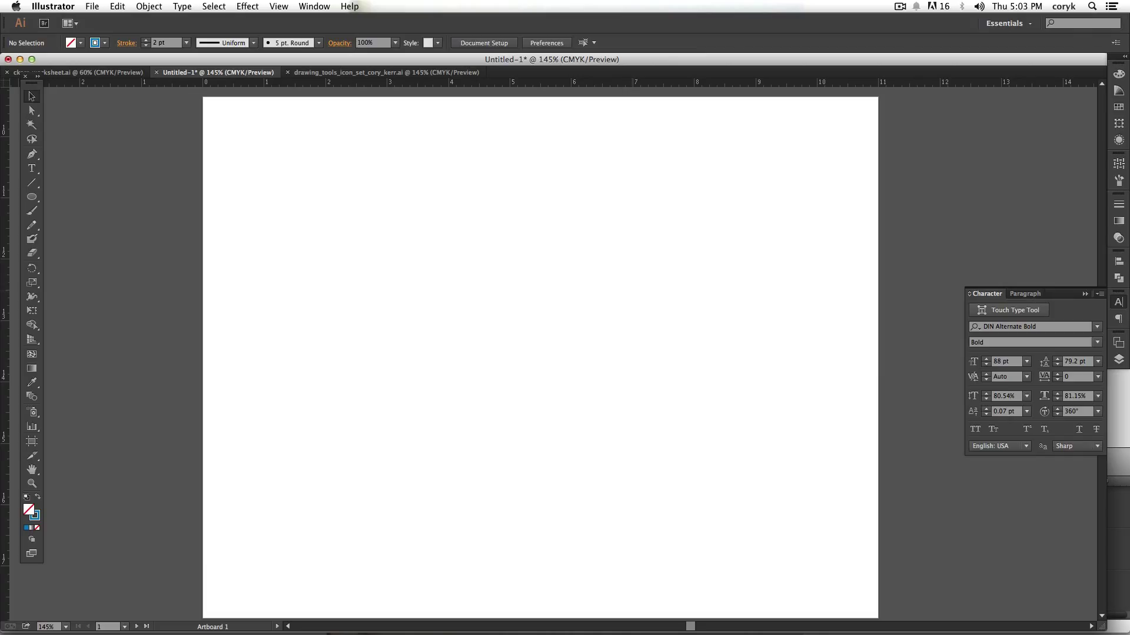
{"action": "key", "text": "t"}
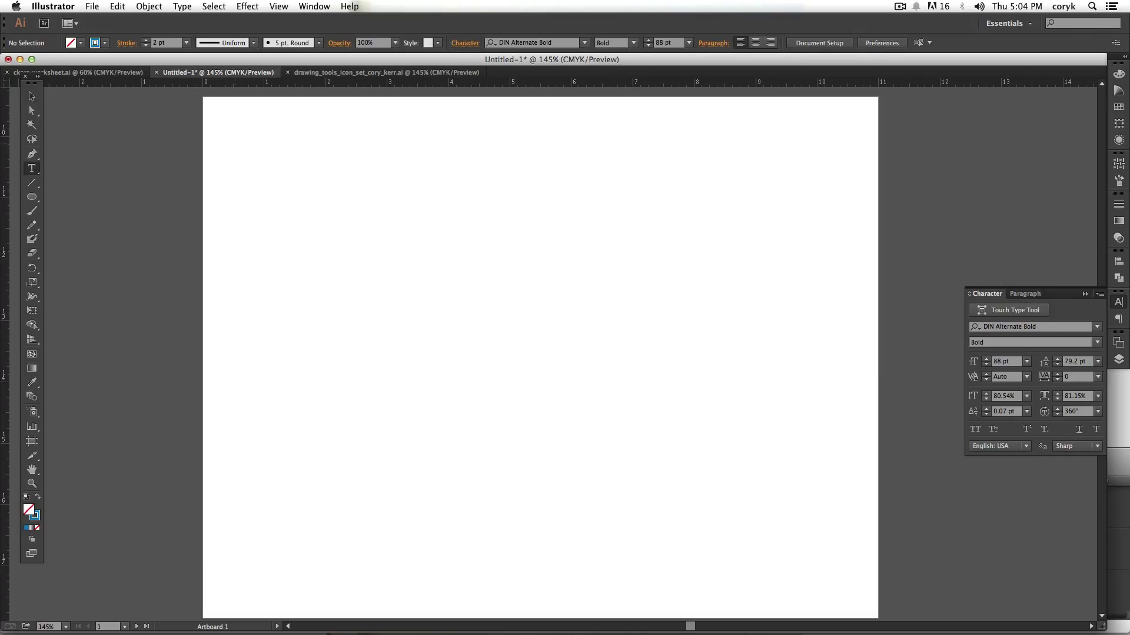
{"action": "left_click", "coordinate": [236, 142]}
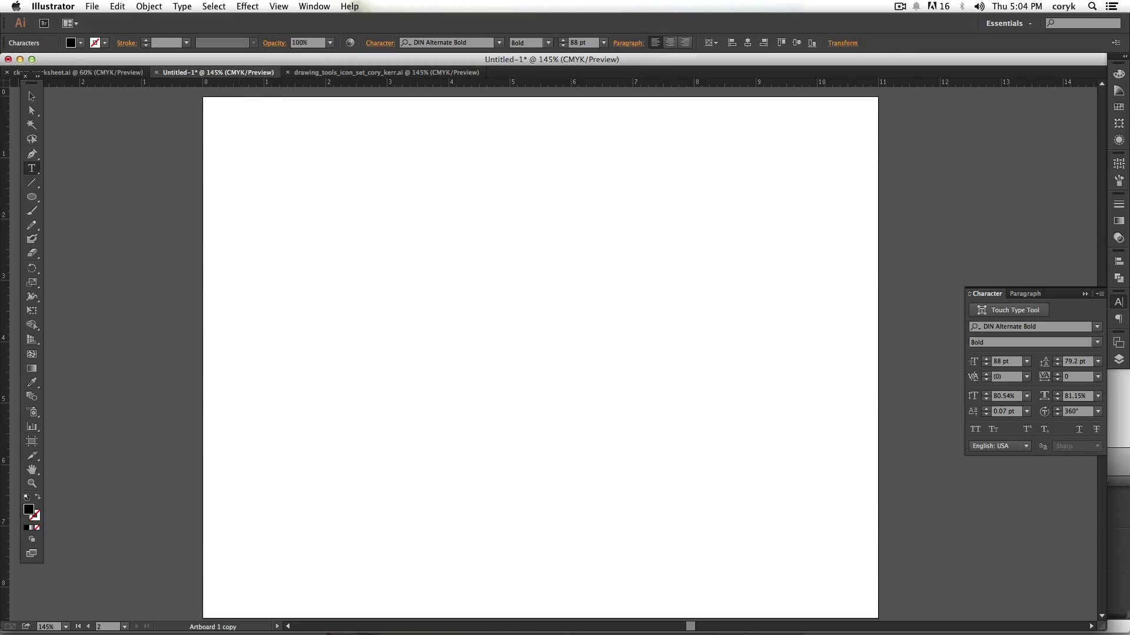
{"action": "type", "text": "Point"}
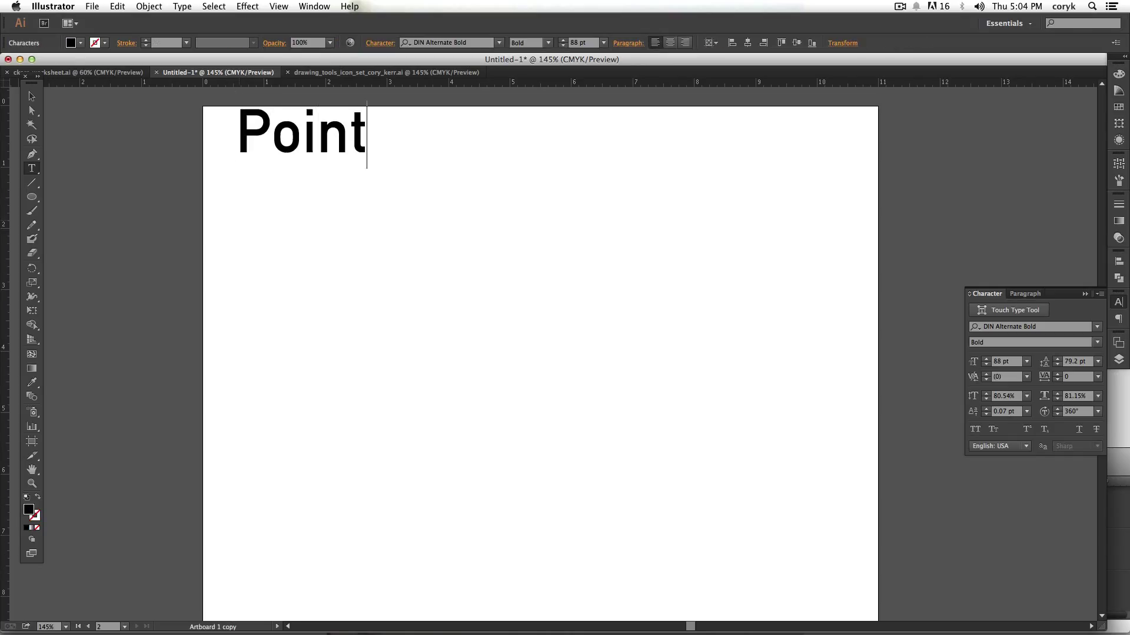
{"action": "type", "text": " Type"}
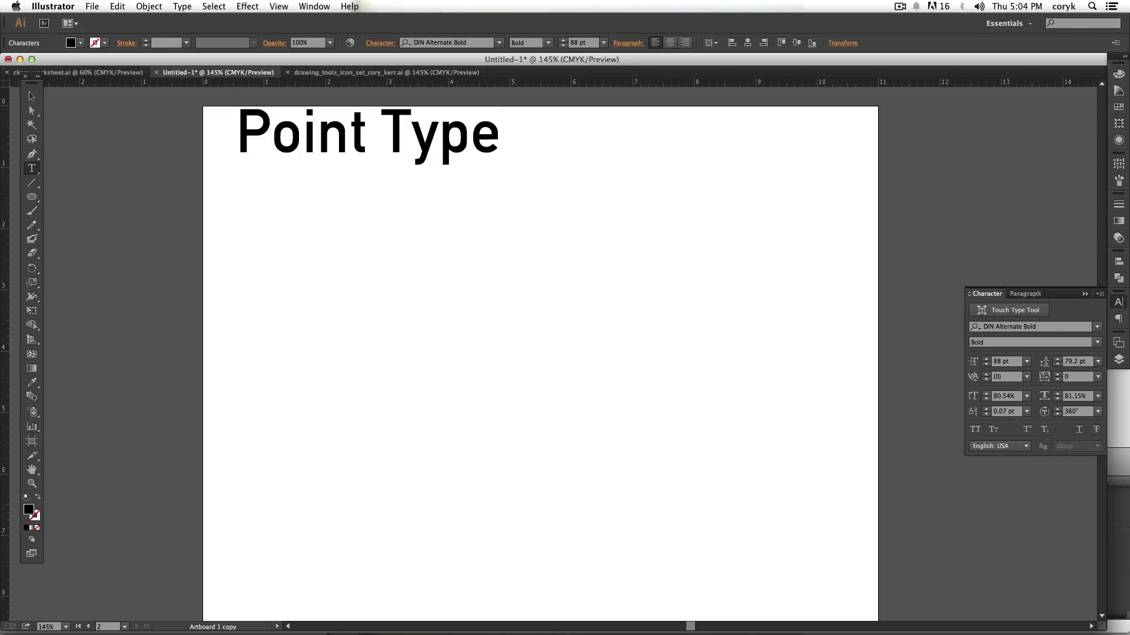
{"action": "key", "text": "Escape"}
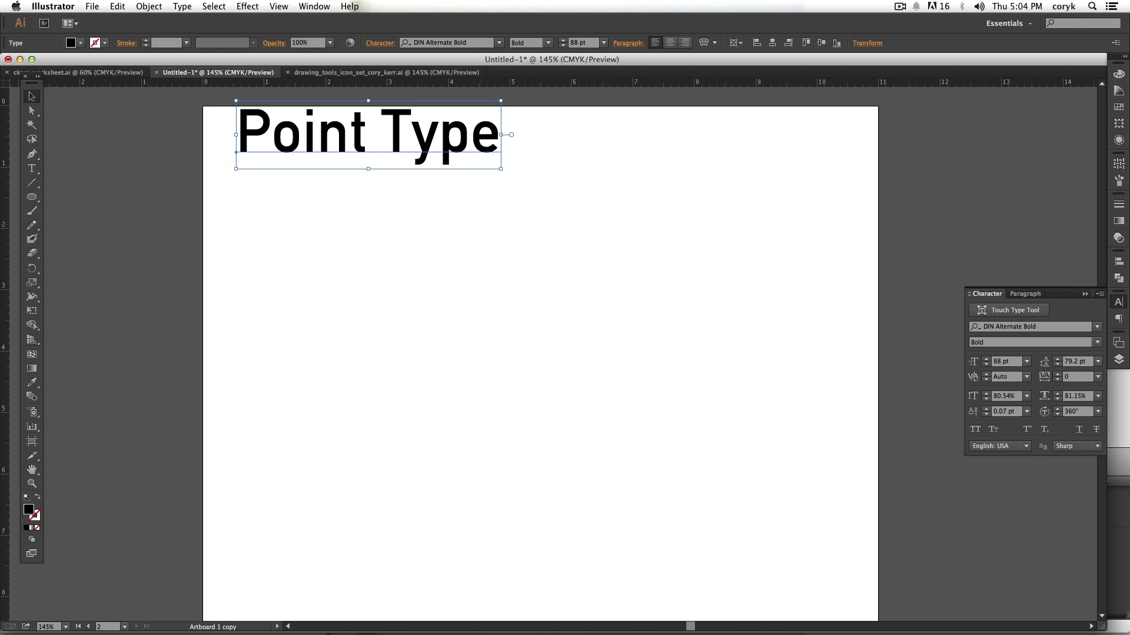
{"action": "left_click_drag", "start_coordinate": [473, 142], "coordinate": [474, 179]}
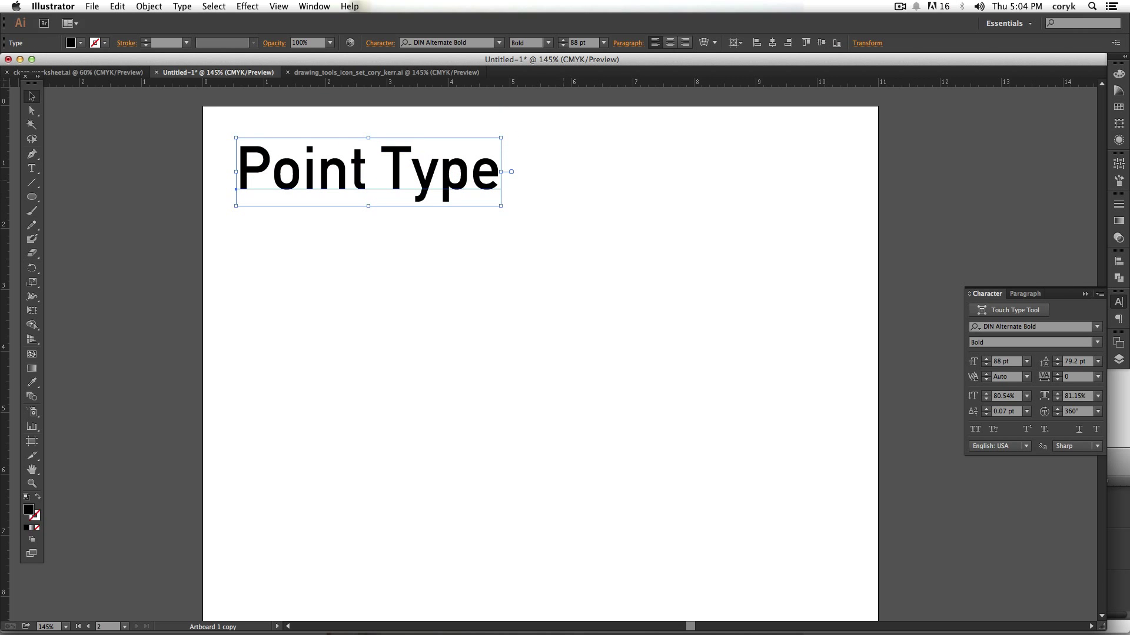
- Draw a large text box to the right of the "Point Type" text and enter "Area Type" in it
{"action": "key", "text": "t"}
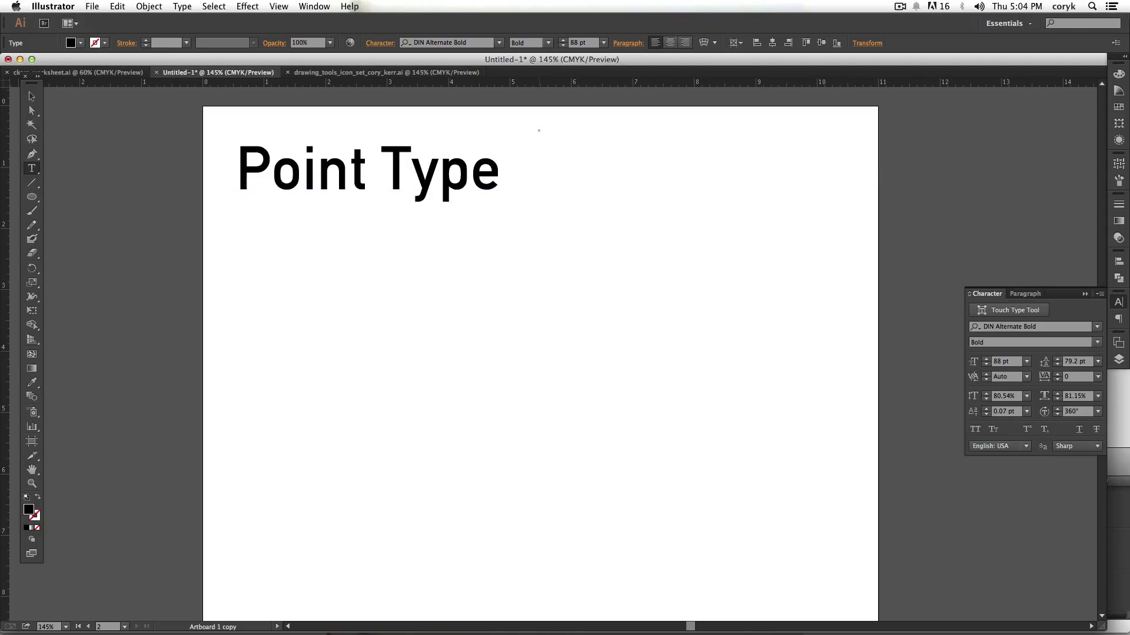
{"action": "left_click_drag", "start_coordinate": [538, 129], "coordinate": [857, 433]}
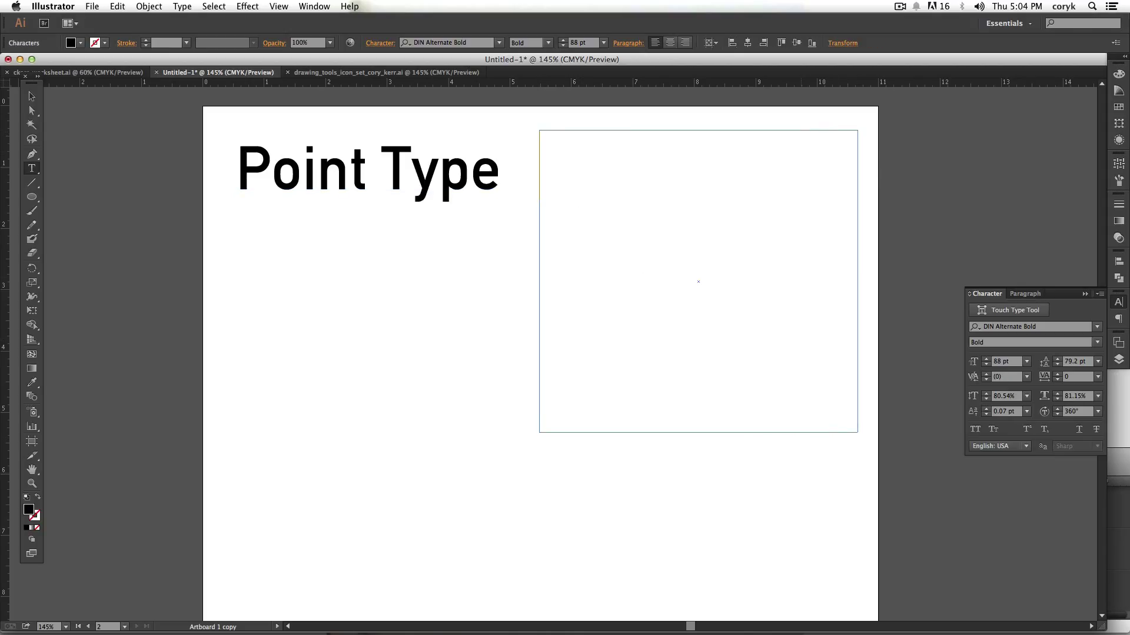
{"action": "type", "text": "Area Type"}
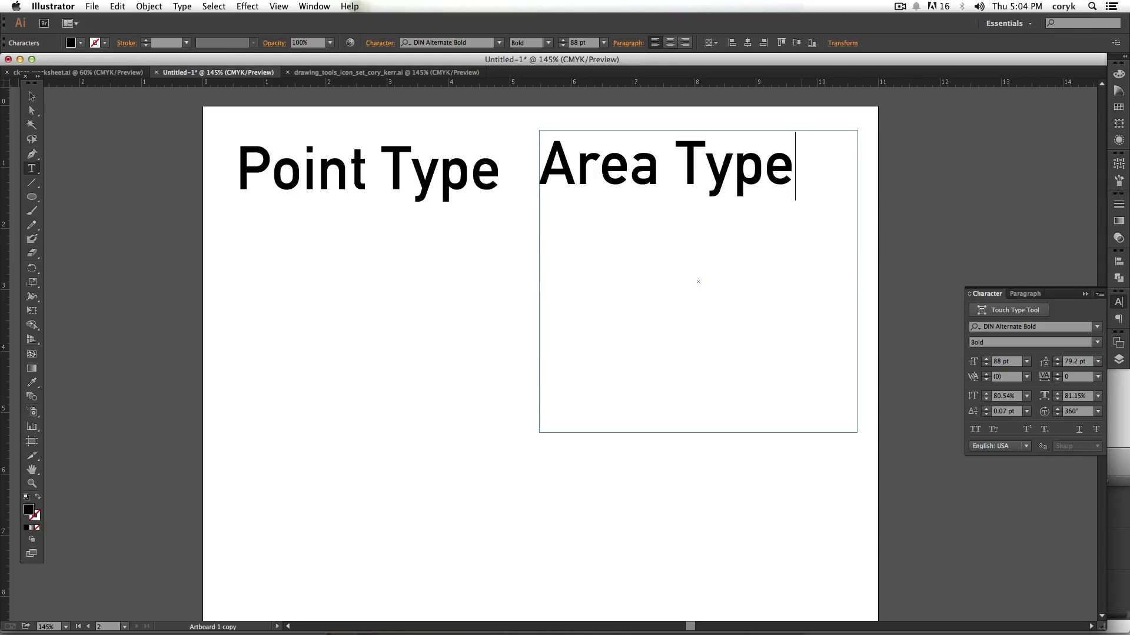
{"action": "key", "text": "Escape"}
- Move the "Point Type" text straight down to about the middle of the artboard's height
{"action": "left_click", "coordinate": [400, 176]}
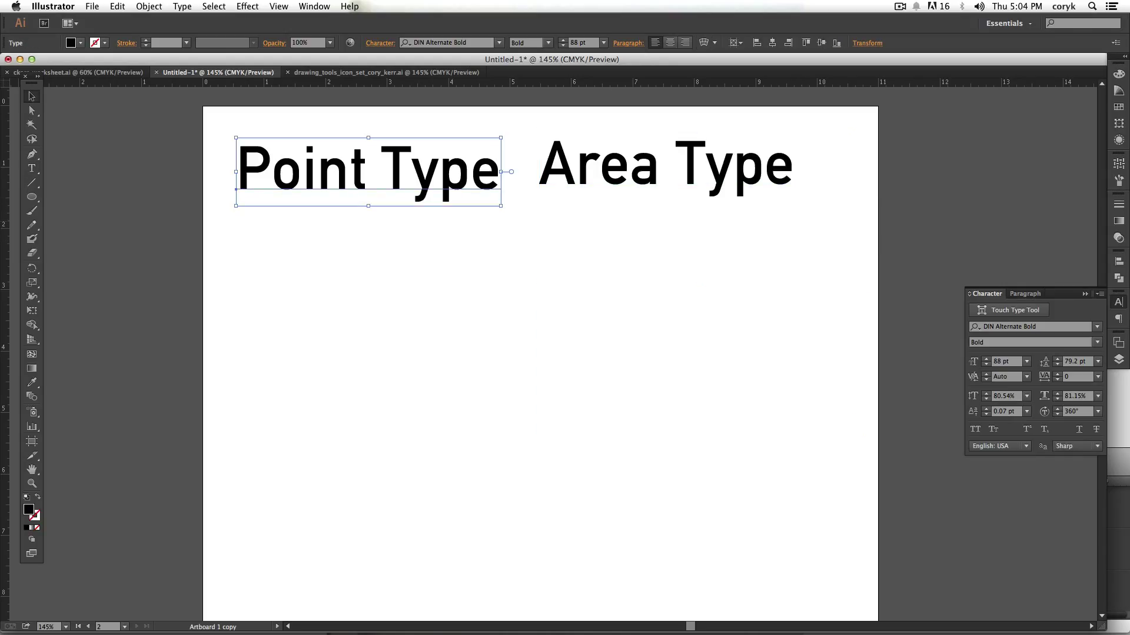
{"action": "left_click_drag", "start_coordinate": [465, 176], "coordinate": [465, 346]}
- Extend the "Point Type" text with ", it doesn't have an edge. I can keep typing forever and it will continue to expand."
{"action": "double_click", "coordinate": [471, 342]}
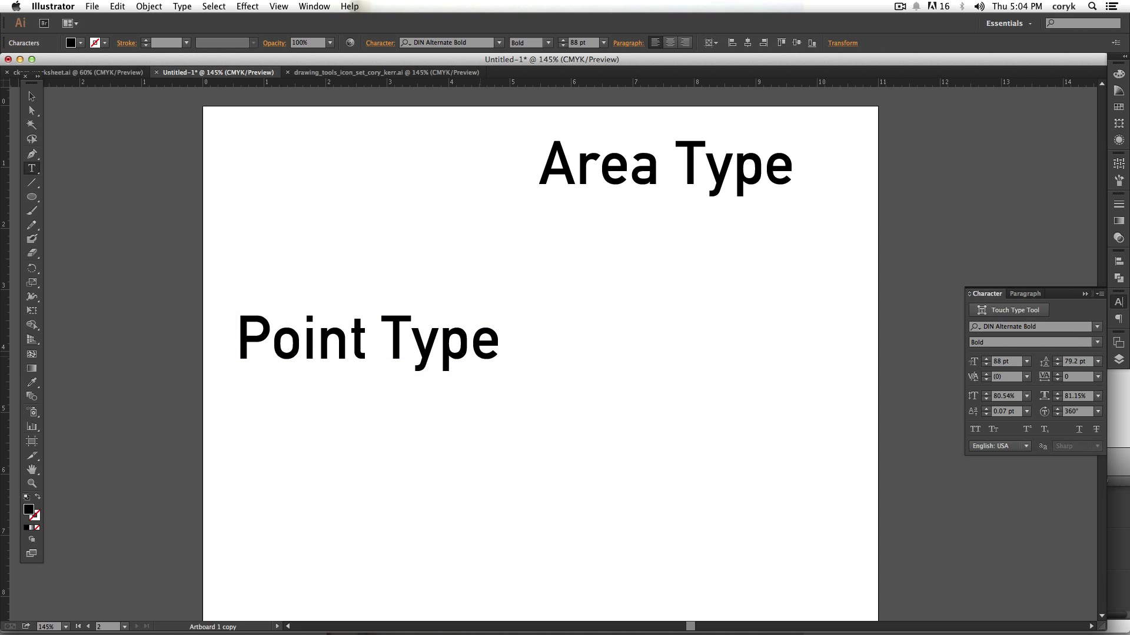
{"action": "type", "text": ", it doesn't have an edge"}
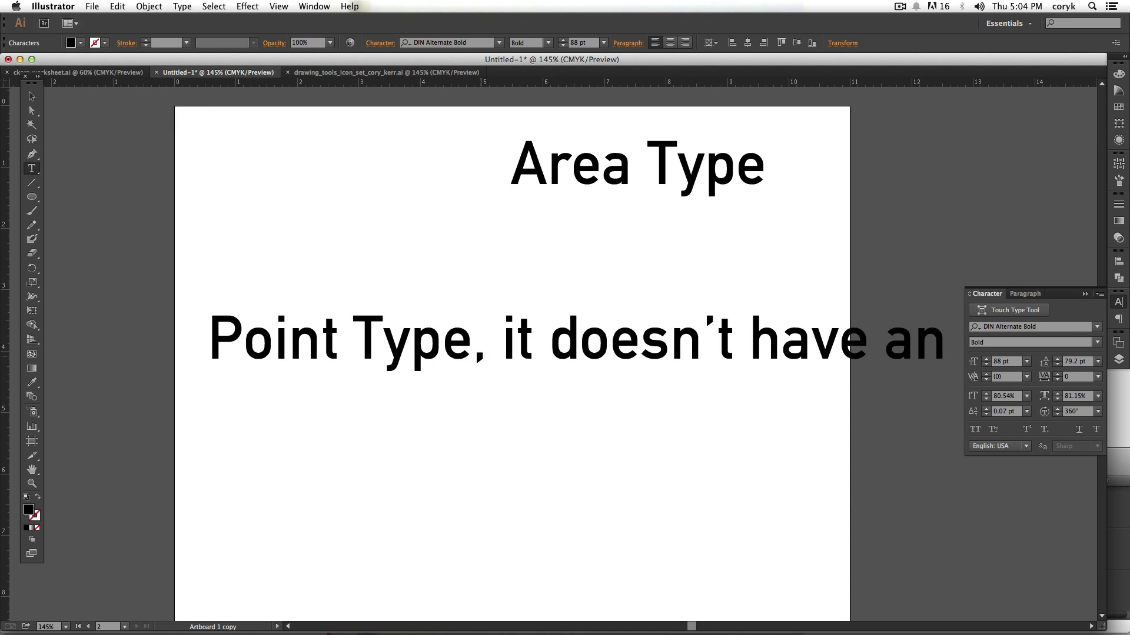
{"action": "type", "text": ". I can keep typing forever"}
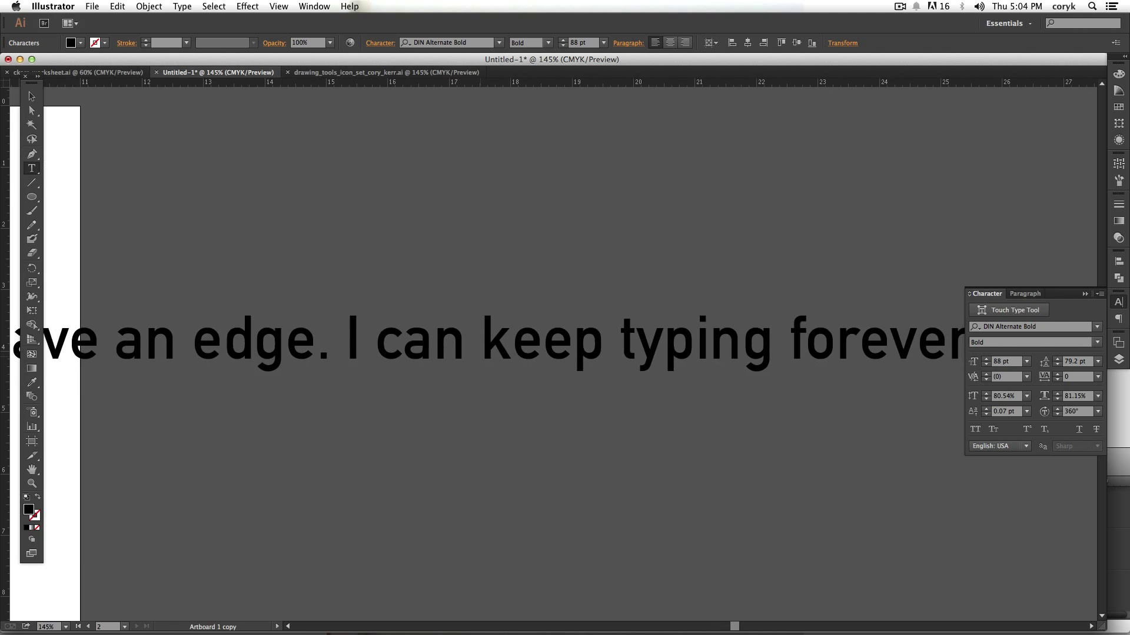
{"action": "type", "text": " and it will continue to ex"}
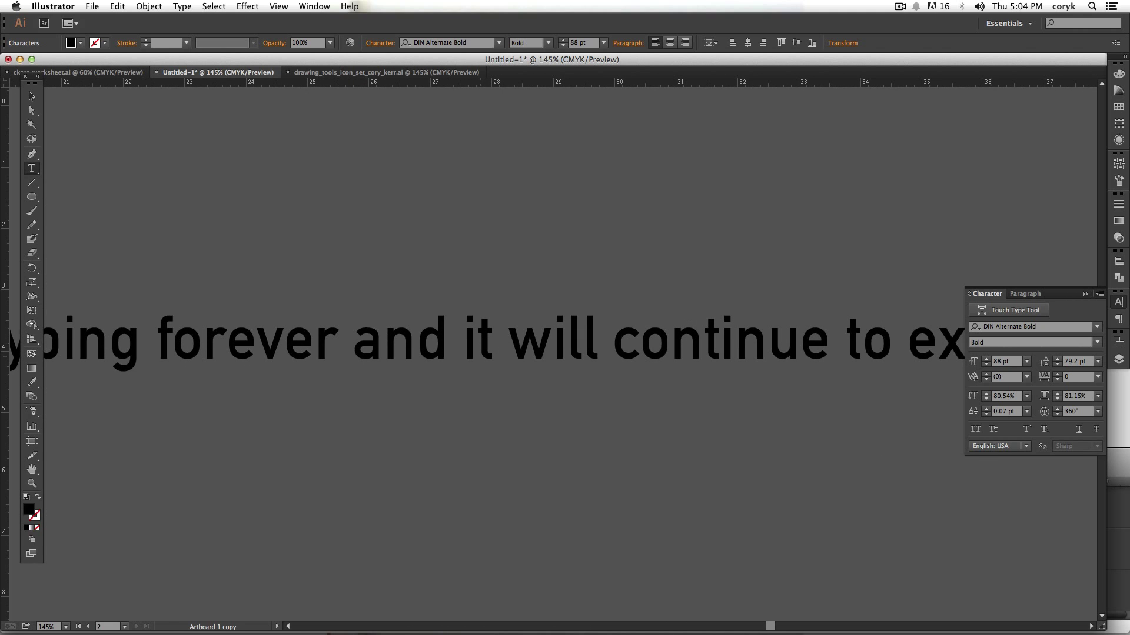
{"action": "type", "text": "pand."}
{"action": "key", "text": "Return"}
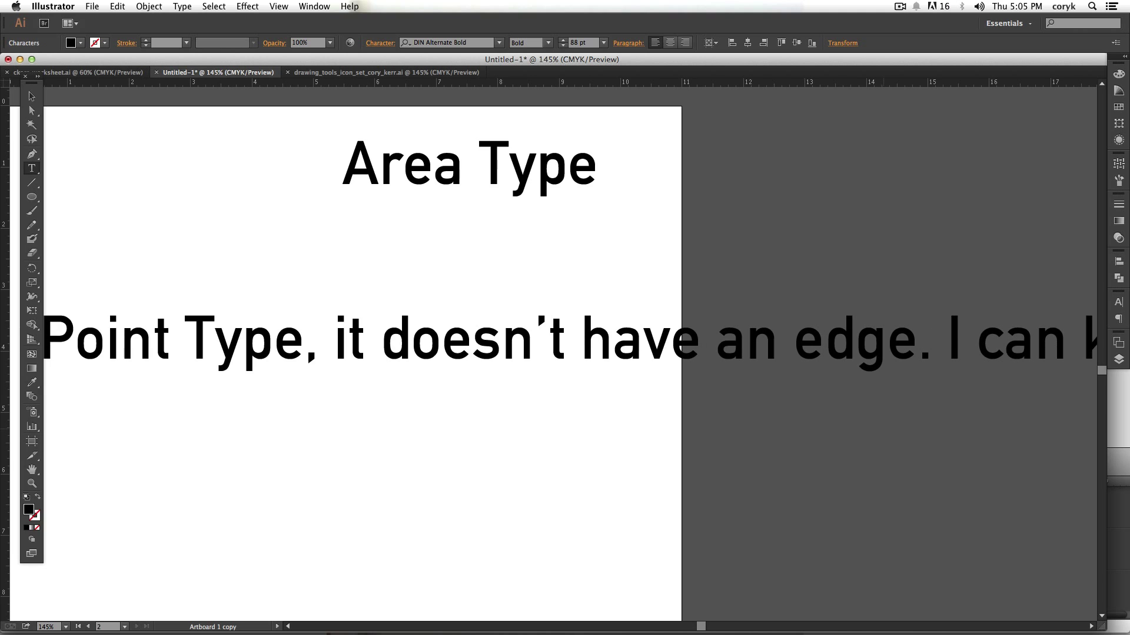
- Add the line "Unless I hit return or enter, then it will start and new line... but, it acts differently than type that has a set bounding box"
{"action": "type", "text": "Unless I hit return or en"}
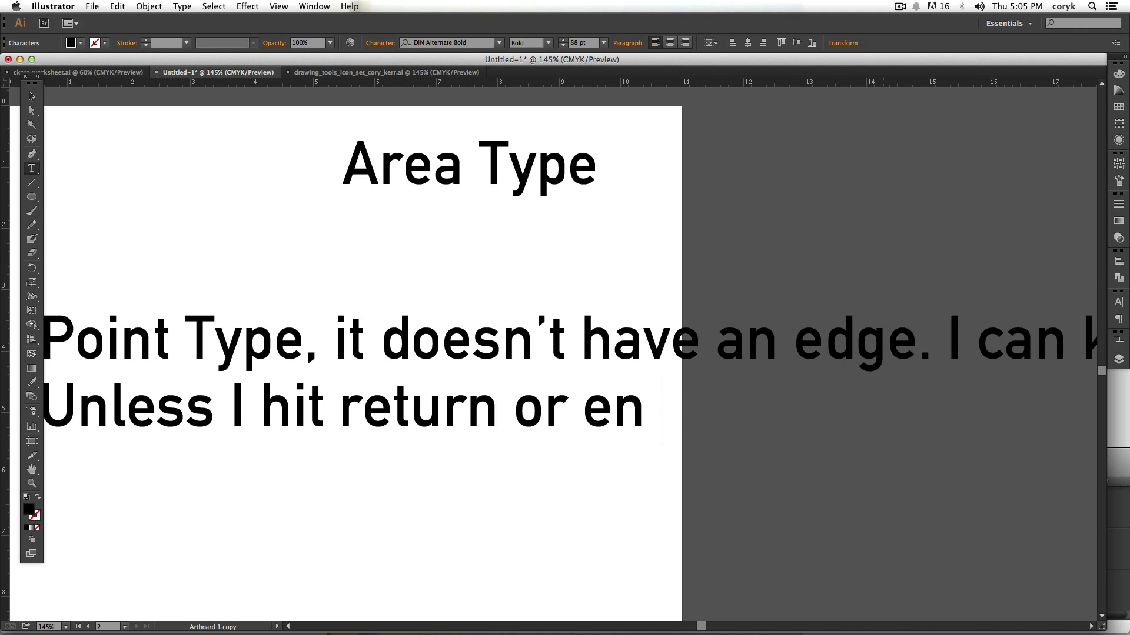
{"action": "type", "text": "ter, then it will start and new lin"}
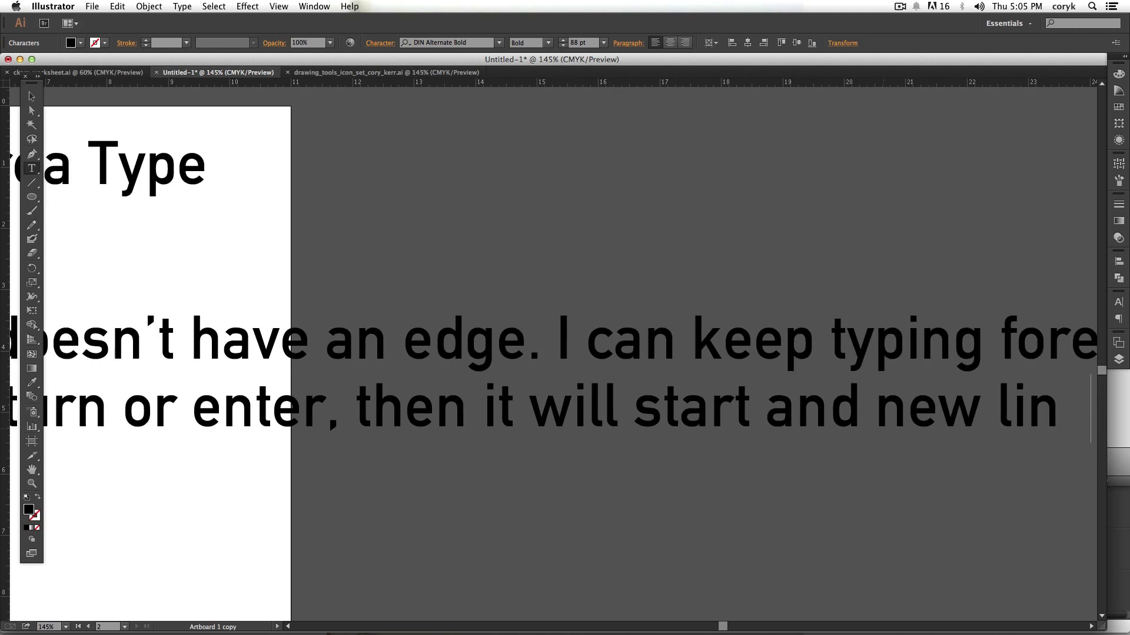
{"action": "type", "text": "e... but, i"}
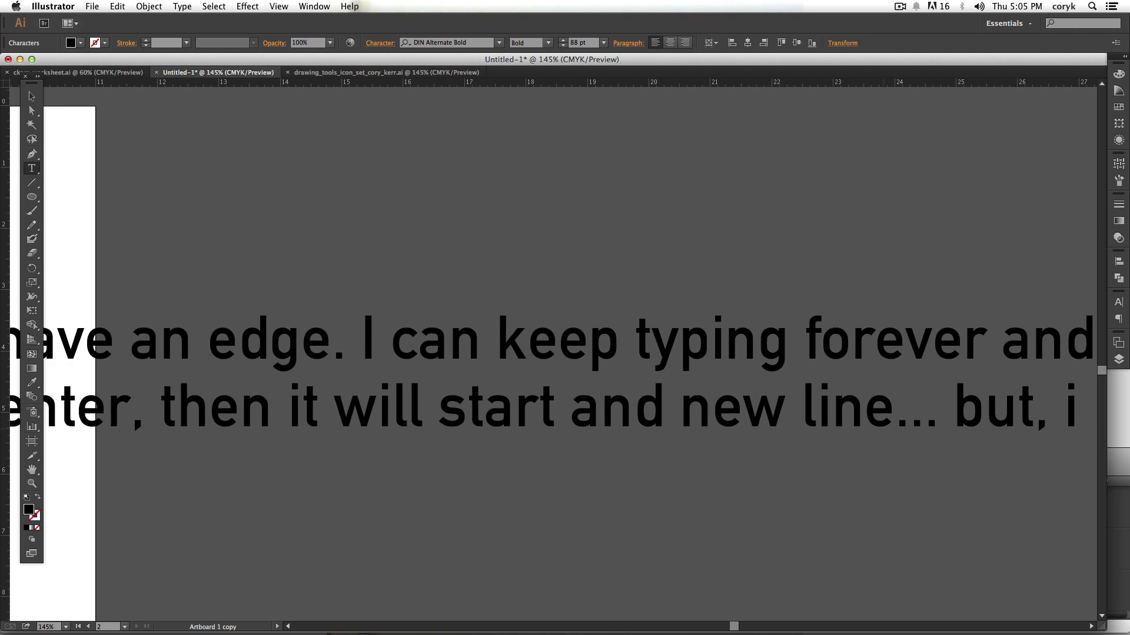
{"action": "type", "text": "t acts differently than type that"}
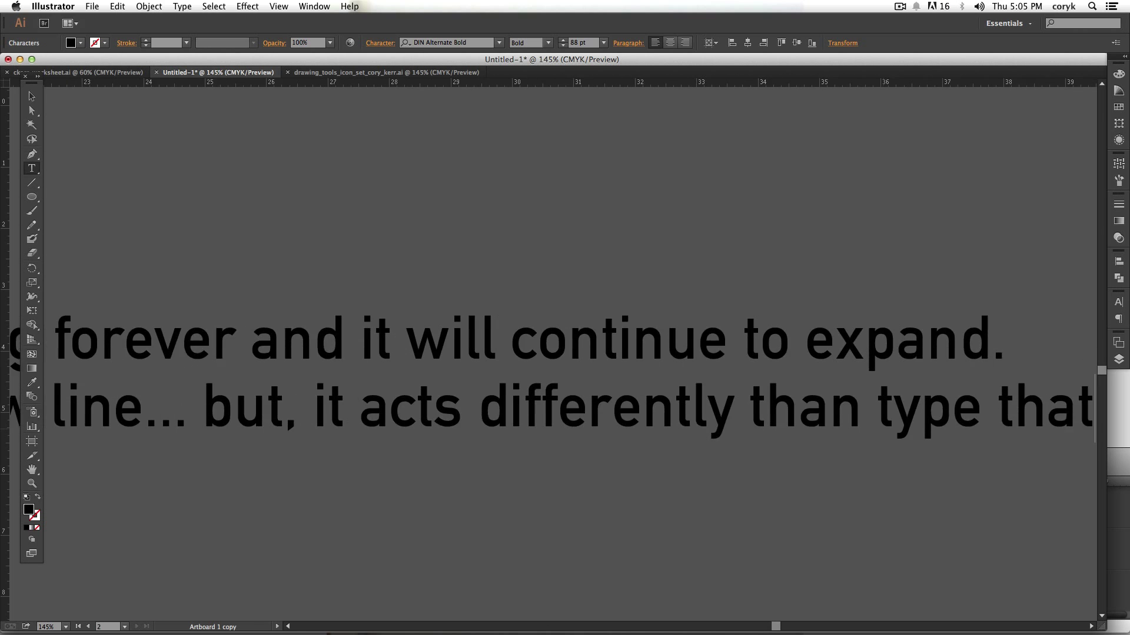
{"action": "type", "text": " has a set bounding box"}
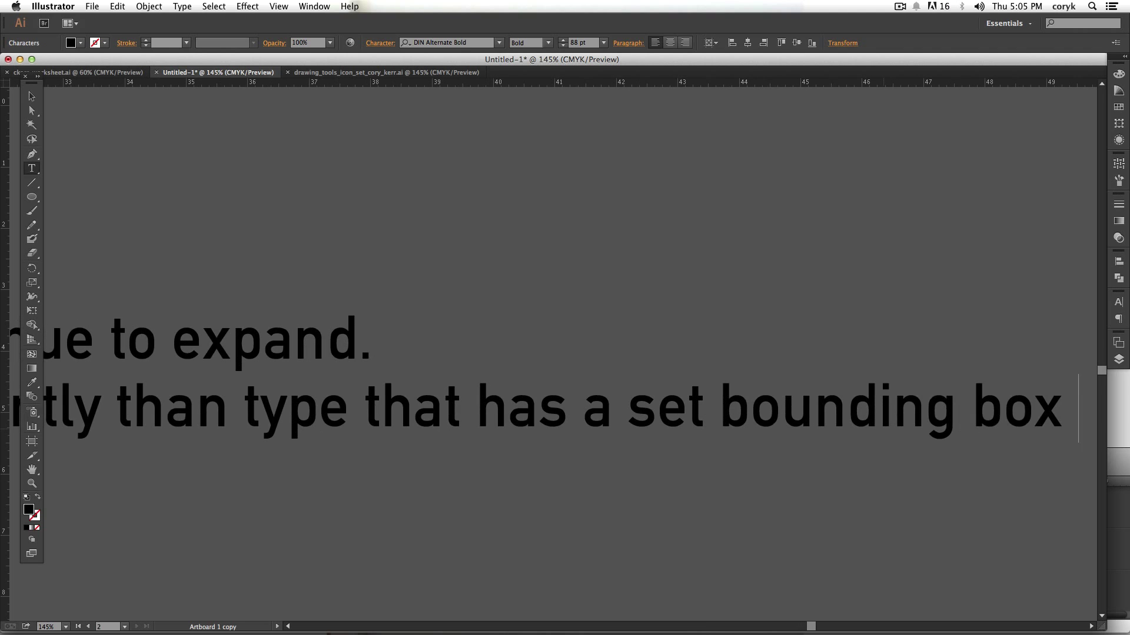
{"action": "key", "text": "BackSpace"}
{"action": "key", "text": "BackSpace"}
{"action": "key", "text": "BackSpace"}
{"action": "key", "text": "BackSpace"}
{"action": "key", "text": "BackSpace"}
{"action": "key", "text": "BackSpace"}
{"action": "key", "text": "BackSpace"}
{"action": "key", "text": "BackSpace"}
{"action": "key", "text": "BackSpace"}
{"action": "key", "text": "BackSpace"}
{"action": "key", "text": "BackSpace"}
{"action": "key", "text": "BackSpace"}
{"action": "key", "text": "BackSpace"}
{"action": "type", "text": "type box."}
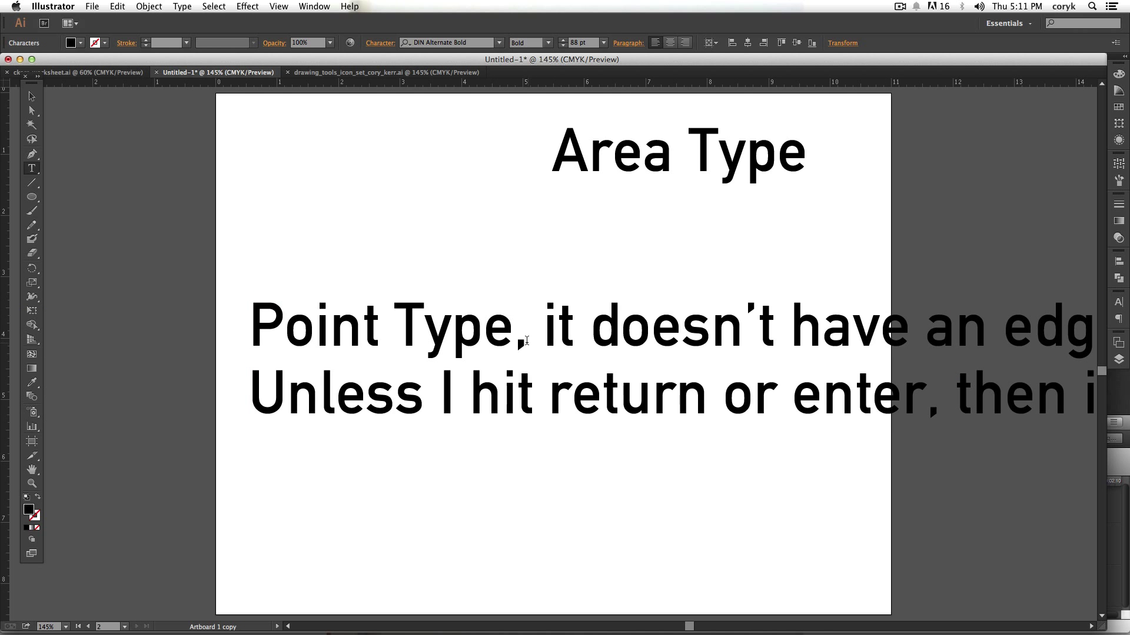
- Delete everything after the words "Point Type" in the point text, including its whole second line
{"action": "left_click_drag", "start_coordinate": [526, 340], "coordinate": [664, 579]}
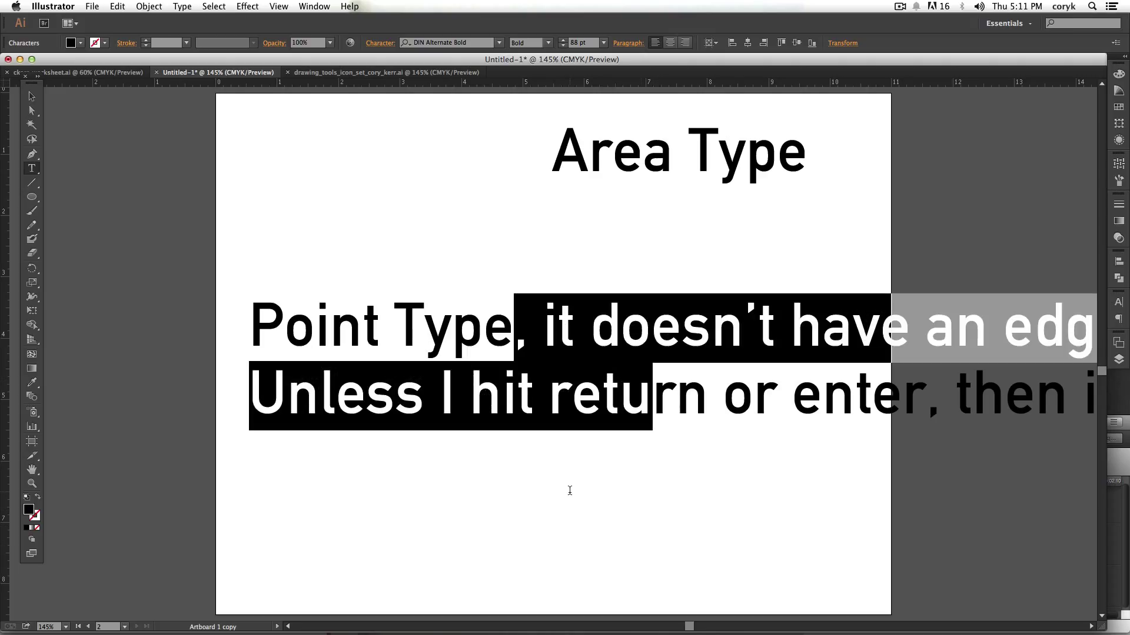
{"action": "key", "text": "shift+Down"}
{"action": "key", "text": "BackSpace"}
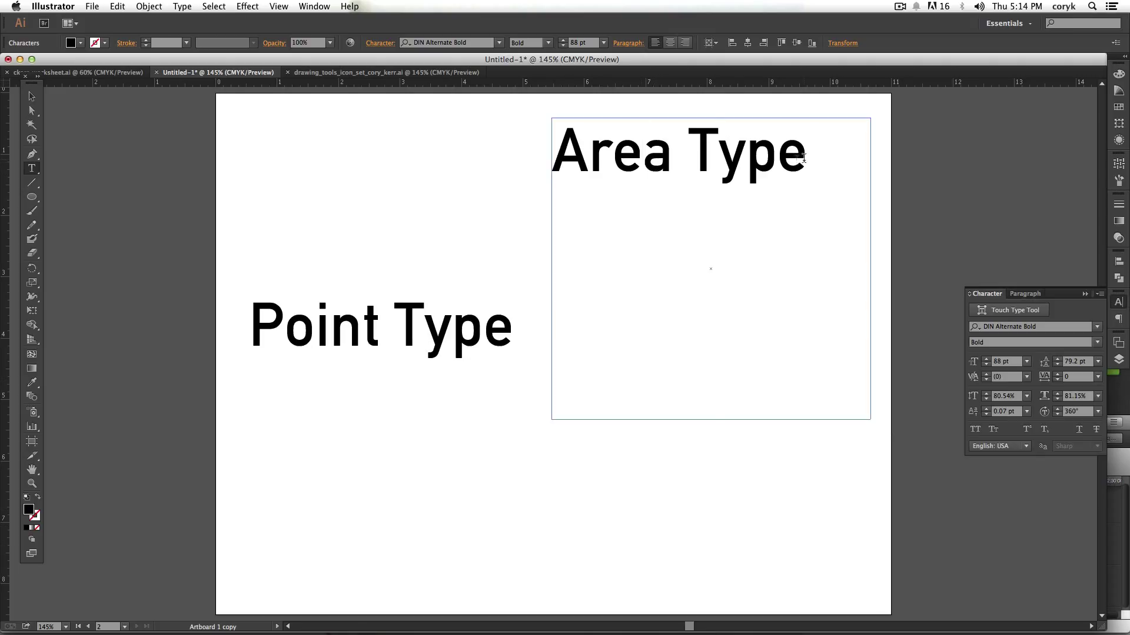
- Set the font size of all text in the "Area Type" box to 48 pt
{"action": "key", "text": "ctrl+a"}
{"action": "left_click", "coordinate": [603, 42]}
{"action": "left_click", "coordinate": [619, 227]}
- Extend the "Area Type" text with "is contained in a text box. When the text hits the edge of the box it wraps around to the next line."
{"action": "left_click", "coordinate": [706, 143]}
{"action": "type", "text": "is containe"}
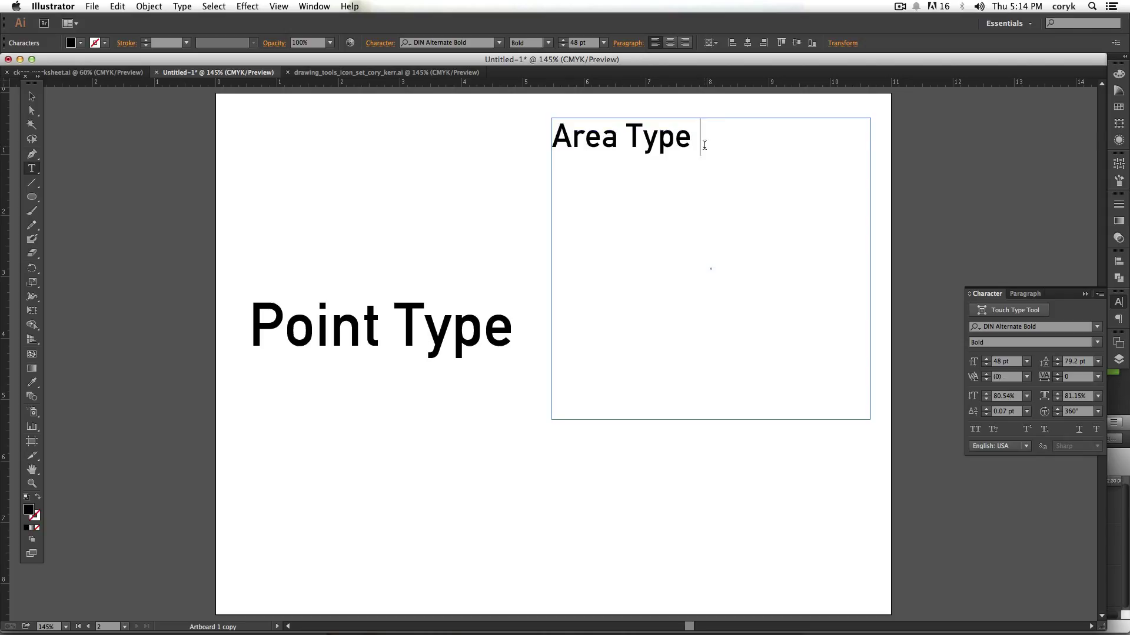
{"action": "type", "text": "d in a text box. Weh"}
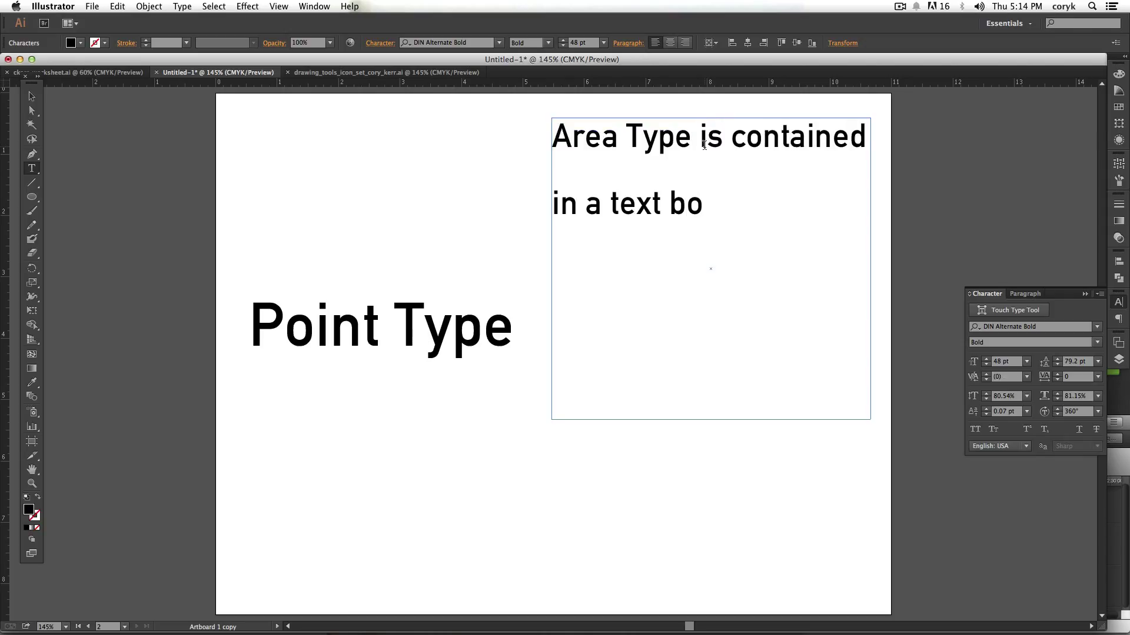
{"action": "key", "text": "BackSpace"}
{"action": "key", "text": "BackSpace"}
{"action": "type", "text": "hen the text hits th"}
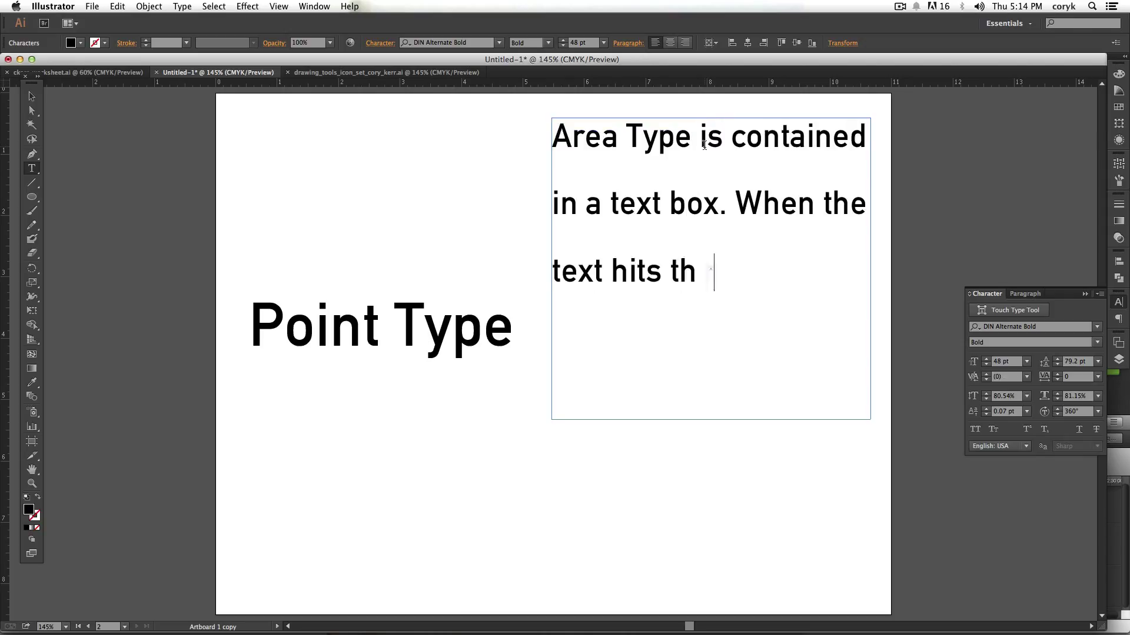
{"action": "type", "text": "e edge of the box it wra"}
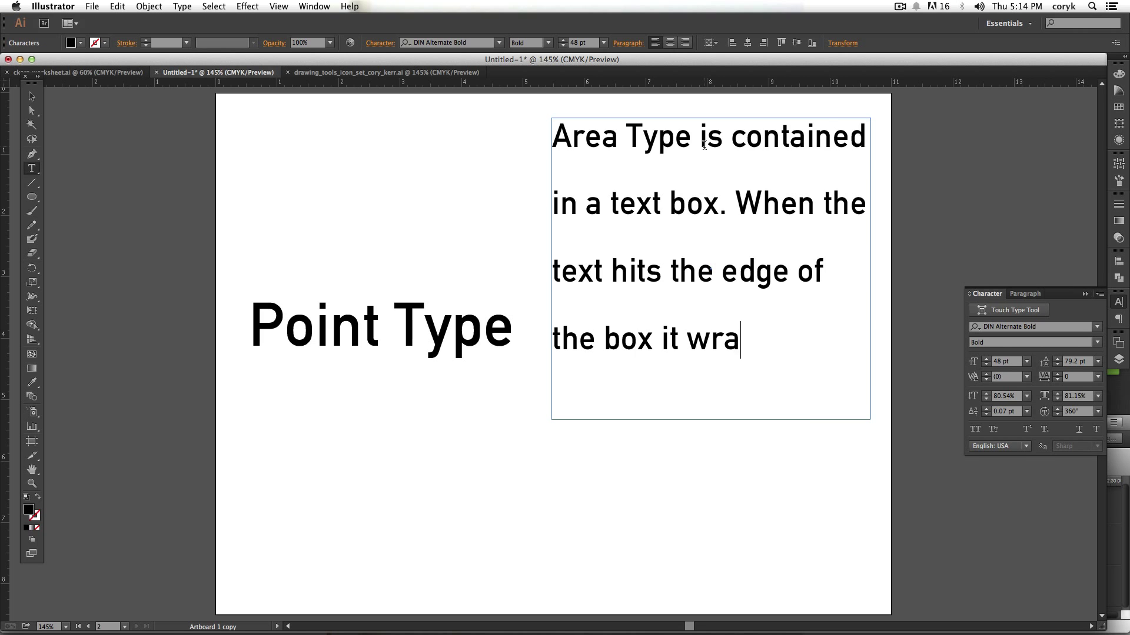
{"action": "type", "text": "ps around to the next line"}
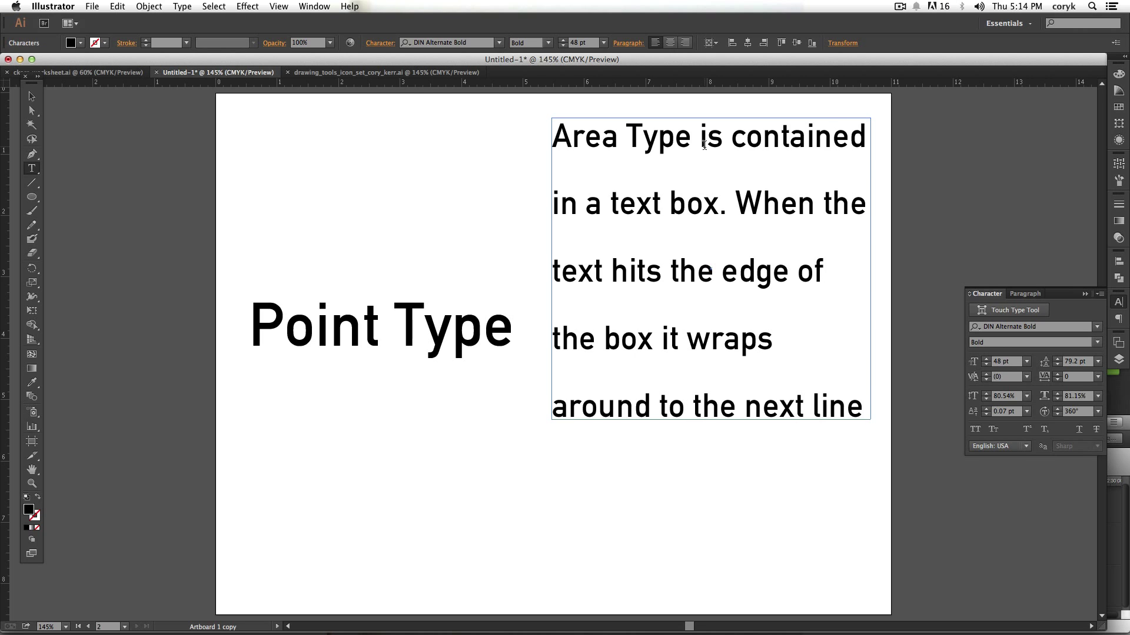
- Enlarge the area text box downward to fit the last line and set the text's leading to Auto
{"action": "key", "text": "Escape"}
{"action": "left_click_drag", "start_coordinate": [711, 419], "coordinate": [712, 486]}
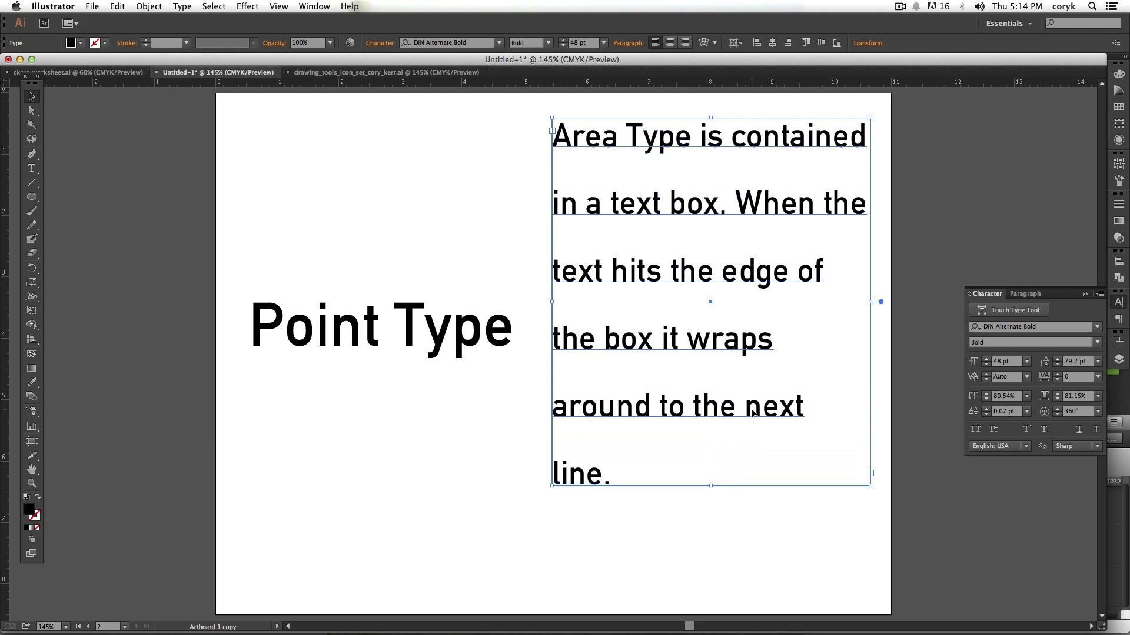
{"action": "left_click", "coordinate": [1097, 362]}
{"action": "left_click", "coordinate": [1082, 390]}
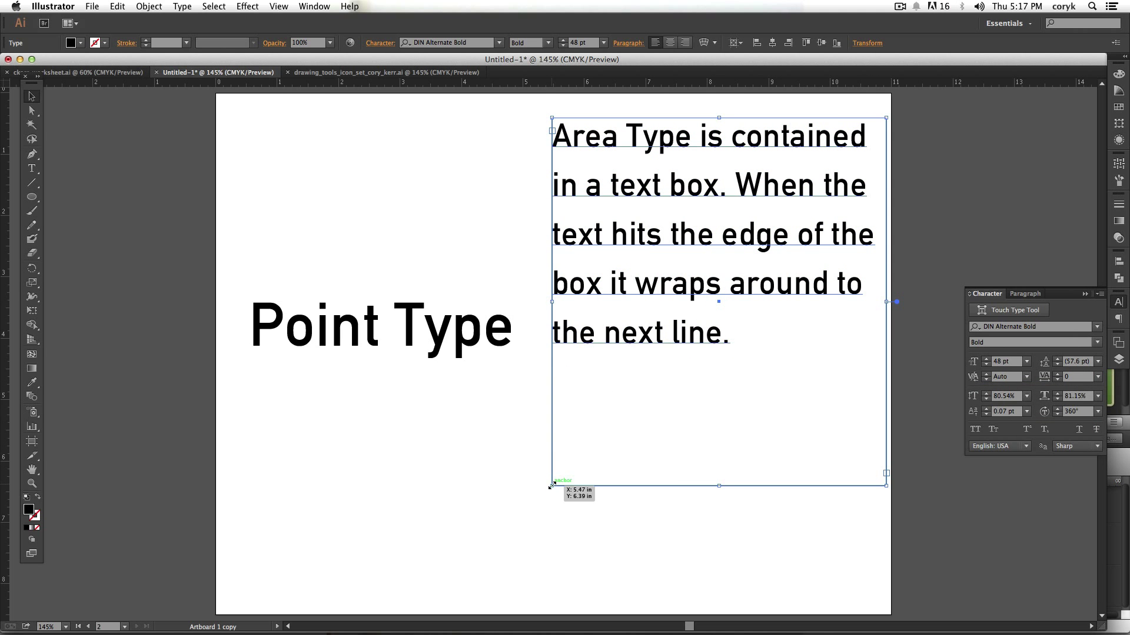
- Shrink the area text box from its lower-left corner, and enlarge it again to its former width with extra height
{"action": "left_click_drag", "start_coordinate": [551, 486], "coordinate": [637, 428]}
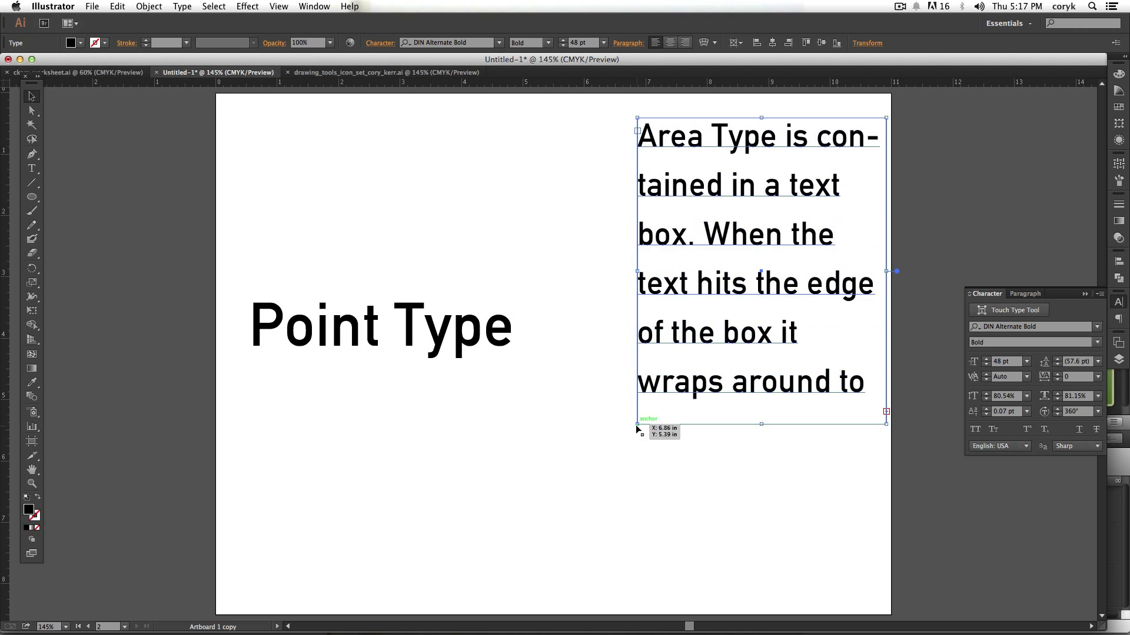
{"action": "left_click", "coordinate": [635, 426]}
{"action": "left_click", "coordinate": [637, 426]}
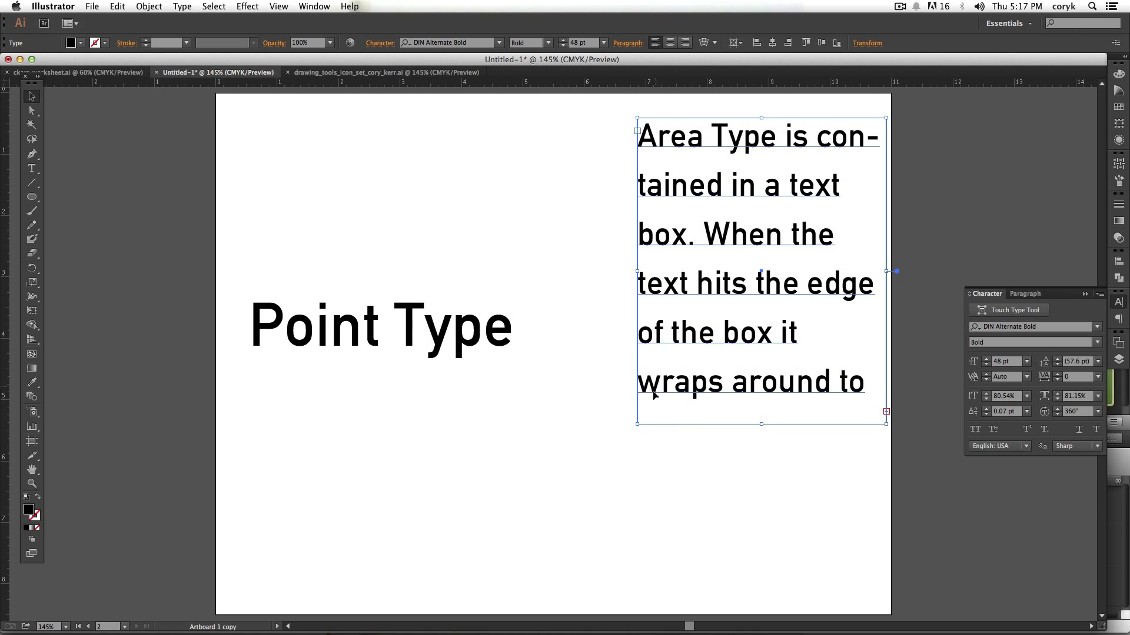
{"action": "left_click_drag", "start_coordinate": [640, 425], "coordinate": [553, 531]}
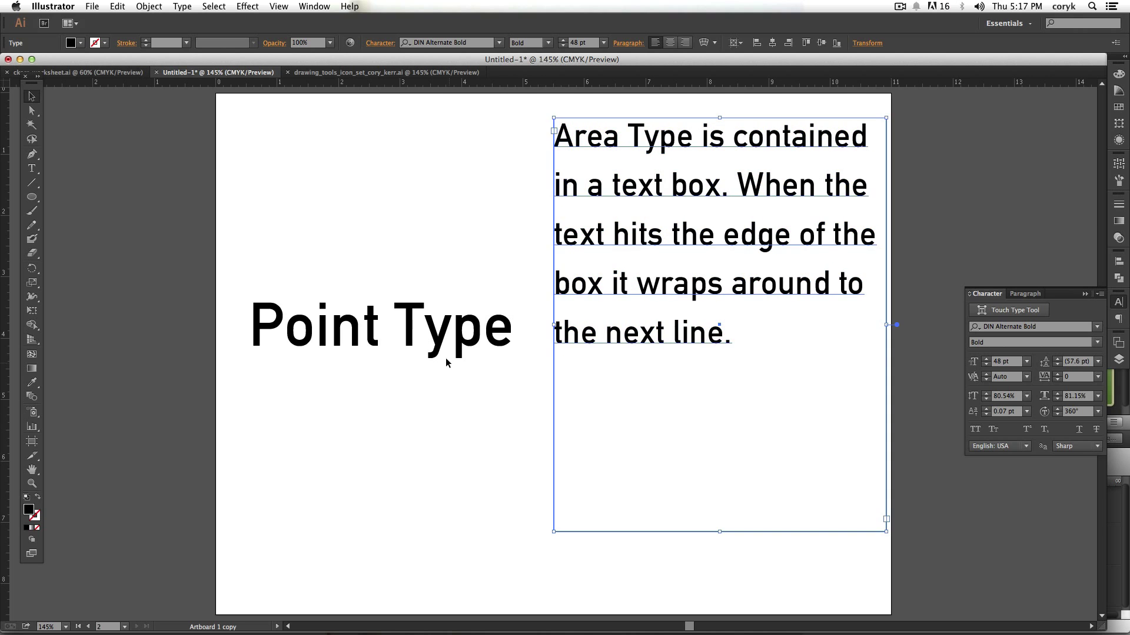
- Move the "Point Type" text to the lower part of the artboard and scale it to 71.79 pt
{"action": "left_click_drag", "start_coordinate": [447, 340], "coordinate": [486, 535]}
{"action": "key", "text": "super+z"}
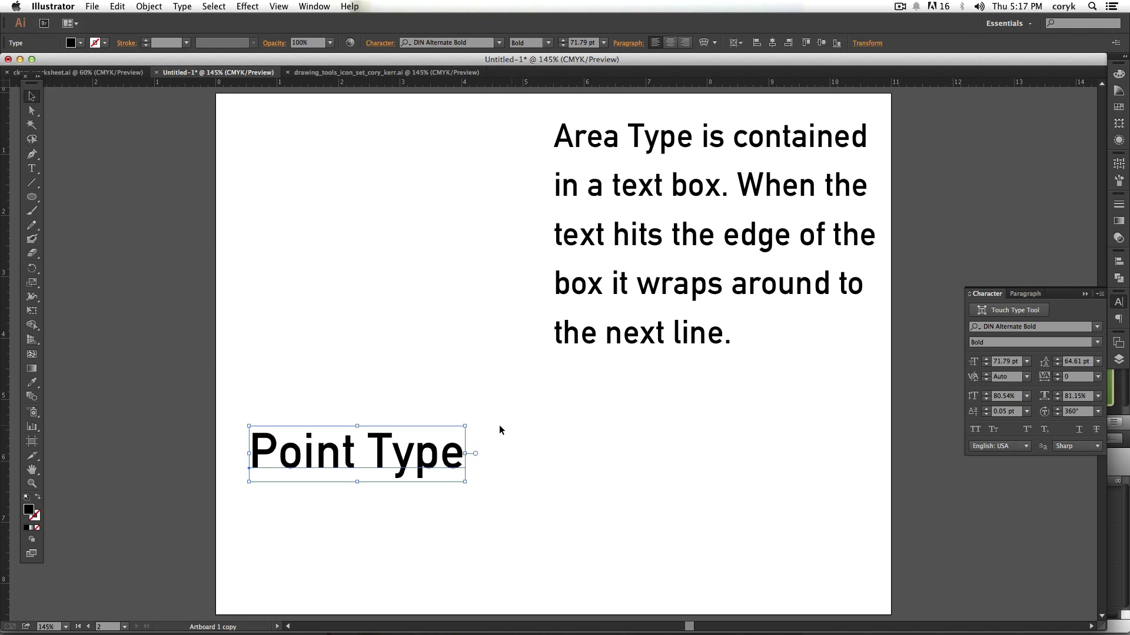
- Try stretching the "Point Type" text vertically and horizontally, undoing each distortion
{"action": "left_click_drag", "start_coordinate": [357, 428], "coordinate": [358, 270]}
{"action": "key", "text": "super+z"}
{"action": "left_click_drag", "start_coordinate": [465, 455], "coordinate": [714, 471]}
{"action": "key", "text": "super+z"}
- Try converting the "Point Type" text to area type and enlarging its box, and undo both changes
{"action": "double_click", "coordinate": [475, 454]}
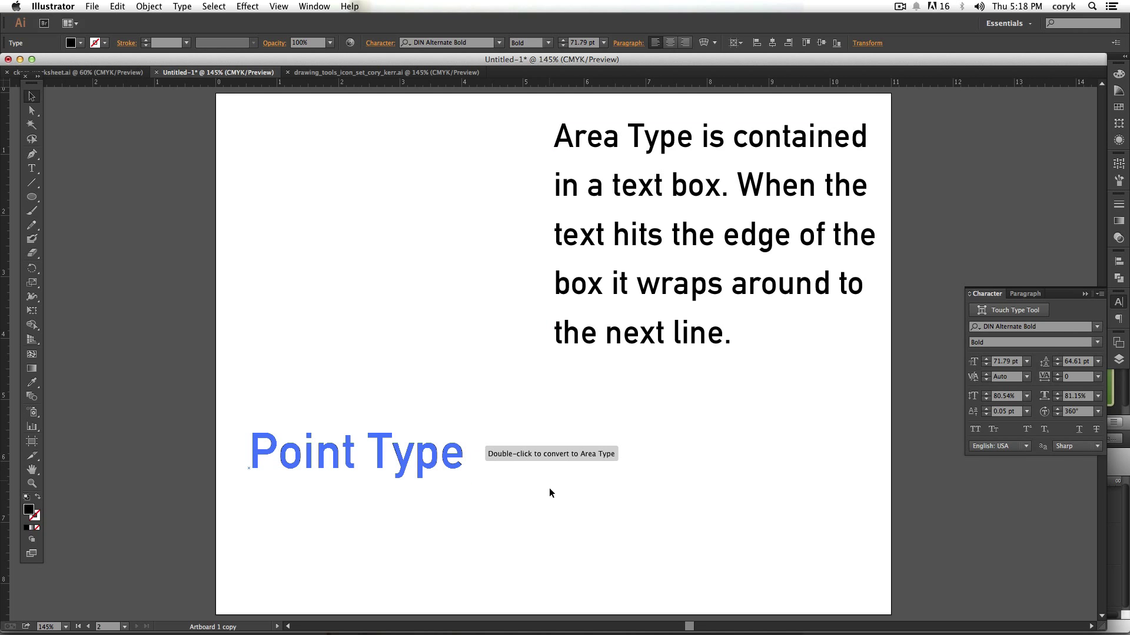
{"action": "left_click", "coordinate": [509, 496]}
{"action": "left_click", "coordinate": [462, 463]}
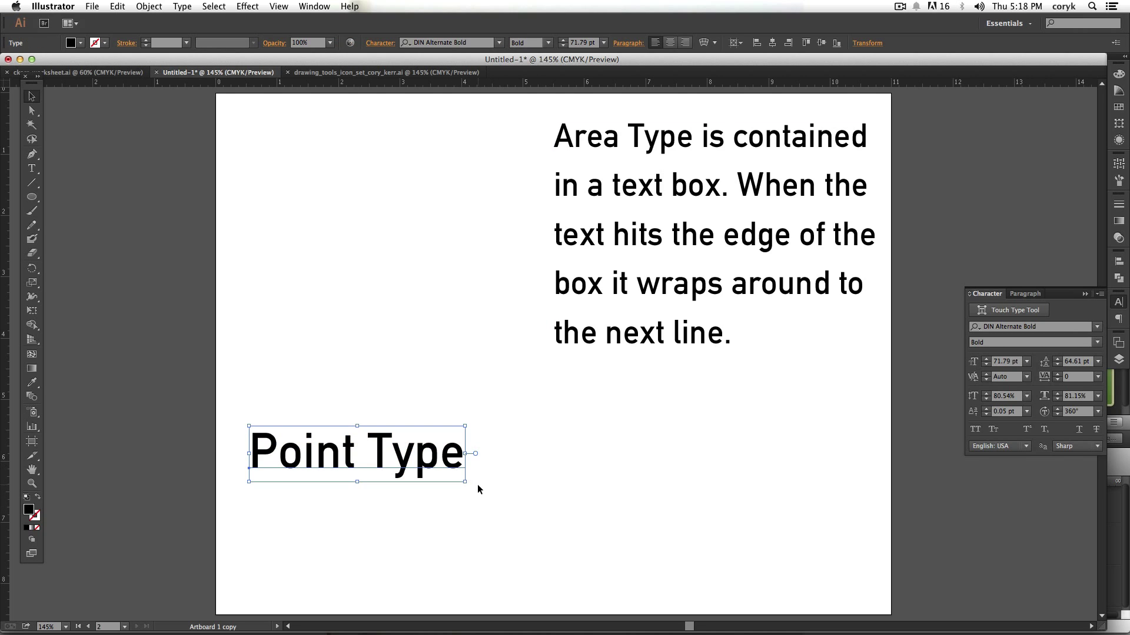
{"action": "double_click", "coordinate": [475, 454]}
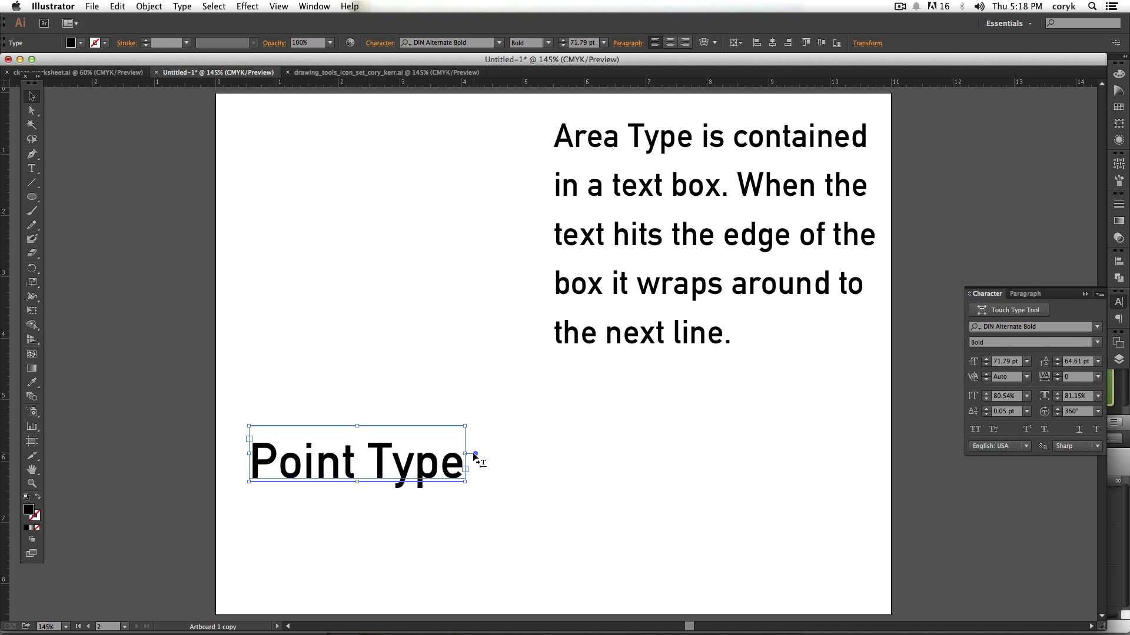
{"action": "left_click_drag", "start_coordinate": [464, 482], "coordinate": [725, 585]}
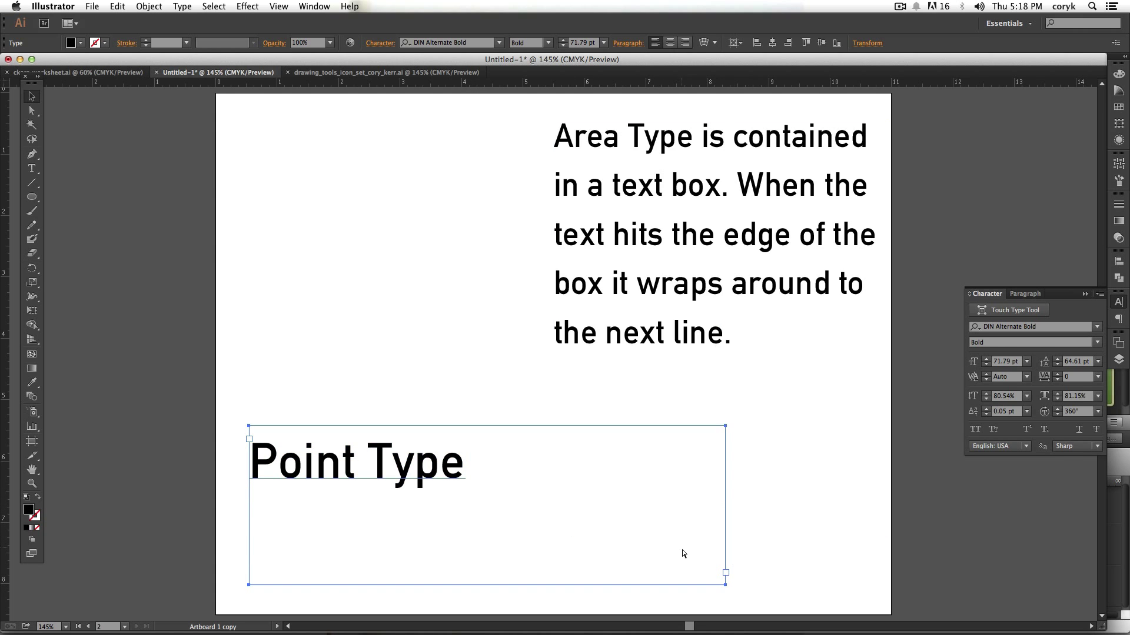
{"action": "key", "text": "super+z"}
{"action": "key", "text": "super+z"}
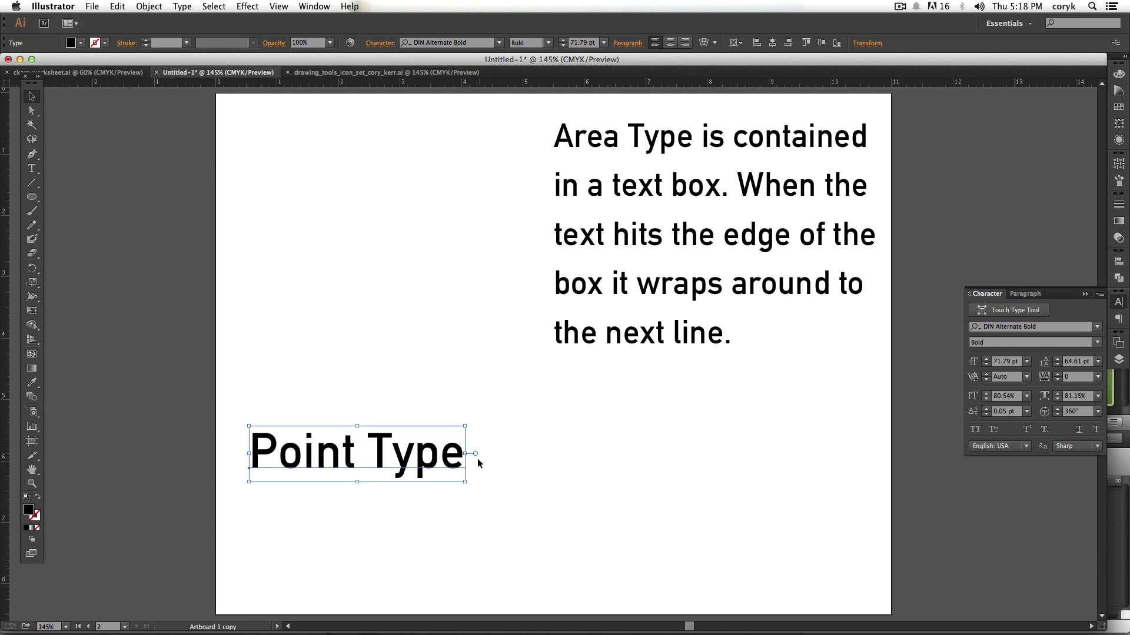
- Scale the "Point Type" text up to 172 pt and reshape the area text box wider and shorter above it
{"action": "left_click_drag", "start_coordinate": [463, 483], "coordinate": [759, 563]}
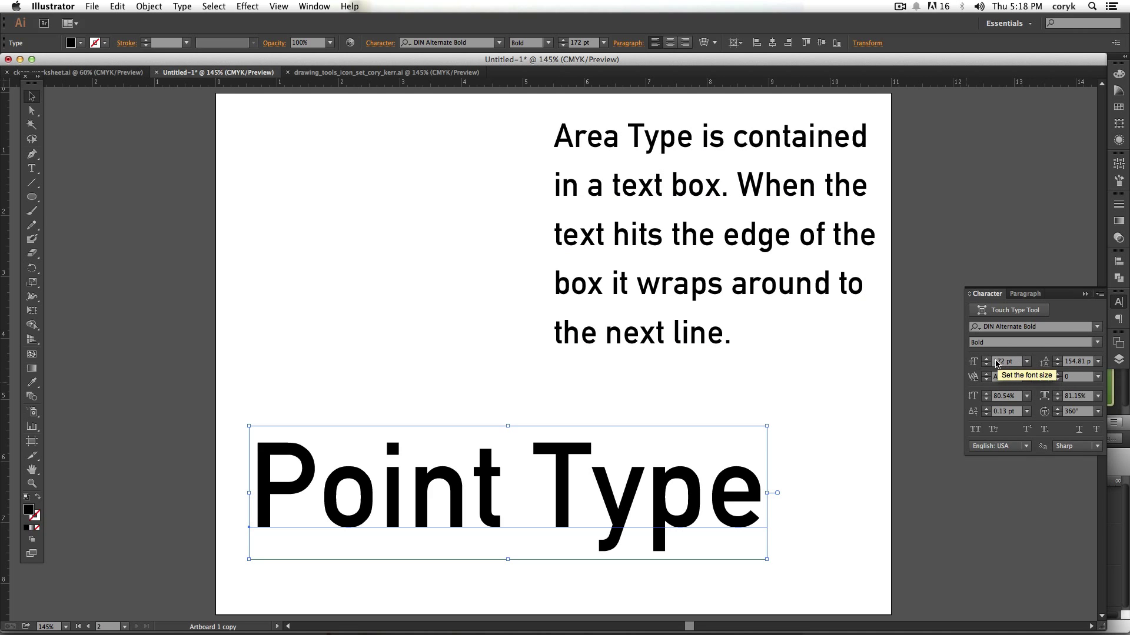
{"action": "left_click", "coordinate": [761, 310]}
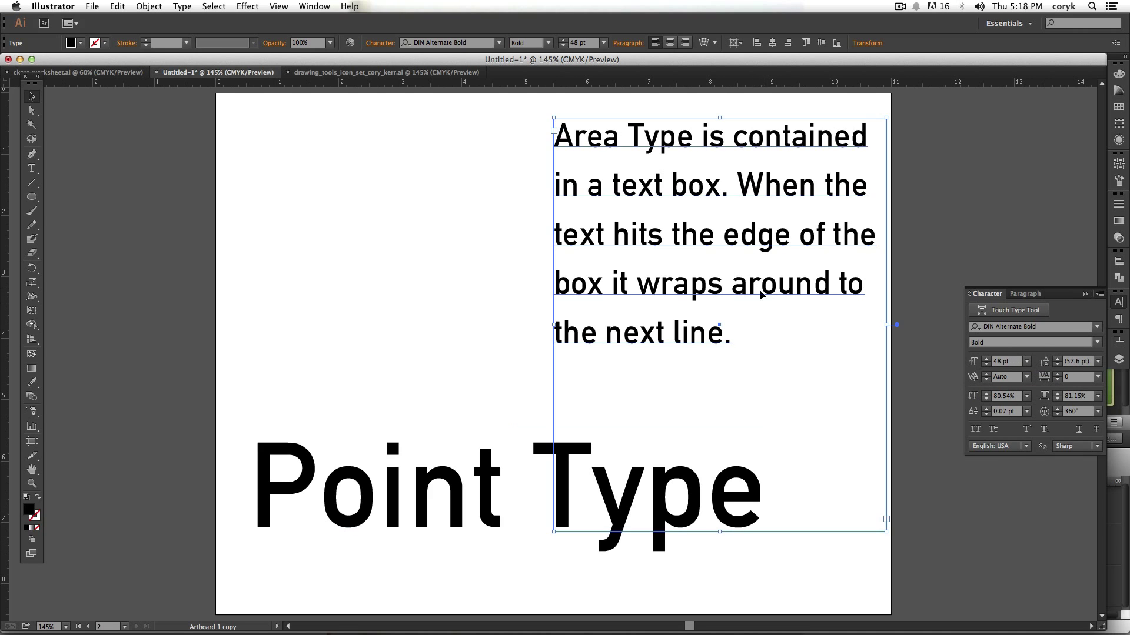
{"action": "left_click_drag", "start_coordinate": [554, 532], "coordinate": [426, 365]}
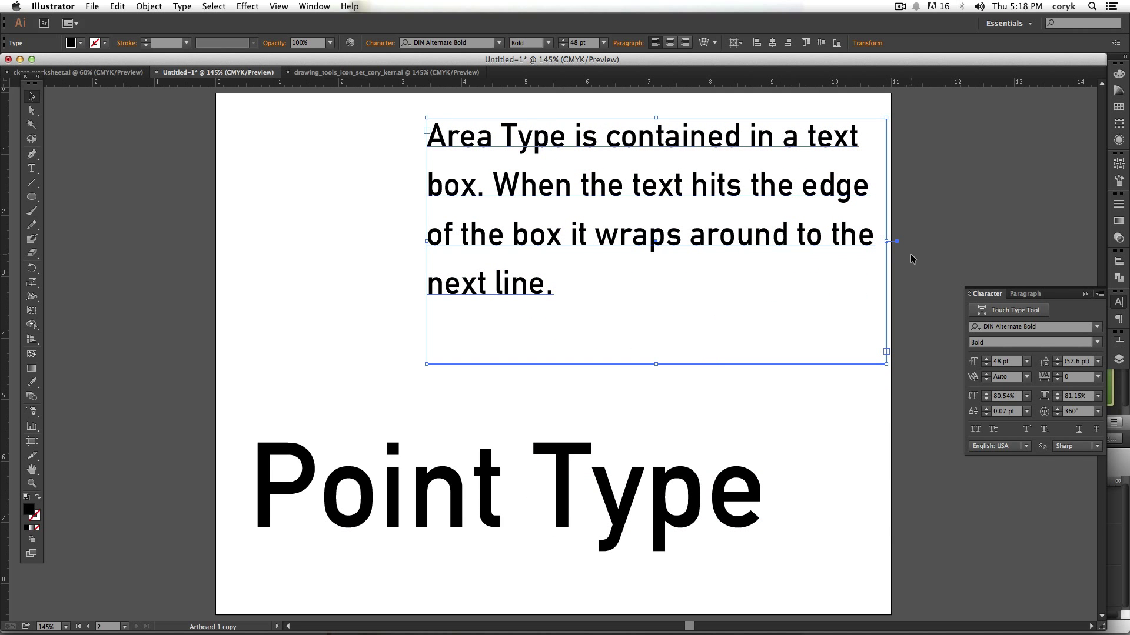
- Try converting the area text to point type and stretching it from its lower-left corner, and undo both changes
{"action": "double_click", "coordinate": [898, 242]}
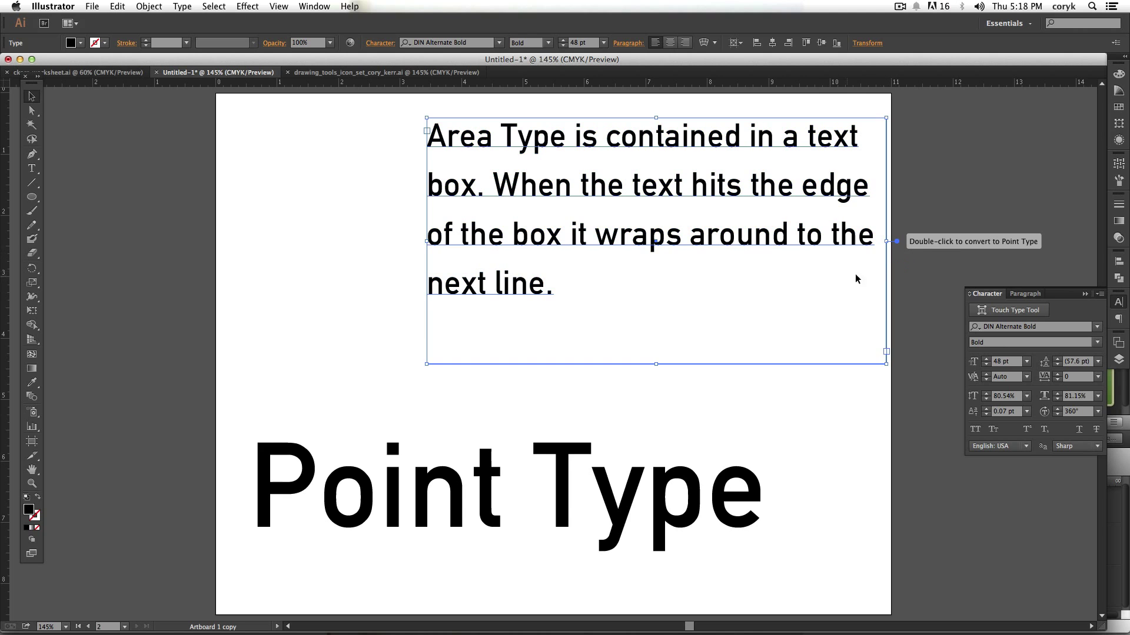
{"action": "double_click", "coordinate": [895, 242]}
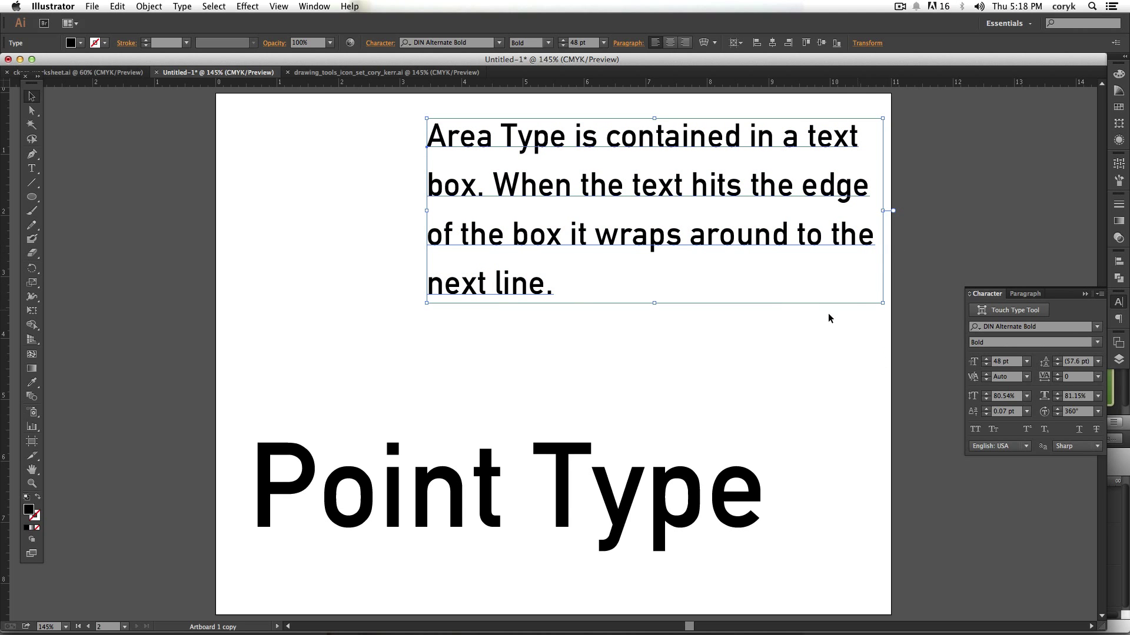
{"action": "left_click", "coordinate": [429, 306]}
{"action": "left_click", "coordinate": [439, 289]}
{"action": "left_click_drag", "start_coordinate": [428, 307], "coordinate": [313, 378]}
{"action": "key", "text": "super+z"}
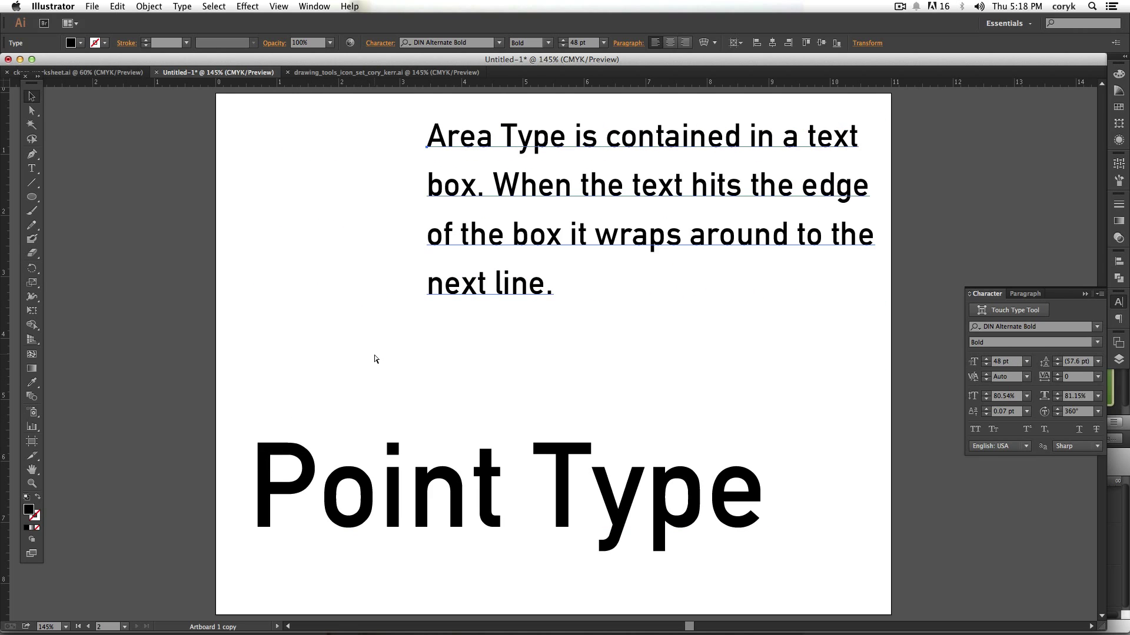
{"action": "key", "text": "super+z"}
- Lower the area text box's bottom edge slightly and add point text "point type" above the large "Point Type" text
{"action": "left_click_drag", "start_coordinate": [656, 364], "coordinate": [633, 378]}
{"action": "left_click", "coordinate": [568, 454]}
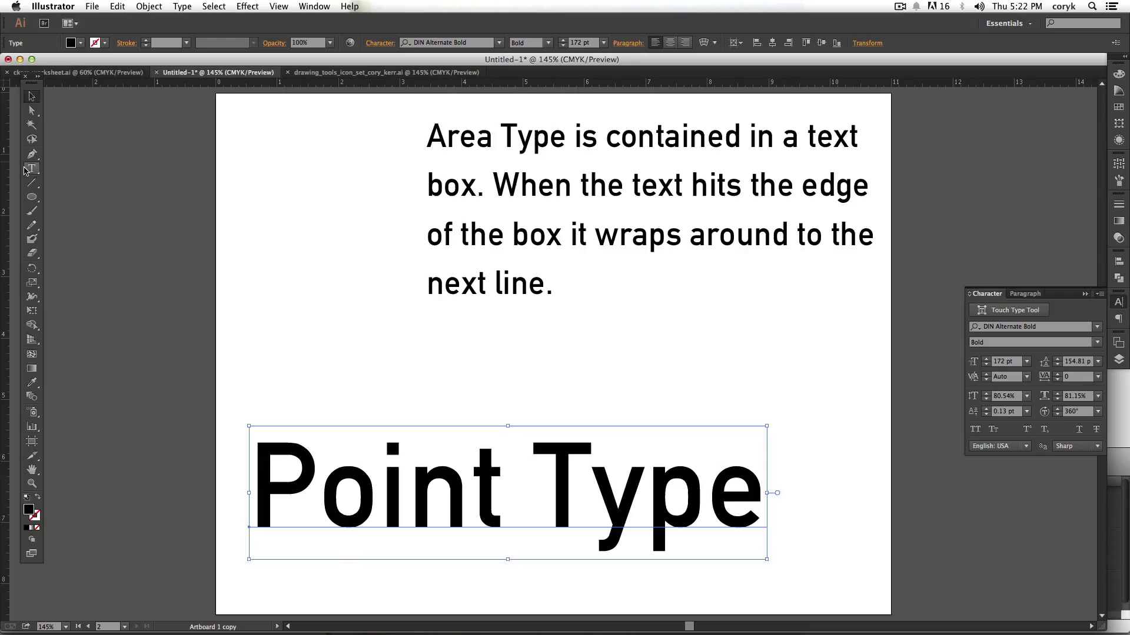
{"action": "left_click", "coordinate": [31, 167]}
{"action": "left_click_drag", "start_coordinate": [32, 170], "coordinate": [83, 171]}
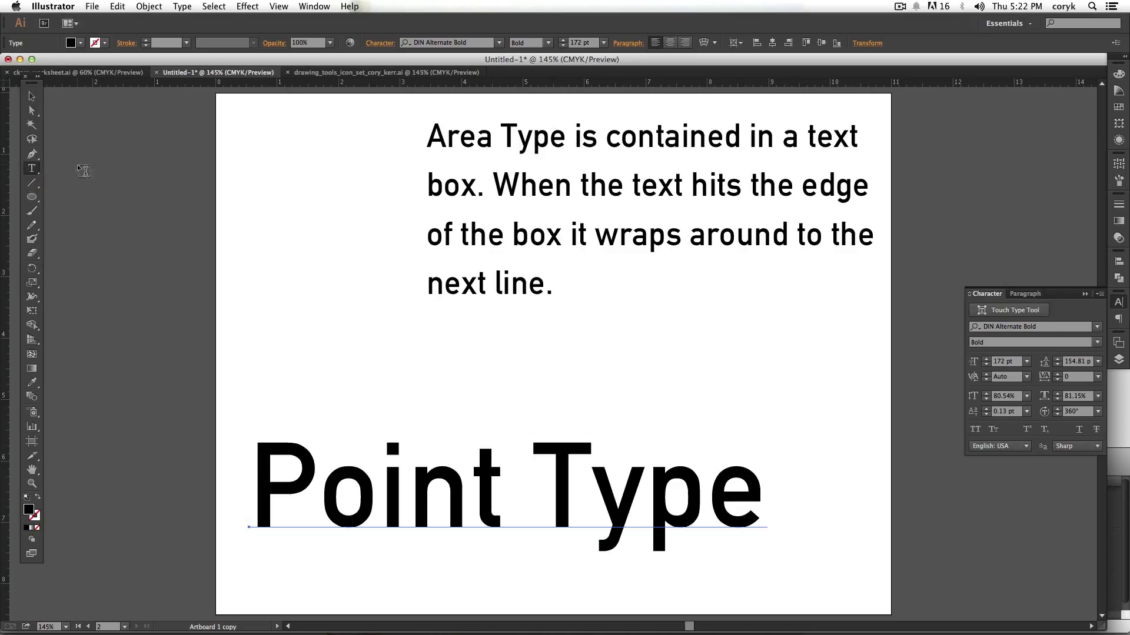
{"action": "left_click", "coordinate": [286, 371]}
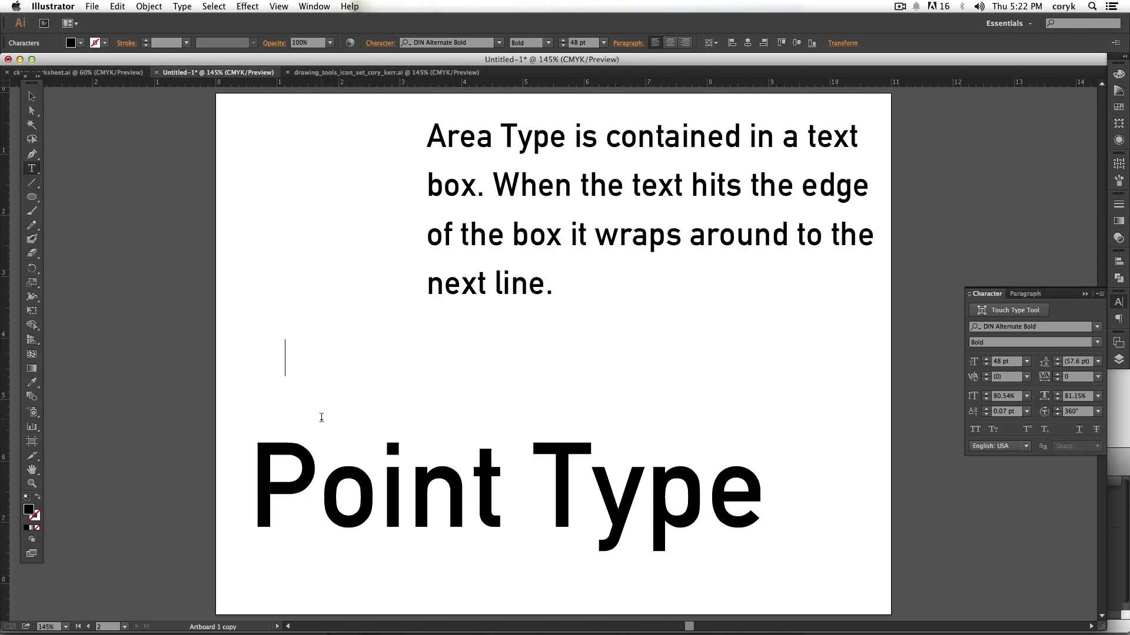
{"action": "type", "text": "point type"}
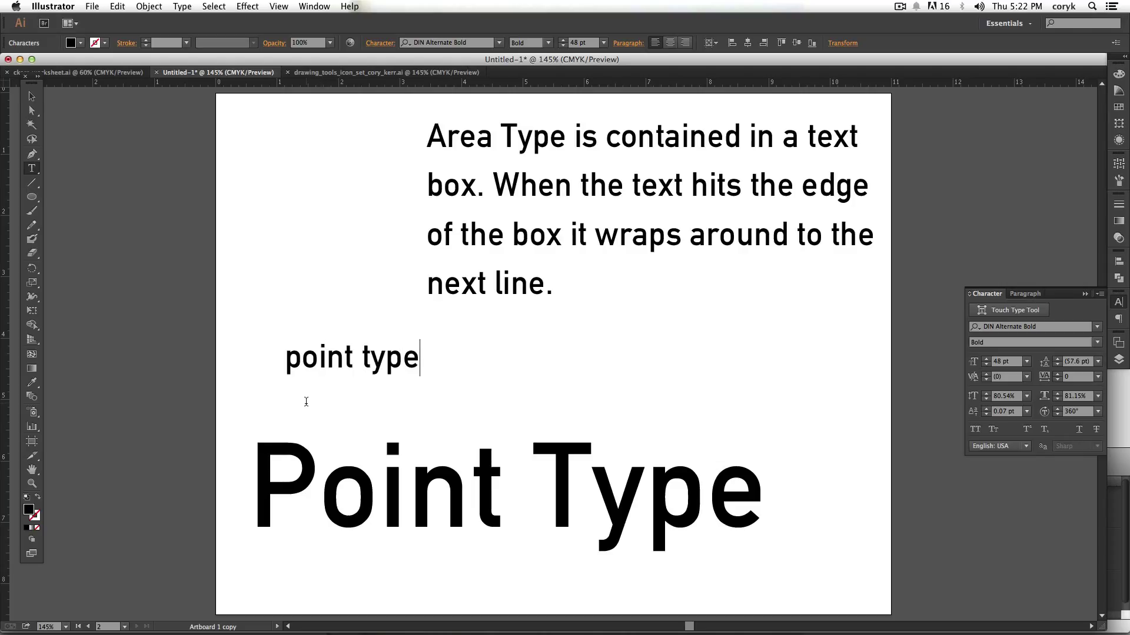
{"action": "key", "text": "Escape"}
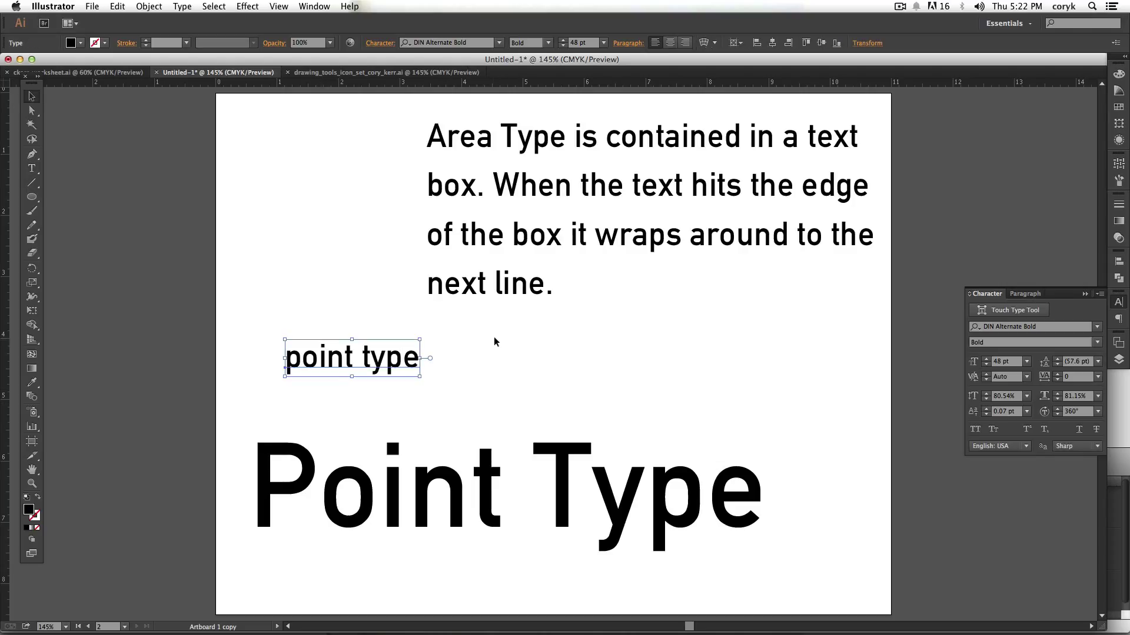
- Draw an area type box beside the small "point type" text and fill it with "Create a text box."
{"action": "key", "text": "t"}
{"action": "left_click_drag", "start_coordinate": [483, 325], "coordinate": [819, 439]}
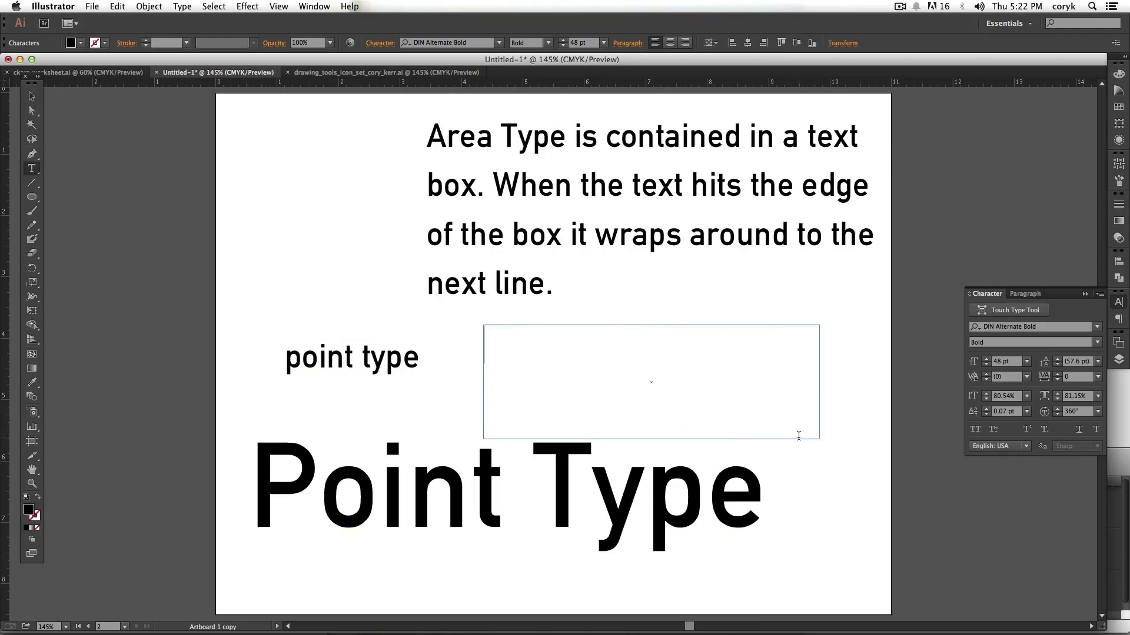
{"action": "type", "text": "Creat"}
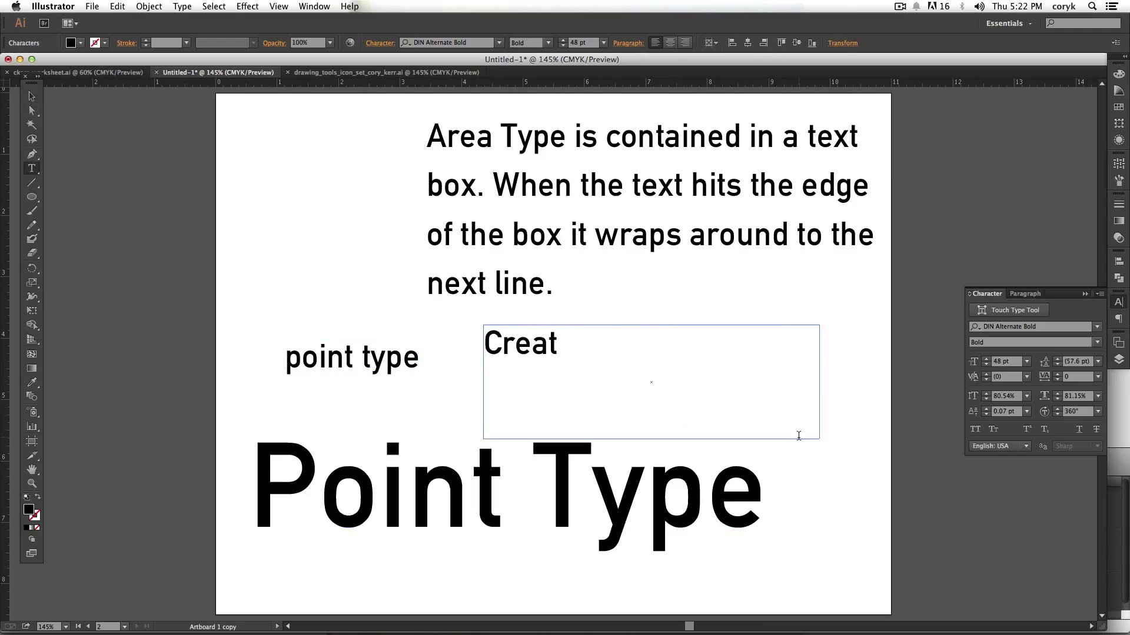
{"action": "type", "text": "e a text box."}
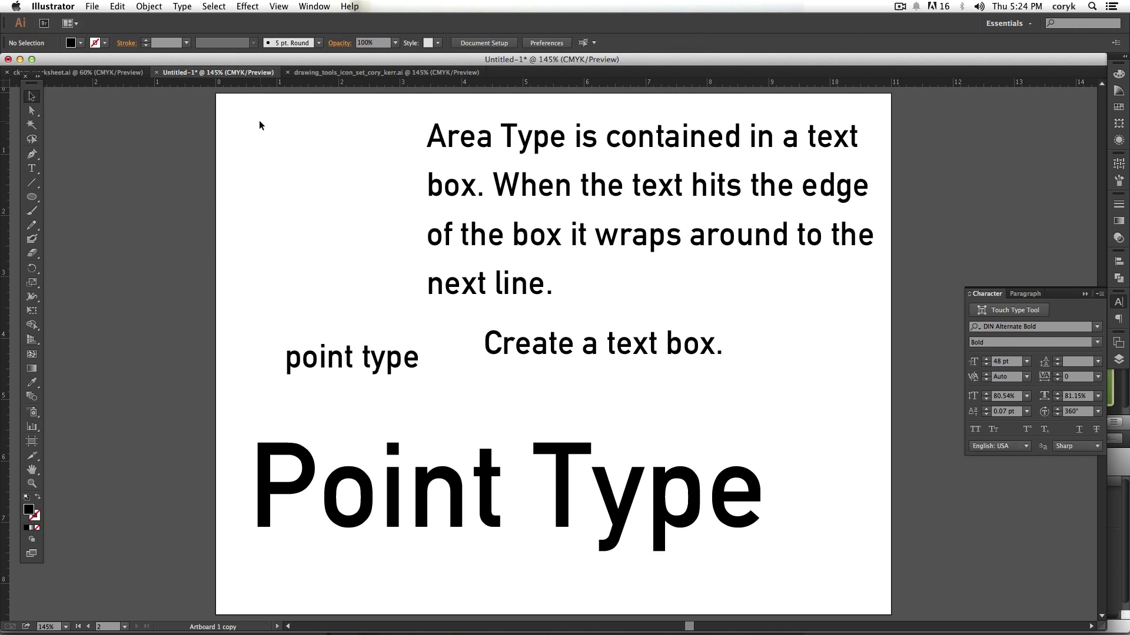
- Delete all text from the artboard and draw a black ellipse about 7.69 in wide and 5.06 in high
{"action": "left_click_drag", "start_coordinate": [260, 125], "coordinate": [845, 533]}
{"action": "key", "text": "Delete"}
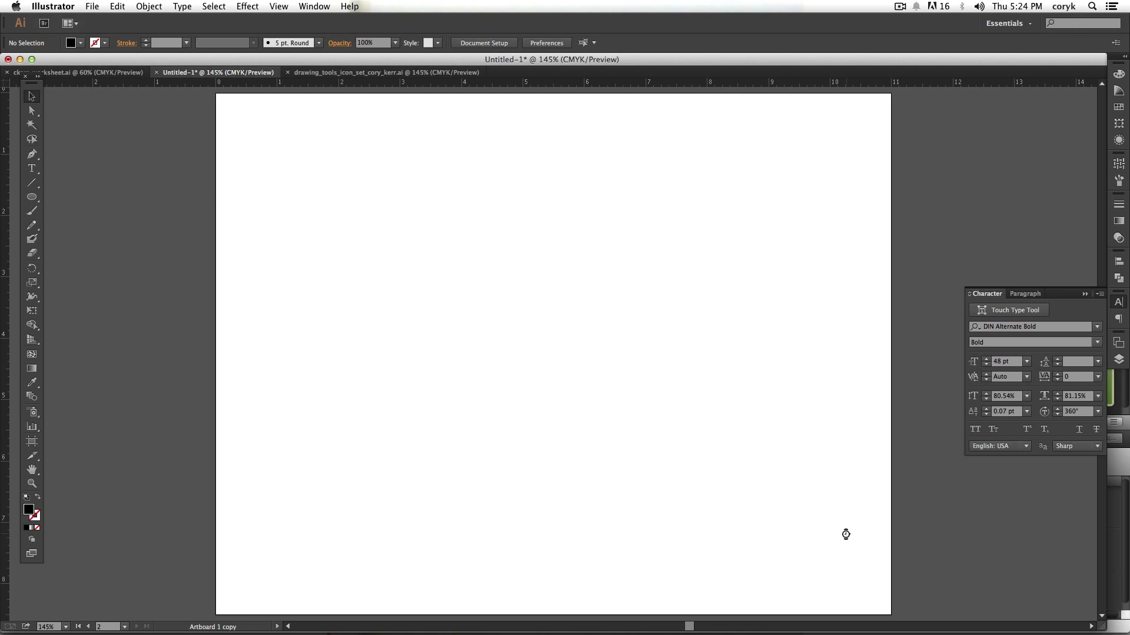
{"action": "left_click_drag", "start_coordinate": [32, 197], "coordinate": [127, 224]}
{"action": "left_click_drag", "start_coordinate": [339, 196], "coordinate": [812, 506]}
- Turn the black ellipse into an area type container and fill it with "Then it becomes a text “box” and when I hit the edges of this new text “box” shape, it wraps around..."
{"action": "left_click_drag", "start_coordinate": [35, 169], "coordinate": [68, 172]}
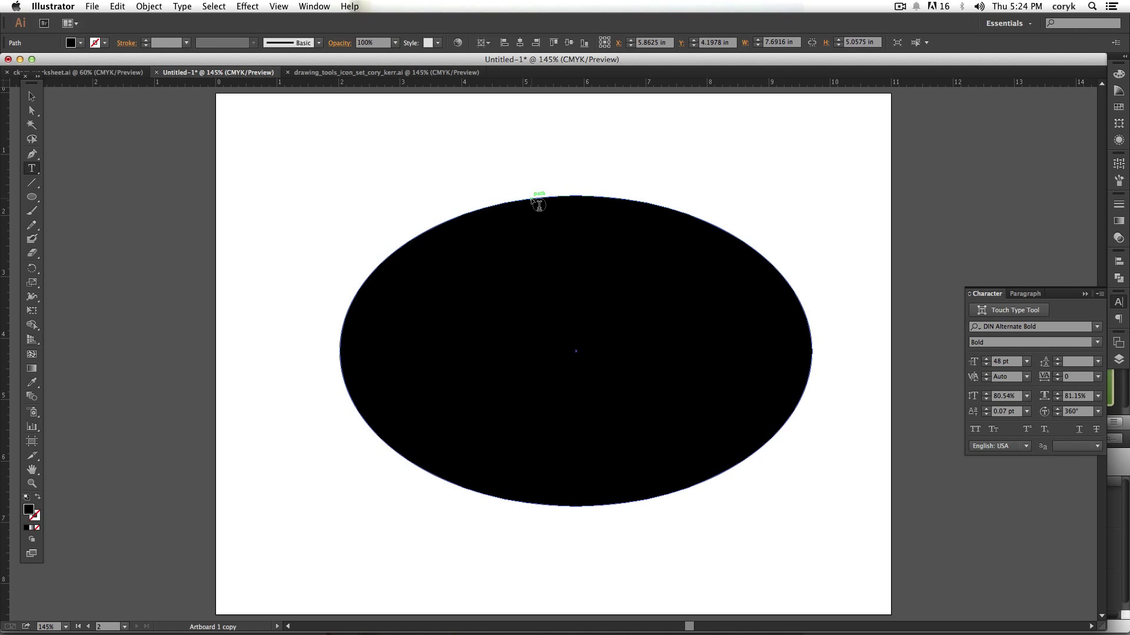
{"action": "left_click", "coordinate": [531, 200]}
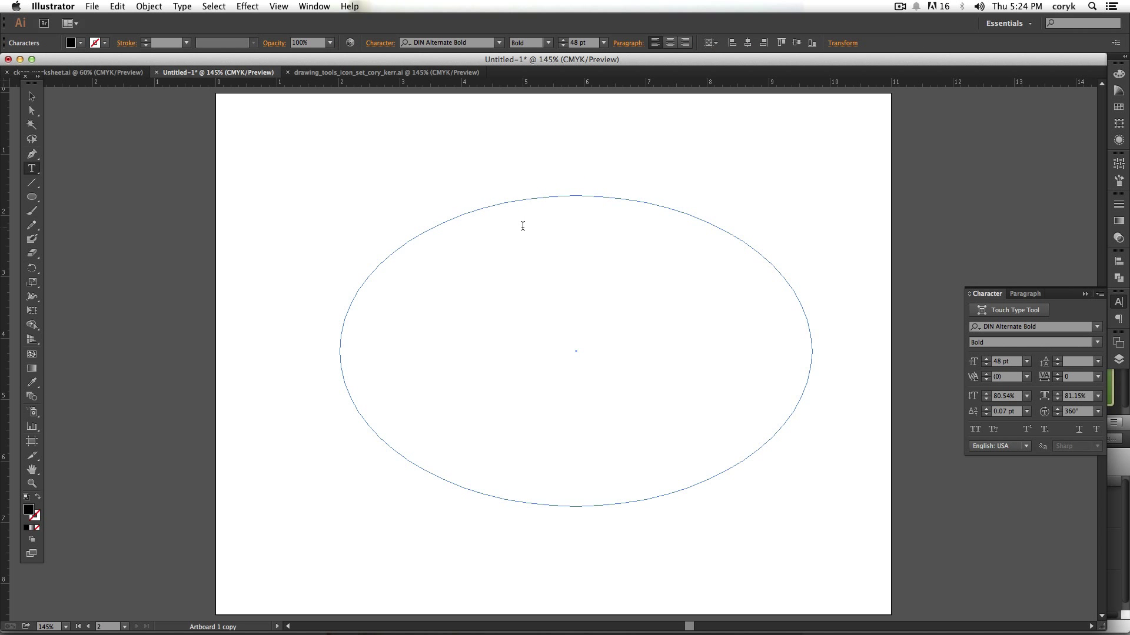
{"action": "type", "text": "Then"}
{"action": "key", "text": "Return"}
{"action": "type", "text": "it becomes a text "}
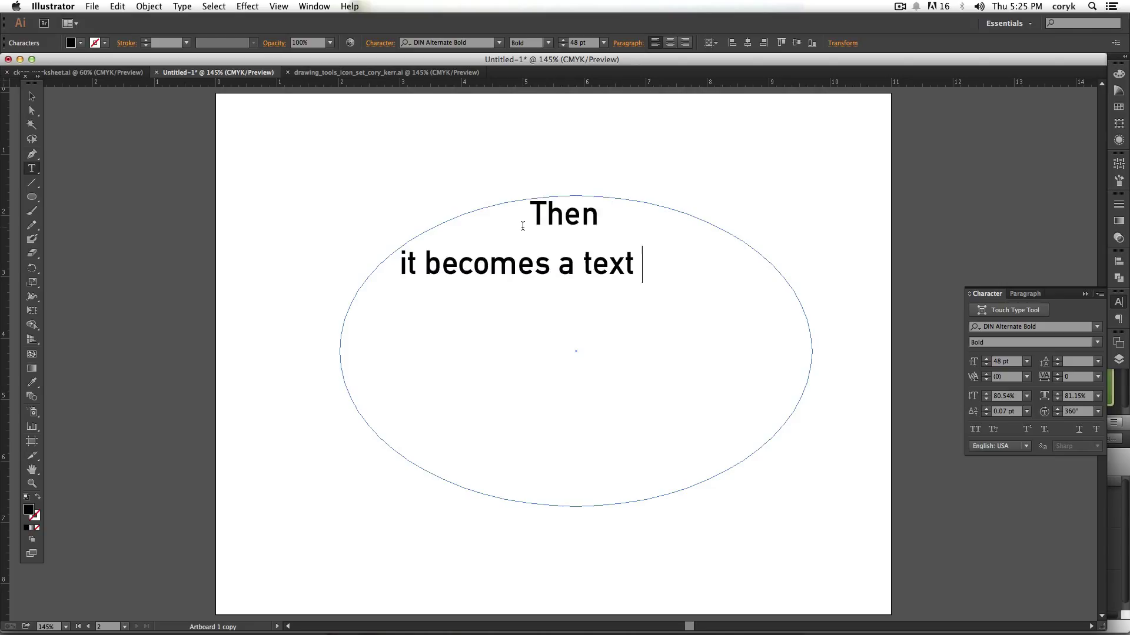
{"action": "type", "text": "“box”"}
{"action": "key", "text": "Return"}
{"action": "type", "text": "and when "}
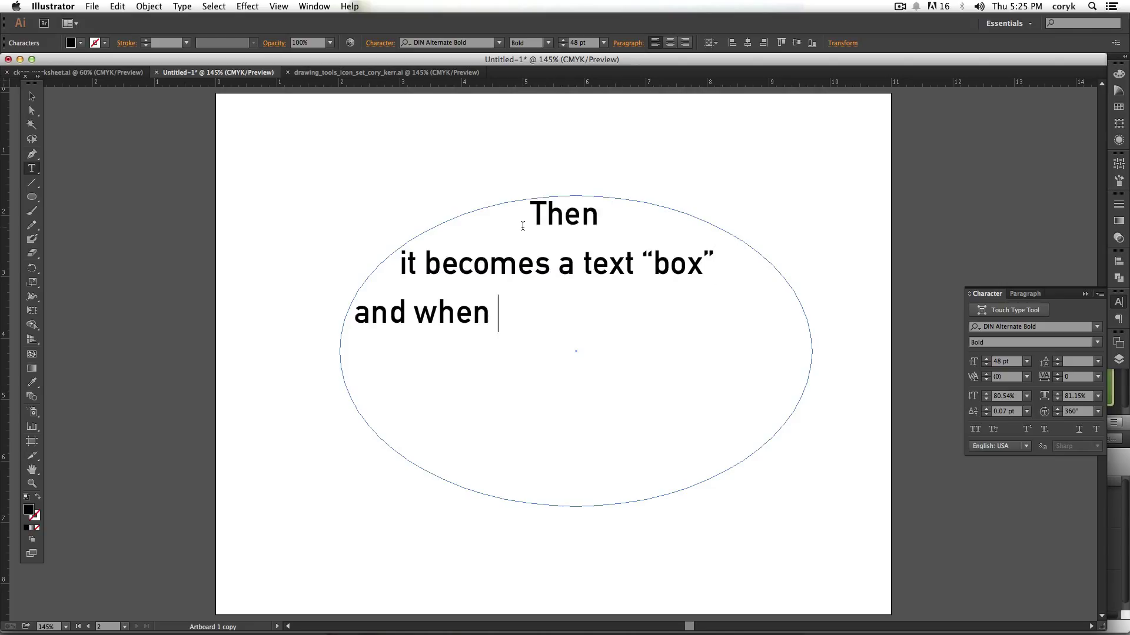
{"action": "type", "text": "I hit the edges of this n ew text"}
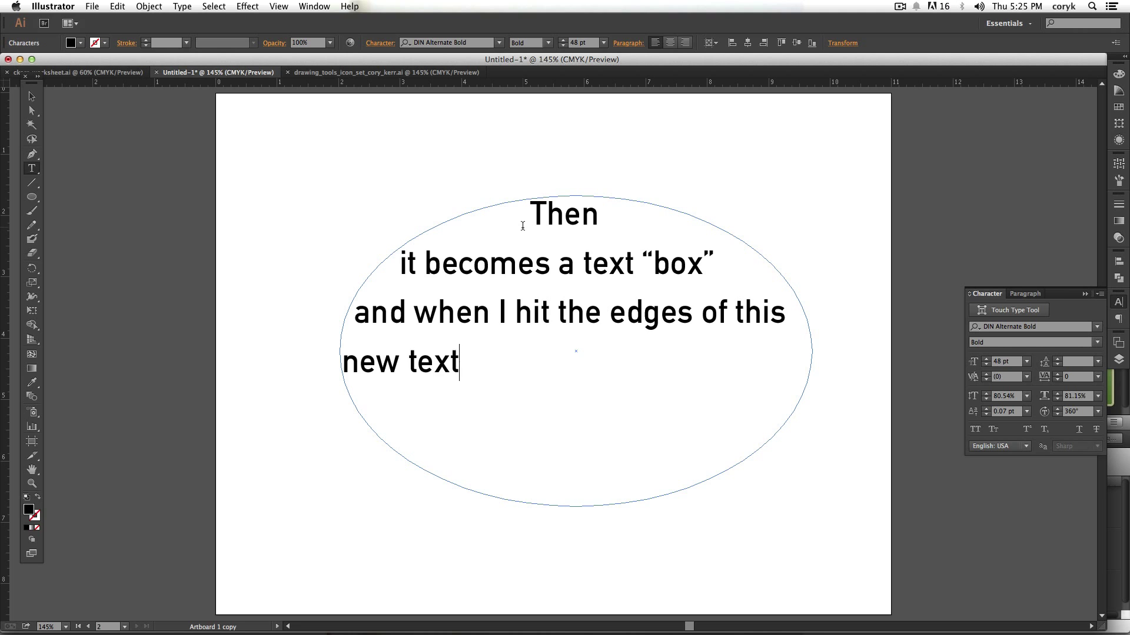
{"action": "type", "text": " “box” shape, it wraps around..."}
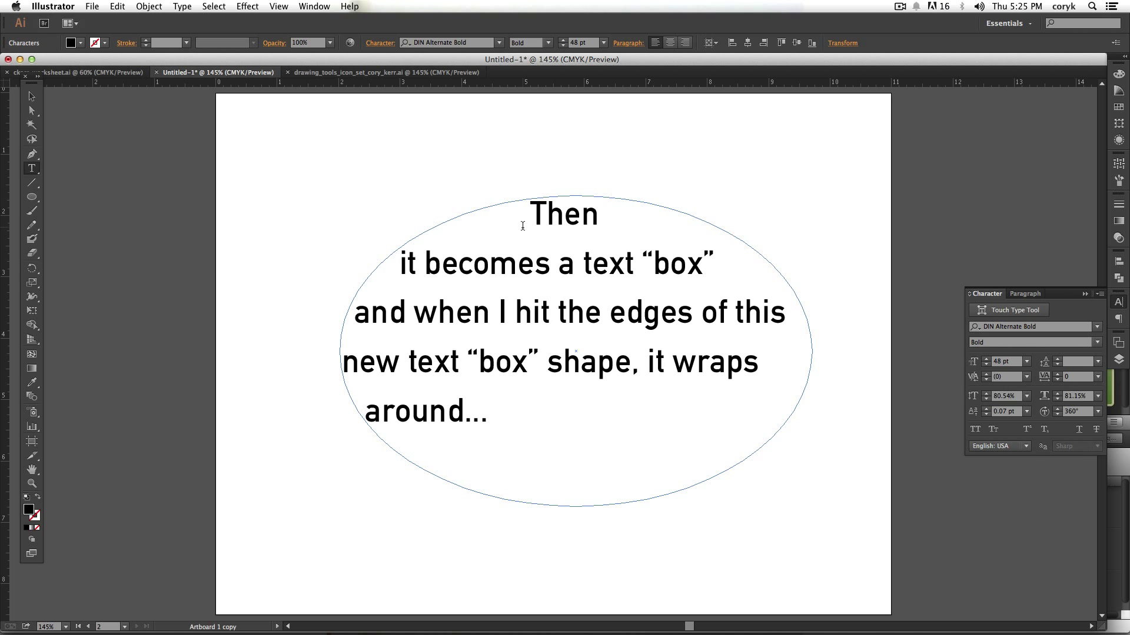
- Enlarge the elliptical text container by about 1 in on its left side and about 0.8 in at its top
{"action": "key", "text": "Escape"}
{"action": "left_click_drag", "start_coordinate": [341, 351], "coordinate": [278, 352]}
{"action": "left_click_drag", "start_coordinate": [546, 196], "coordinate": [547, 141]}
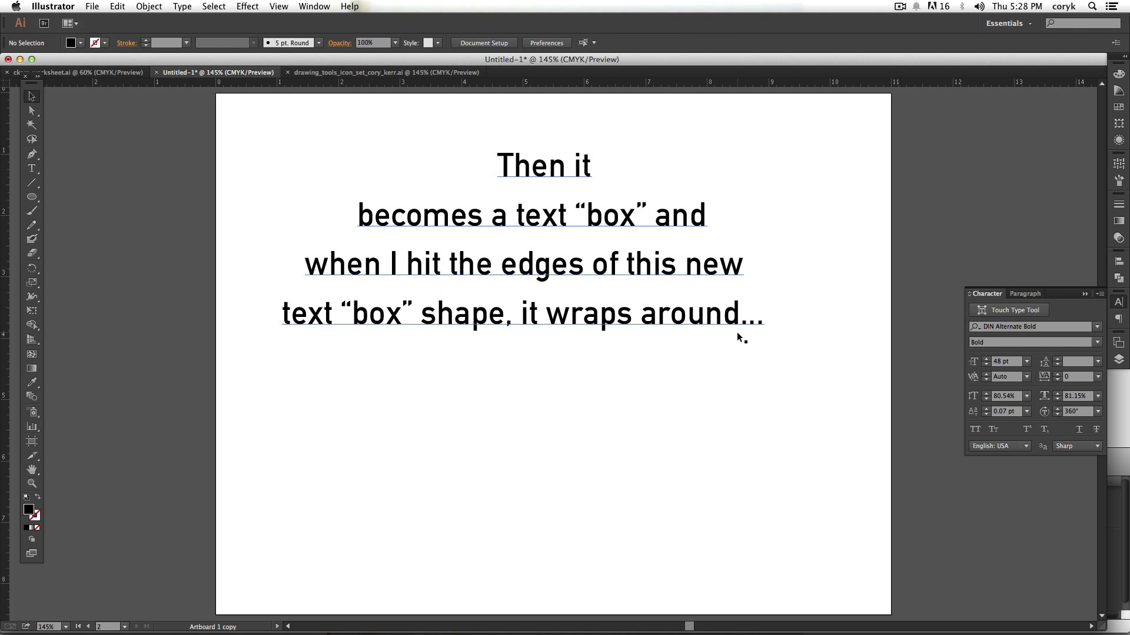
- Reshape the text container into a teardrop by swinging its right anchor's handles almost horizontal and moving the top and left anchors inward
{"action": "left_click", "coordinate": [732, 327]}
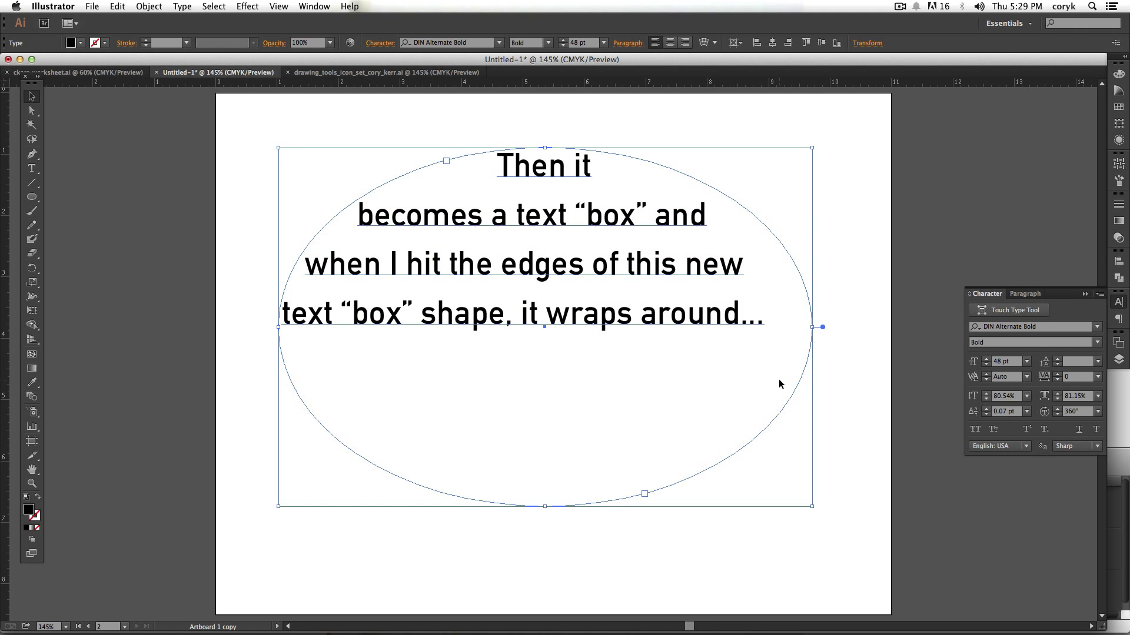
{"action": "key", "text": "a"}
{"action": "left_click", "coordinate": [813, 327]}
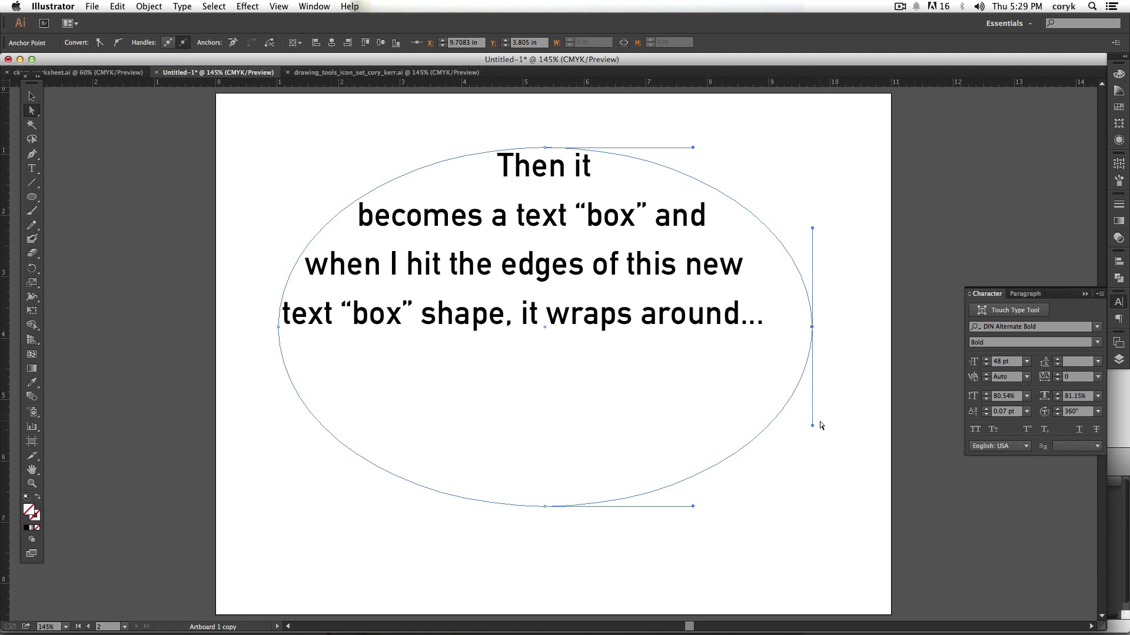
{"action": "left_click_drag", "start_coordinate": [812, 427], "coordinate": [918, 373]}
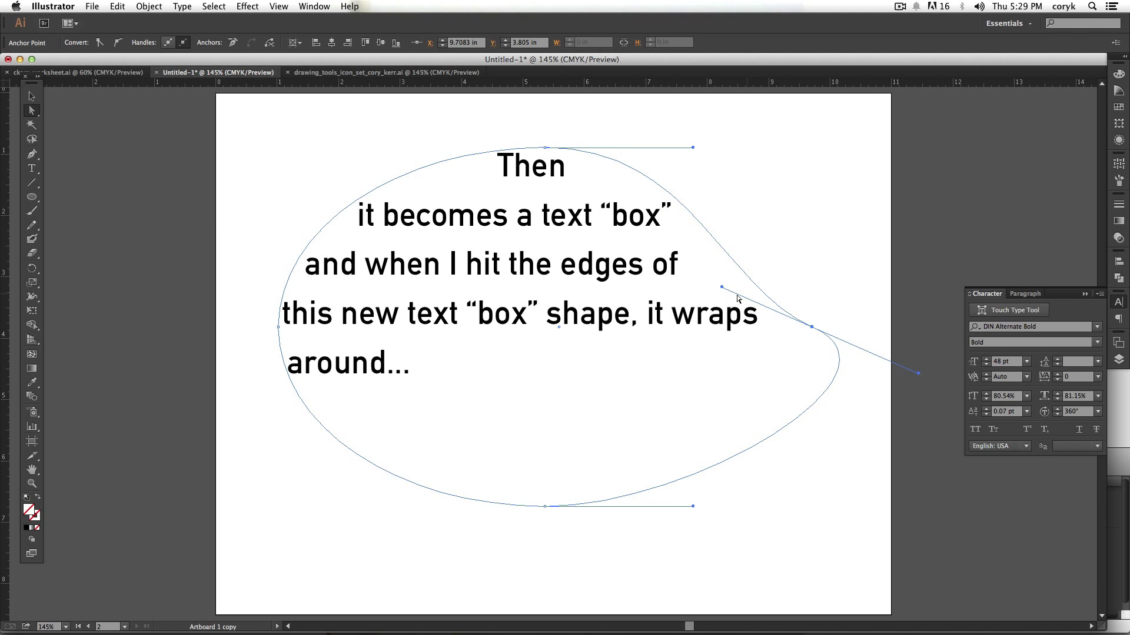
{"action": "left_click_drag", "start_coordinate": [724, 287], "coordinate": [602, 324]}
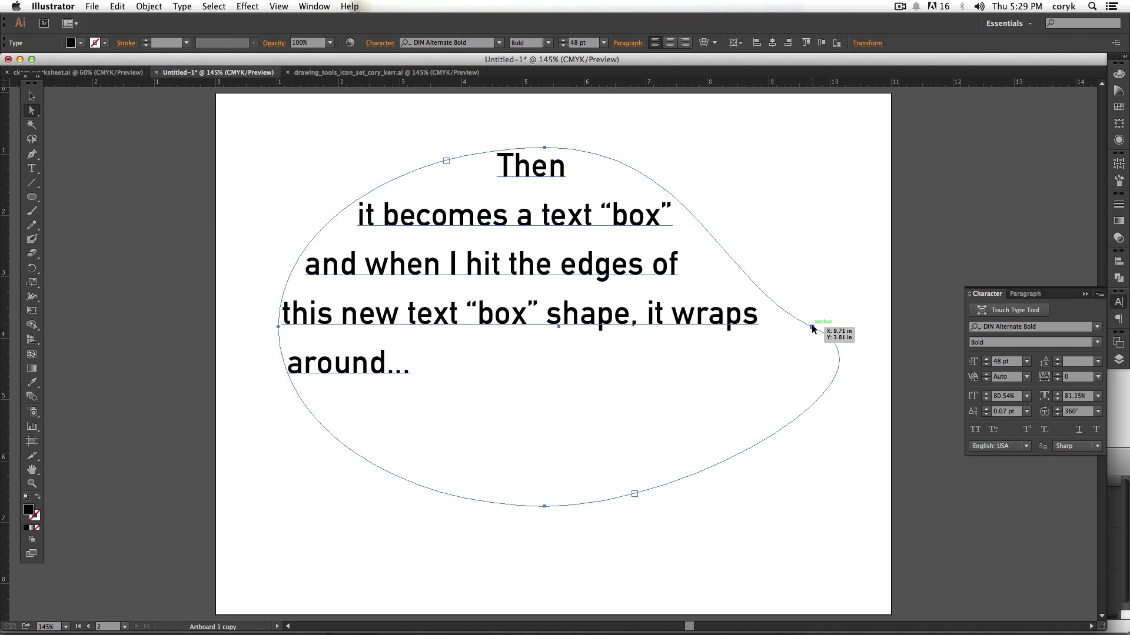
{"action": "left_click", "coordinate": [812, 327]}
{"action": "left_click_drag", "start_coordinate": [722, 287], "coordinate": [588, 332]}
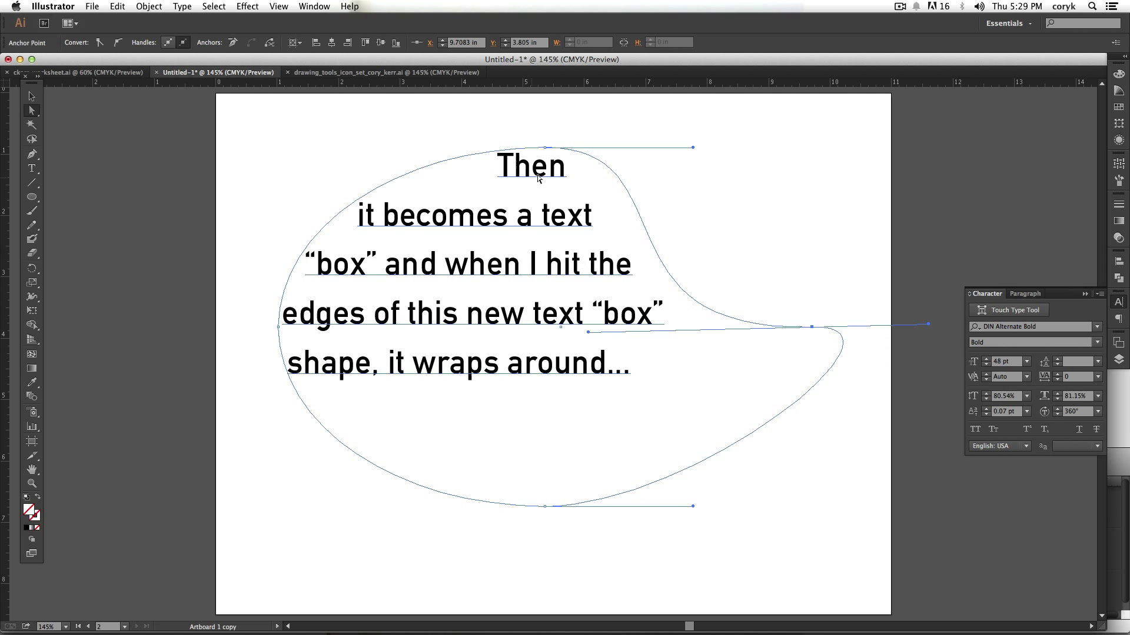
{"action": "mouse_move", "coordinate": [545, 148]}
{"action": "left_mouse_down"}
{"action": "mouse_move", "coordinate": [533, 244]}
{"action": "mouse_move", "coordinate": [543, 169]}
{"action": "left_mouse_up"}
{"action": "left_click_drag", "start_coordinate": [279, 327], "coordinate": [315, 336]}
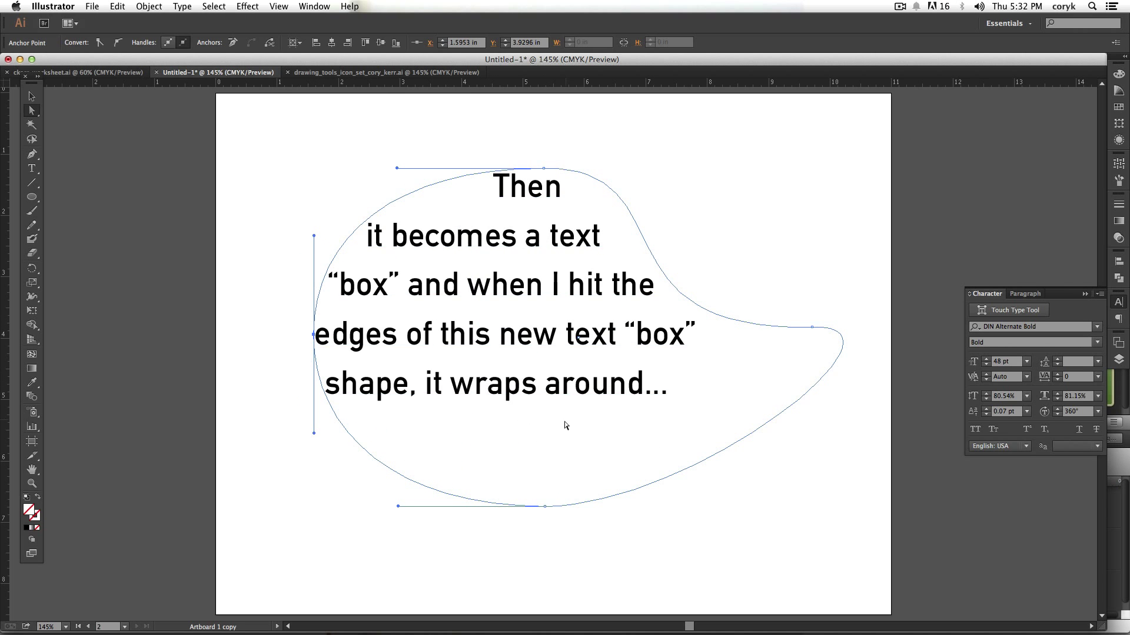
- Replace the container's text with "Hypothetically, let's say that you have some dialog that you would like to be in a word balloon."
{"action": "double_click", "coordinate": [569, 401]}
{"action": "key", "text": "ctrl+a"}
{"action": "type", "text": "Hypothetically, let's"}
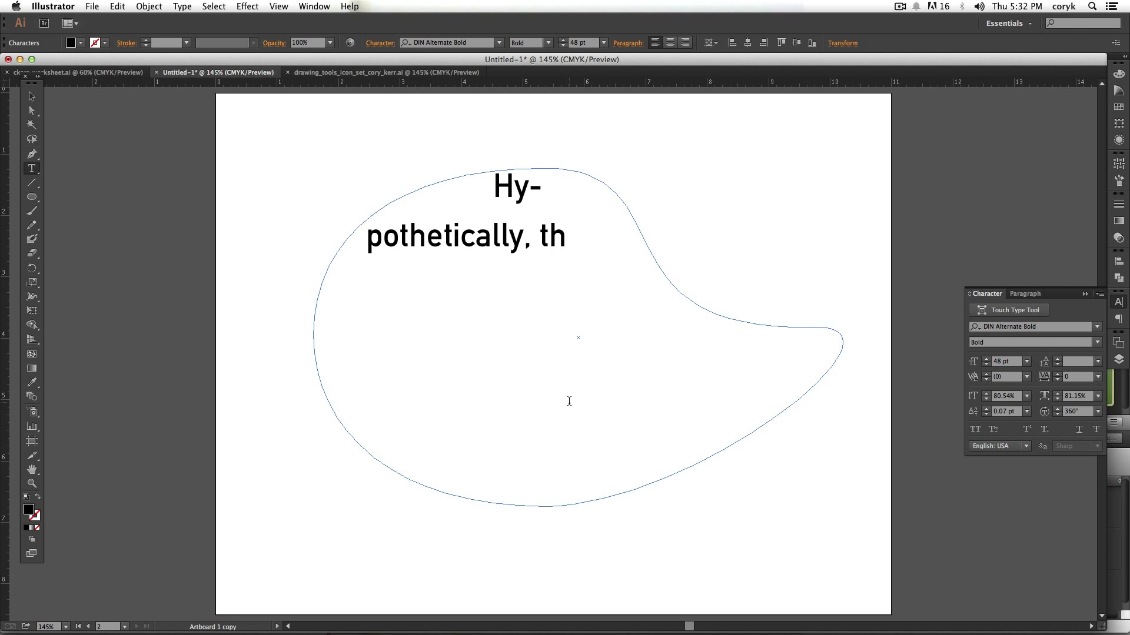
{"action": "type", "text": " say that you have some dialo"}
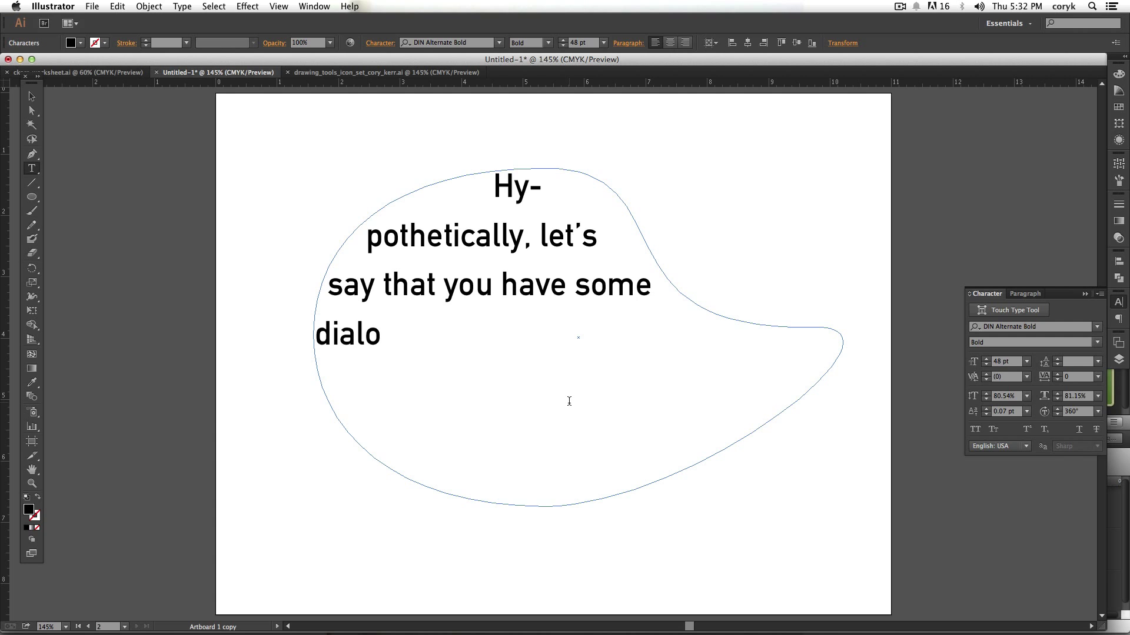
{"action": "type", "text": "g that you would like to be in a word bol"}
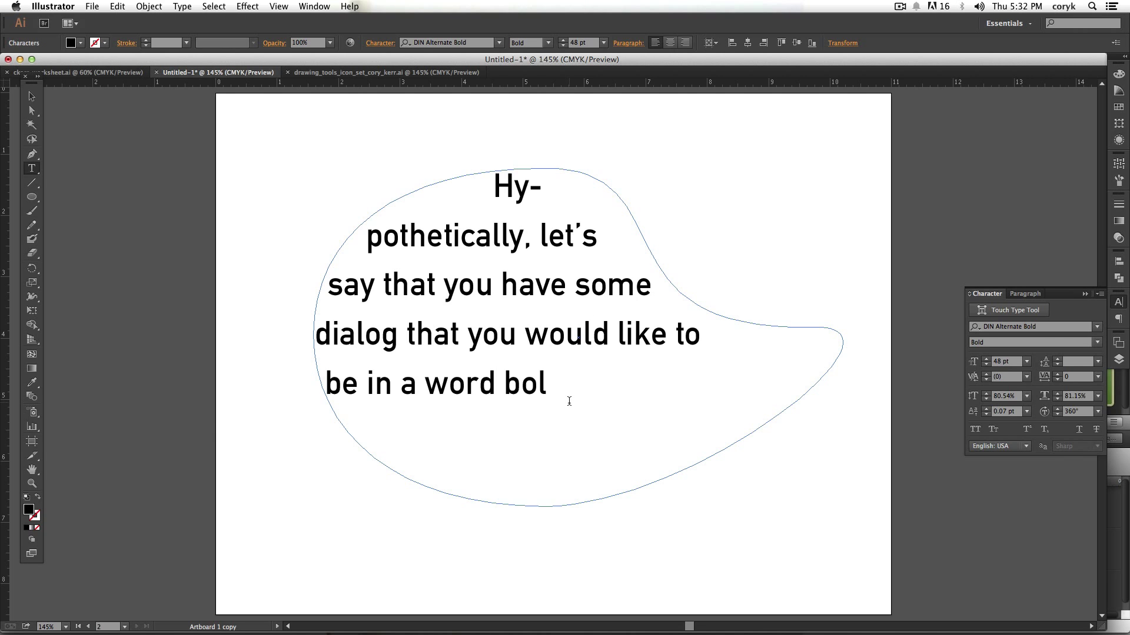
{"action": "key", "text": "BackSpace"}
{"action": "key", "text": "BackSpace"}
{"action": "type", "text": "alloon."}
- Cut the text out of the teardrop container and delete the empty container
{"action": "key", "text": "Escape"}
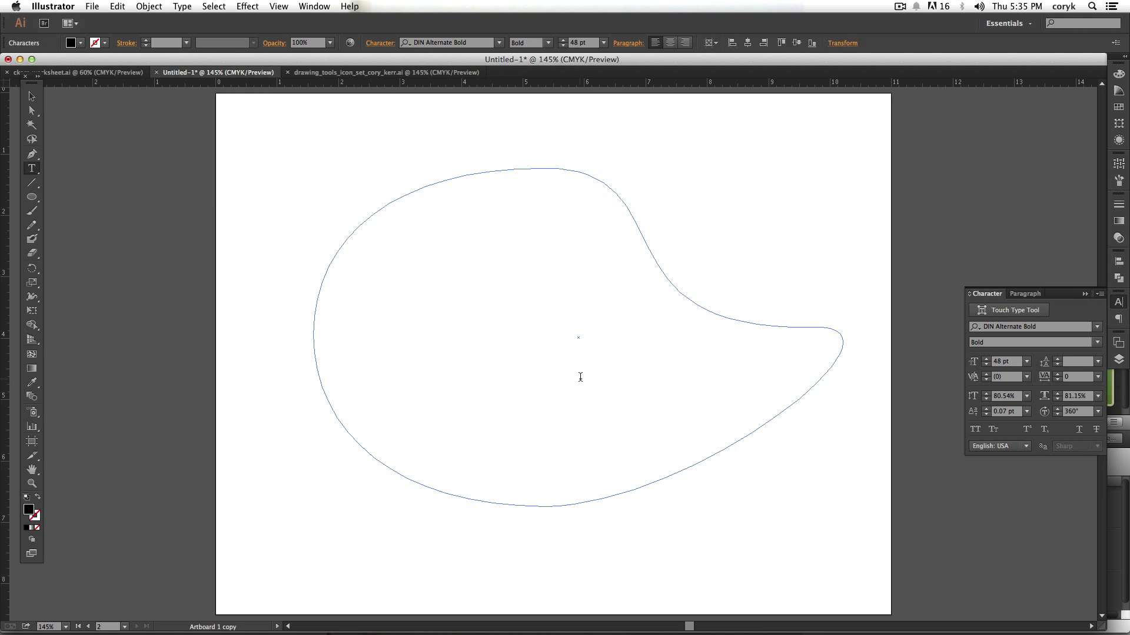
{"action": "key", "text": "Escape"}
{"action": "key", "text": "Delete"}
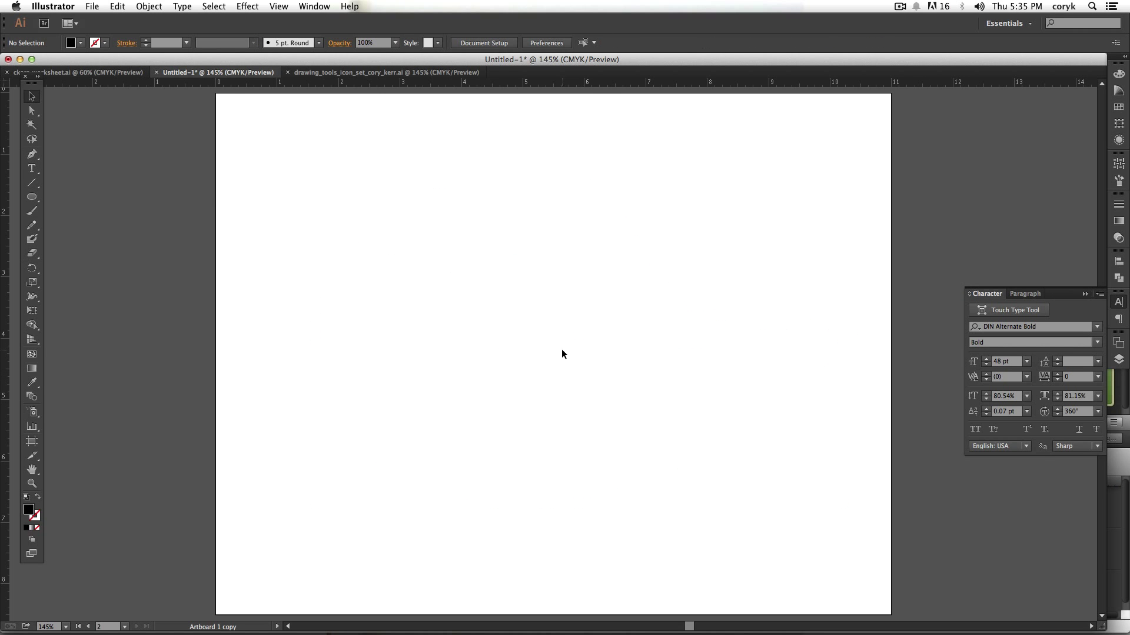
- Draw an ellipse about 6.44 in wide and 4.2 in high with the default white fill and black stroke
{"action": "key", "text": "l"}
{"action": "left_click_drag", "start_coordinate": [719, 209], "coordinate": [323, 467]}
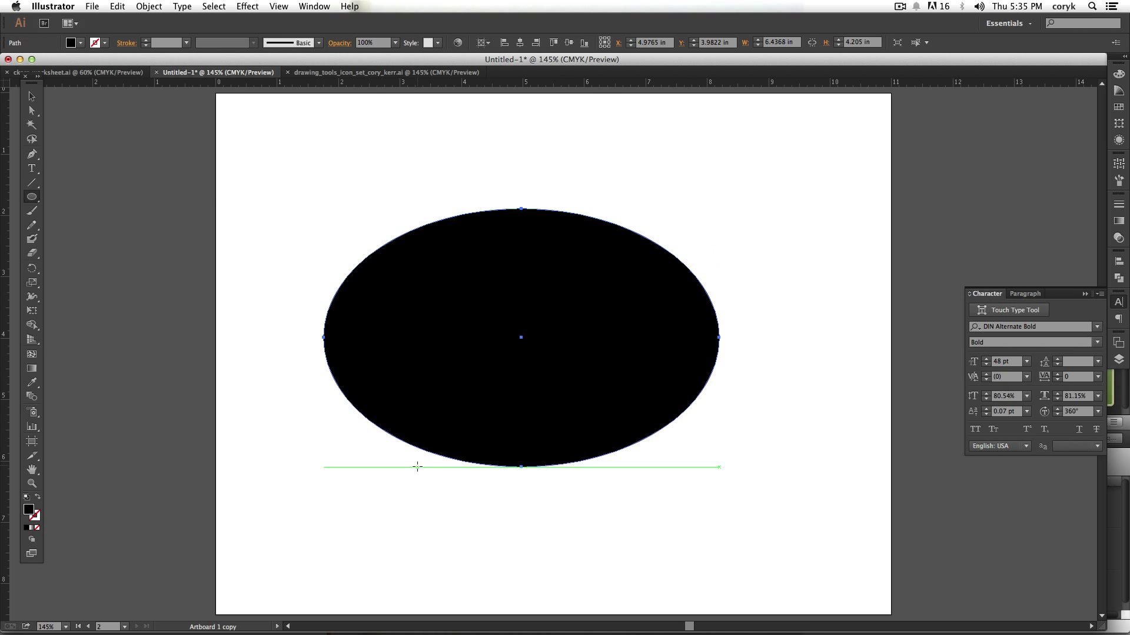
{"action": "key", "text": "shift+x"}
{"action": "key", "text": "d"}
- Draw a pointed open tail with the Pen tool from the ellipse's lower-right edge and pull its tip farther down and outward
{"action": "key", "text": "p"}
{"action": "left_click", "coordinate": [603, 449]}
{"action": "left_click", "coordinate": [688, 525]}
{"action": "left_click", "coordinate": [634, 430]}
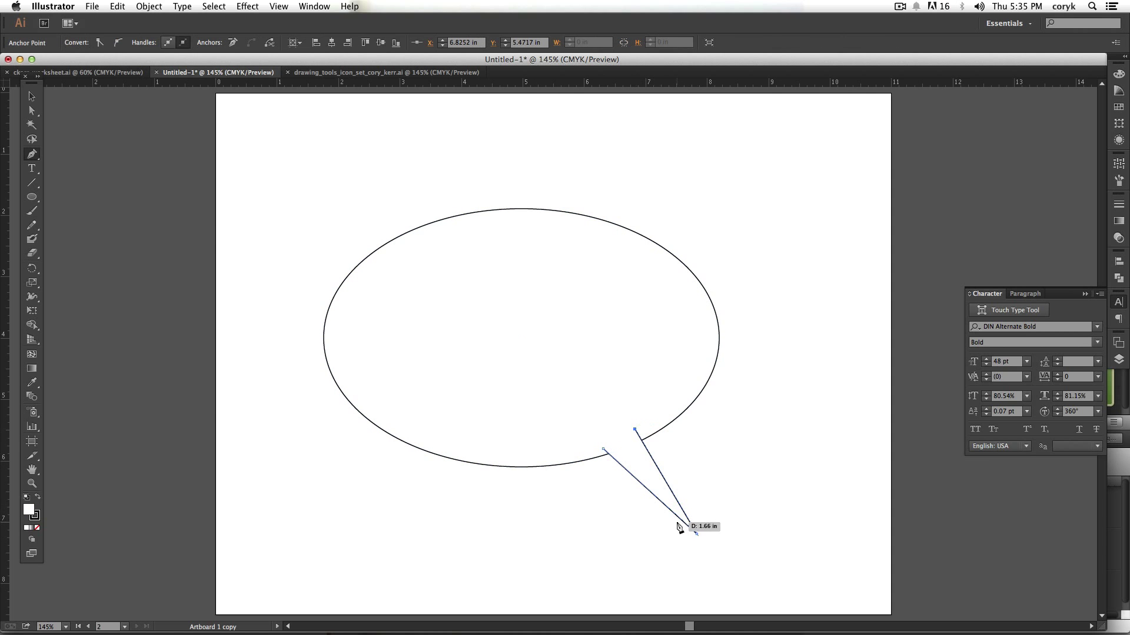
{"action": "key", "text": "a"}
{"action": "left_click_drag", "start_coordinate": [688, 526], "coordinate": [766, 569]}
- Merge the ellipse and the pointed tail into one speech balloon outline with the Shape Builder tool
{"action": "key", "text": "v"}
{"action": "left_click", "coordinate": [719, 351], "text": "shift"}
{"action": "key", "text": "shift+m"}
{"action": "left_click_drag", "start_coordinate": [602, 411], "coordinate": [664, 484]}
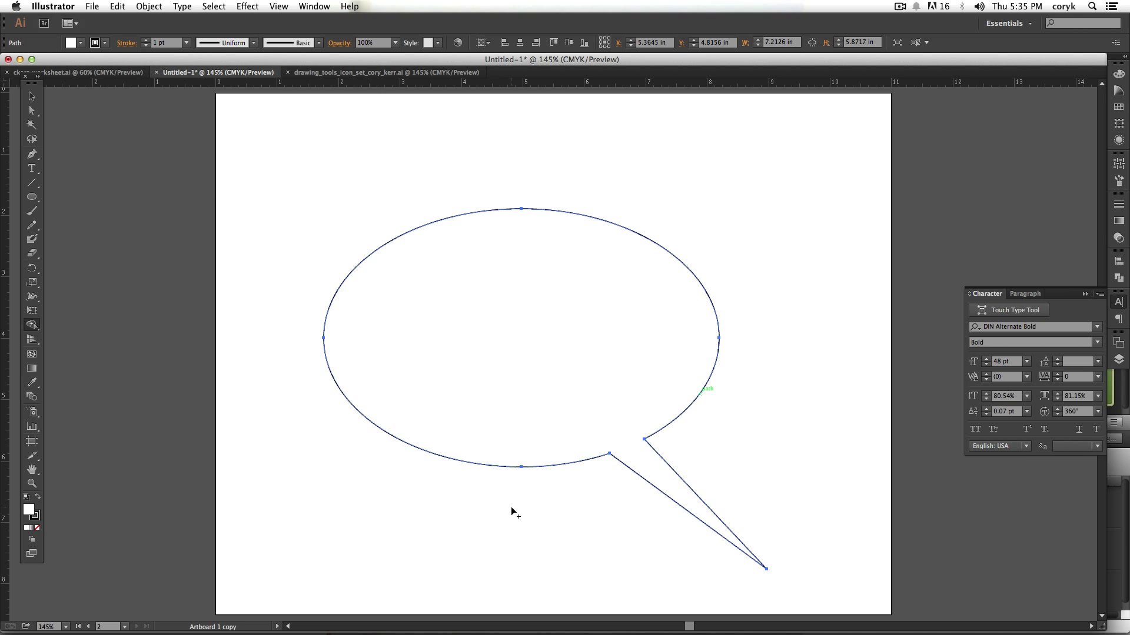
- Draw an ellipse about 5.66 by 3.99 in inside the balloon, convert it to a text container and paste the cut dialog text
{"action": "key", "text": "l"}
{"action": "left_click_drag", "start_coordinate": [346, 212], "coordinate": [693, 458]}
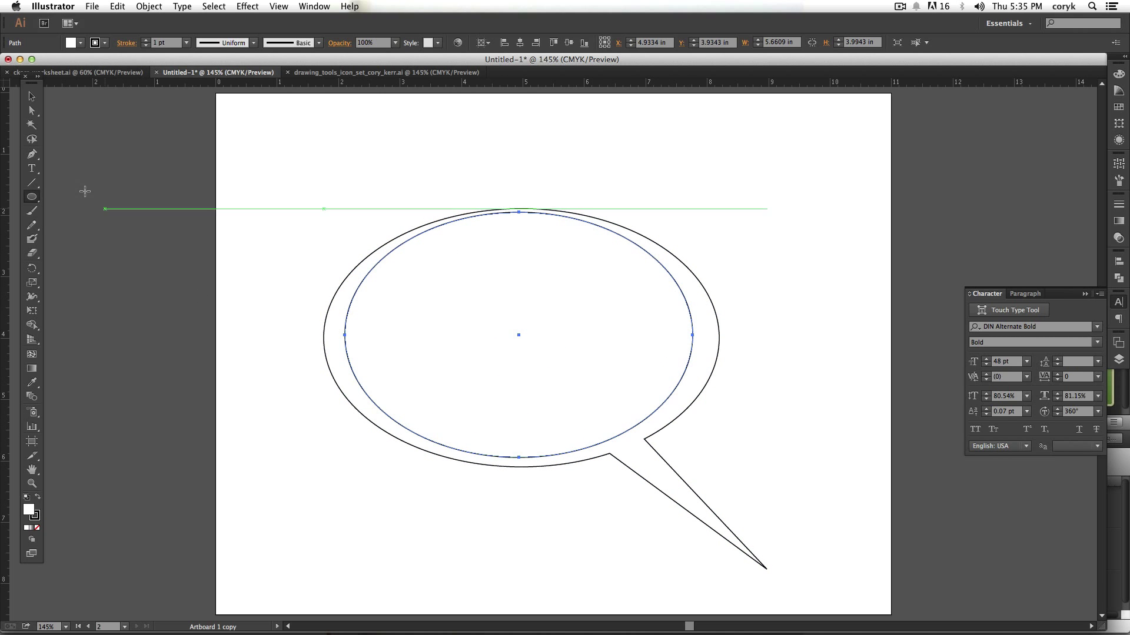
{"action": "left_click", "coordinate": [32, 168]}
{"action": "left_click", "coordinate": [516, 213]}
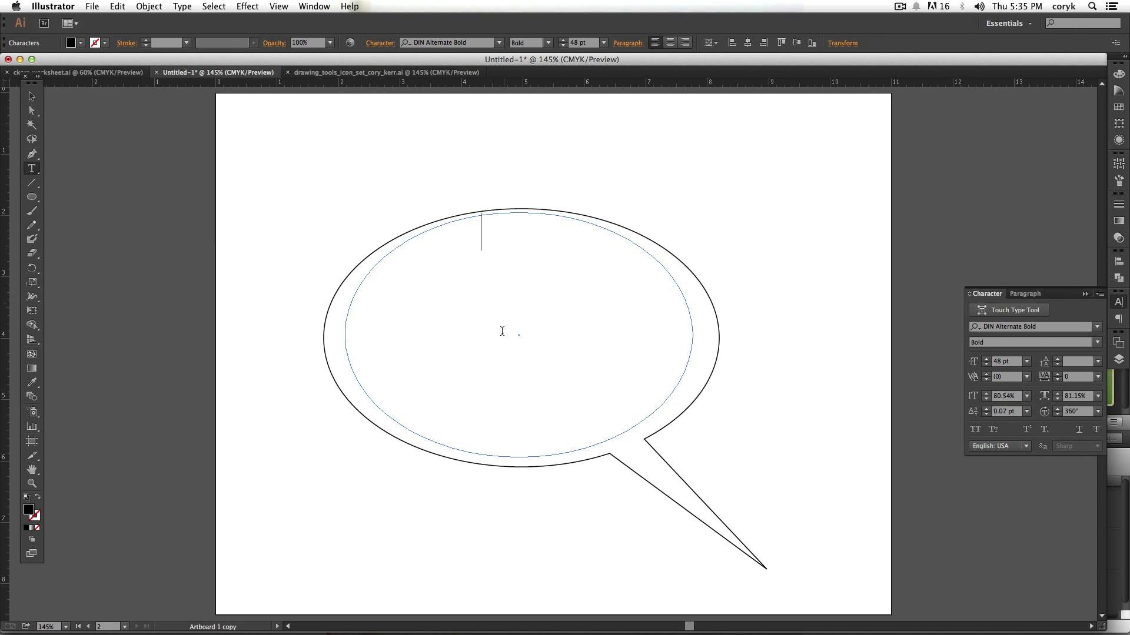
{"action": "key", "text": "super+v"}
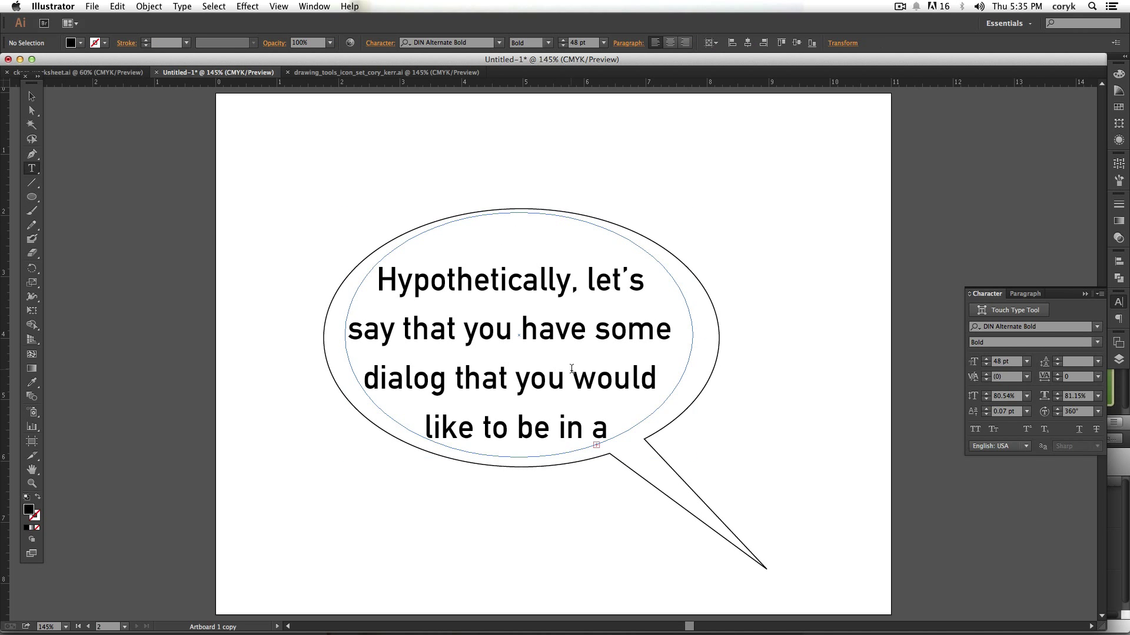
- Set the font size of all the balloon text to 40 pt
{"action": "key", "text": "super+a"}
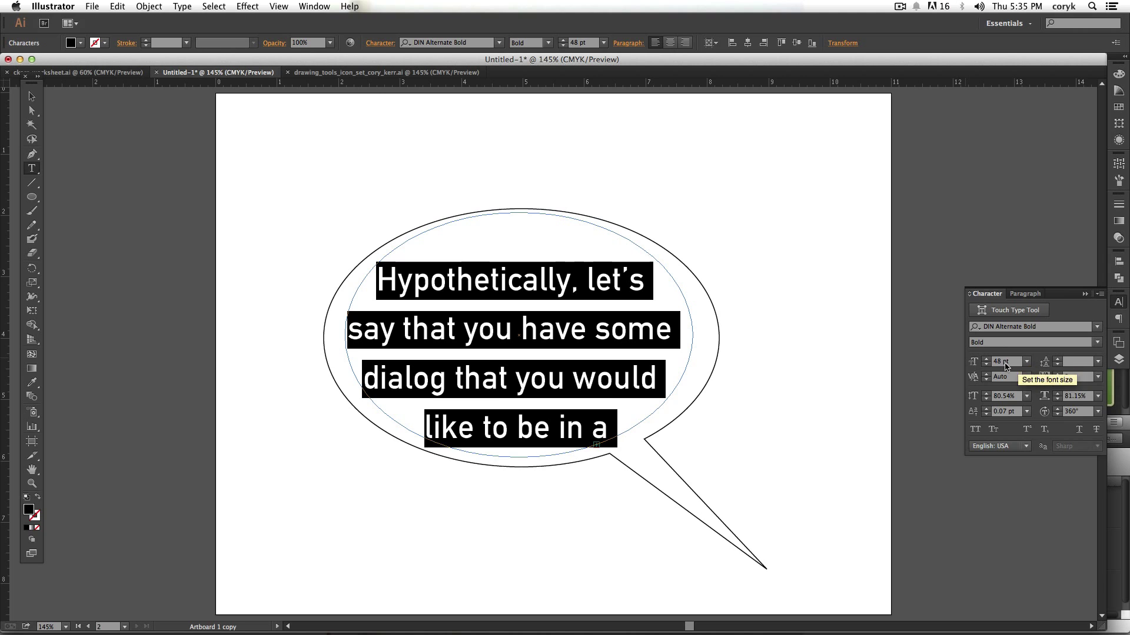
{"action": "left_click", "coordinate": [986, 365]}
{"action": "left_click", "coordinate": [986, 365]}
{"action": "left_click", "coordinate": [986, 364]}
{"action": "left_click", "coordinate": [986, 365]}
{"action": "left_click", "coordinate": [985, 364]}
{"action": "left_click", "coordinate": [986, 365]}
{"action": "left_click", "coordinate": [986, 365]}
{"action": "left_click", "coordinate": [986, 365]}
{"action": "left_click", "coordinate": [986, 364]}
{"action": "left_click", "coordinate": [986, 364]}
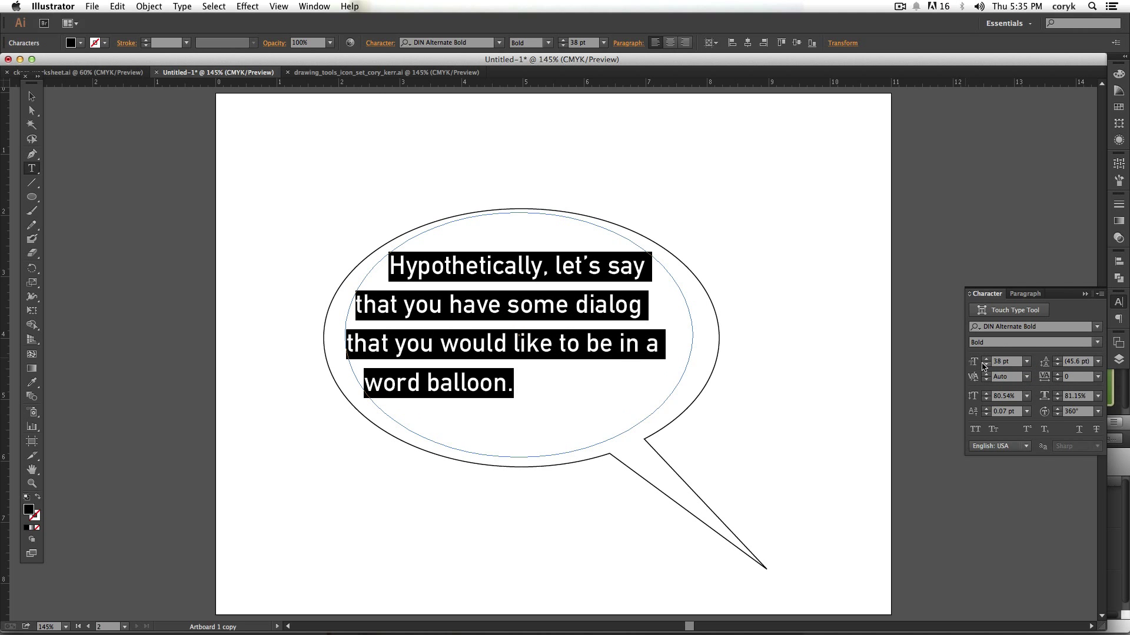
{"action": "left_click", "coordinate": [985, 359]}
{"action": "left_click", "coordinate": [985, 358]}
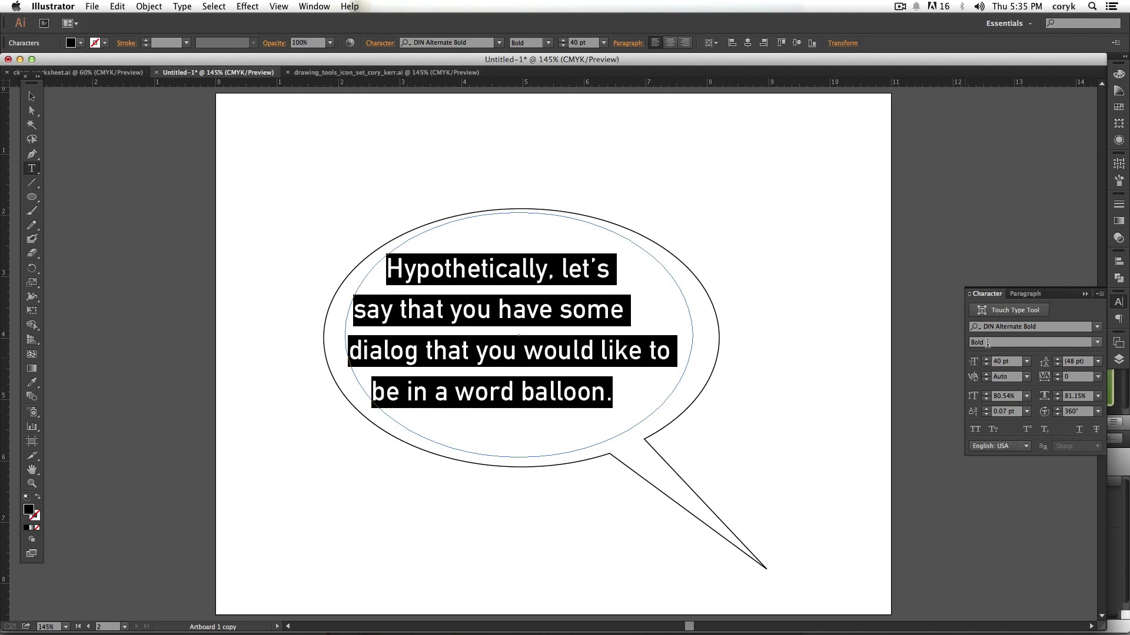
- Center-align the paragraph inside the balloon and finish editing the text
{"action": "left_click", "coordinate": [1024, 293]}
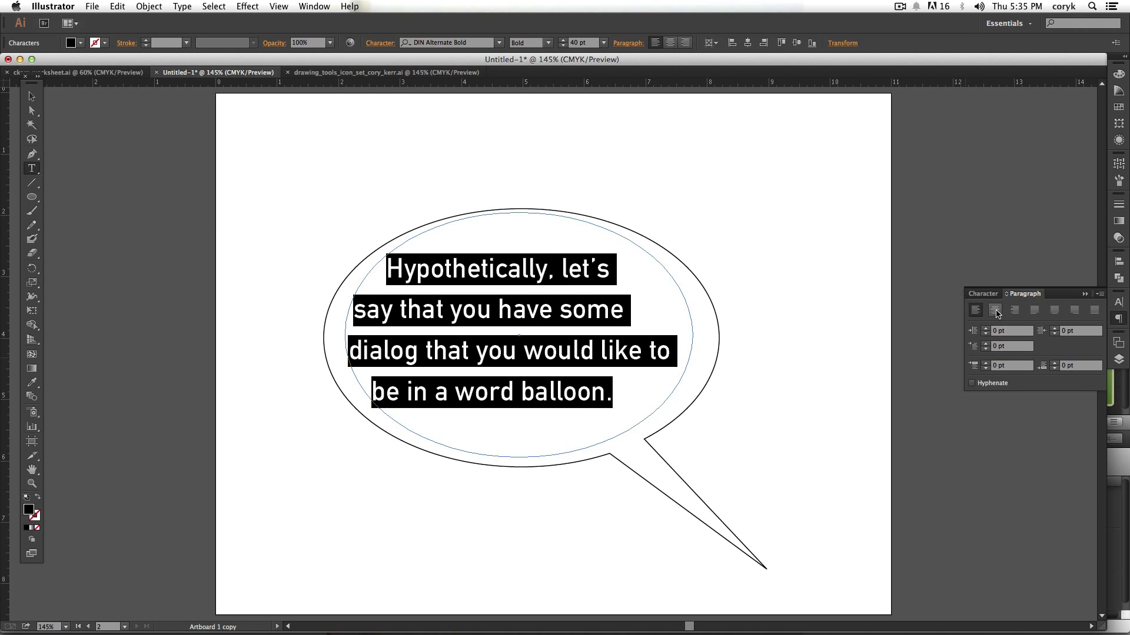
{"action": "left_click", "coordinate": [994, 310]}
{"action": "key", "text": "Escape"}
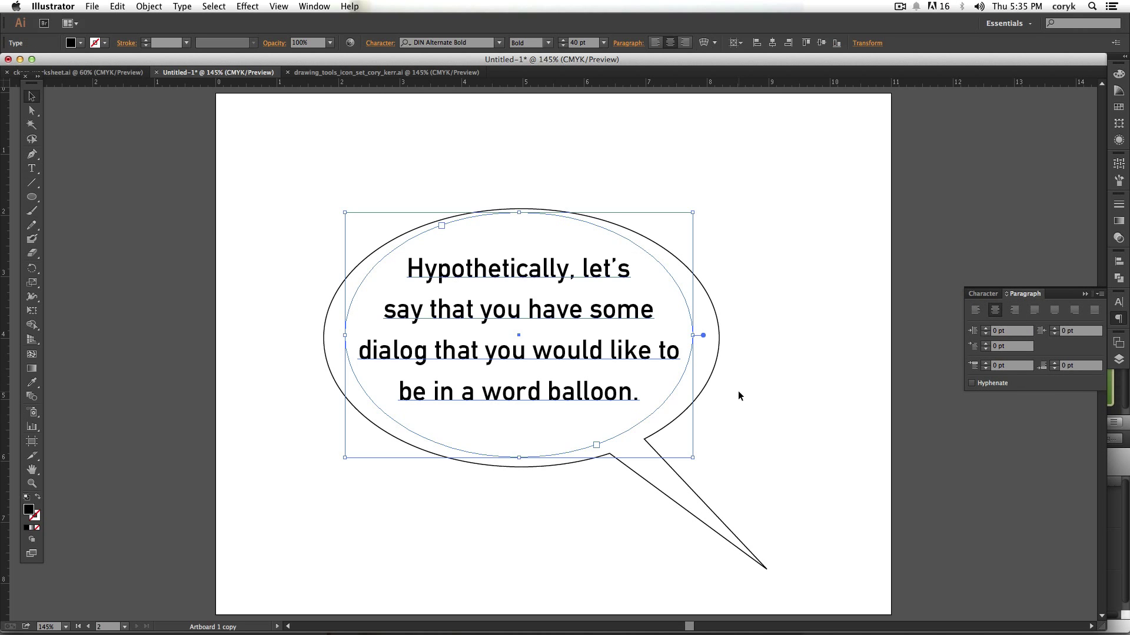
- Give the speech balloon outline a 7 pt stroke with round corner joins
{"action": "left_click", "coordinate": [673, 421]}
{"action": "left_click", "coordinate": [1118, 204]}
{"action": "left_click", "coordinate": [1012, 208]}
{"action": "left_click", "coordinate": [1012, 208]}
{"action": "left_click", "coordinate": [1012, 208]}
{"action": "left_click", "coordinate": [1012, 208]}
{"action": "left_click", "coordinate": [1012, 208]}
{"action": "left_click", "coordinate": [1011, 208]}
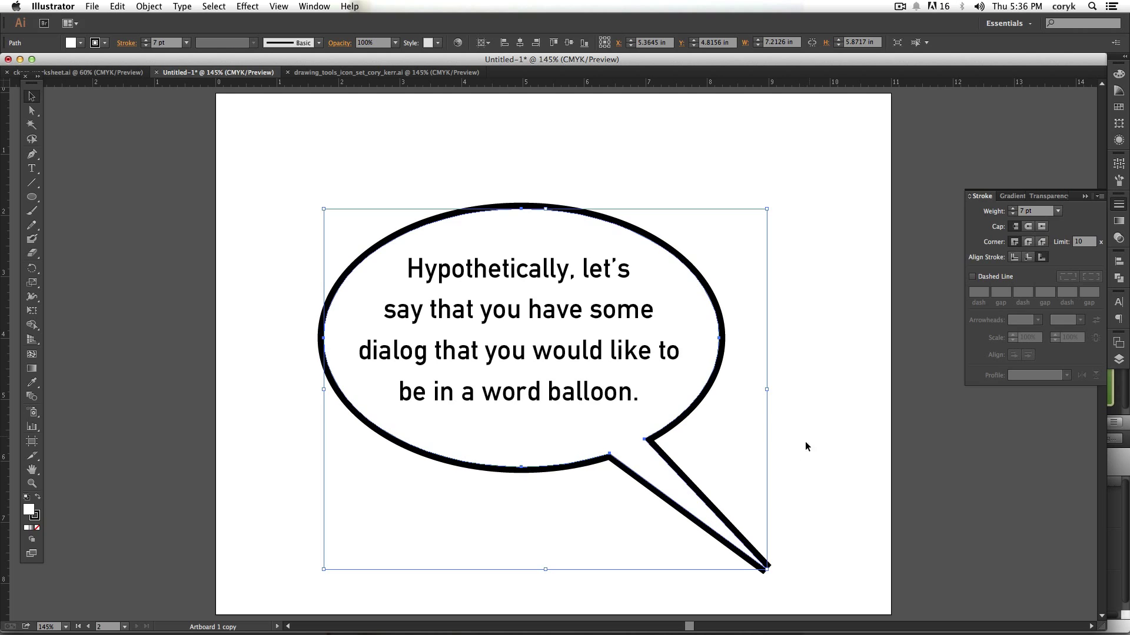
{"action": "left_click", "coordinate": [1028, 242]}
{"action": "left_click", "coordinate": [810, 513]}
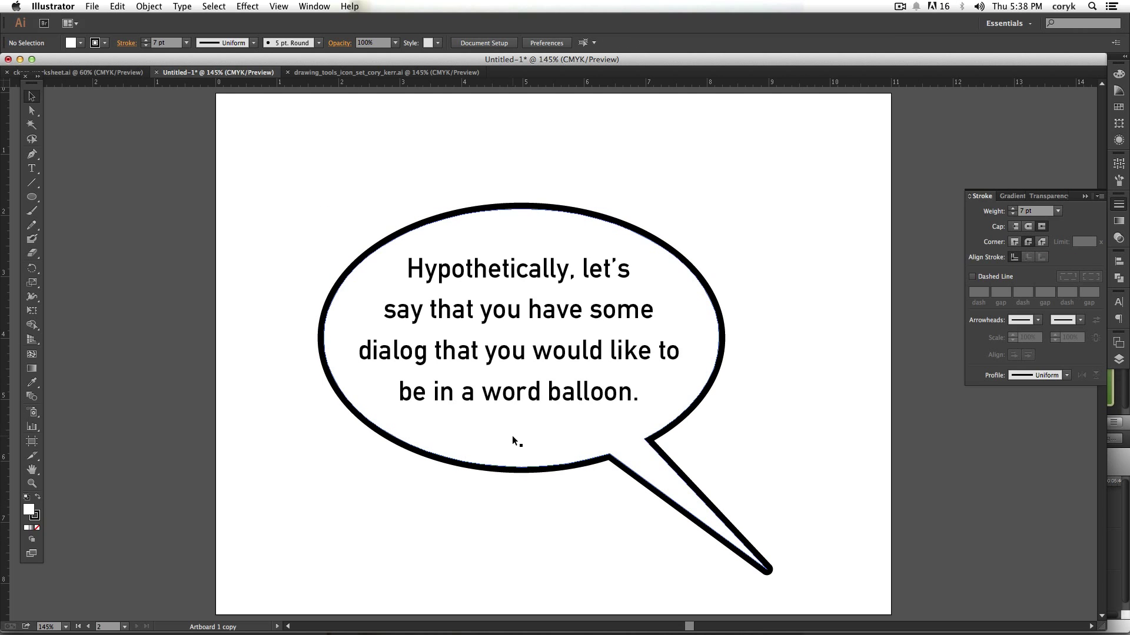
- Widen the inner text container by moving its side anchors toward the balloon outline, and lower its top anchor to shift the text down
{"action": "left_click", "coordinate": [524, 435]}
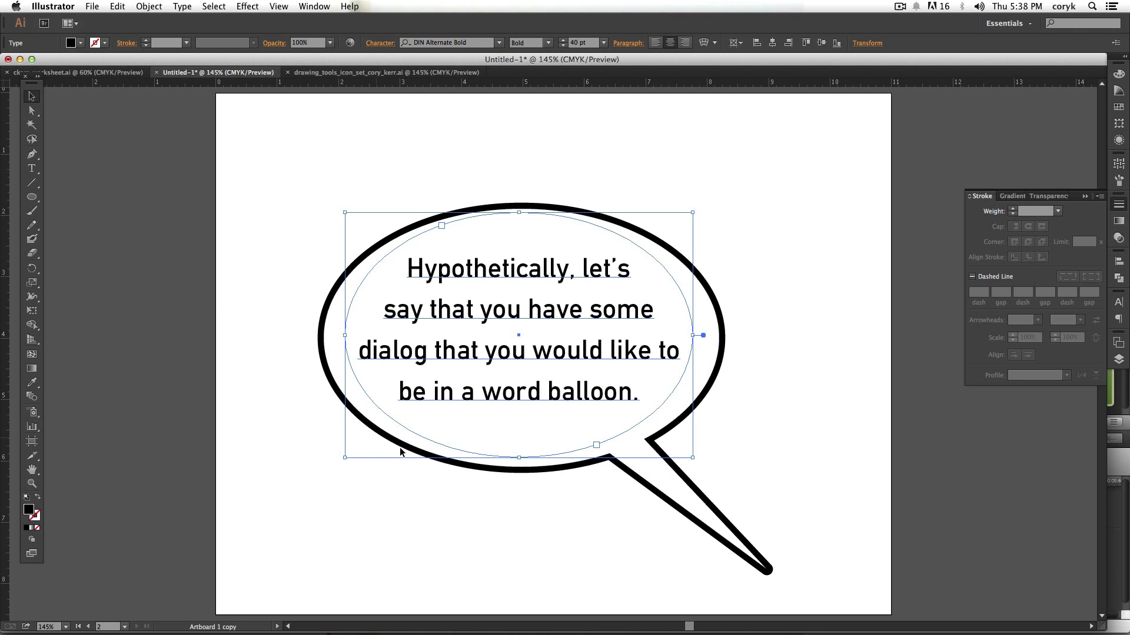
{"action": "key", "text": "a"}
{"action": "left_click_drag", "start_coordinate": [693, 335], "coordinate": [708, 340]}
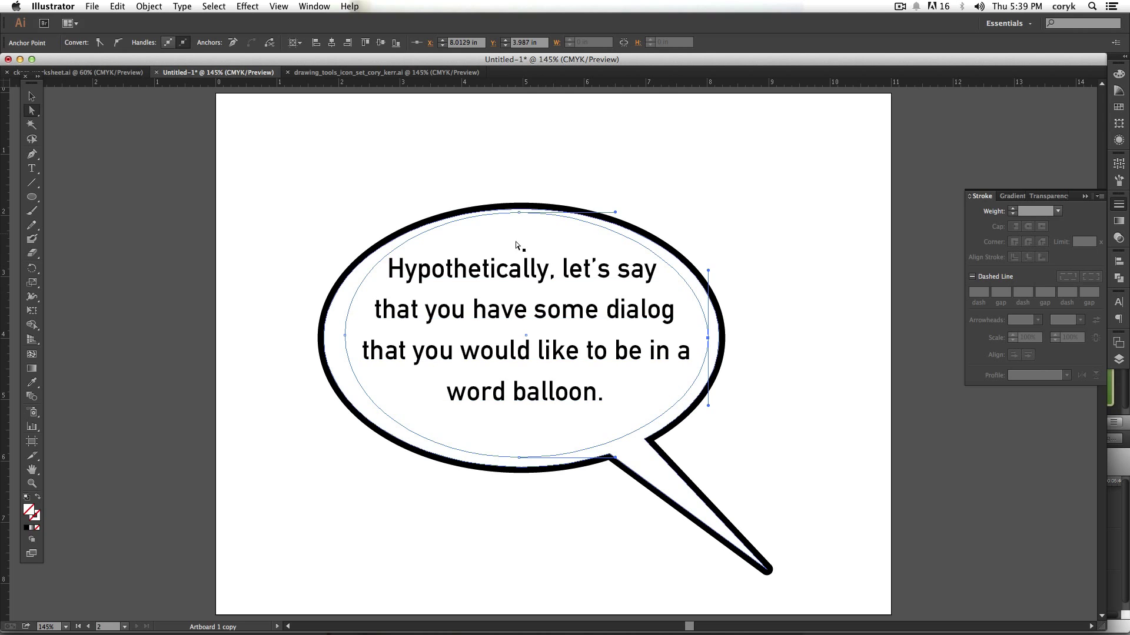
{"action": "left_click_drag", "start_coordinate": [350, 337], "coordinate": [327, 339]}
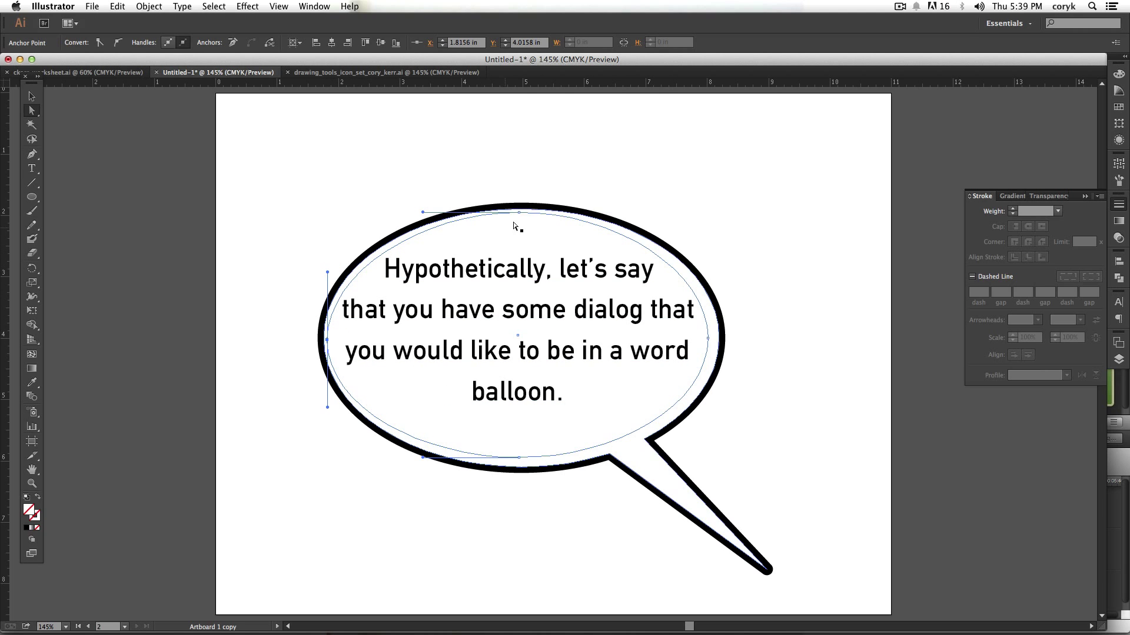
{"action": "mouse_move", "coordinate": [518, 211]}
{"action": "left_mouse_down"}
{"action": "mouse_move", "coordinate": [521, 189]}
{"action": "mouse_move", "coordinate": [524, 226]}
{"action": "left_mouse_up"}
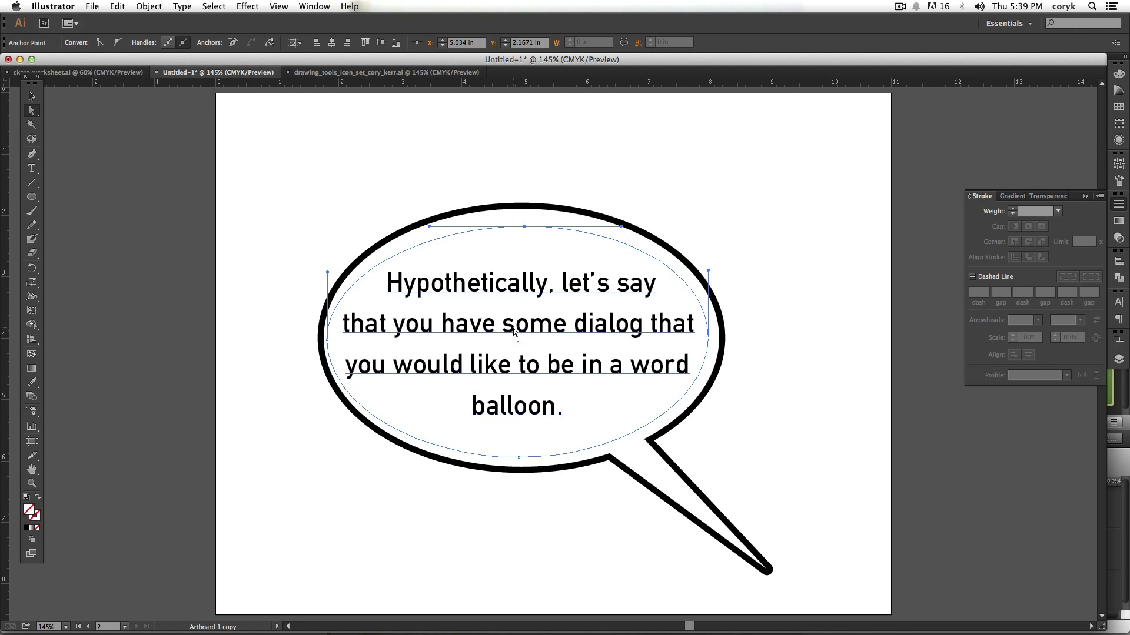
{"action": "left_click_drag", "start_coordinate": [346, 205], "coordinate": [709, 477]}
{"action": "key", "text": "Delete"}
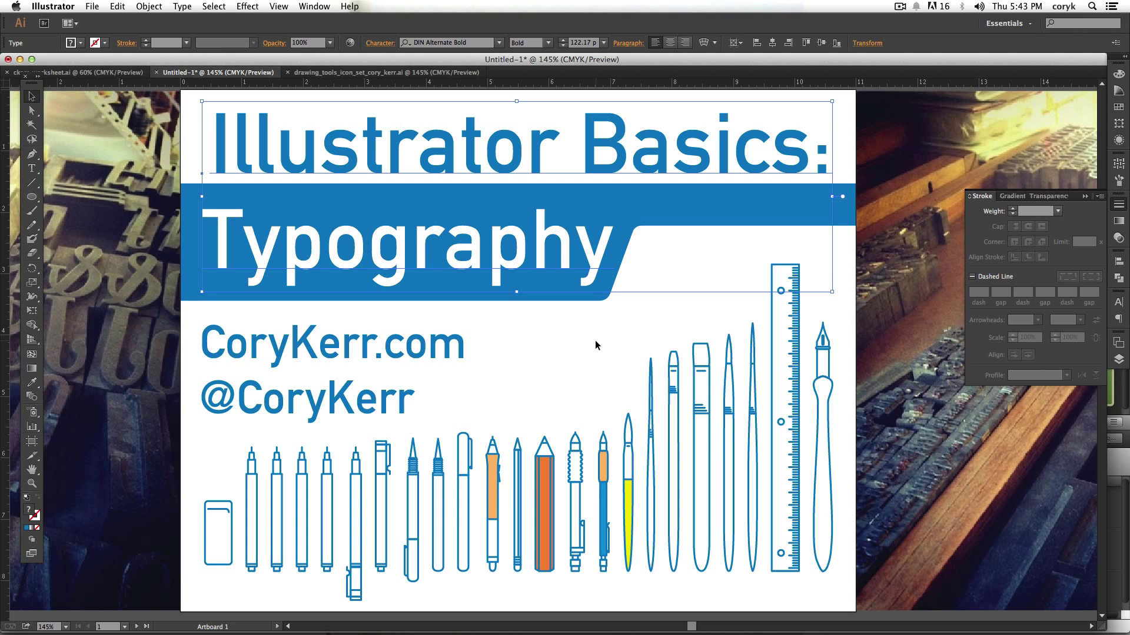
- Insert the letters "vab" before "Basics" in the title with the Type tool and delete them again
{"action": "left_click", "coordinate": [31, 169]}
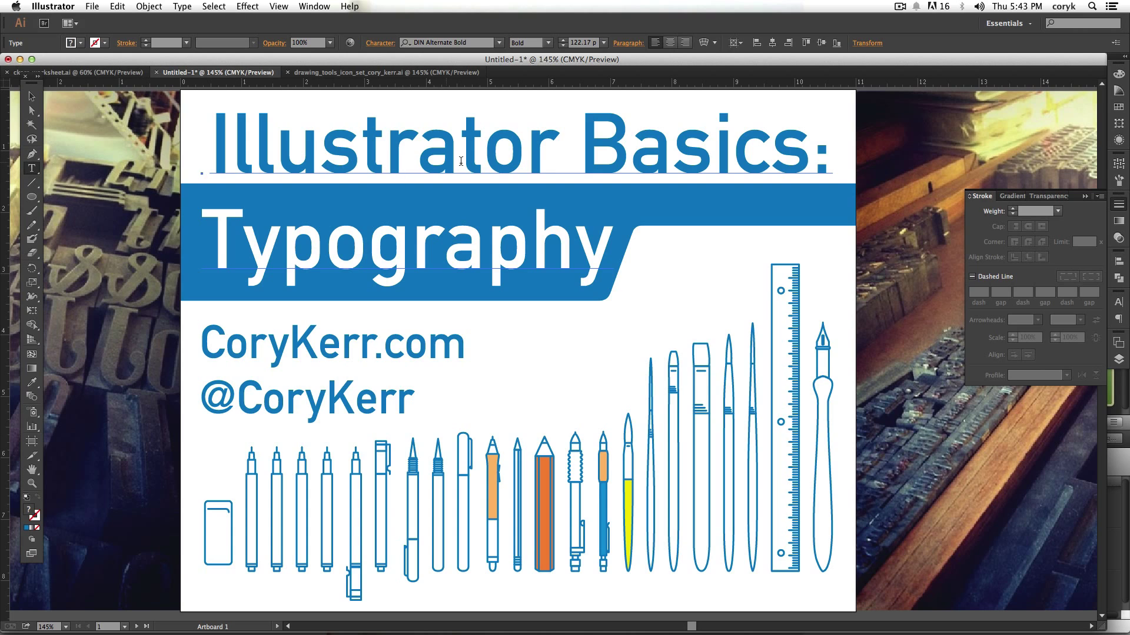
{"action": "left_click", "coordinate": [534, 159]}
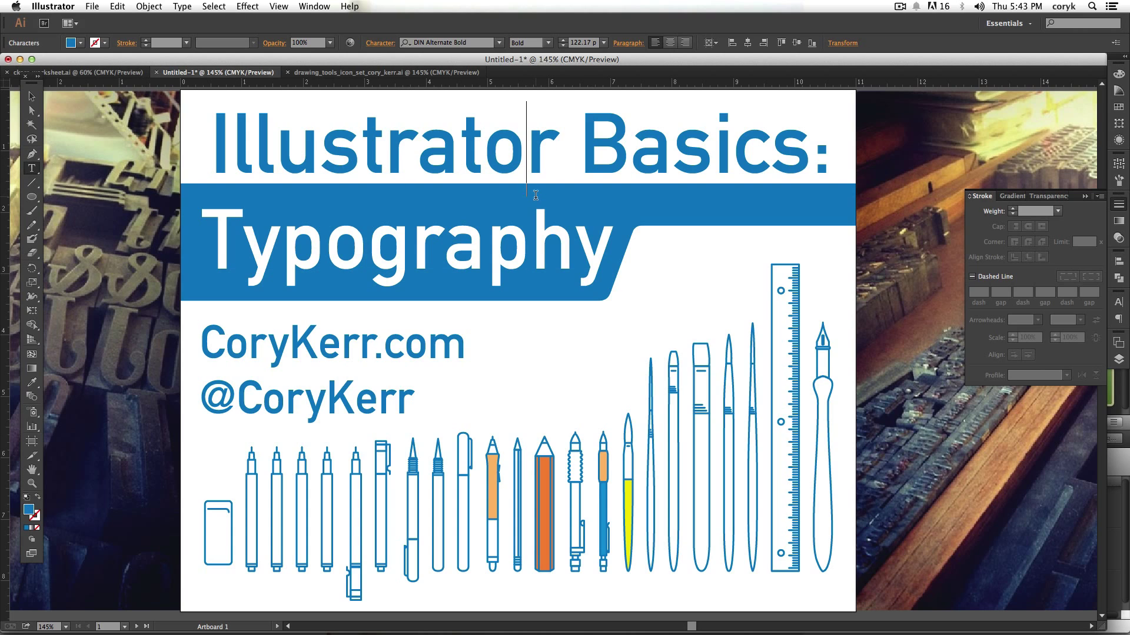
{"action": "left_click", "coordinate": [536, 194]}
{"action": "key", "text": "Up"}
{"action": "type", "text": "v"}
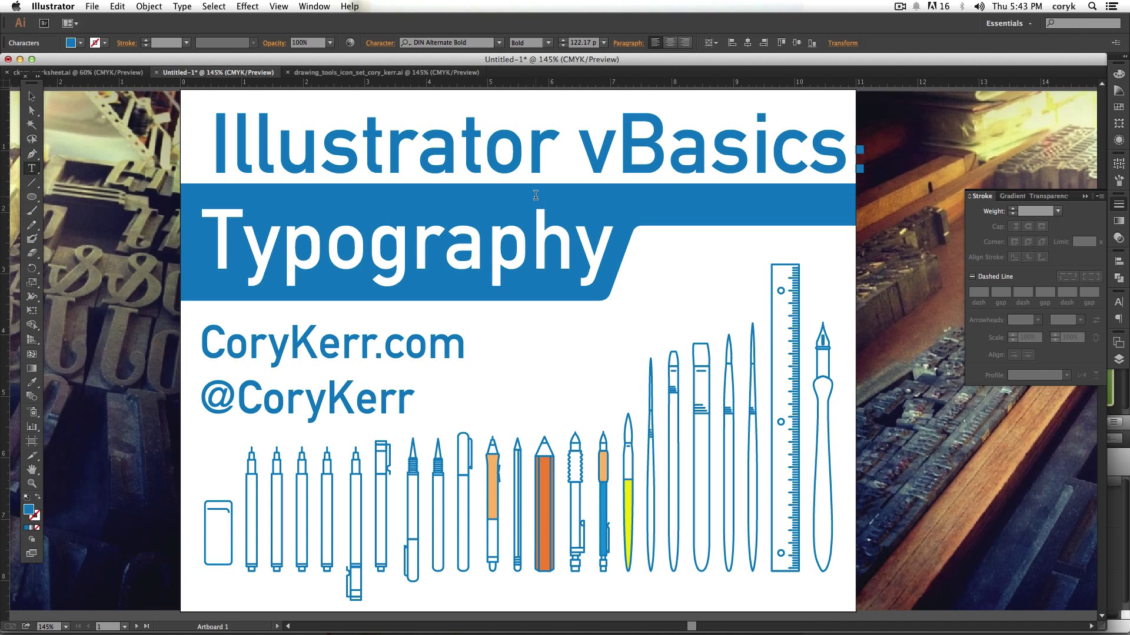
{"action": "type", "text": "a"}
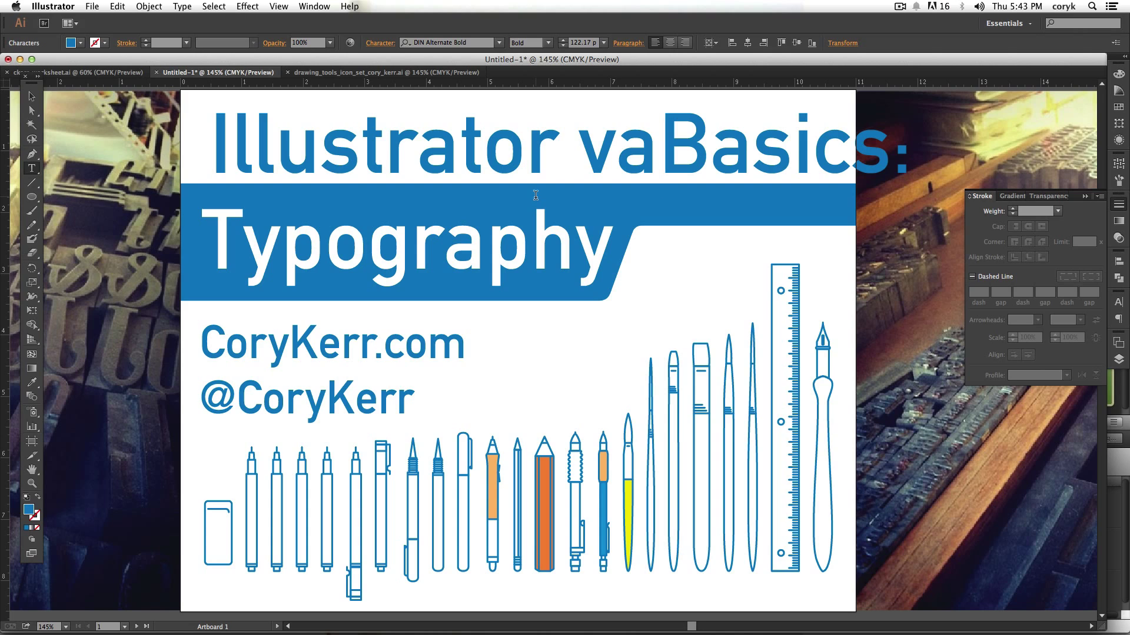
{"action": "type", "text": "b"}
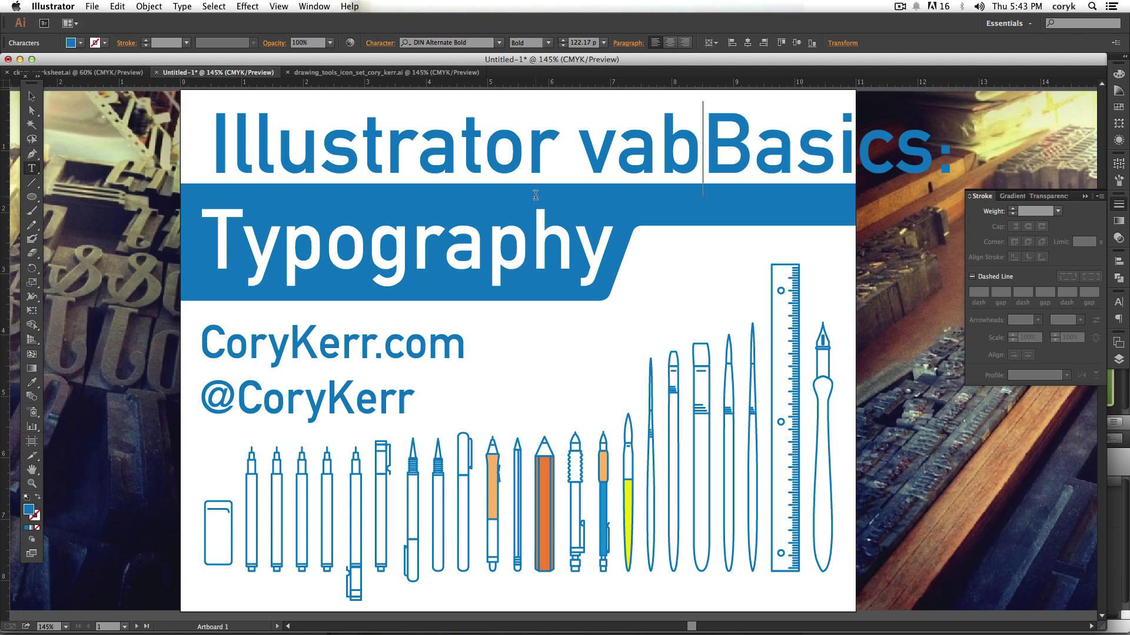
{"action": "key", "text": "BackSpace"}
{"action": "key", "text": "BackSpace"}
{"action": "key", "text": "BackSpace"}
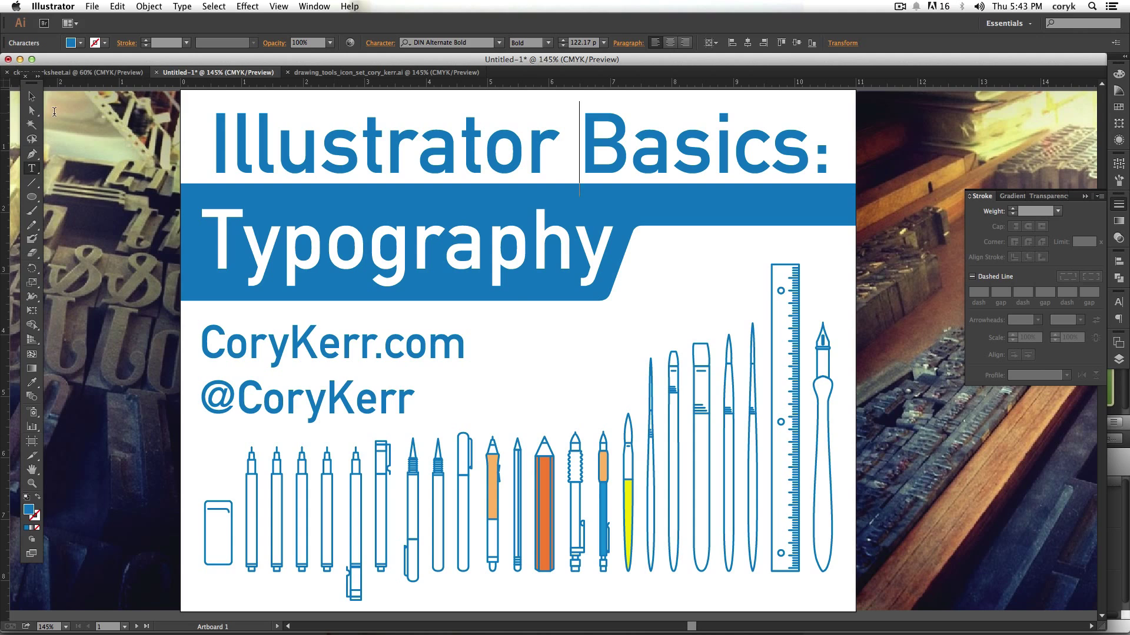
- Select the title as an object, open its text for editing just before "Basics", and leave text editing
{"action": "left_click", "coordinate": [32, 97]}
{"action": "left_click", "coordinate": [32, 112]}
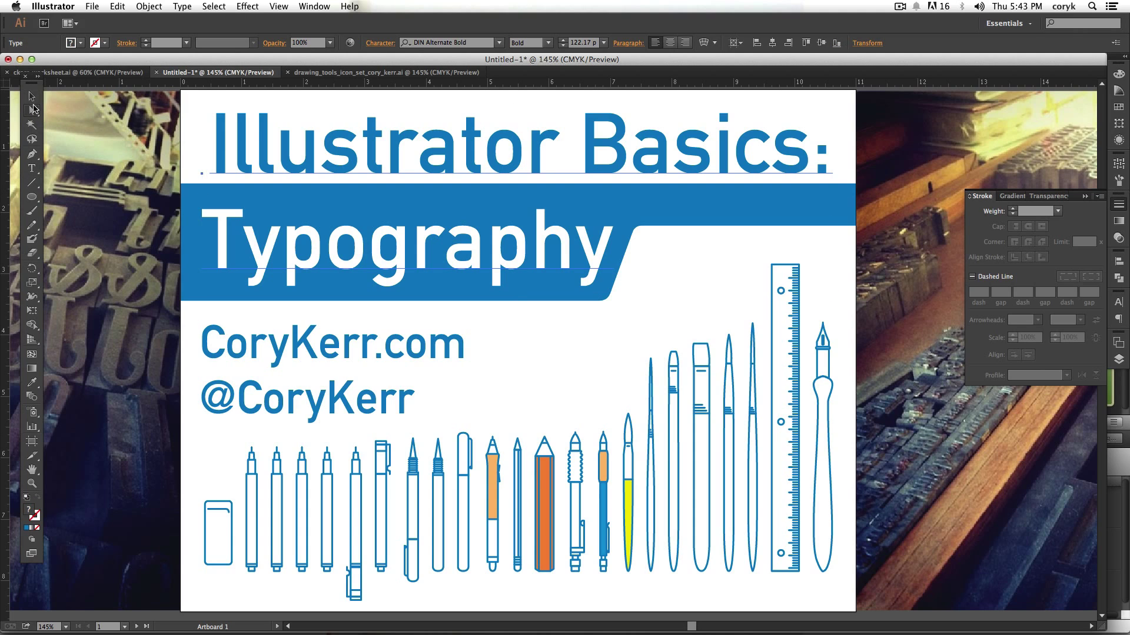
{"action": "left_click", "coordinate": [33, 97]}
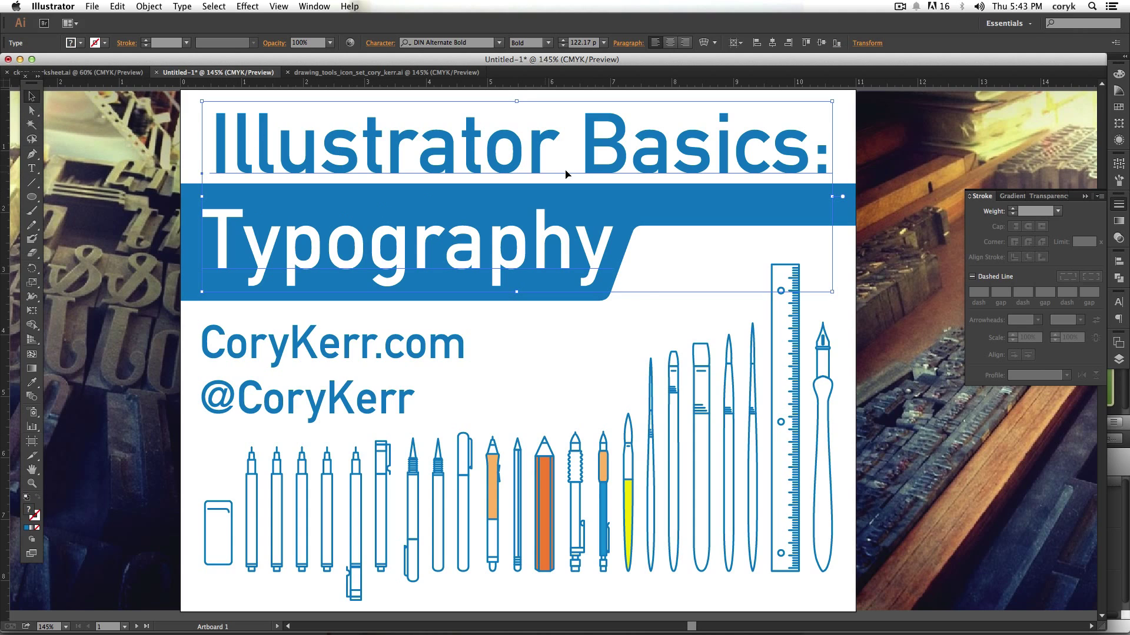
{"action": "double_click", "coordinate": [602, 156]}
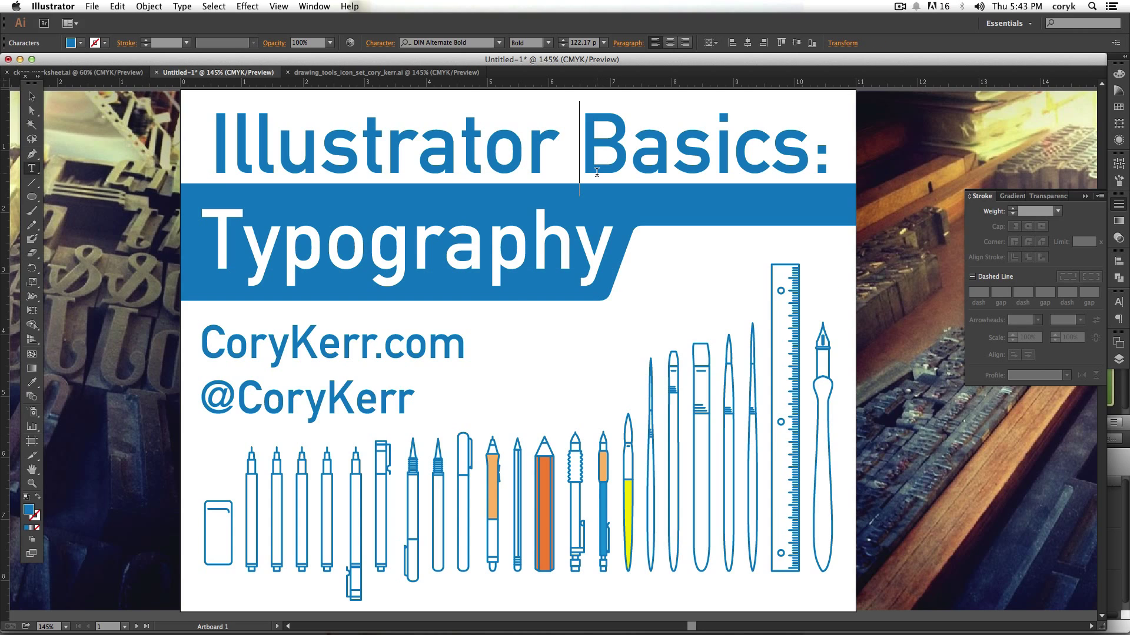
{"action": "key", "text": "Escape"}
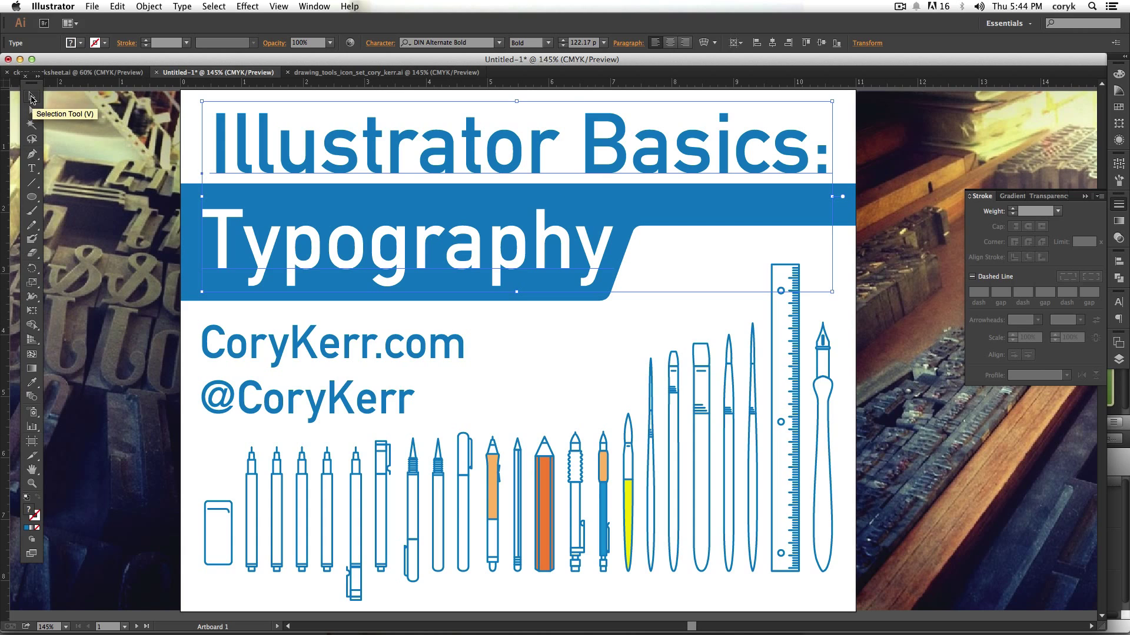
- Add an extra "y" at the end of "Typography", remove it, and finish editing the text
{"action": "double_click", "coordinate": [596, 269]}
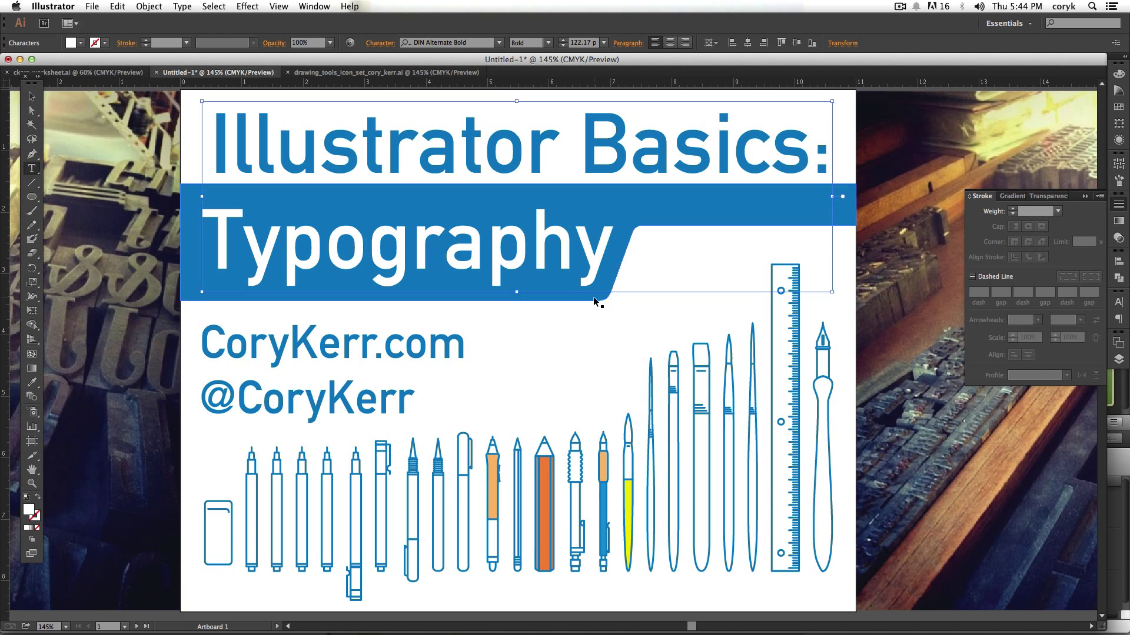
{"action": "type", "text": "y"}
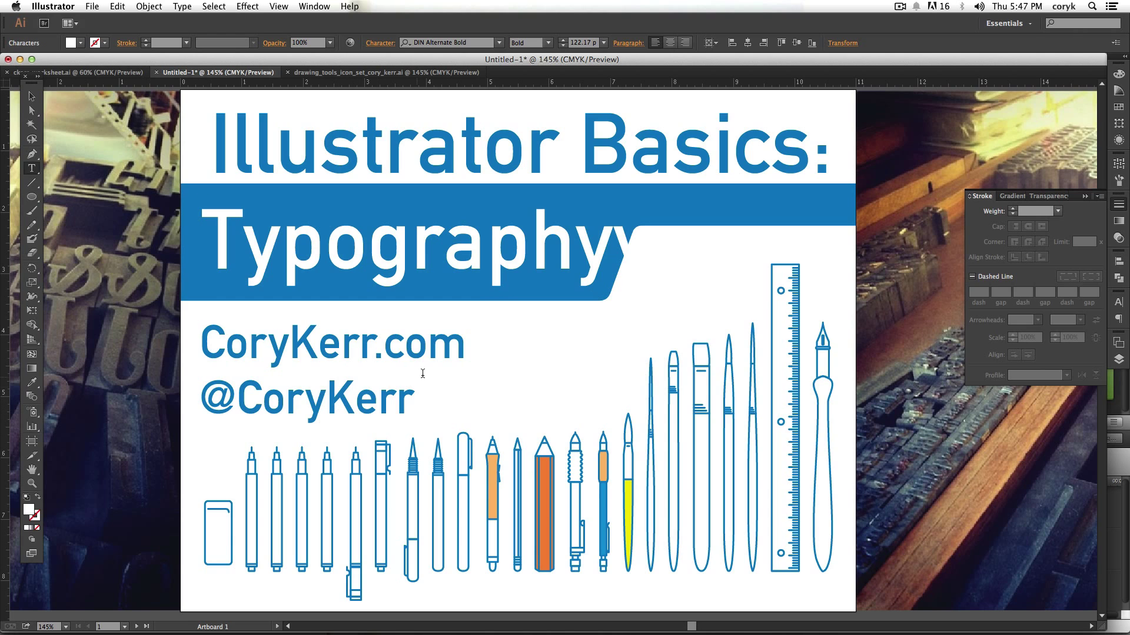
{"action": "key", "text": "BackSpace"}
{"action": "key", "text": "Escape"}
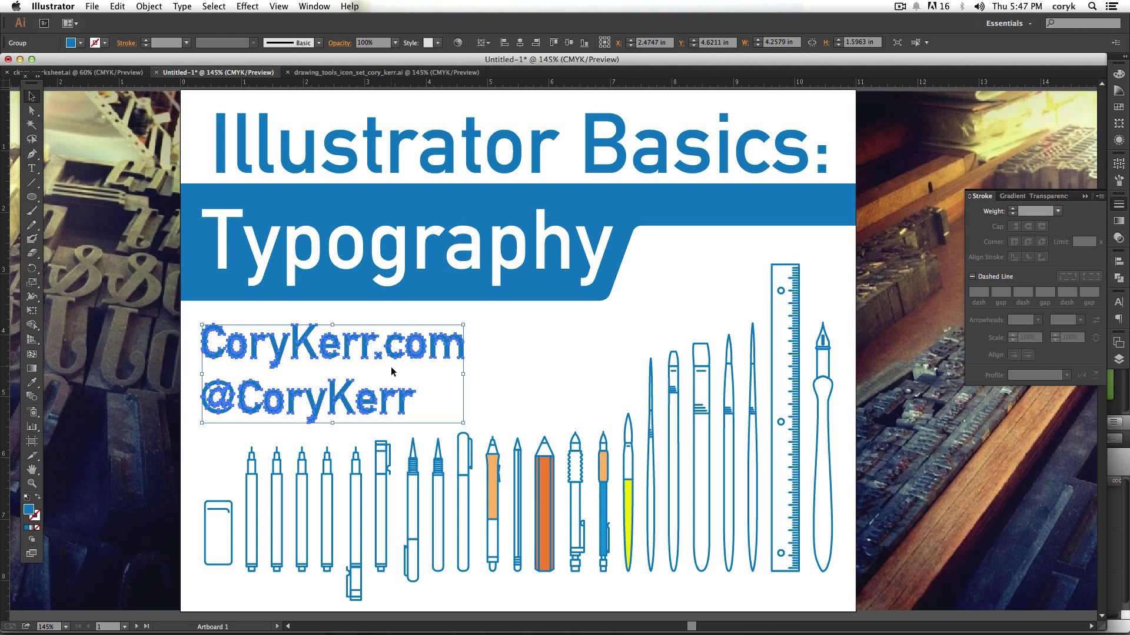
- Delete the web address and handle lettering below the title
{"action": "key", "text": "Delete"}
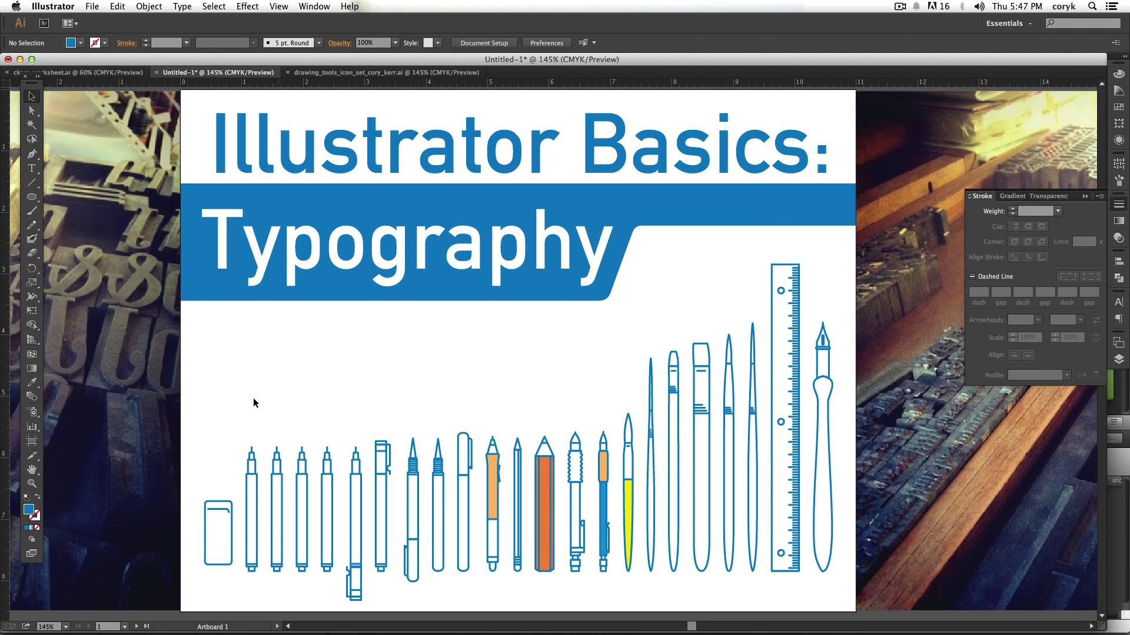
- Draw a wavy open path with the Pen tool just above the drawing tools, rising from the first tool to above the ruler
{"action": "left_click", "coordinate": [32, 168]}
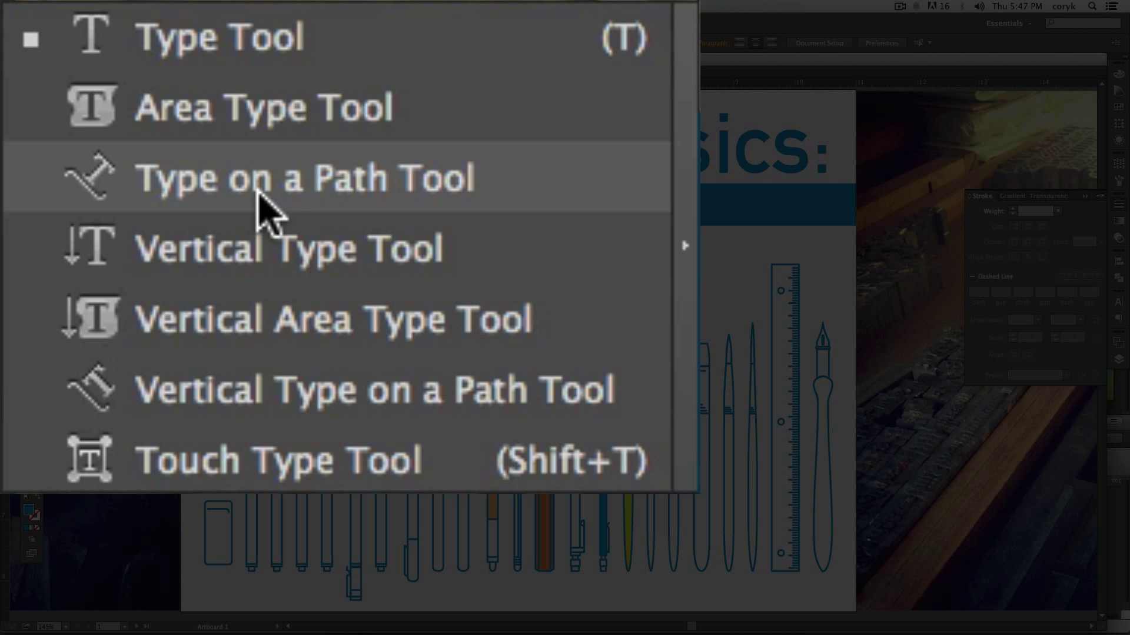
{"action": "left_click", "coordinate": [257, 191]}
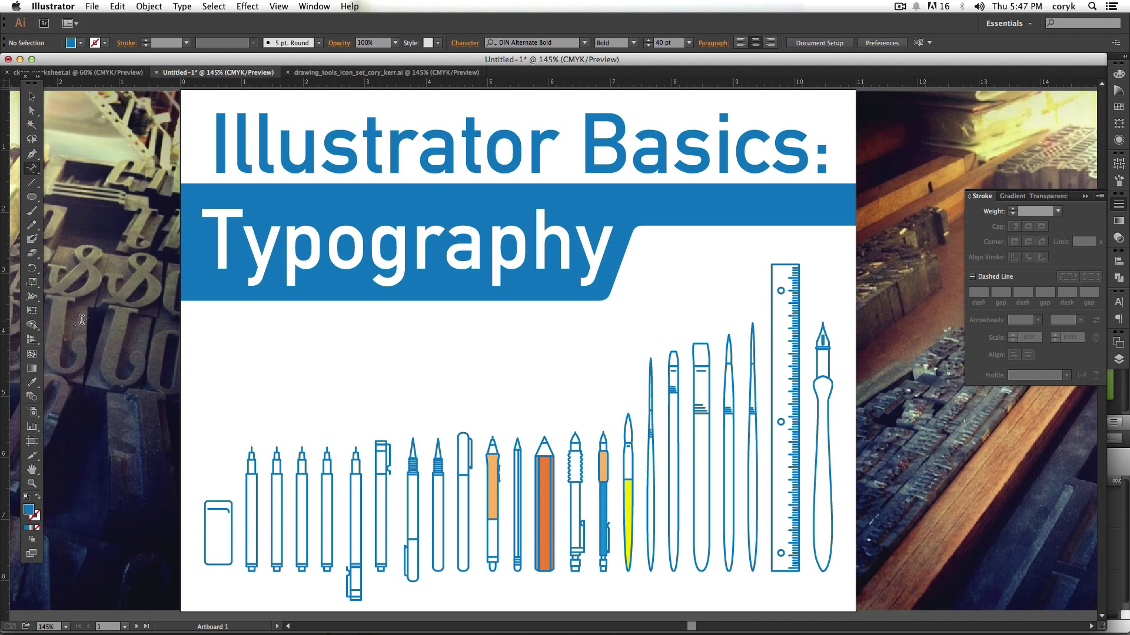
{"action": "key", "text": "p"}
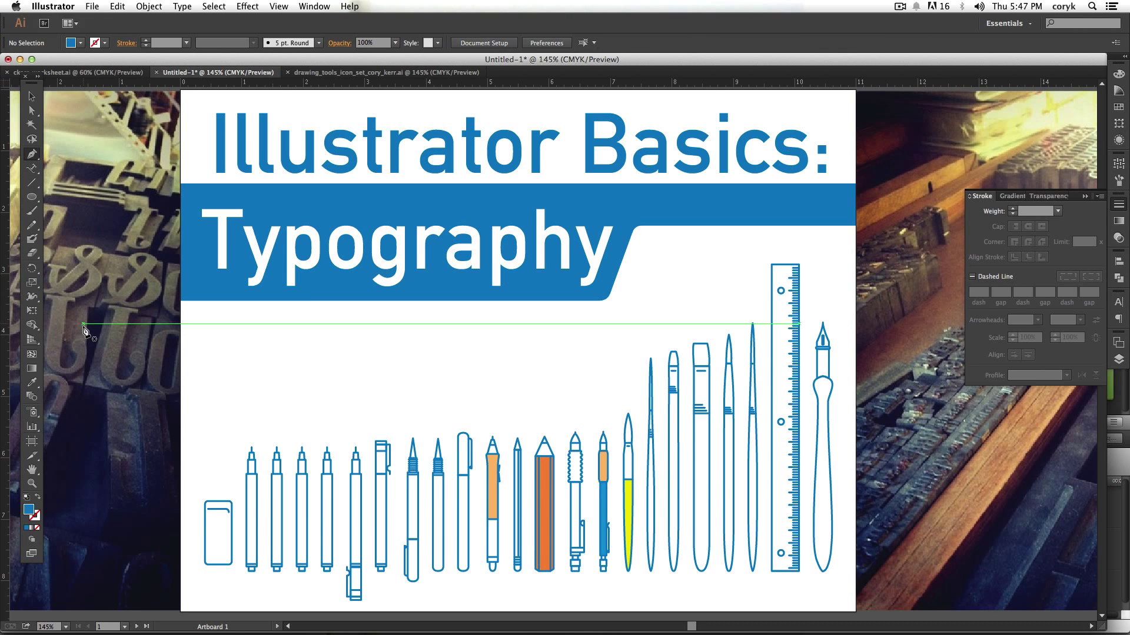
{"action": "left_click", "coordinate": [195, 485]}
{"action": "left_click_drag", "start_coordinate": [241, 440], "coordinate": [244, 373]}
{"action": "left_click_drag", "start_coordinate": [281, 437], "coordinate": [314, 433]}
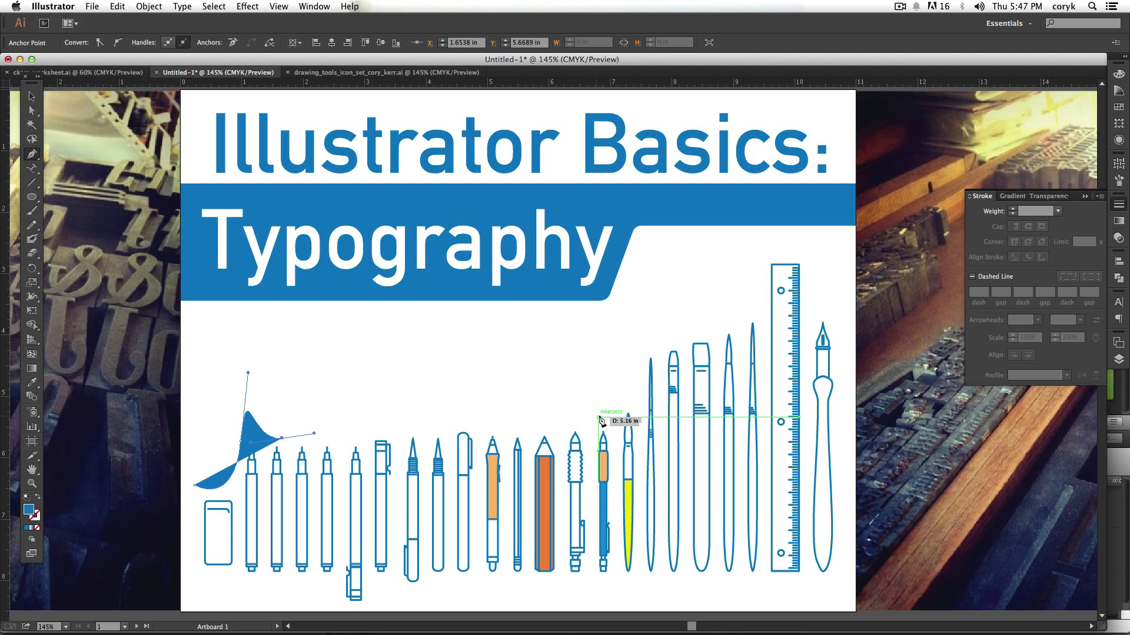
{"action": "left_click_drag", "start_coordinate": [624, 405], "coordinate": [642, 369]}
{"action": "left_click_drag", "start_coordinate": [682, 326], "coordinate": [744, 315]}
{"action": "left_click_drag", "start_coordinate": [764, 260], "coordinate": [764, 226]}
{"action": "left_click_drag", "start_coordinate": [810, 254], "coordinate": [832, 253]}
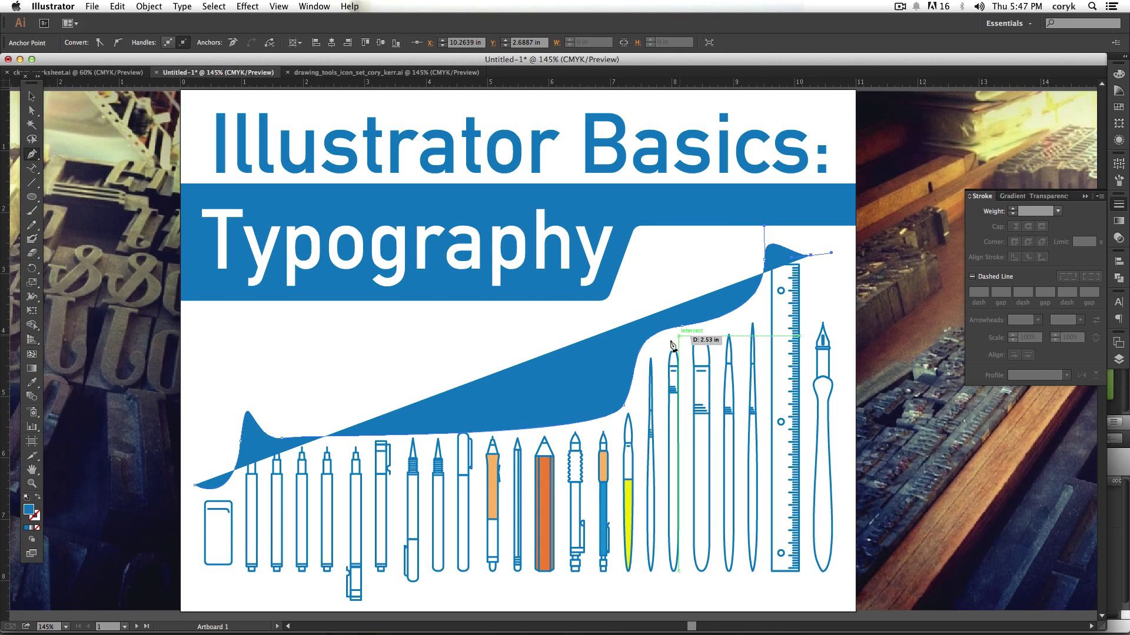
- Swap the path's fill and stroke, and smooth the curve near its start by adjusting anchor points and handles
{"action": "key", "text": "a"}
{"action": "left_click", "coordinate": [241, 441]}
{"action": "left_click_drag", "start_coordinate": [246, 372], "coordinate": [241, 429]}
{"action": "key", "text": "shift+x"}
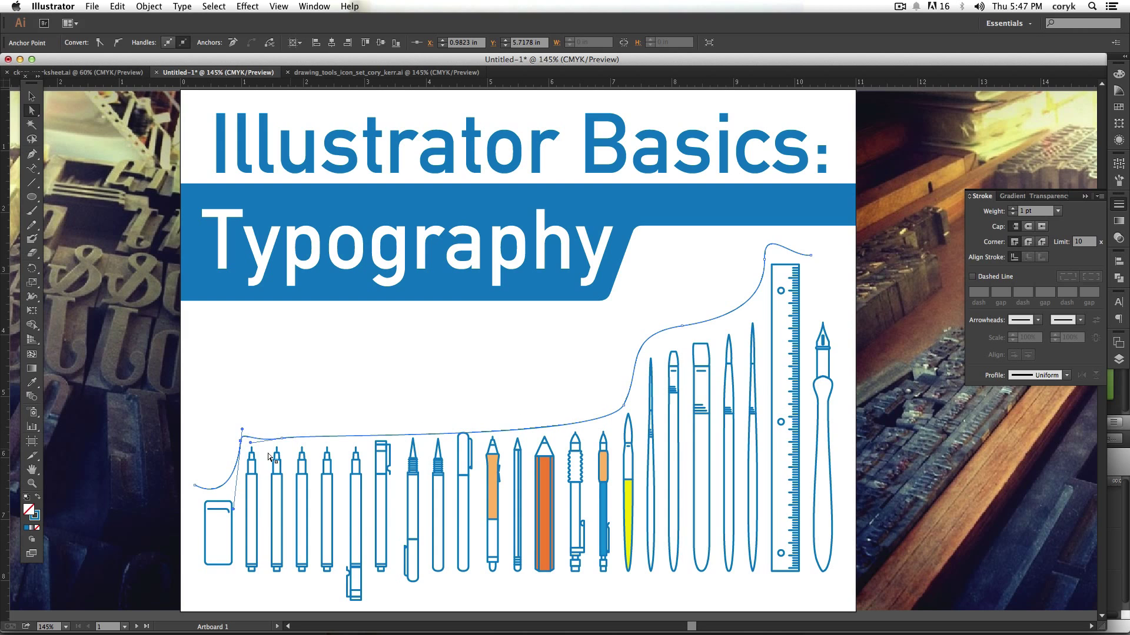
{"action": "left_click_drag", "start_coordinate": [240, 440], "coordinate": [236, 462]}
{"action": "left_click_drag", "start_coordinate": [229, 530], "coordinate": [232, 497]}
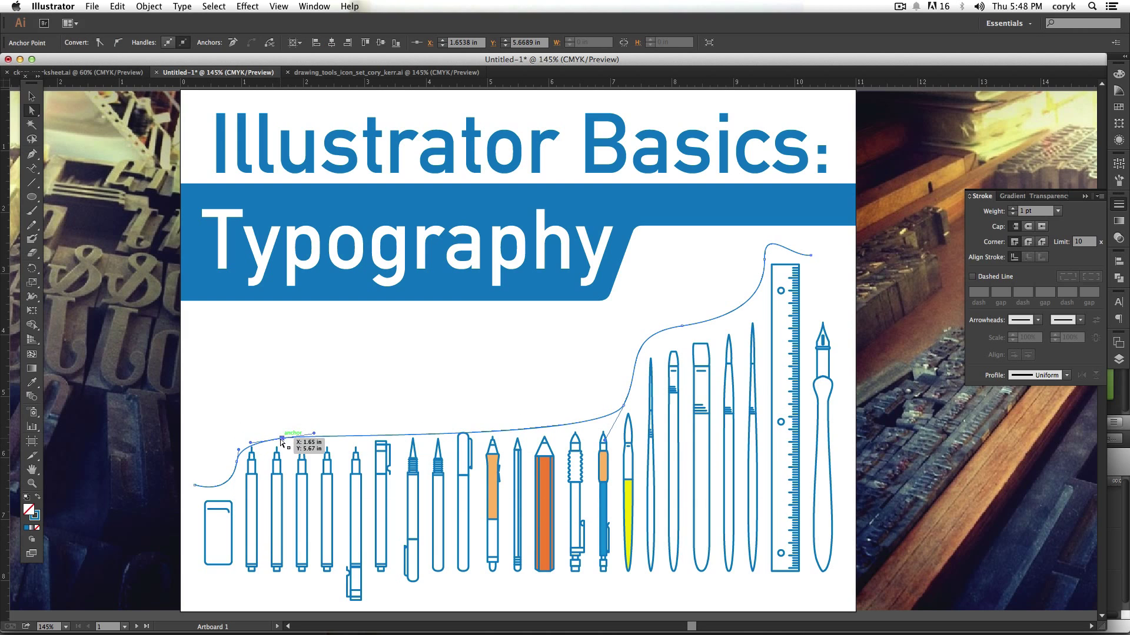
{"action": "left_click_drag", "start_coordinate": [283, 438], "coordinate": [277, 429]}
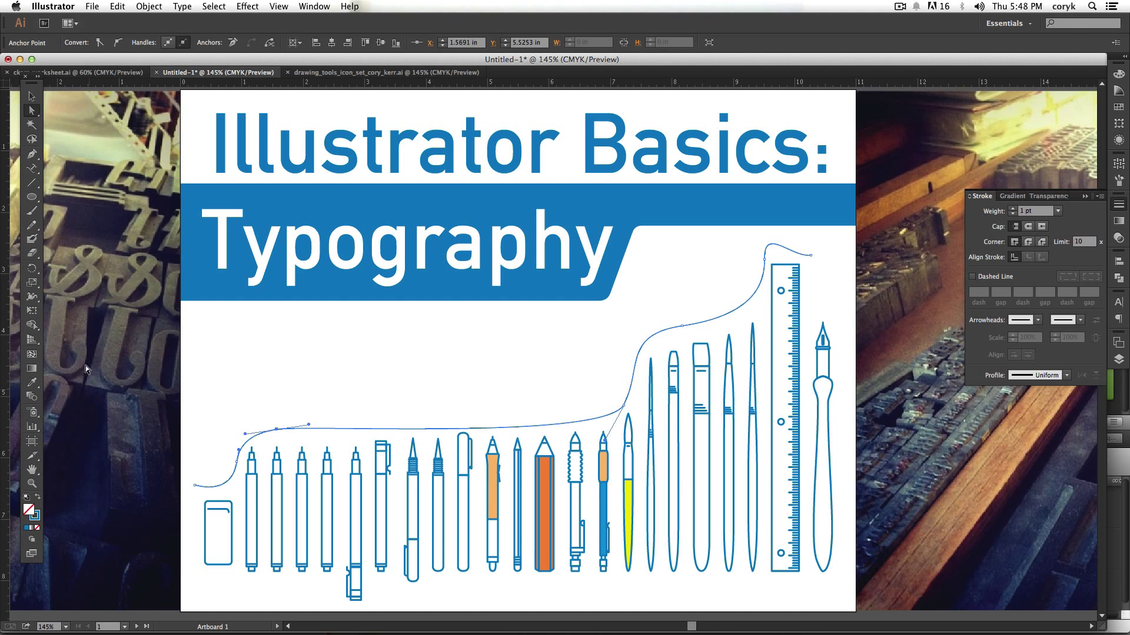
- Enter "It turns the entire path into a line that you can type on. It will" as type on the path, and delete it
{"action": "left_click", "coordinate": [32, 170]}
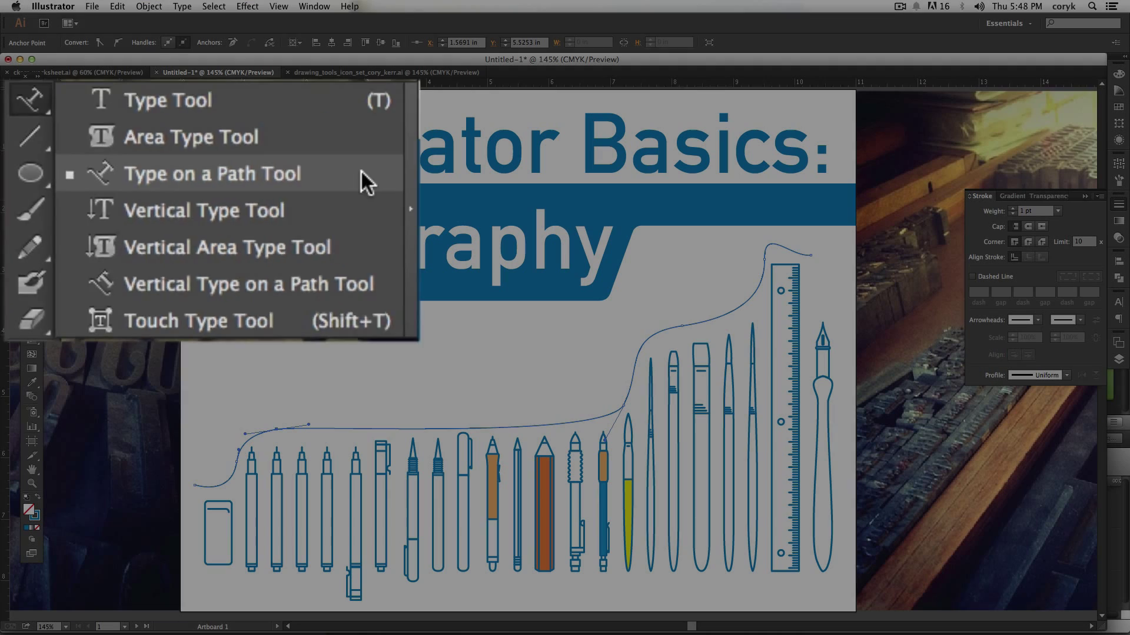
{"action": "left_click", "coordinate": [585, 154]}
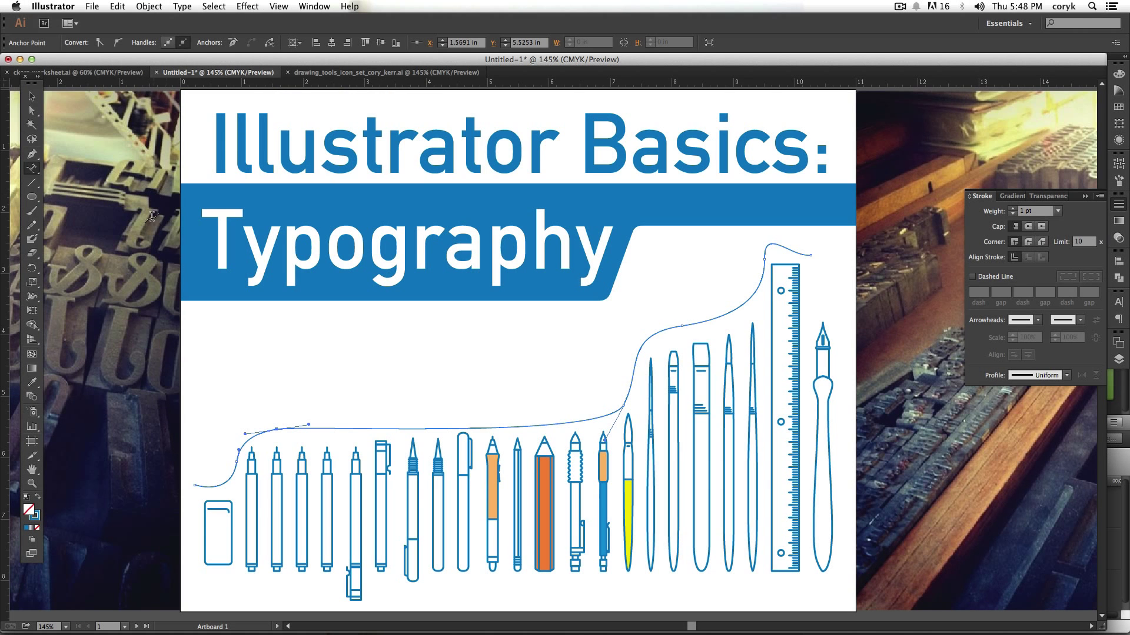
{"action": "left_click", "coordinate": [207, 483]}
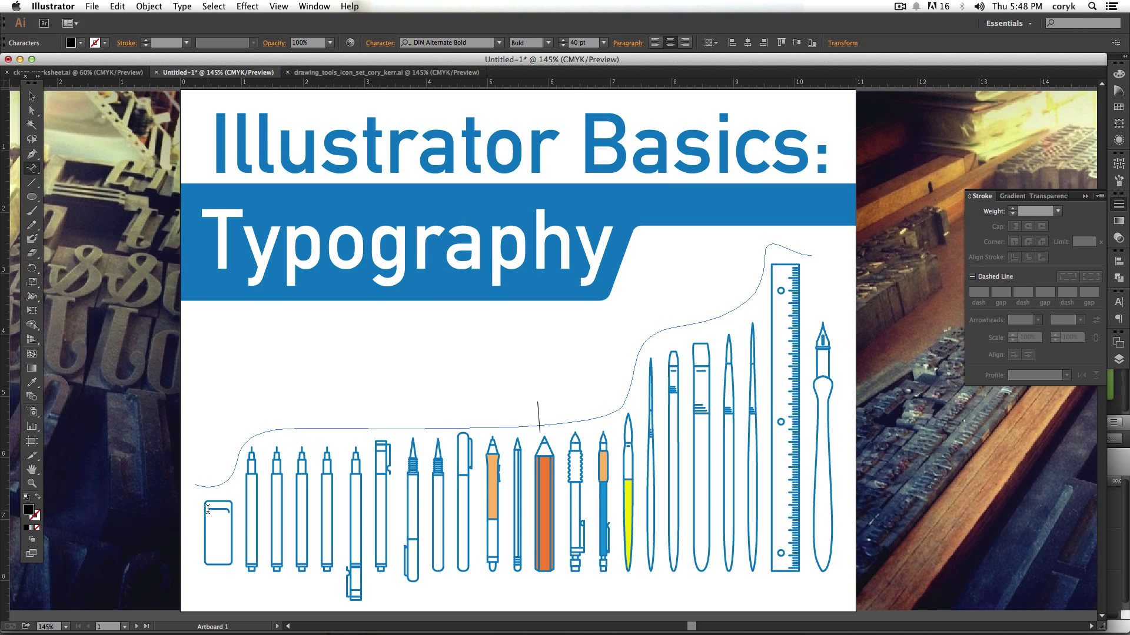
{"action": "type", "text": "It turns the ent"}
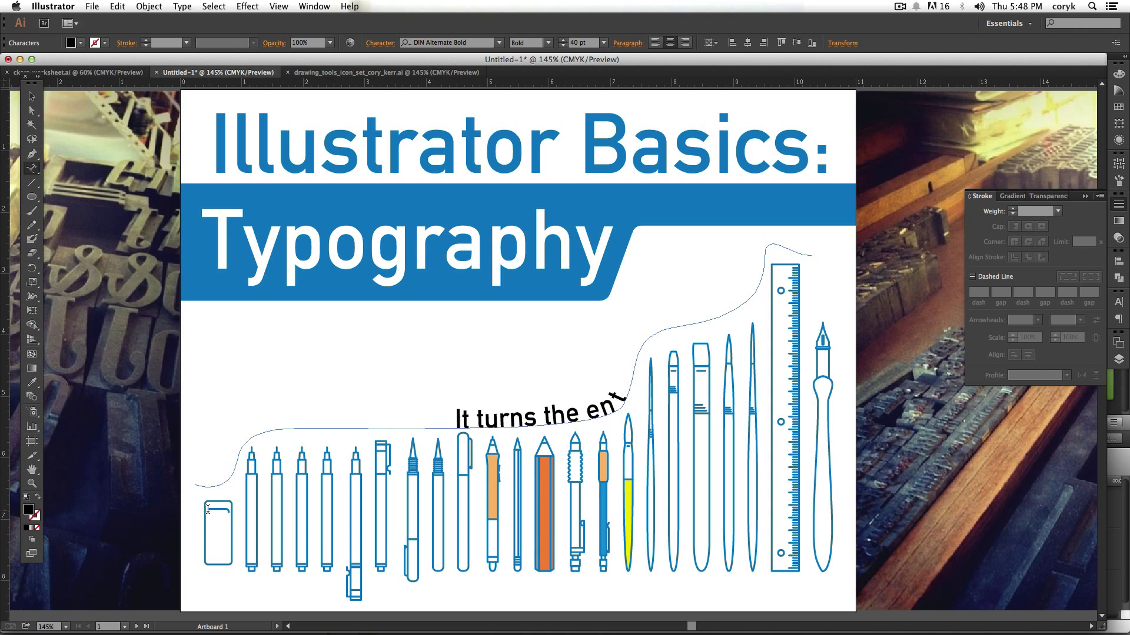
{"action": "type", "text": "ire path into a line that you can t"}
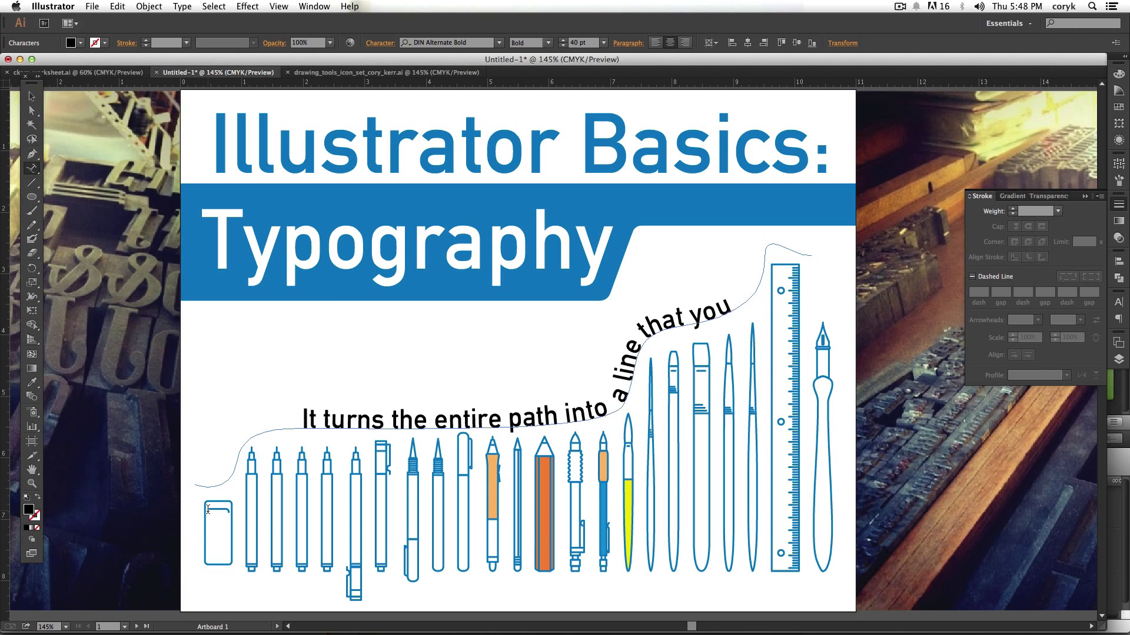
{"action": "type", "text": "ype on. It will"}
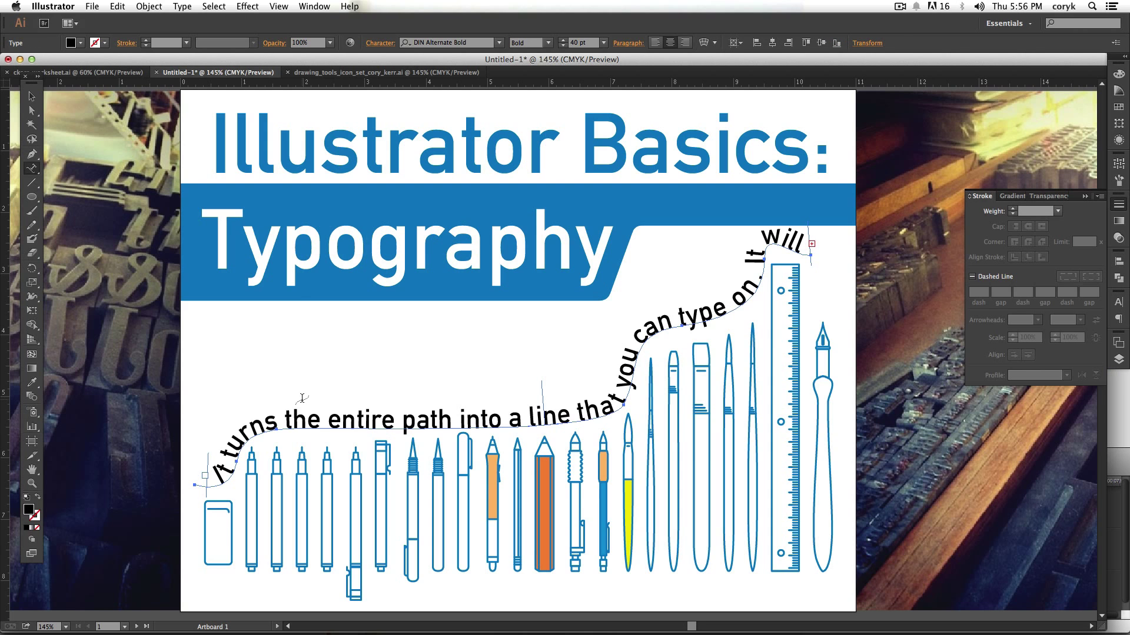
{"action": "key", "text": "Delete"}
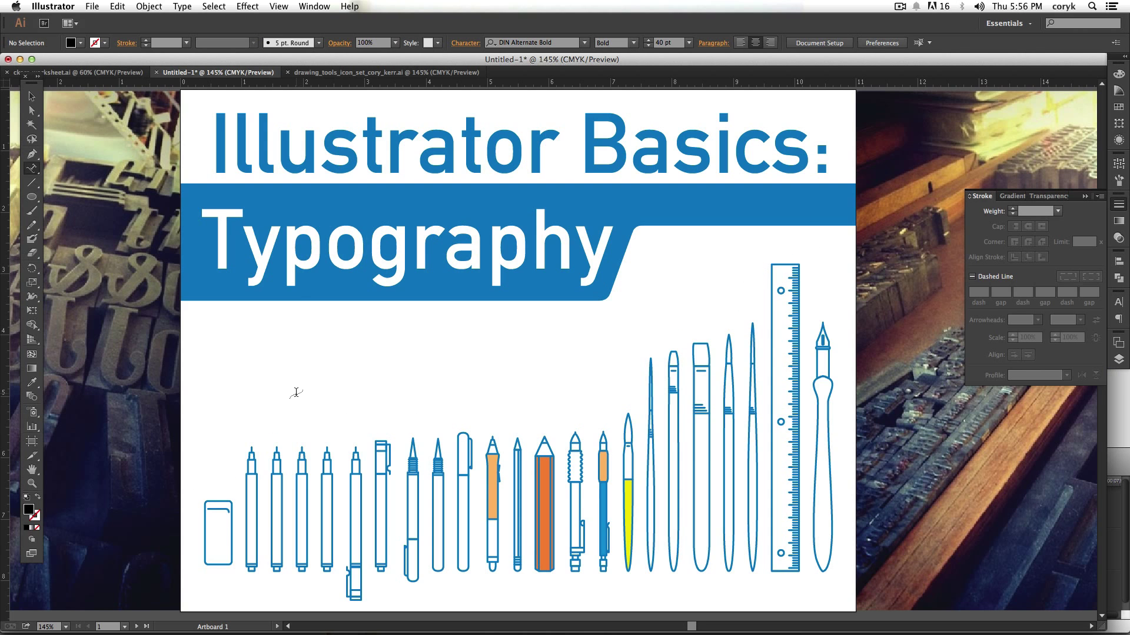
- Enlarge the "g" in "Typography" with the Touch Type tool and tighten its spacing to the neighbouring "o" and "r"
{"action": "left_click", "coordinate": [37, 172]}
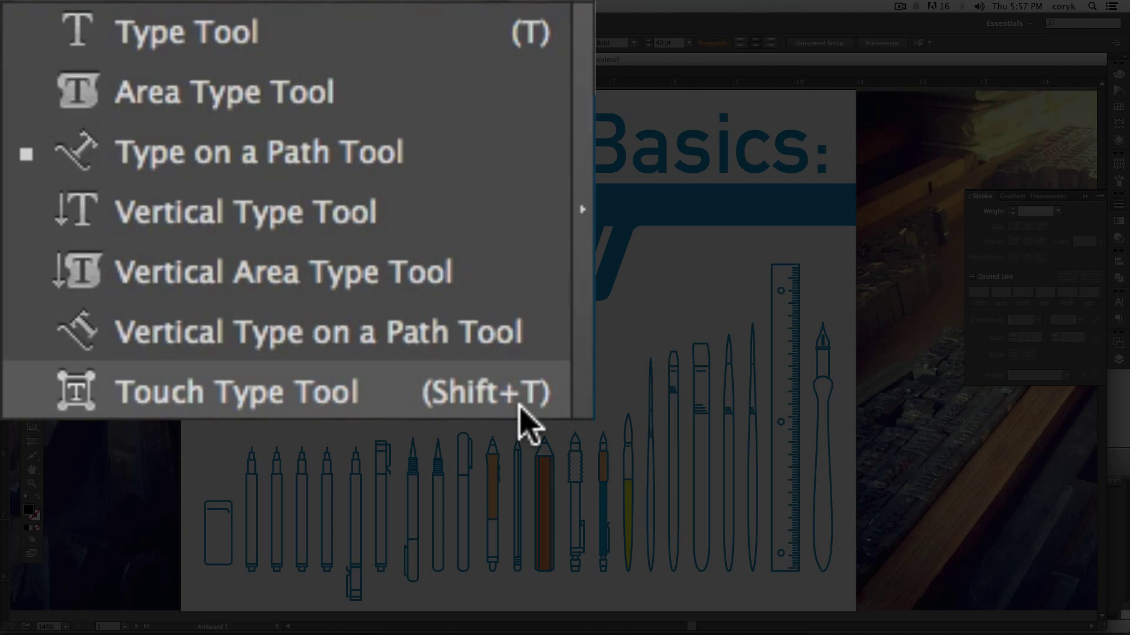
{"action": "left_click", "coordinate": [519, 406]}
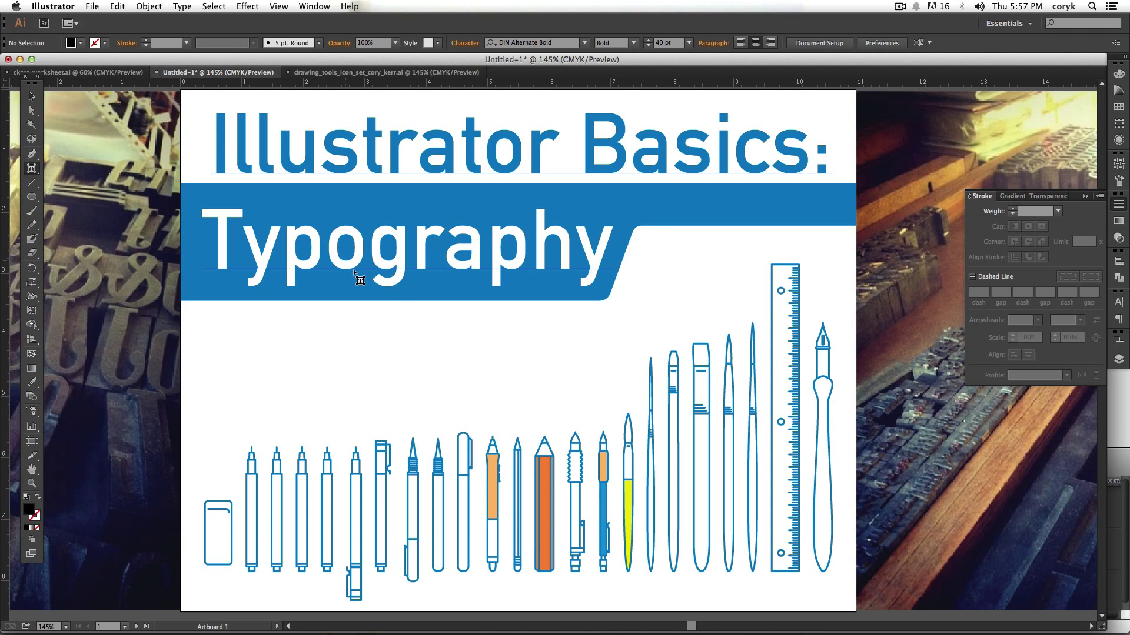
{"action": "left_click", "coordinate": [397, 260]}
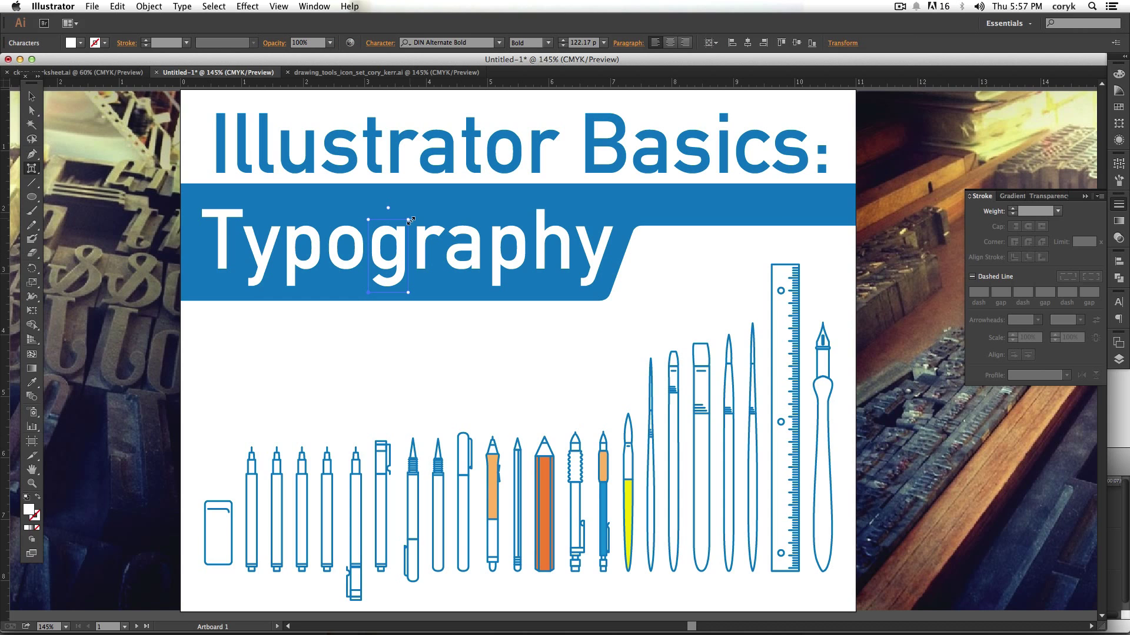
{"action": "left_click_drag", "start_coordinate": [410, 221], "coordinate": [432, 191]}
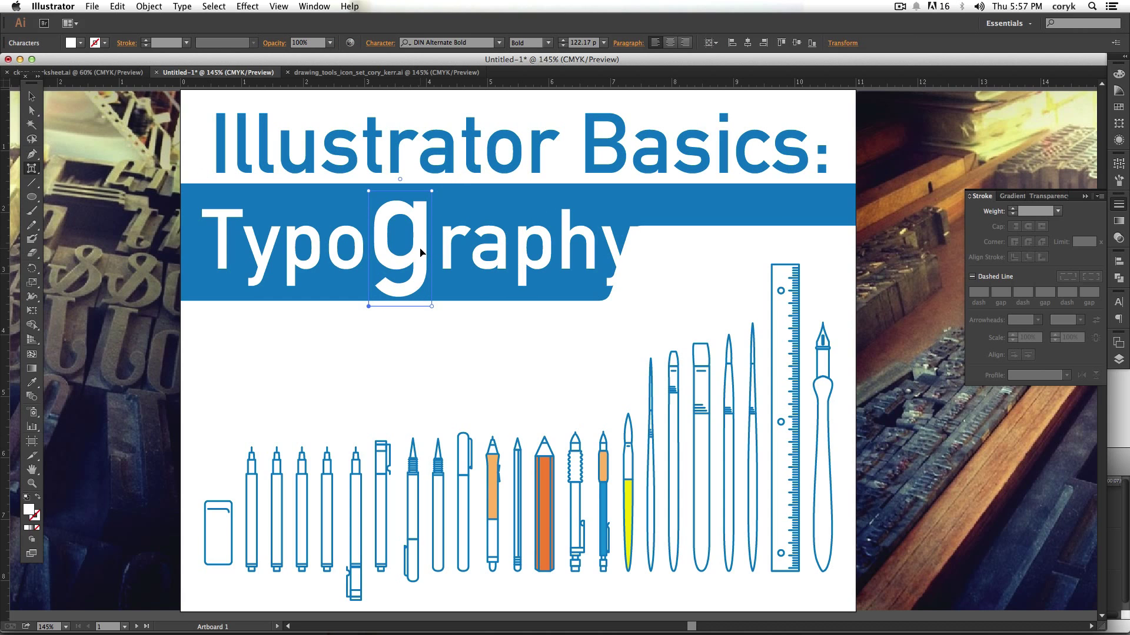
{"action": "mouse_move", "coordinate": [420, 252]}
{"action": "left_mouse_down"}
{"action": "mouse_move", "coordinate": [403, 249]}
{"action": "mouse_move", "coordinate": [423, 247]}
{"action": "mouse_move", "coordinate": [415, 252]}
{"action": "left_mouse_up"}
{"action": "left_click", "coordinate": [434, 253]}
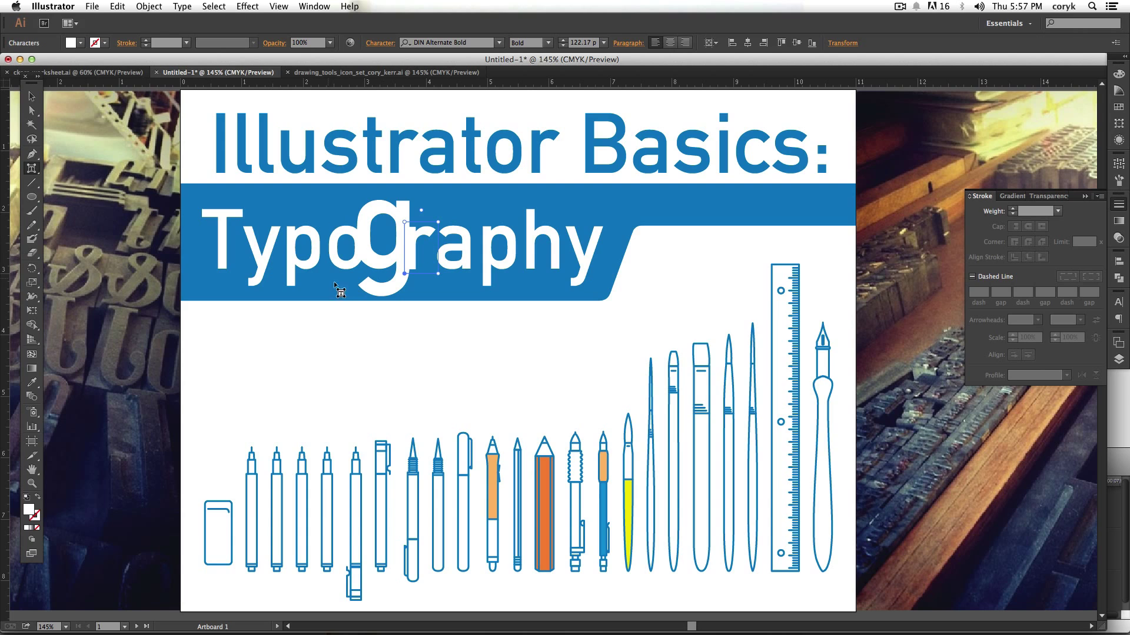
- Insert "de" after the "g" in "Typography" in text-editing mode, and delete both letters
{"action": "key", "text": "t"}
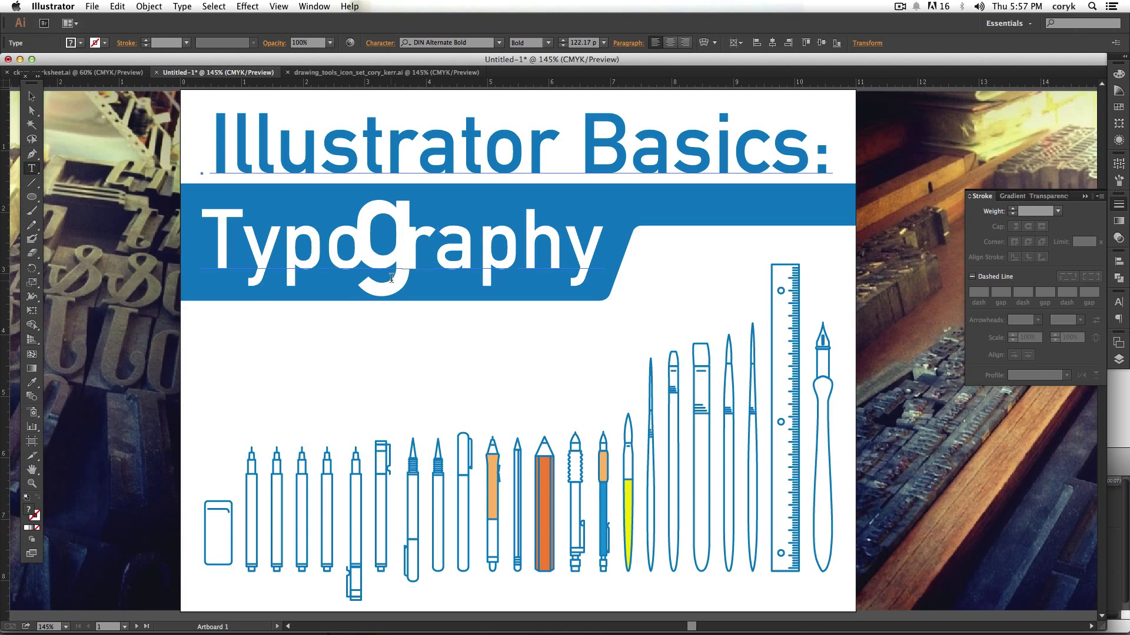
{"action": "left_click", "coordinate": [390, 257]}
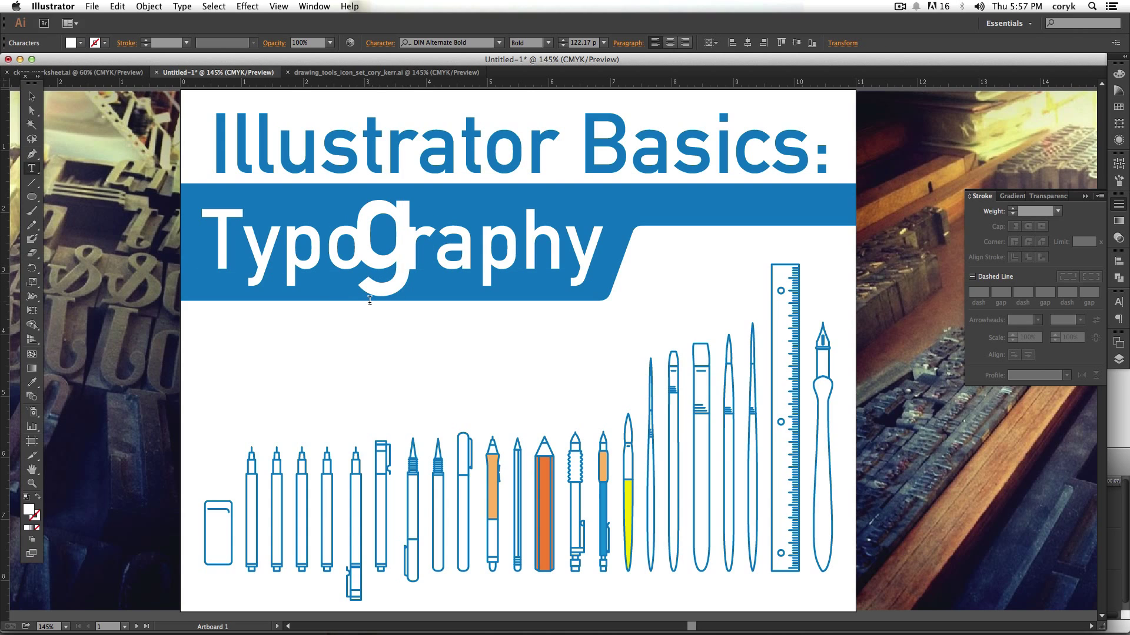
{"action": "type", "text": "de"}
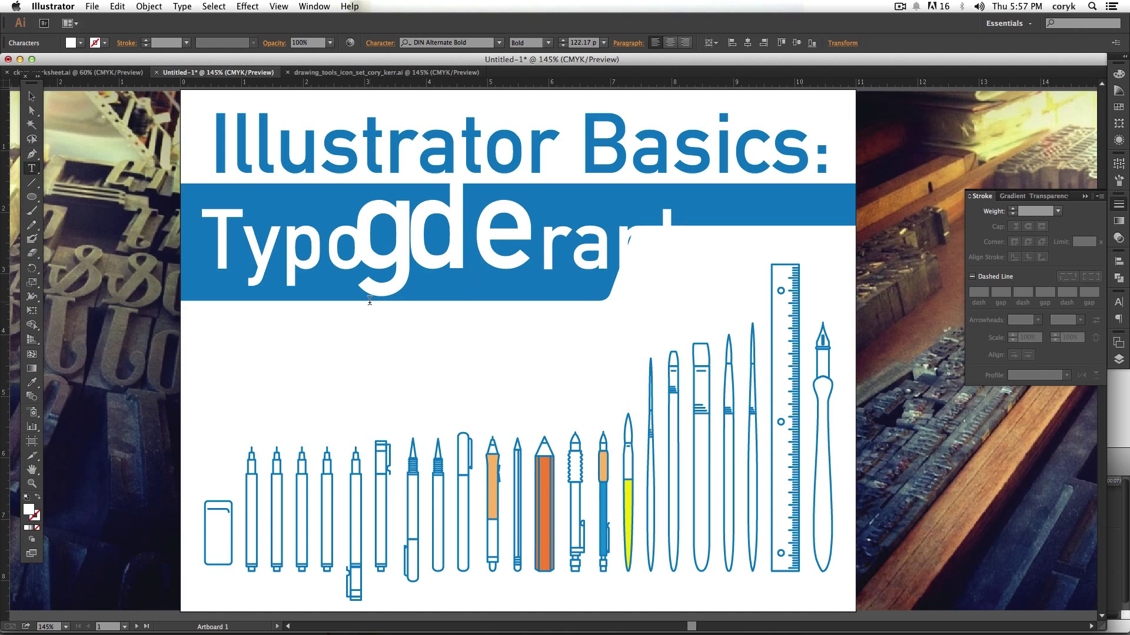
{"action": "key", "text": "BackSpace"}
{"action": "key", "text": "BackSpace"}
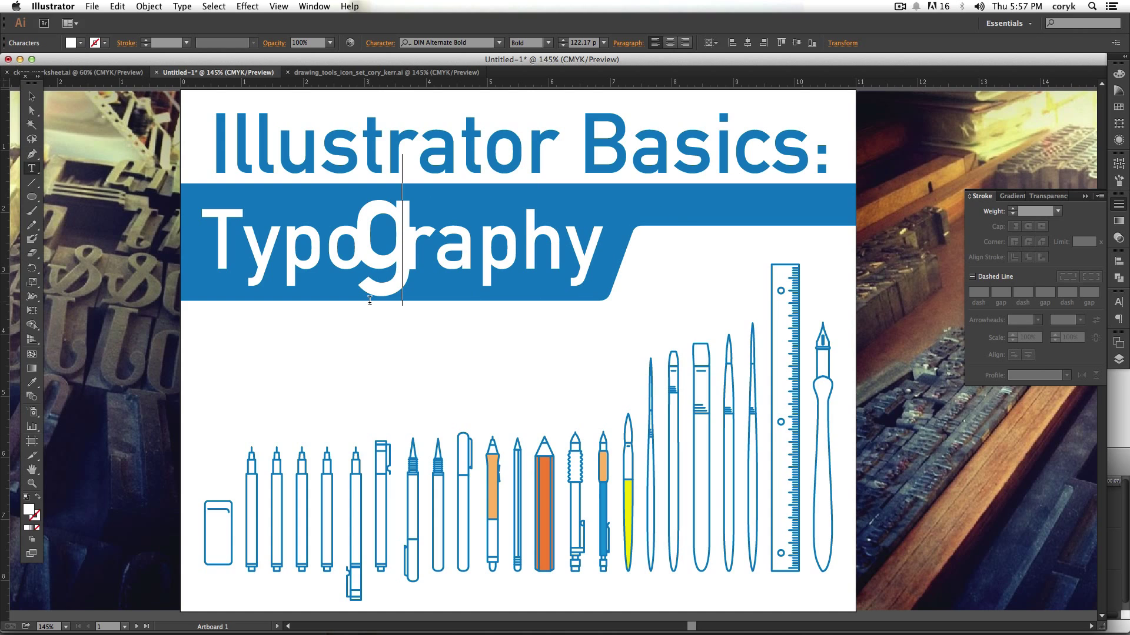
- Show the character settings and try resizing the final "y" in "Typography" with the Touch Type tool
{"action": "left_click", "coordinate": [1118, 302]}
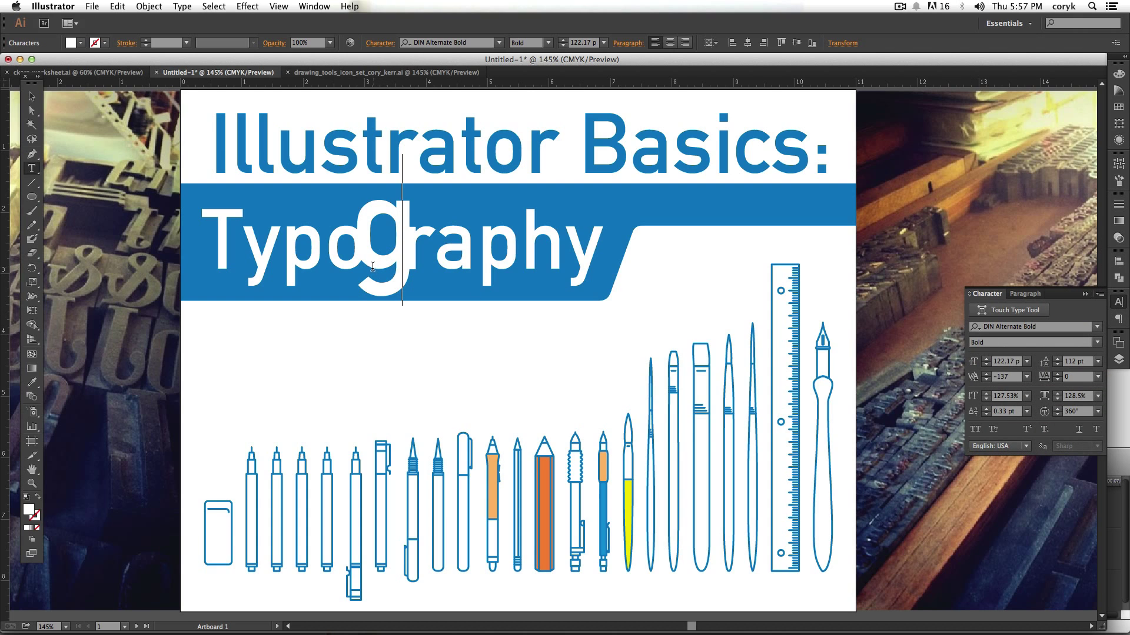
{"action": "type", "text": "T"}
{"action": "key", "text": "BackSpace"}
{"action": "key", "text": "Escape"}
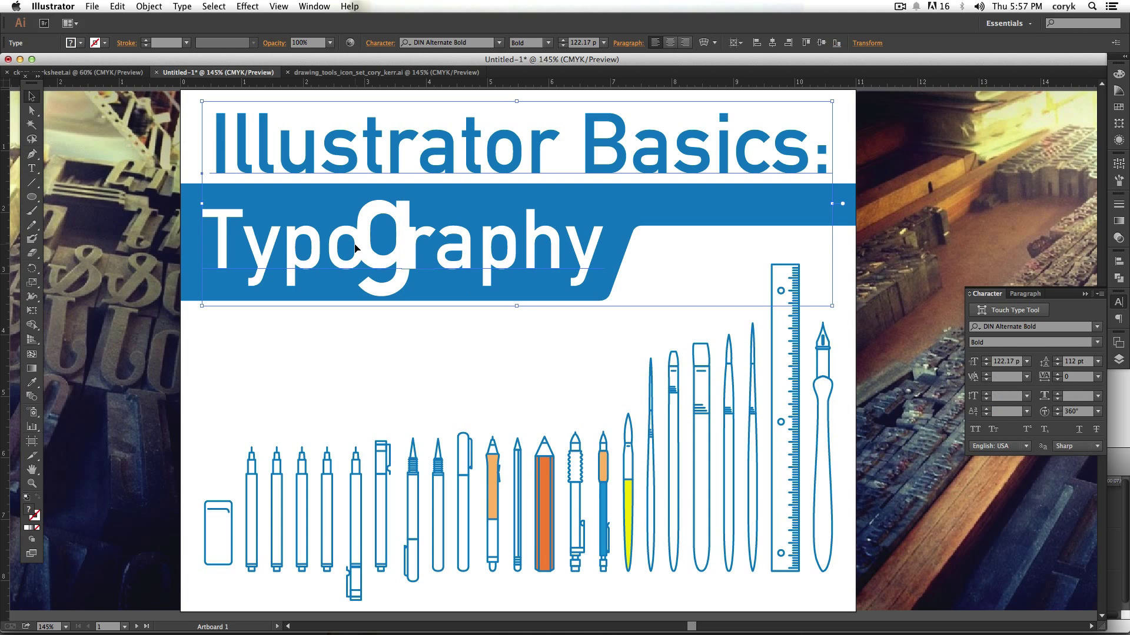
{"action": "key", "text": "shift+t"}
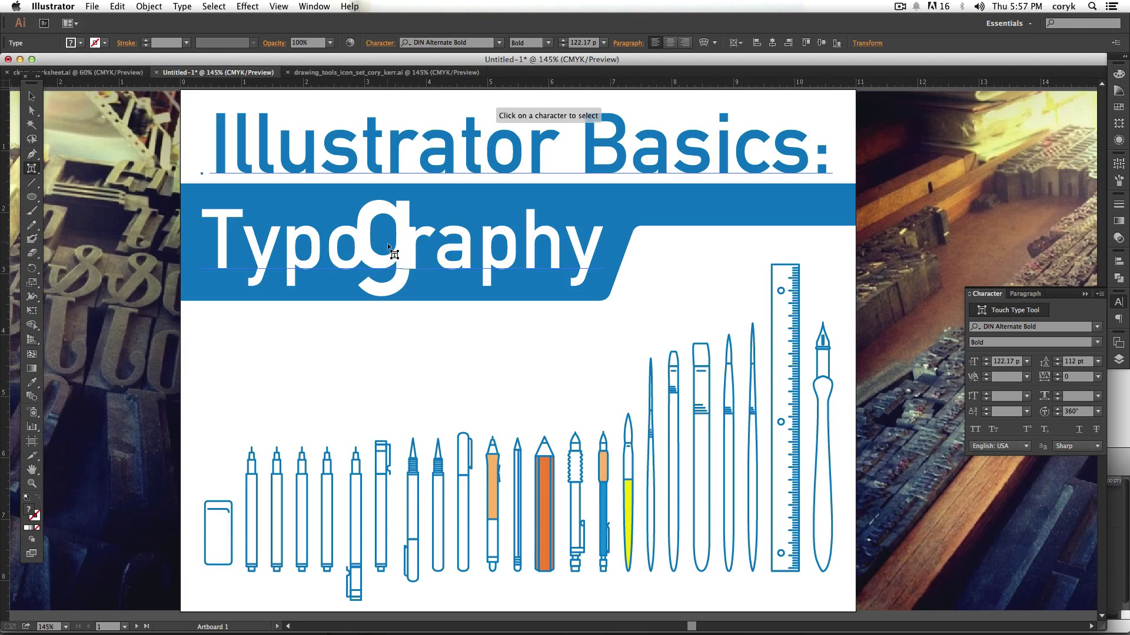
{"action": "left_click", "coordinate": [590, 252]}
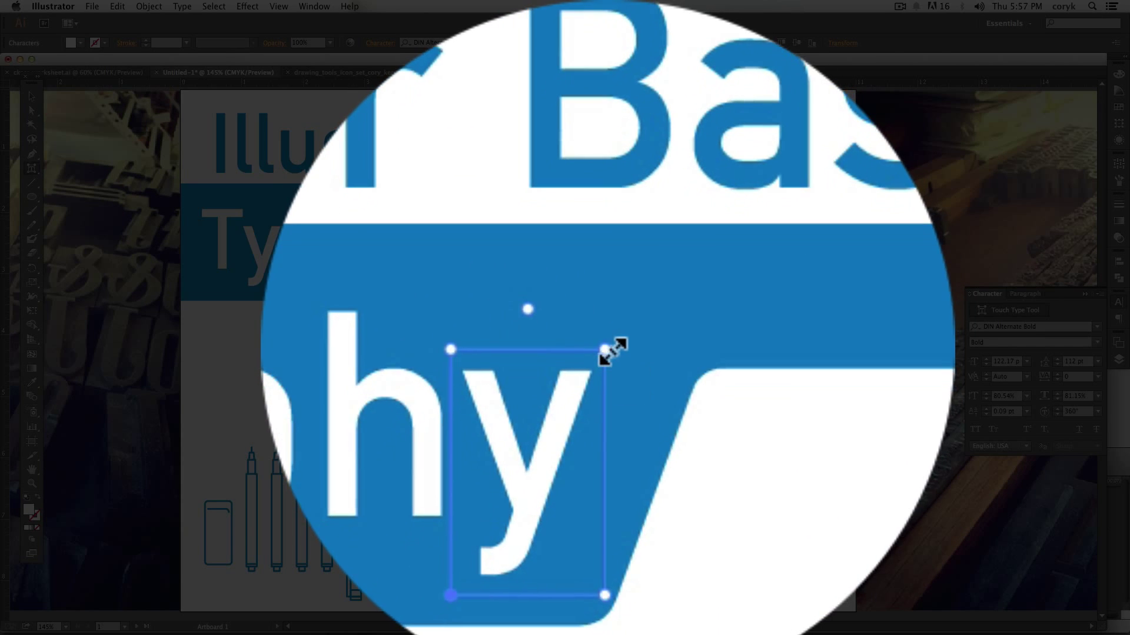
{"action": "left_click_drag", "start_coordinate": [608, 347], "coordinate": [615, 203]}
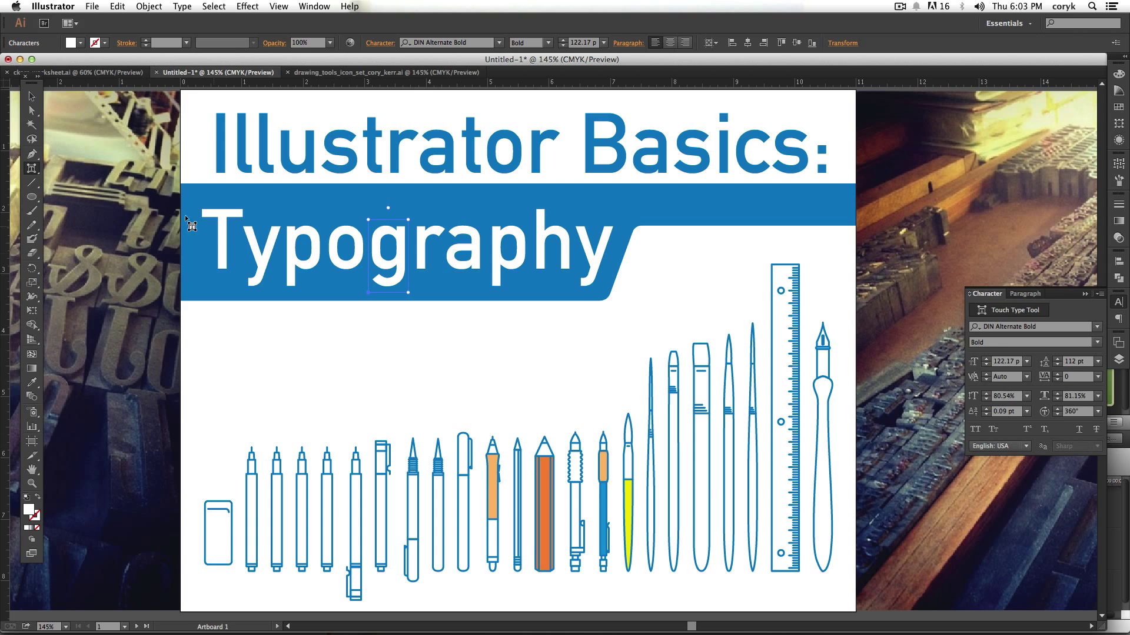
- Convert the "Illustrator Basics: Typography" title text to outlines
{"action": "left_click", "coordinate": [31, 97]}
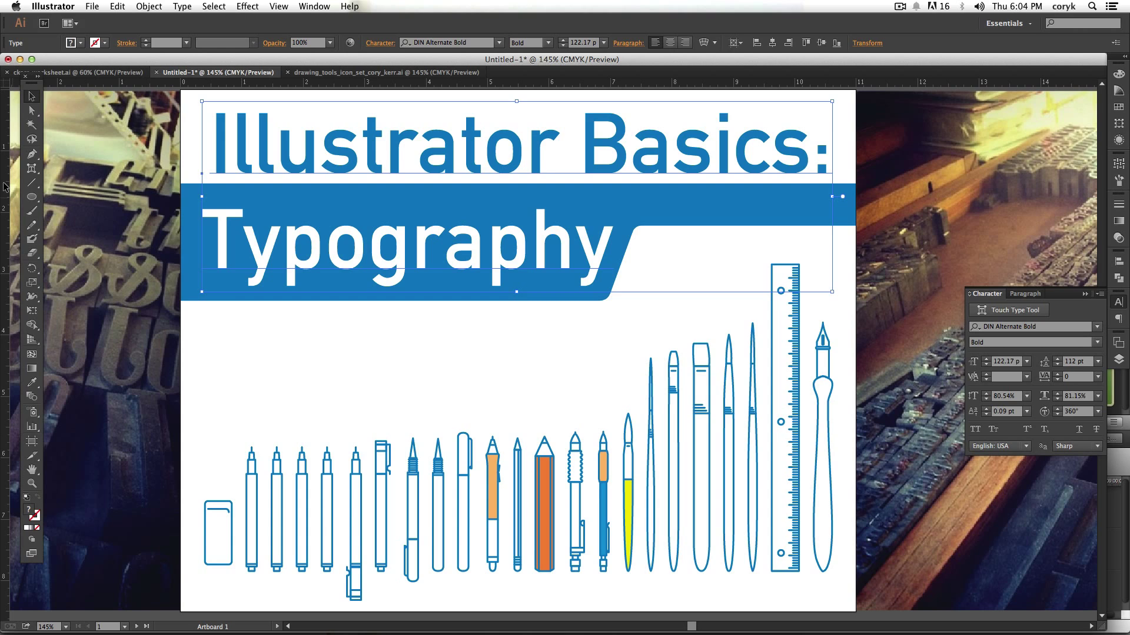
{"action": "left_click_drag", "start_coordinate": [24, 174], "coordinate": [133, 259]}
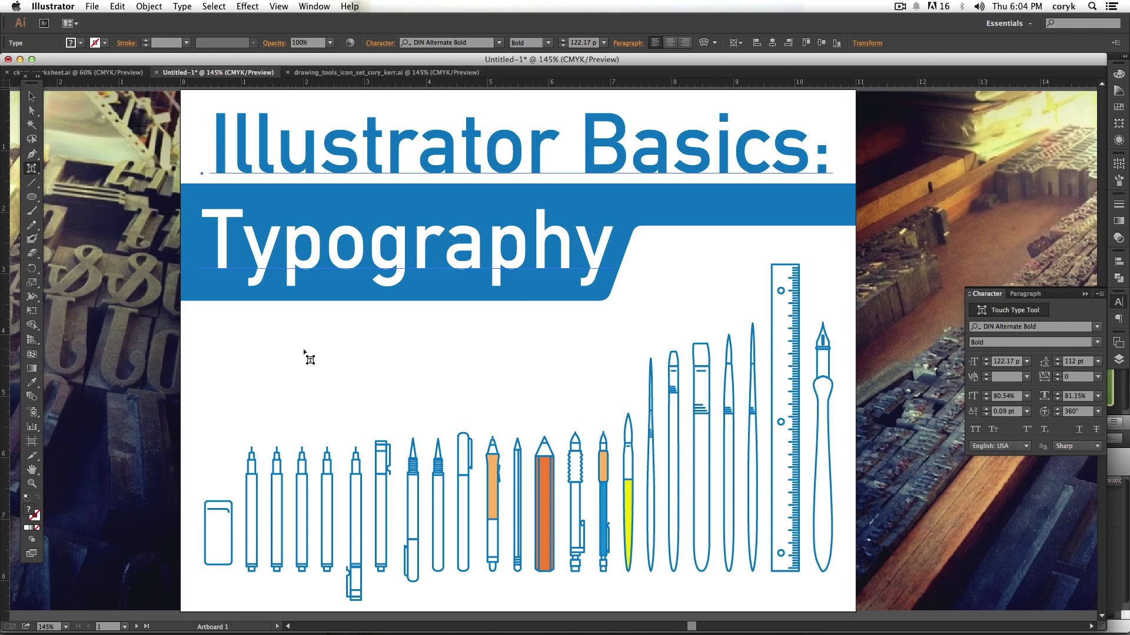
{"action": "key", "text": "Escape"}
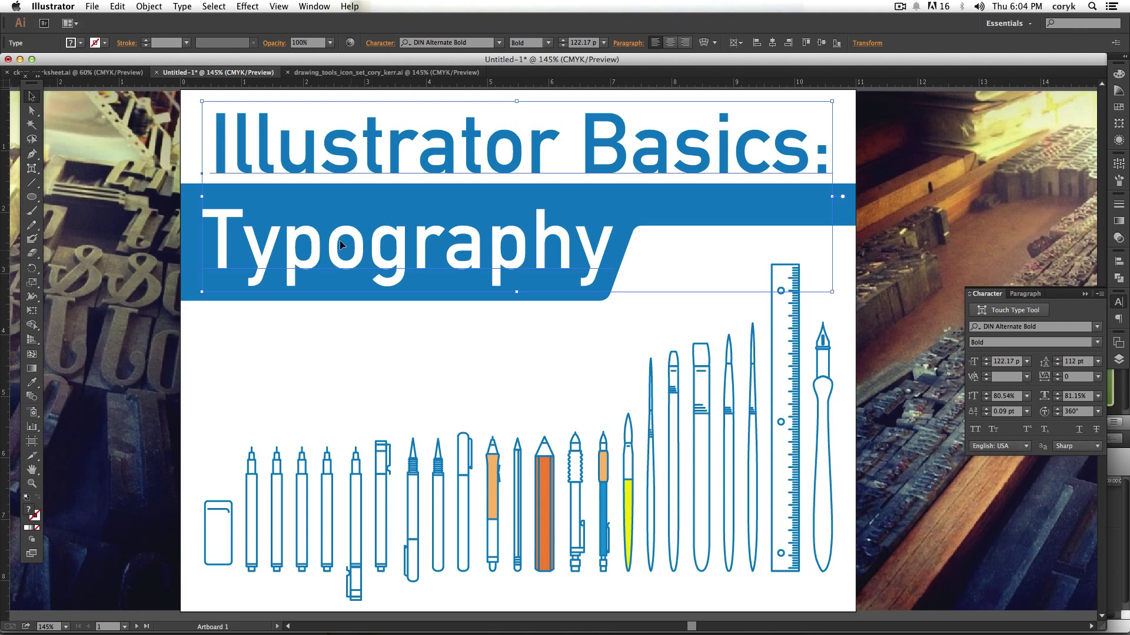
{"action": "left_click", "coordinate": [181, 6]}
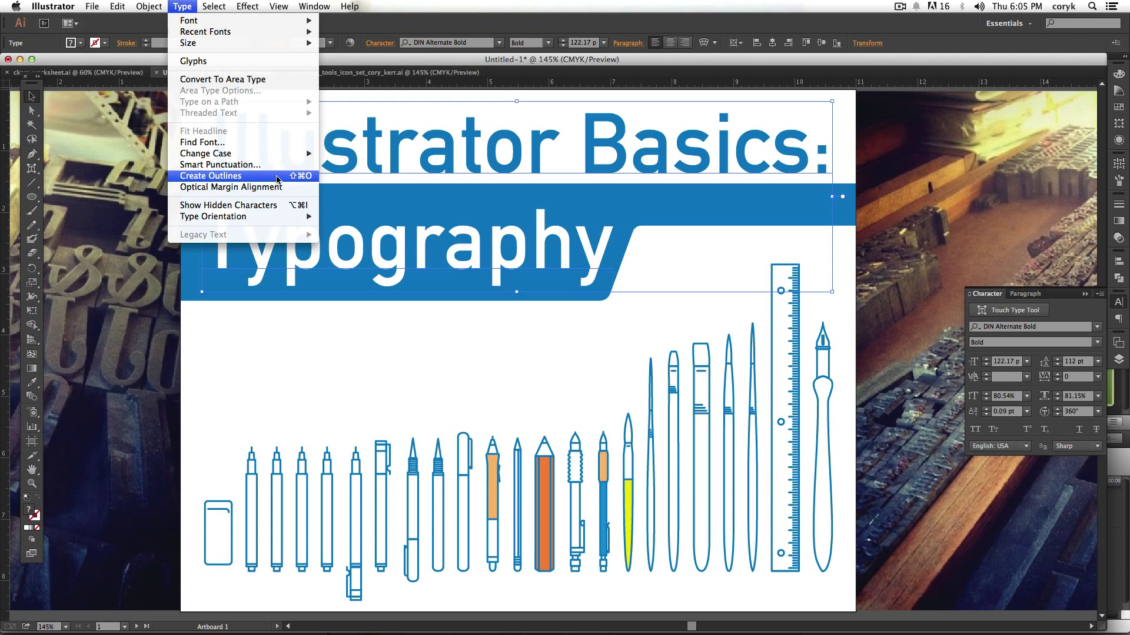
{"action": "left_click", "coordinate": [277, 180]}
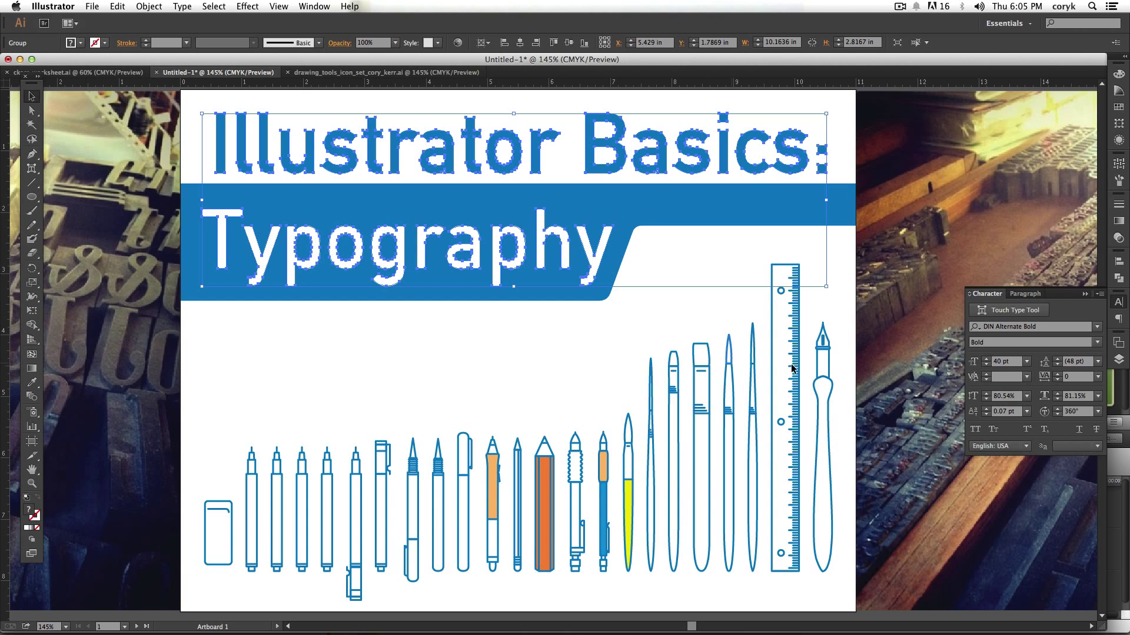
- Set the colour of Layer 1 to Yellow and deselect the outlined title
{"action": "left_click", "coordinate": [1118, 360]}
{"action": "double_click", "coordinate": [1049, 343]}
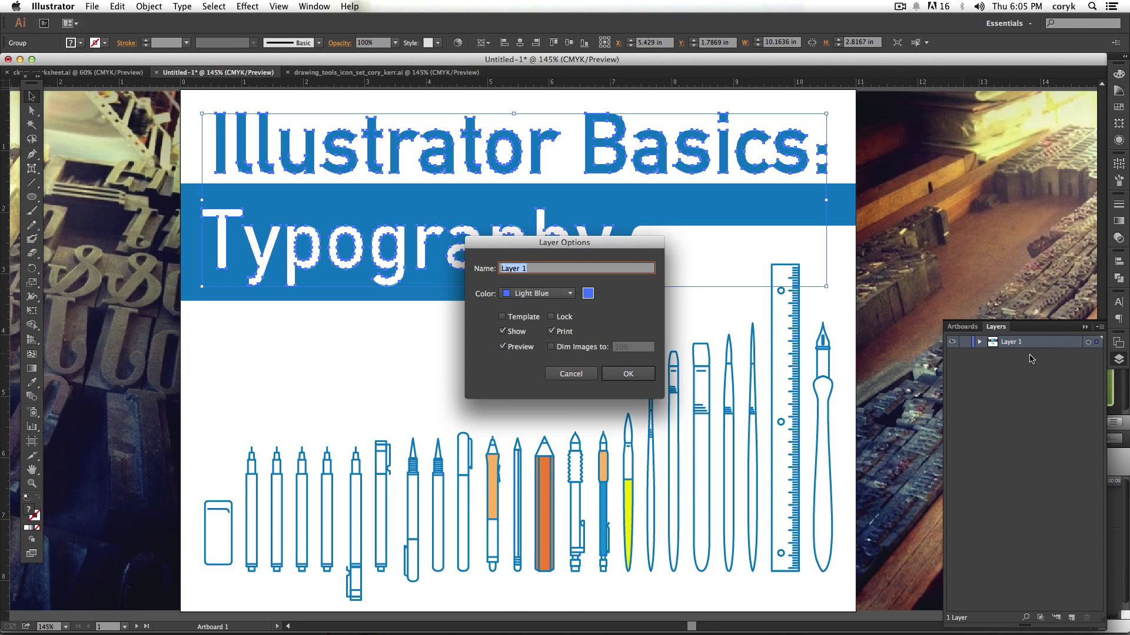
{"action": "left_click", "coordinate": [569, 293]}
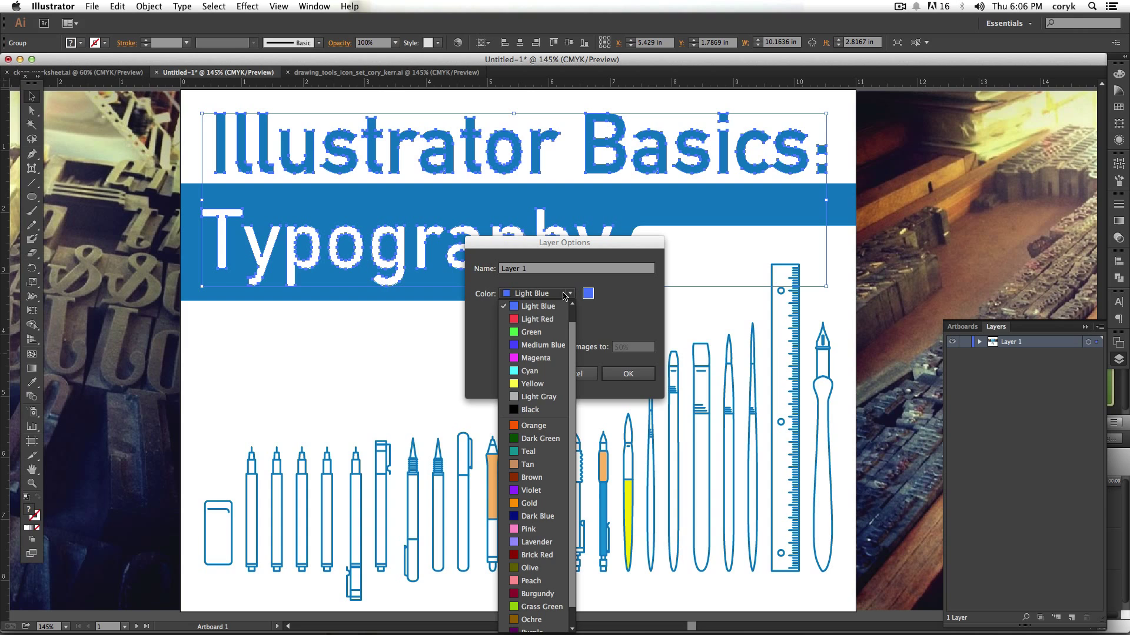
{"action": "left_click", "coordinate": [546, 385]}
{"action": "left_click", "coordinate": [625, 375]}
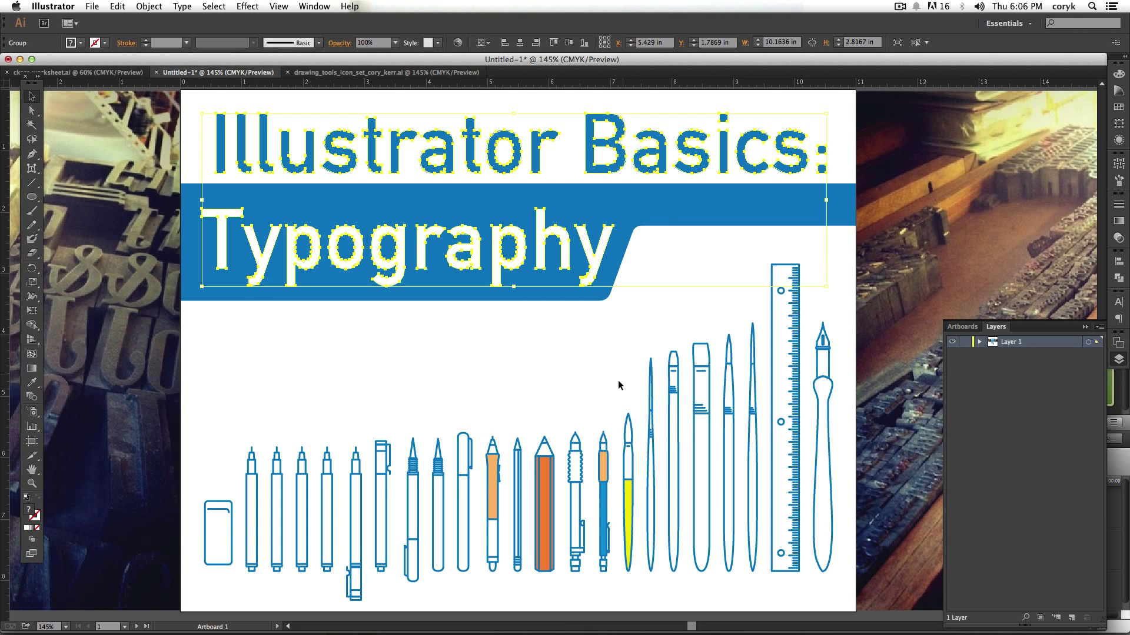
{"action": "left_click", "coordinate": [267, 350]}
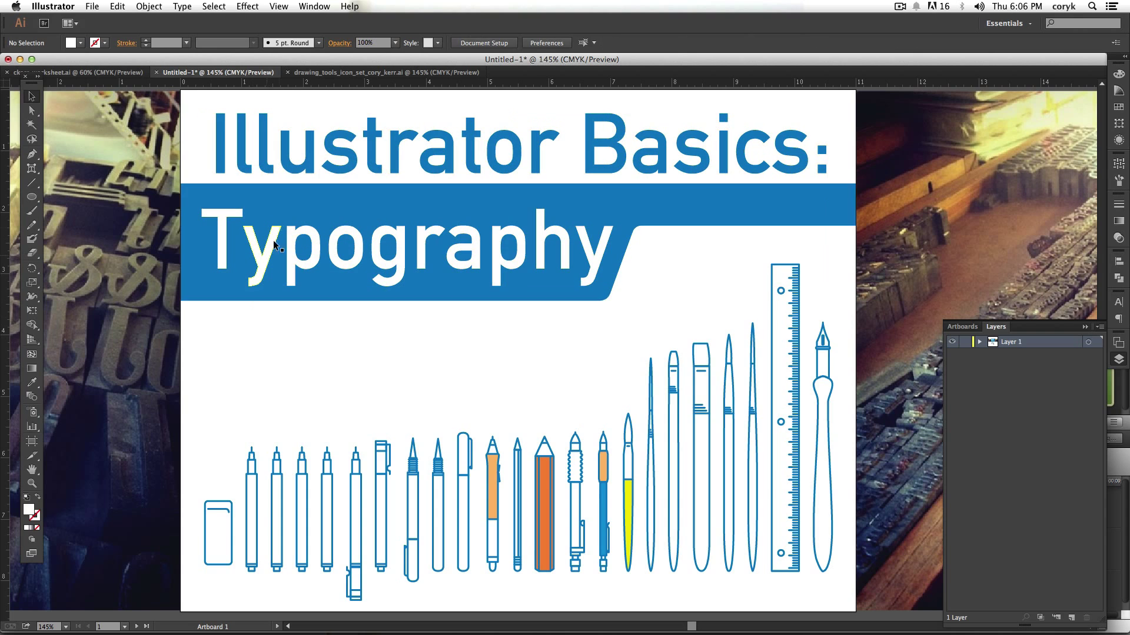
- Lock the blue banner and stretch the crossbar of the outlined "T" to the artboard's right edge
{"action": "left_click", "coordinate": [283, 206]}
{"action": "key", "text": "super+2"}
{"action": "key", "text": "a"}
{"action": "left_click_drag", "start_coordinate": [240, 216], "coordinate": [864, 215]}
- Lower the top of the "h" to the crossbar, and extend the bottoms of both "p"s, the "r" and the "h" below the banner
{"action": "left_click_drag", "start_coordinate": [537, 213], "coordinate": [536, 222]}
{"action": "left_click", "coordinate": [571, 345]}
{"action": "left_click_drag", "start_coordinate": [291, 286], "coordinate": [290, 441]}
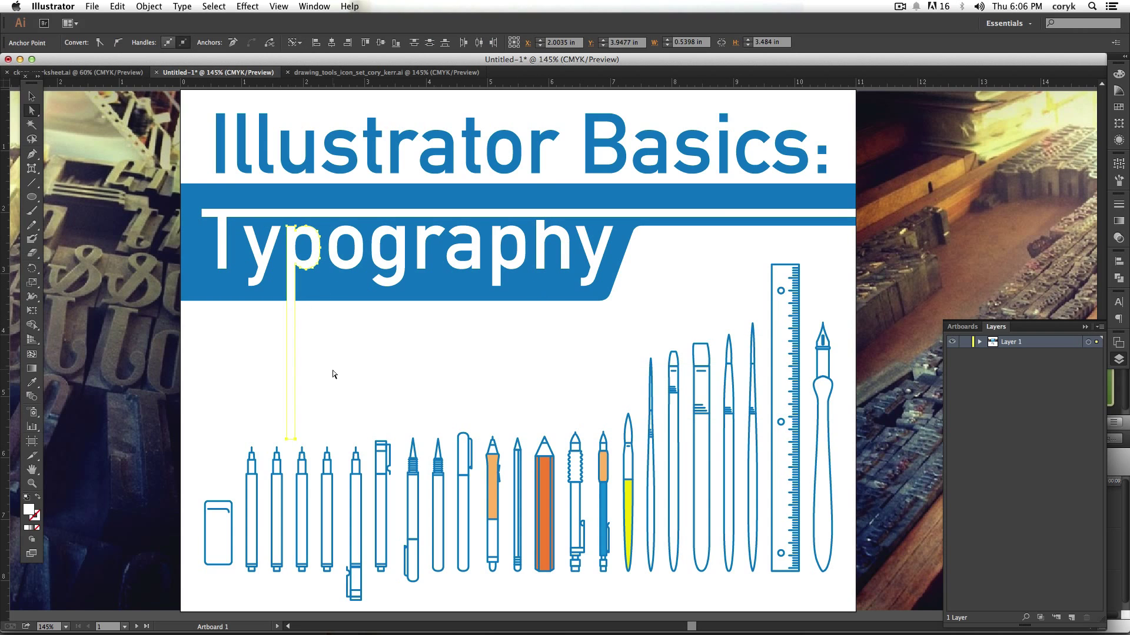
{"action": "left_click", "coordinate": [333, 374]}
{"action": "left_click_drag", "start_coordinate": [420, 269], "coordinate": [431, 410]}
{"action": "left_click_drag", "start_coordinate": [497, 287], "coordinate": [565, 344]}
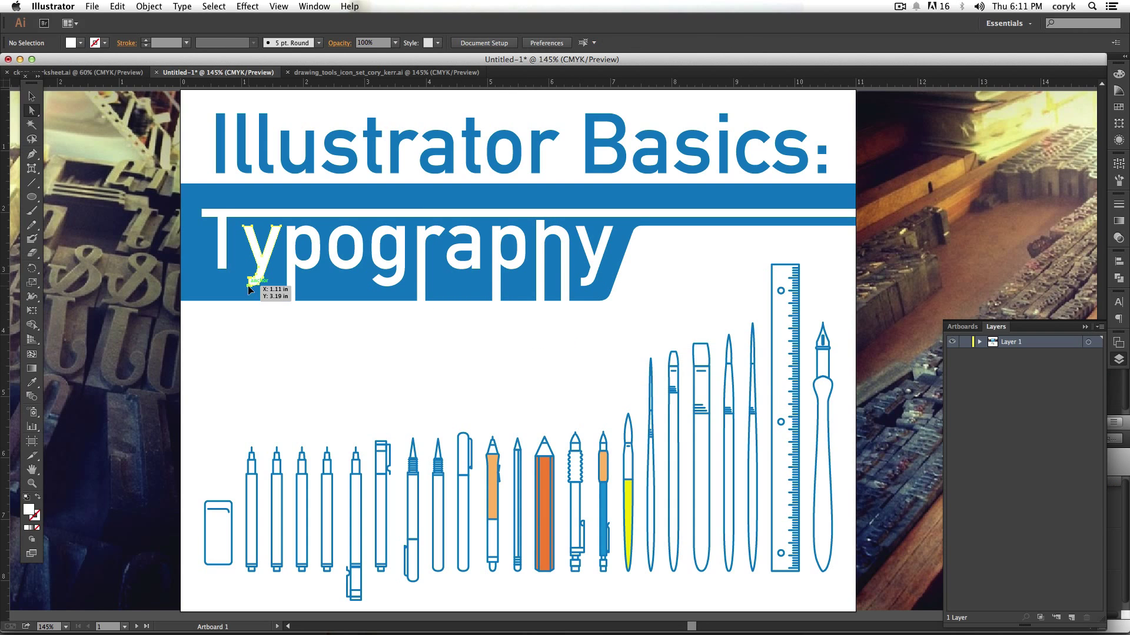
- Stretch the tails of both "y"s to the artboard's left edge and extend the "T" stem down below the banner
{"action": "left_click_drag", "start_coordinate": [253, 283], "coordinate": [183, 281]}
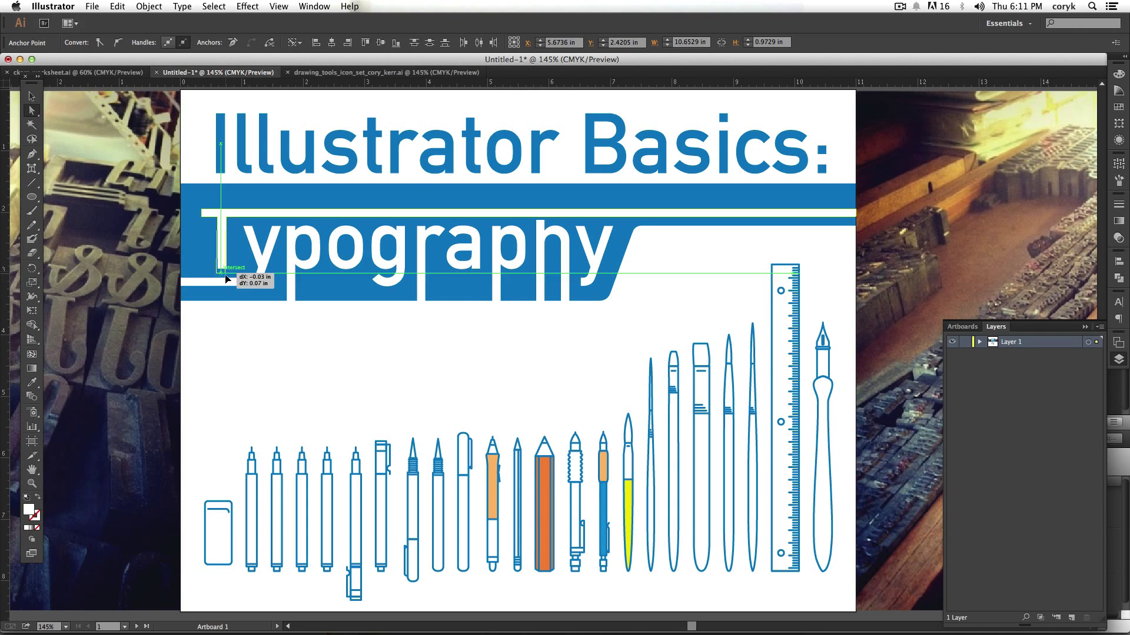
{"action": "left_click", "coordinate": [580, 279]}
{"action": "left_click", "coordinate": [579, 278], "text": "shift"}
{"action": "left_click_drag", "start_coordinate": [579, 278], "coordinate": [213, 304]}
{"action": "left_click", "coordinate": [379, 275]}
{"action": "key", "text": "super+space"}
{"action": "left_click_drag", "start_coordinate": [363, 305], "coordinate": [418, 250]}
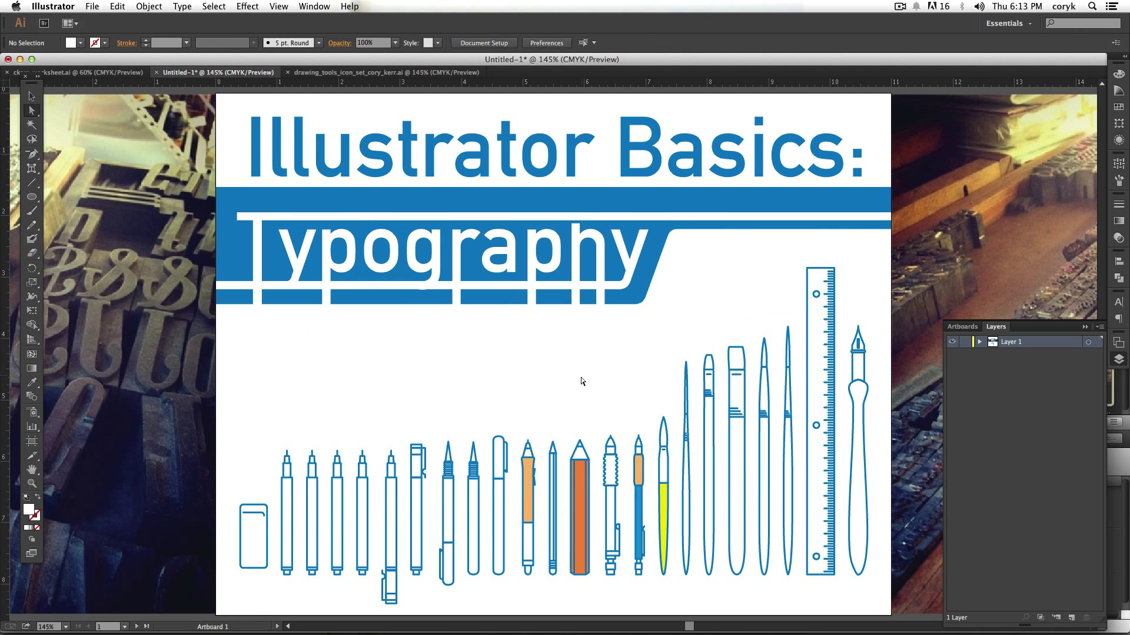
- Draw a rectangle about 5.98 in wide and 0.21 in high across the extended stems and fill it with the banner's blue
{"action": "left_click", "coordinate": [598, 343]}
{"action": "key", "text": "m"}
{"action": "left_click_drag", "start_coordinate": [610, 279], "coordinate": [242, 292]}
{"action": "key", "text": "v"}
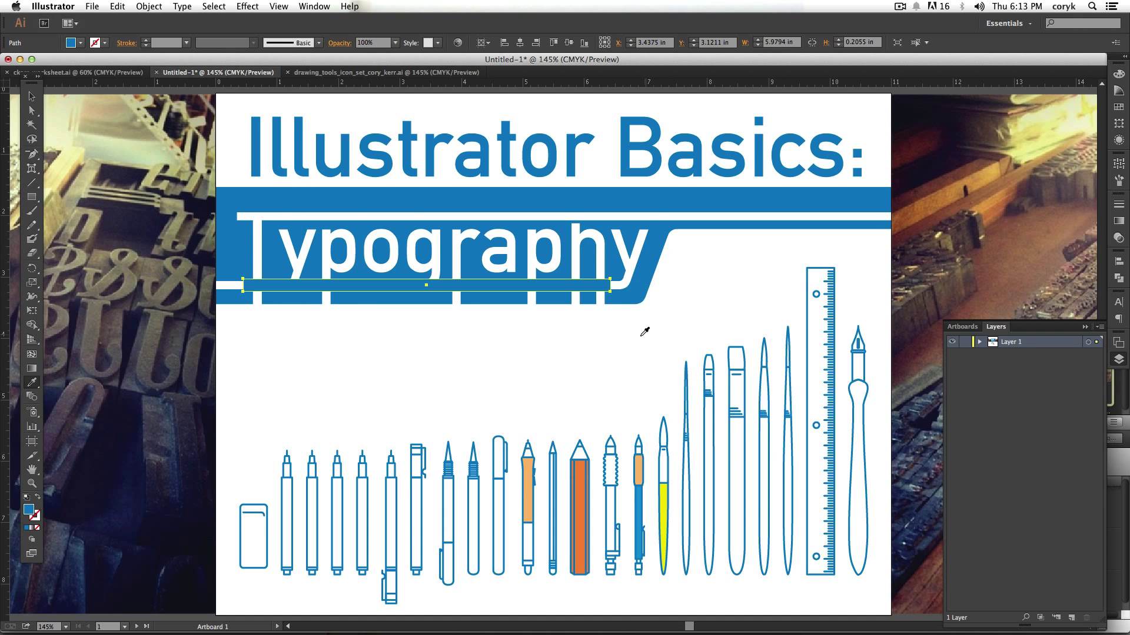
{"action": "left_click", "coordinate": [630, 297]}
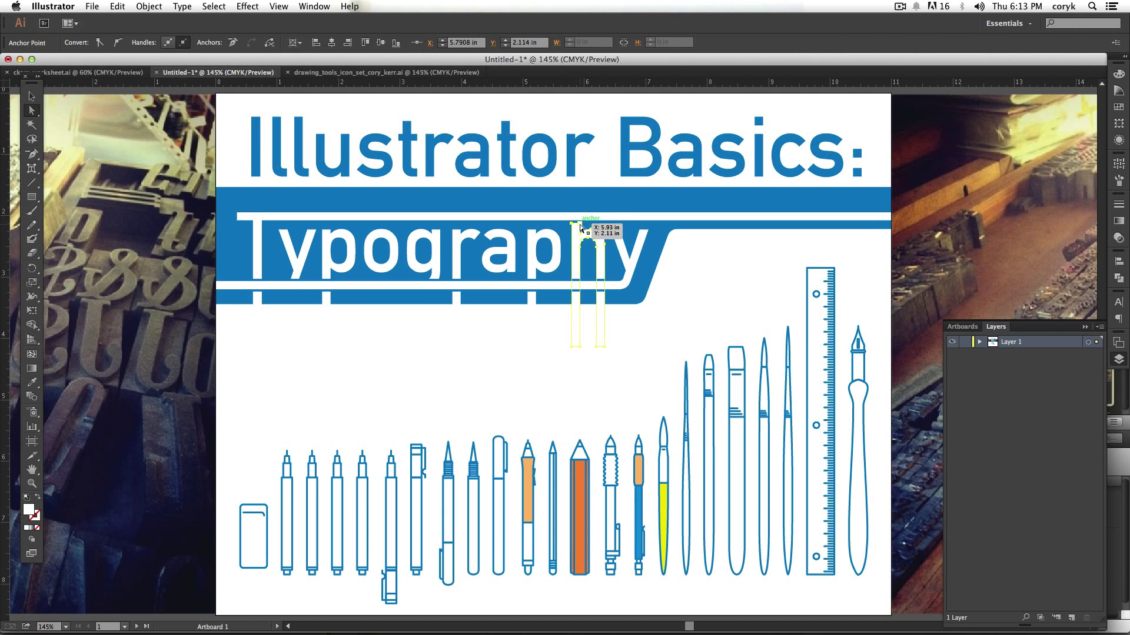
- Extend the "h" ascender to the banner's top edge and draw a banner-blue rectangle about 10.84 by 0.26 in over the crossbar
{"action": "left_click_drag", "start_coordinate": [571, 223], "coordinate": [579, 187]}
{"action": "left_click", "coordinate": [604, 244], "text": "shift+super"}
{"action": "left_click", "coordinate": [887, 214], "text": "super"}
{"action": "mouse_move", "coordinate": [890, 208]}
{"action": "left_mouse_down"}
{"action": "mouse_move", "coordinate": [807, 223]}
{"action": "mouse_move", "coordinate": [225, 223]}
{"action": "left_mouse_up"}
{"action": "key", "text": "i"}
{"action": "left_click", "coordinate": [573, 195]}
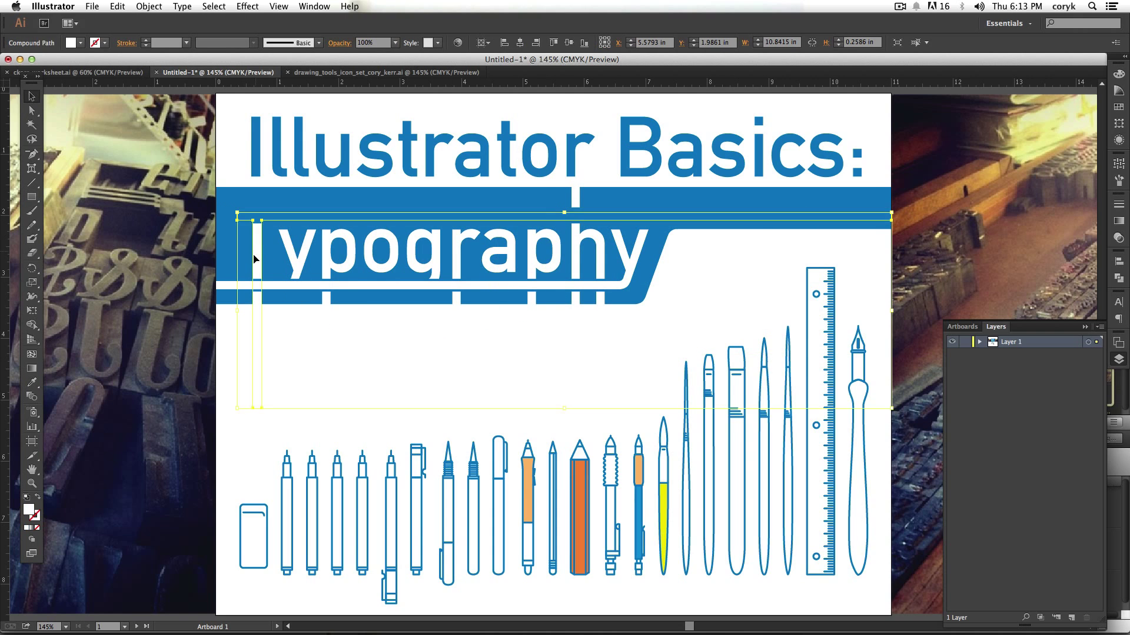
- Bring the "T" in front of the upper rectangle, and stack the lower rectangle and the "y" tail above its stem
{"action": "key", "text": "v"}
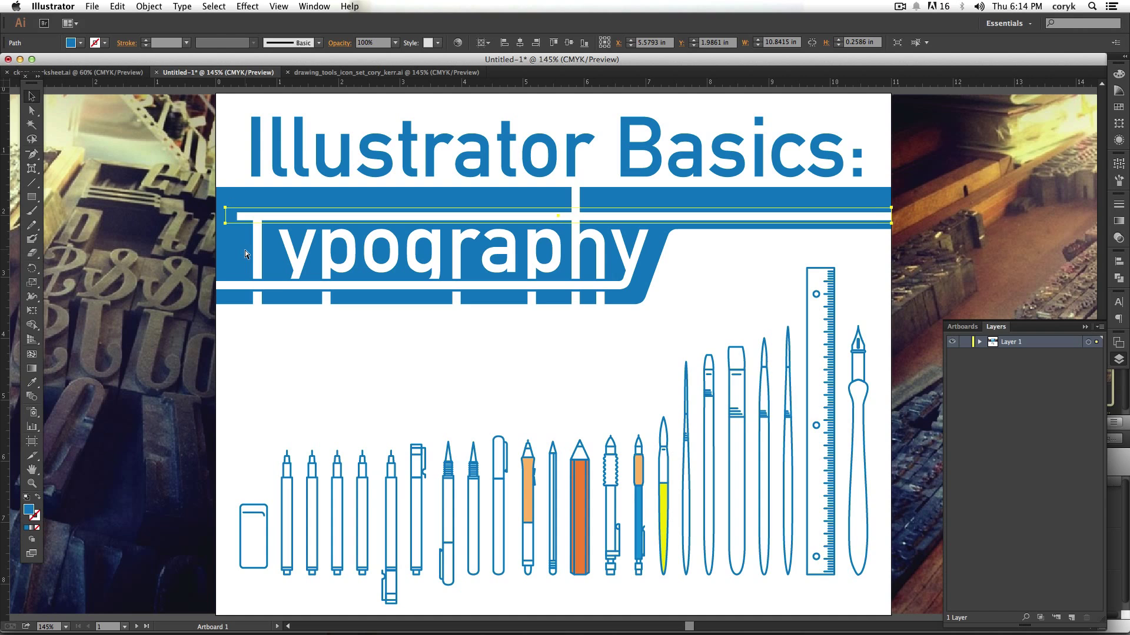
{"action": "left_click", "coordinate": [258, 260], "text": "shift"}
{"action": "left_click", "coordinate": [270, 305]}
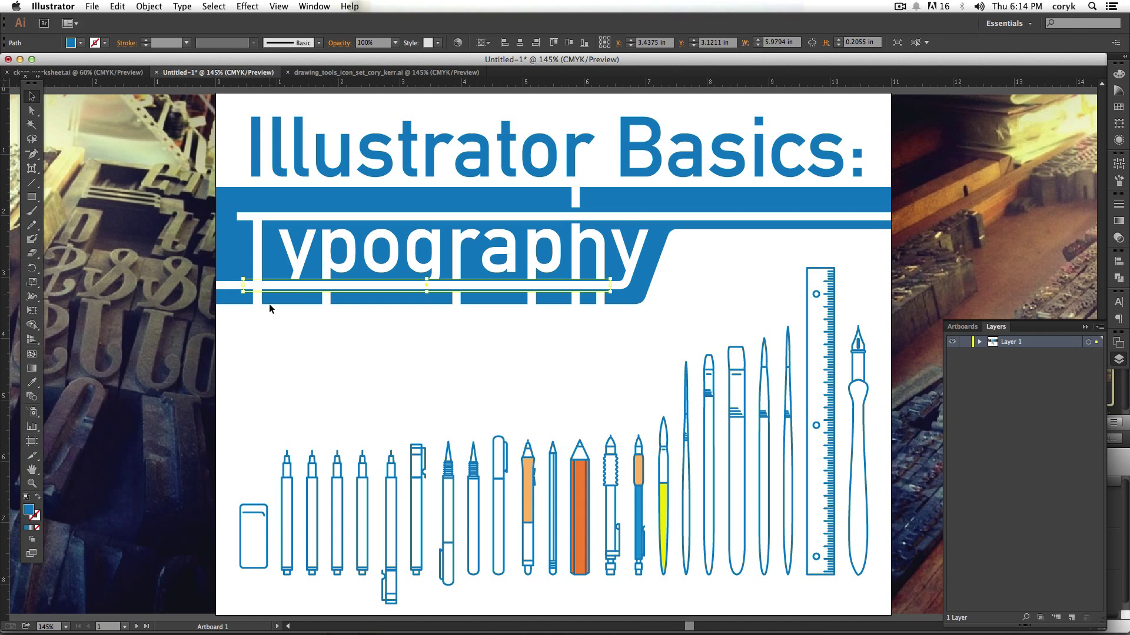
{"action": "left_click", "coordinate": [270, 287]}
{"action": "key", "text": "shift+super+]"}
{"action": "left_click", "coordinate": [479, 388]}
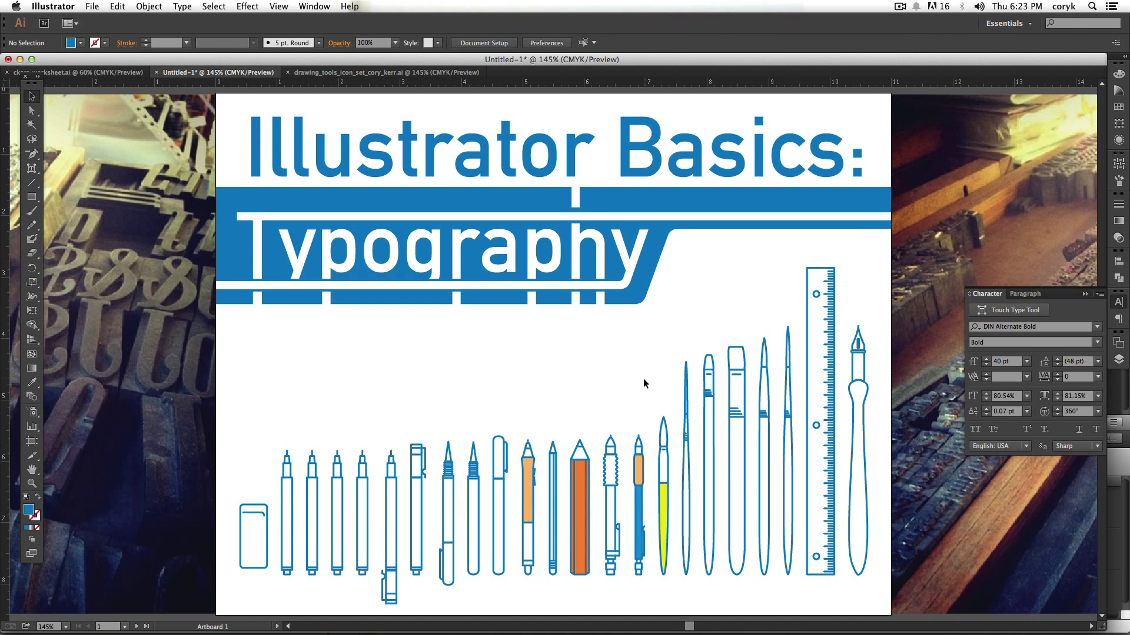
- Delete the word balloon and its dialog text from the artboard below, and switch to the paragraph settings
{"action": "scroll", "coordinate": [623, 383], "scroll_direction": "down", "scroll_amount": 10}
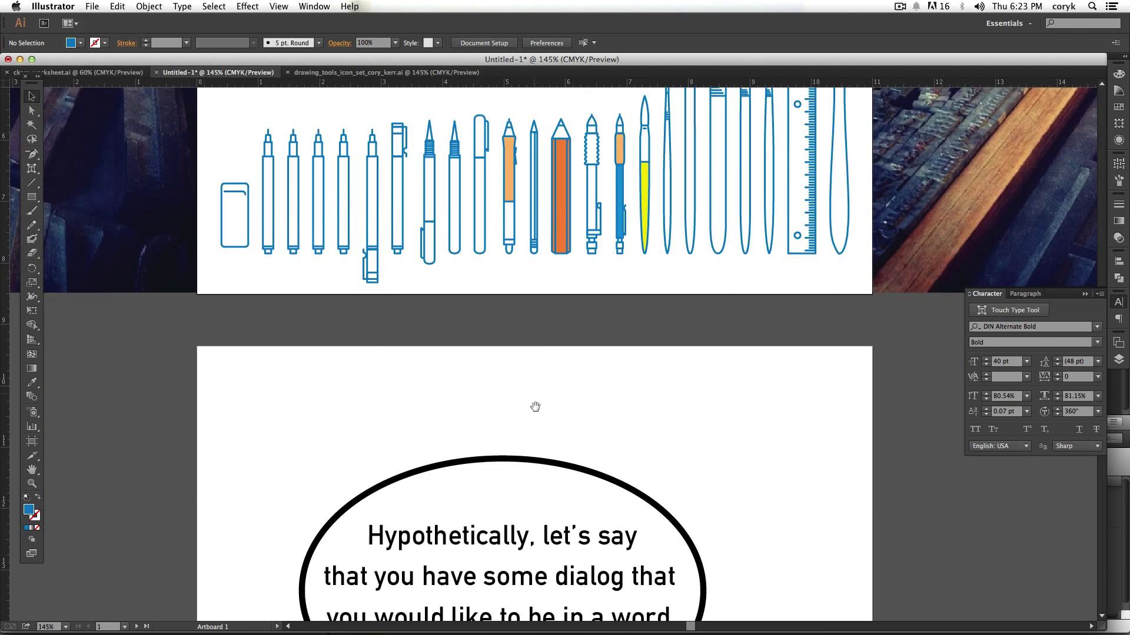
{"action": "scroll", "coordinate": [579, 370], "scroll_direction": "down", "scroll_amount": 3}
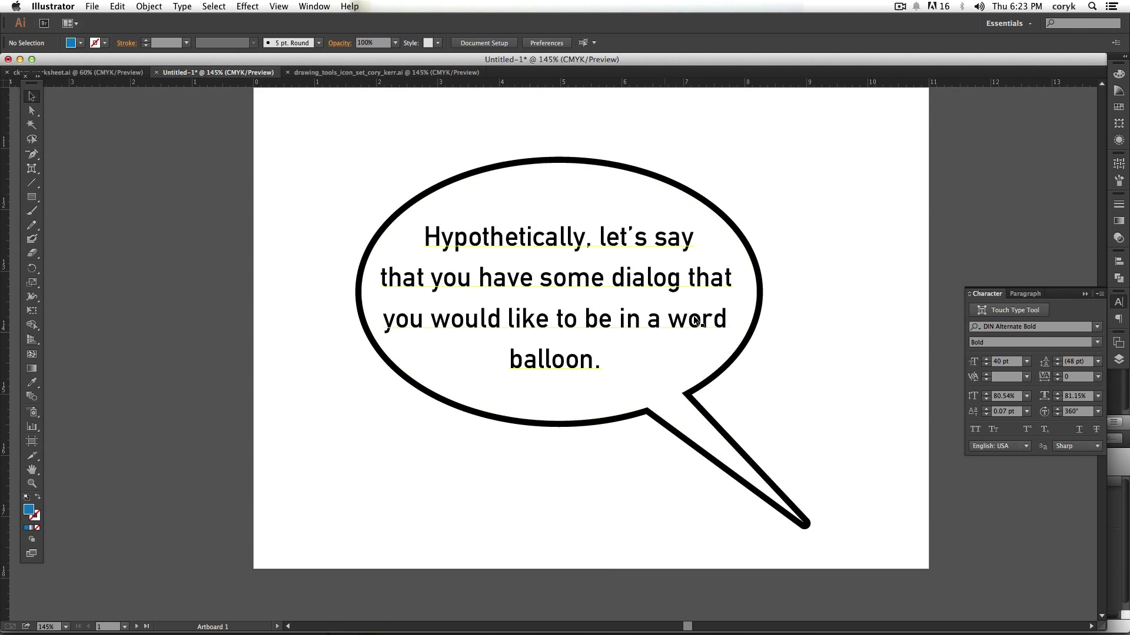
{"action": "left_click_drag", "start_coordinate": [597, 290], "coordinate": [254, 488]}
{"action": "key", "text": "Delete"}
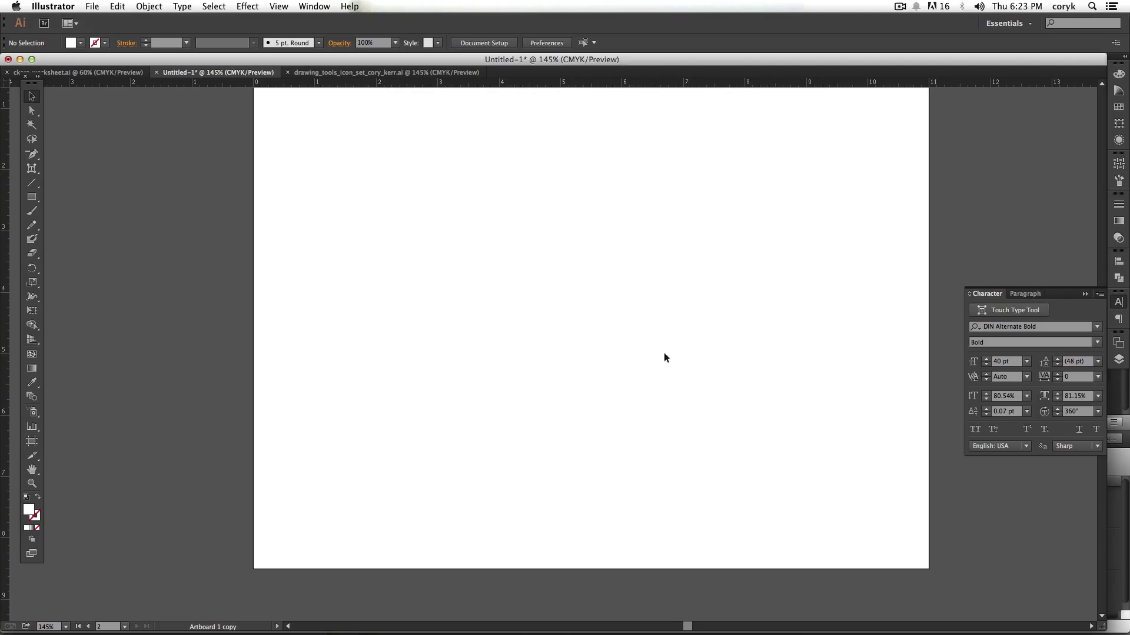
{"action": "left_click", "coordinate": [1025, 294]}
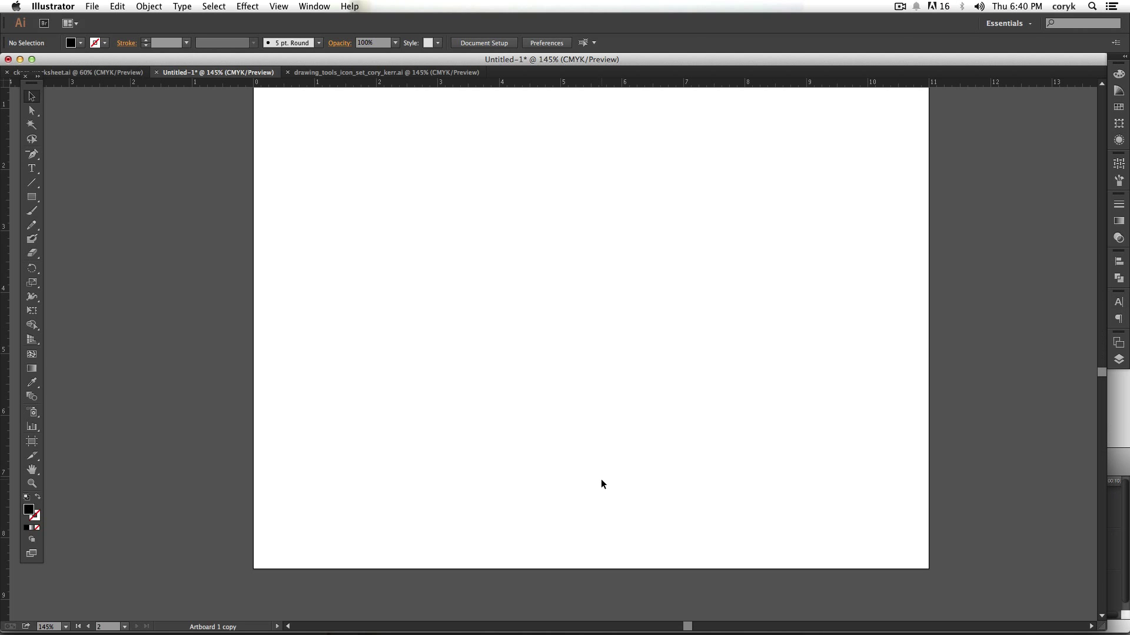
- Create a large area type box on the empty artboard and paste the "Lorem ipsum" placeholder text into it
{"action": "key", "text": "t"}
{"action": "left_click_drag", "start_coordinate": [350, 143], "coordinate": [815, 489]}
{"action": "key", "text": "super+v"}
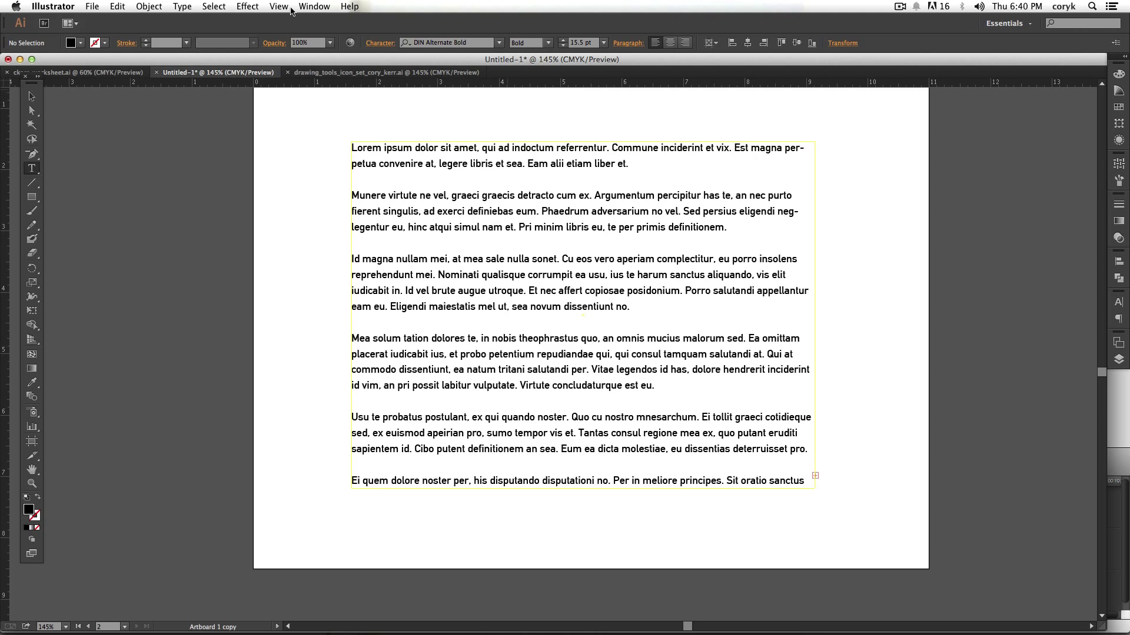
- Open the character settings for the placeholder text
{"action": "left_click", "coordinate": [312, 7]}
{"action": "mouse_move", "coordinate": [401, 462]}
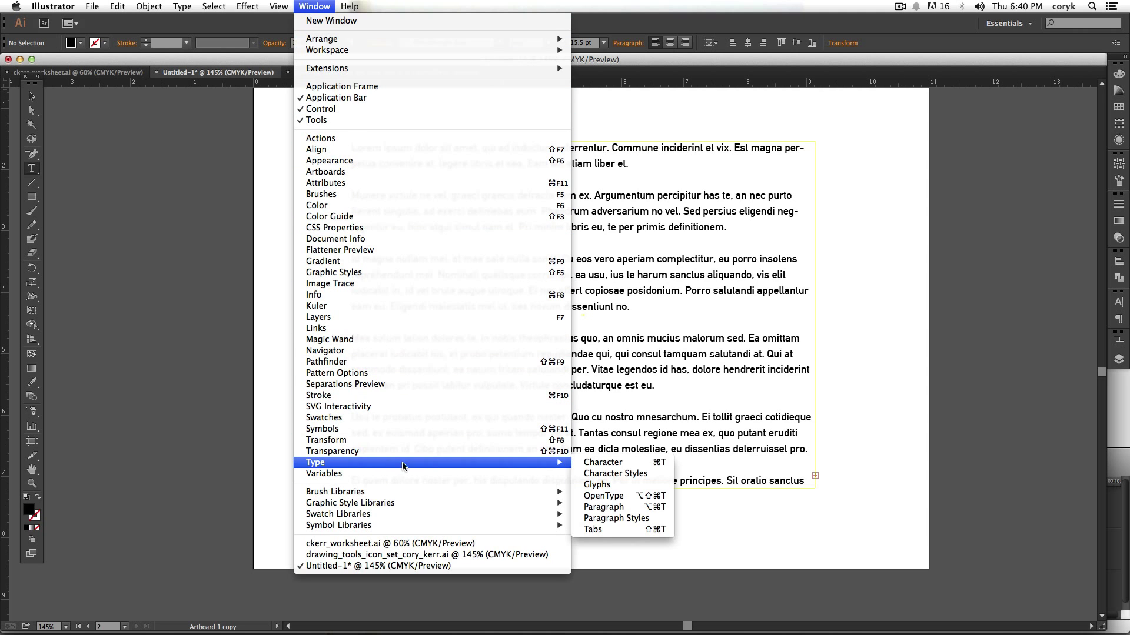
{"action": "left_click", "coordinate": [595, 462]}
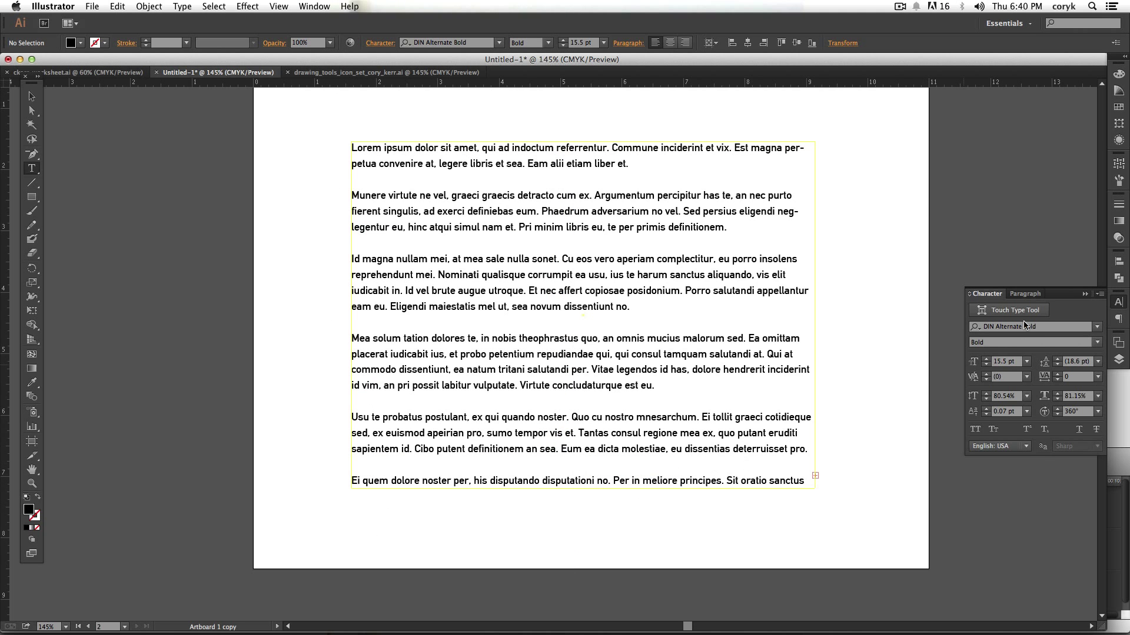
- Separate the Character and Paragraph panels, stack them beside the artboard, and select the placeholder text box
{"action": "left_click_drag", "start_coordinate": [986, 296], "coordinate": [973, 116]}
{"action": "left_click_drag", "start_coordinate": [1021, 295], "coordinate": [1008, 313]}
{"action": "left_click_drag", "start_coordinate": [1036, 111], "coordinate": [1030, 110]}
{"action": "left_click_drag", "start_coordinate": [1005, 296], "coordinate": [1006, 287]}
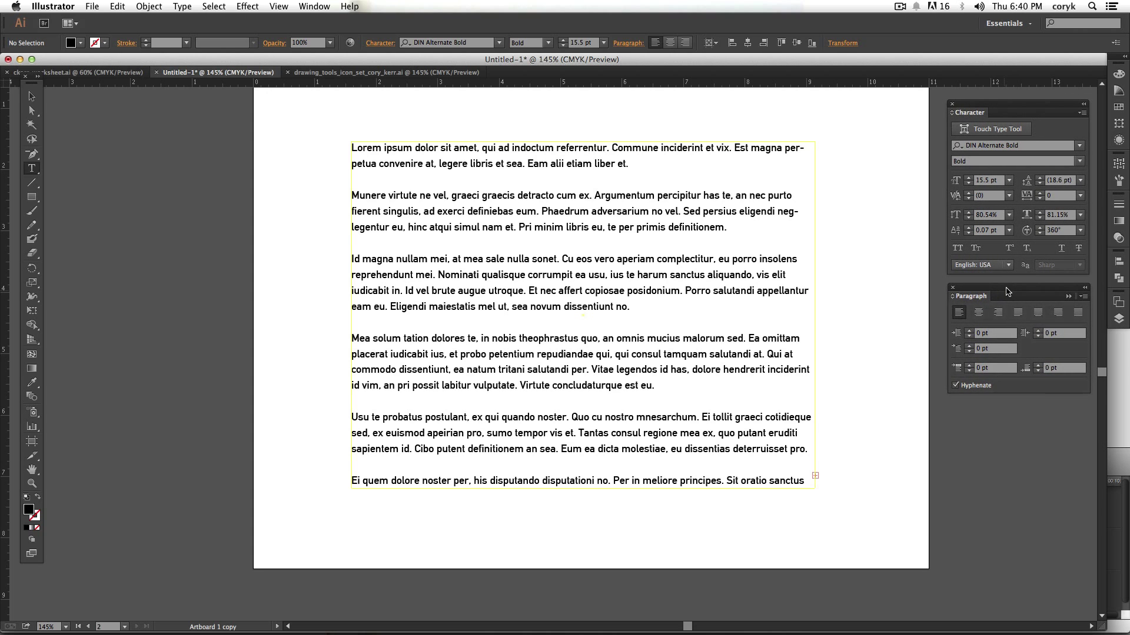
{"action": "key", "text": "Escape"}
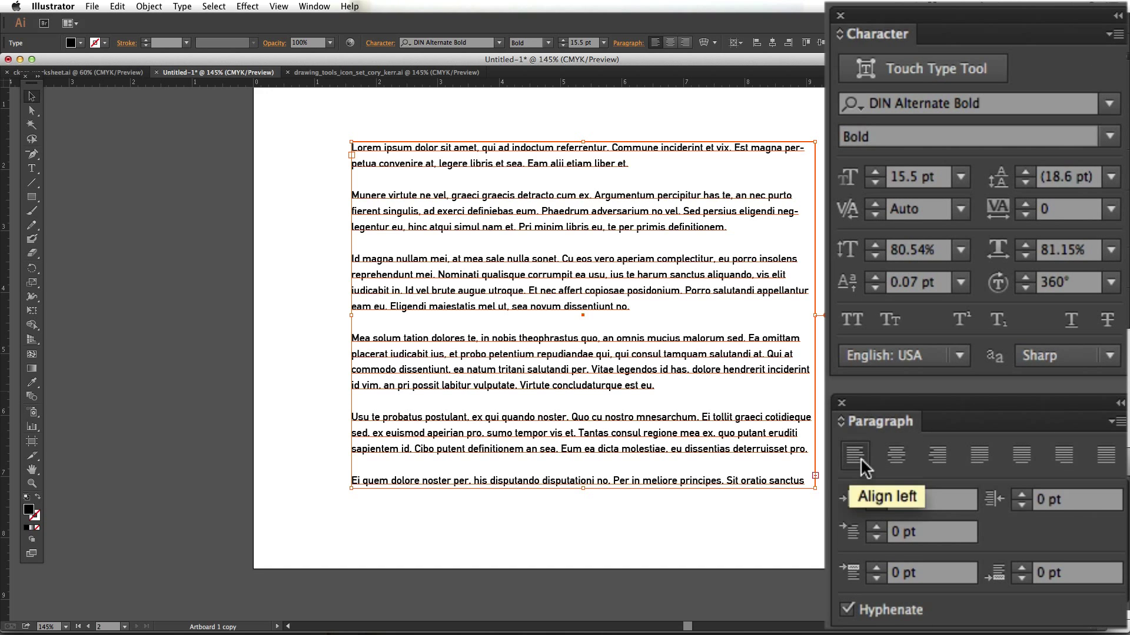
- Try centre, right, and all the justify alignments on the placeholder text, and return it to left alignment
{"action": "left_click", "coordinate": [894, 454]}
{"action": "left_click", "coordinate": [940, 458]}
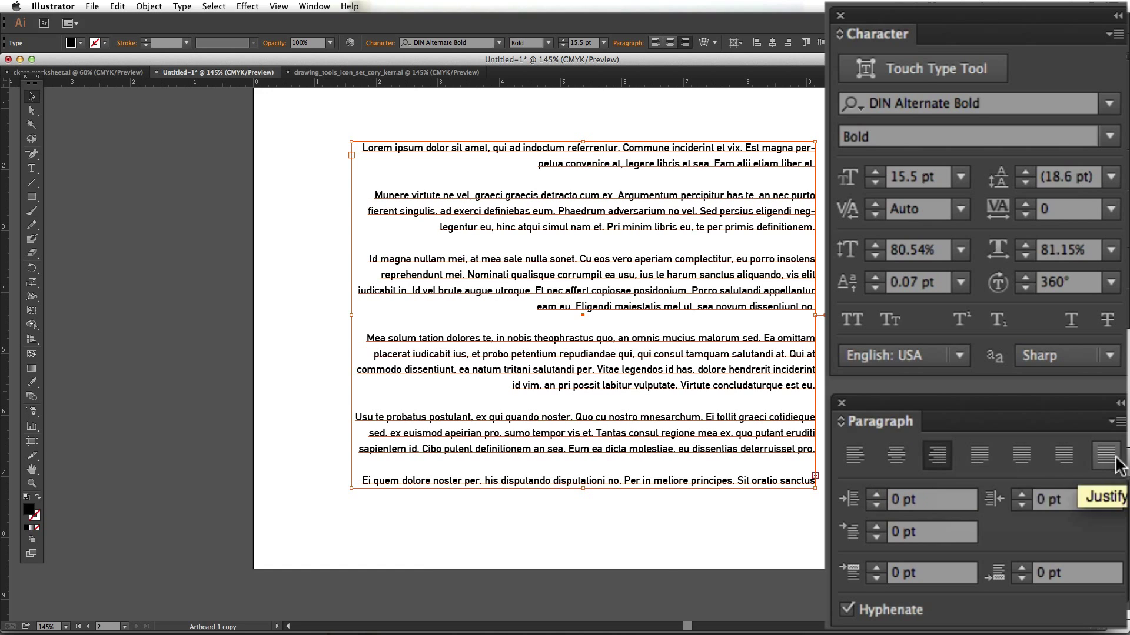
{"action": "left_click", "coordinate": [978, 457]}
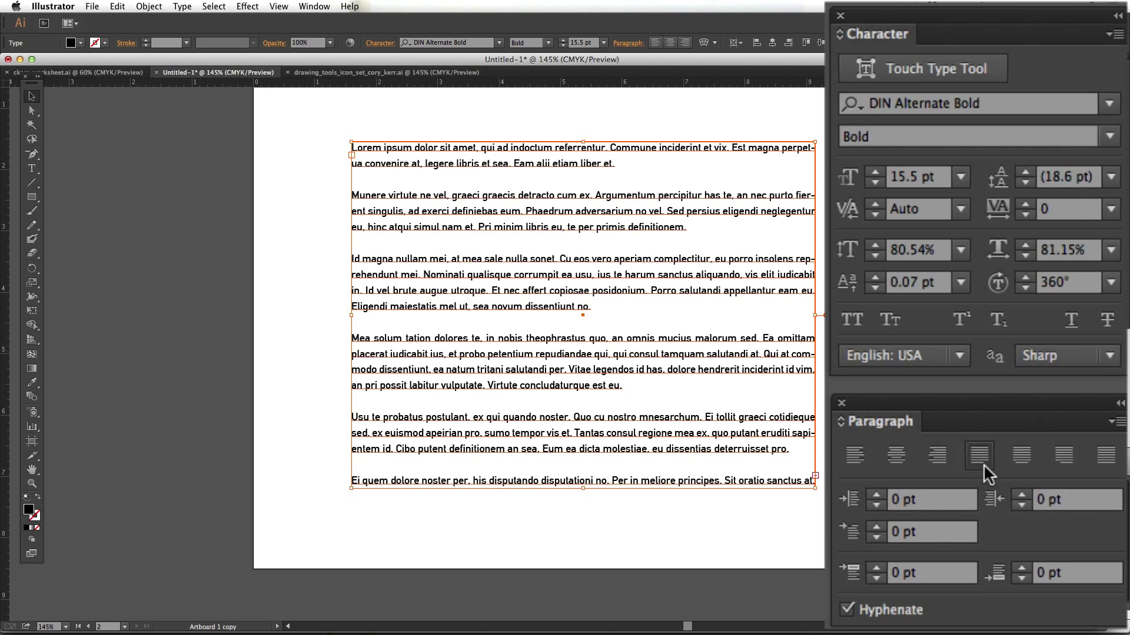
{"action": "left_click", "coordinate": [1022, 460]}
{"action": "left_click", "coordinate": [1064, 455]}
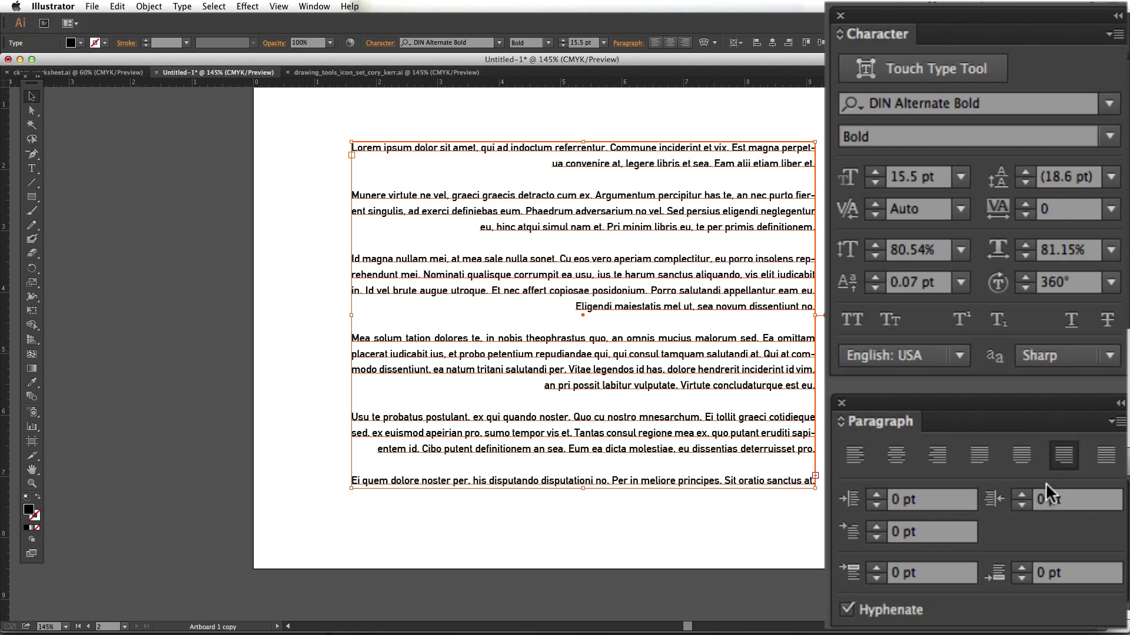
{"action": "left_click", "coordinate": [1106, 456]}
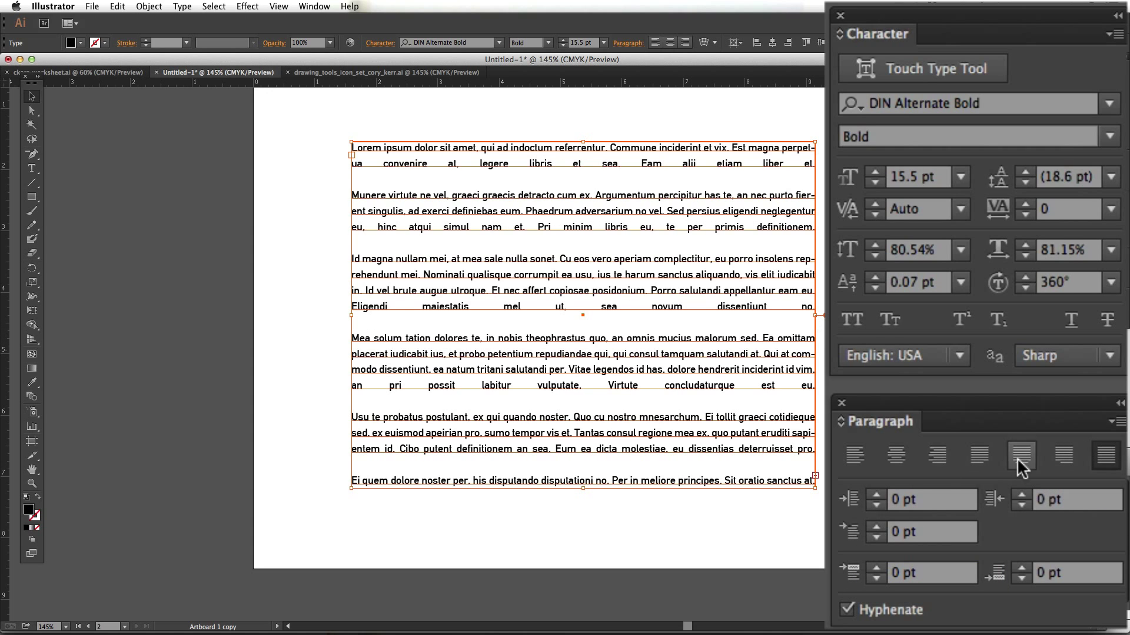
{"action": "left_click", "coordinate": [856, 456]}
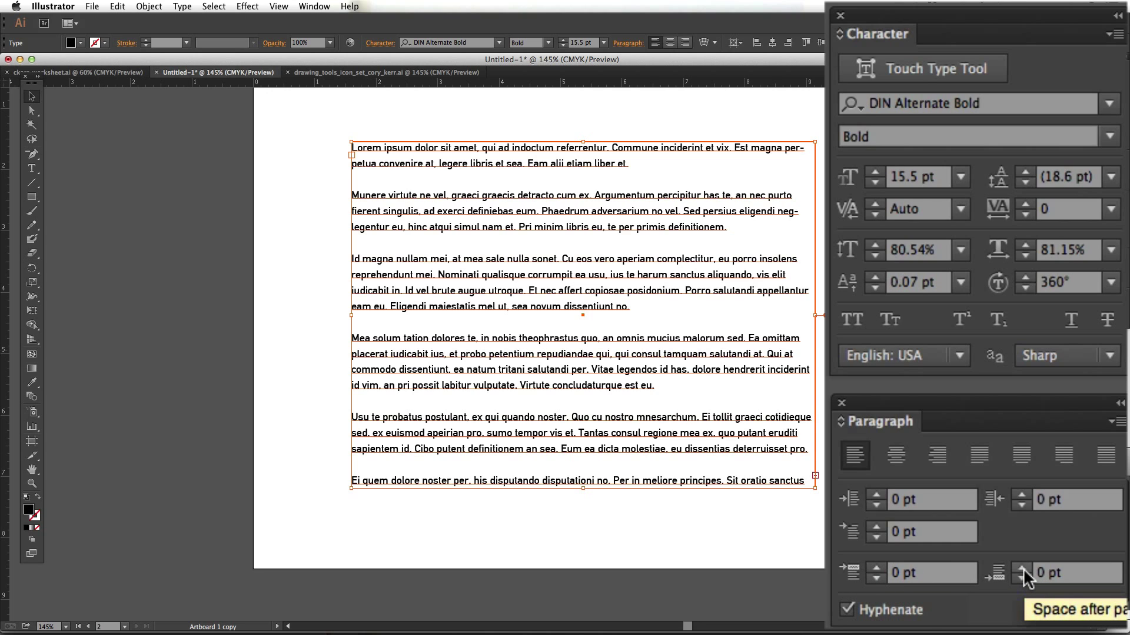
- Keep the full paragraph options shown and turn off hyphenation for the placeholder text
{"action": "left_click", "coordinate": [1115, 422]}
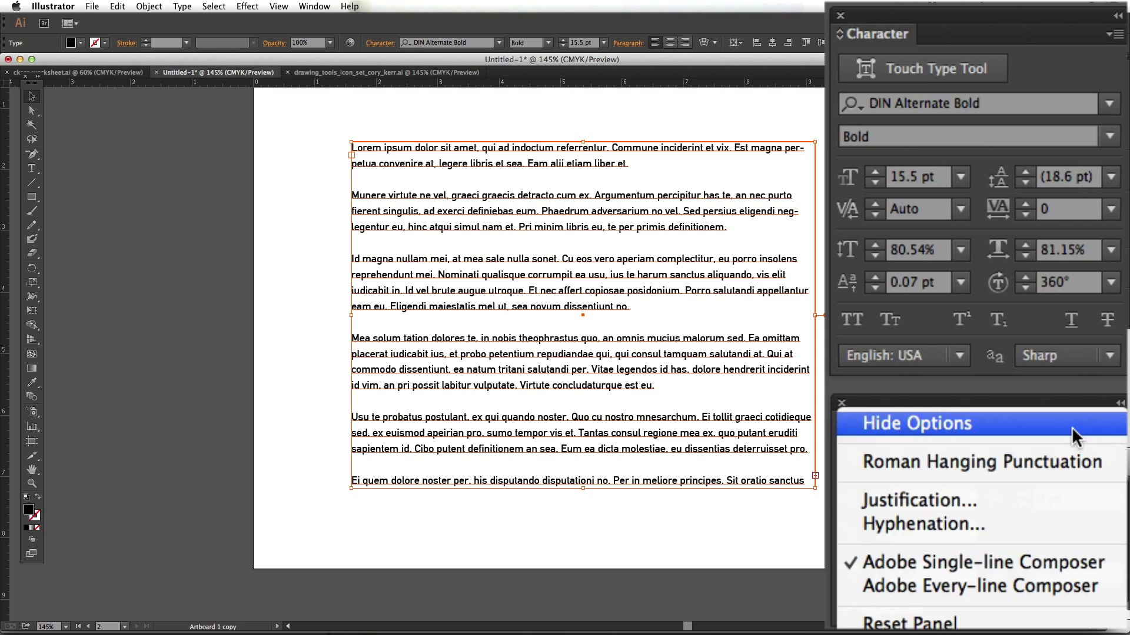
{"action": "left_click", "coordinate": [1072, 436]}
{"action": "left_click", "coordinate": [1115, 422]}
{"action": "left_click", "coordinate": [1059, 429]}
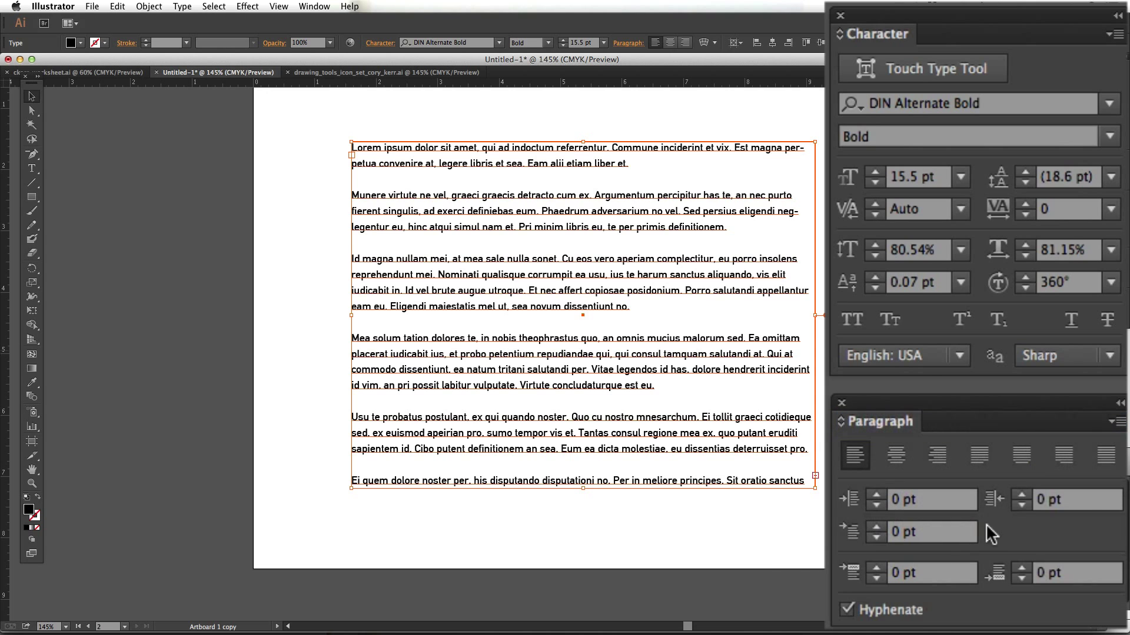
{"action": "left_click", "coordinate": [847, 609]}
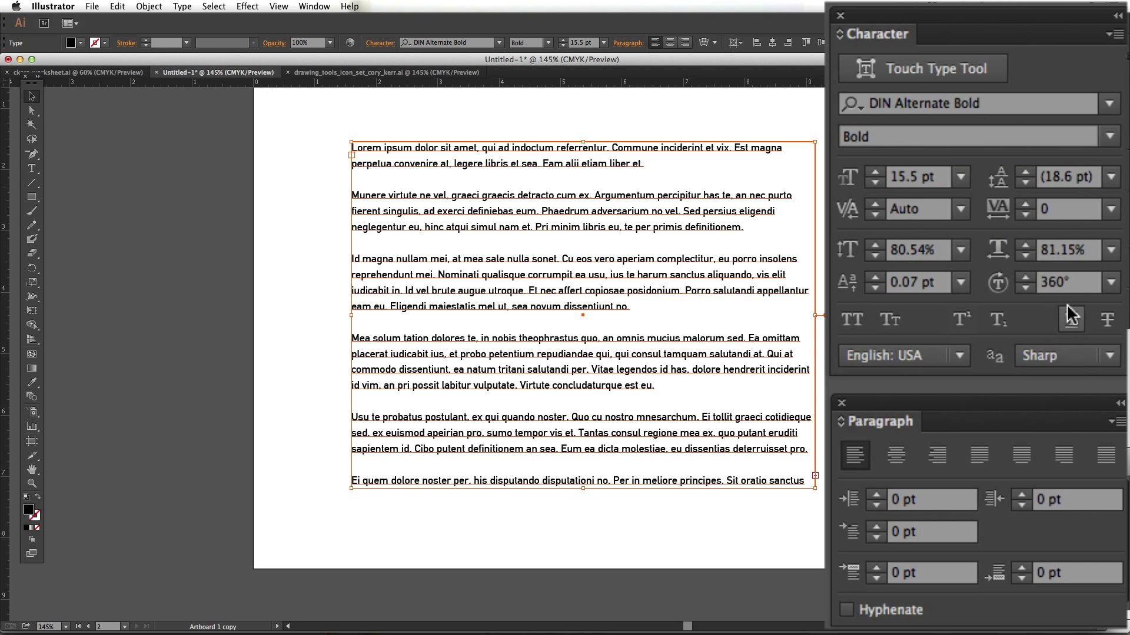
- Try the placeholder text in Devanagari Sangam MN, and search the fonts for "aria" to try Arial
{"action": "left_click", "coordinate": [1109, 104]}
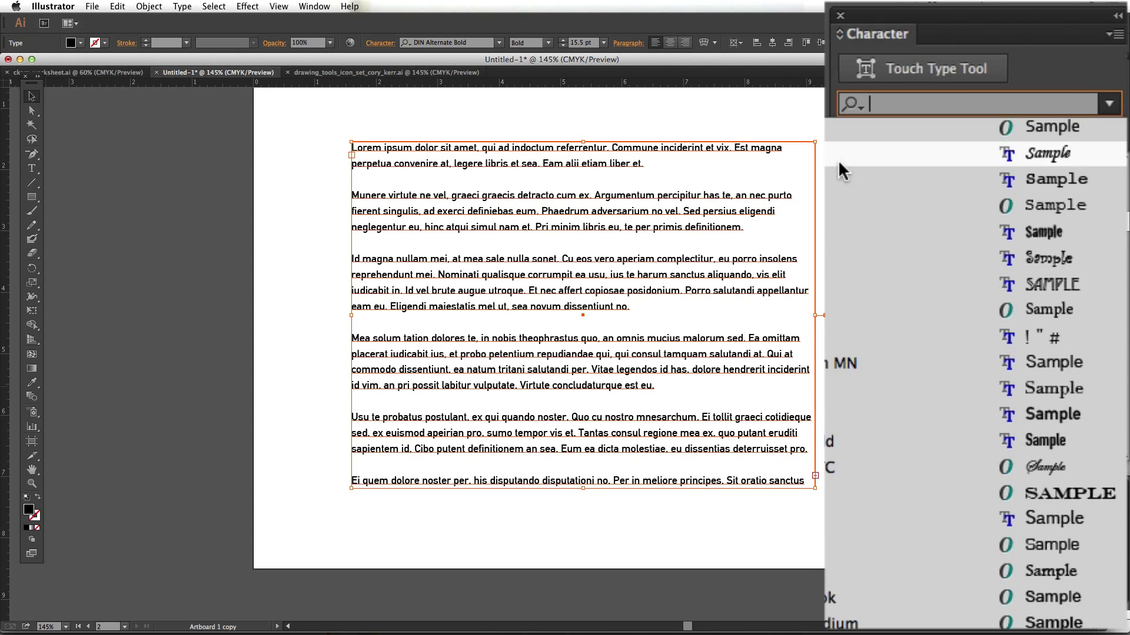
{"action": "left_click", "coordinate": [845, 363]}
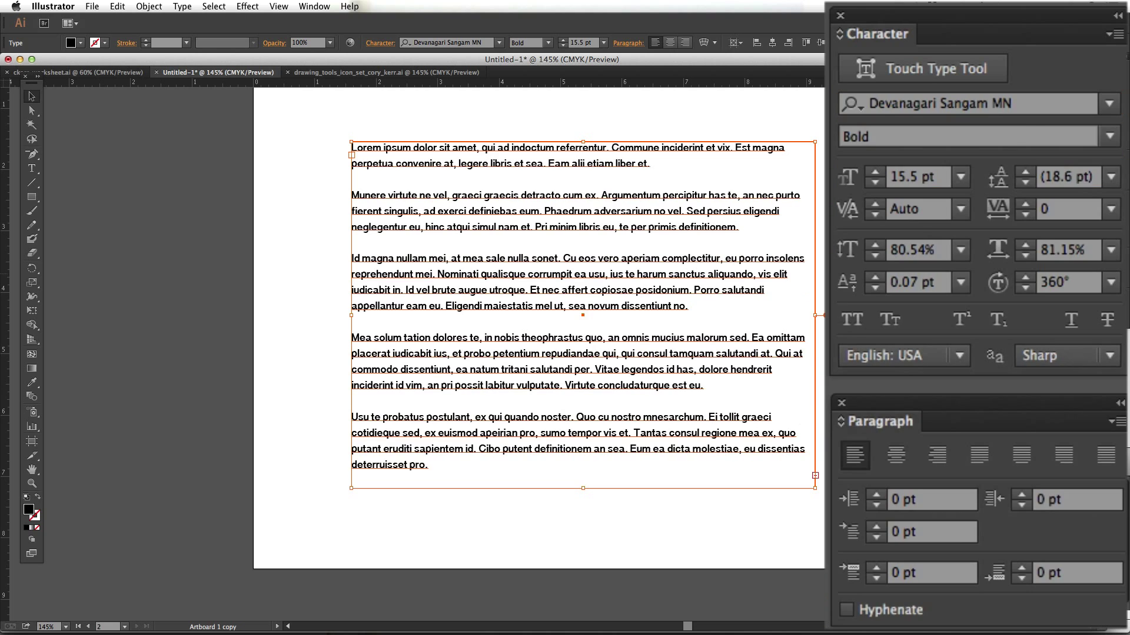
{"action": "left_click", "coordinate": [1038, 108]}
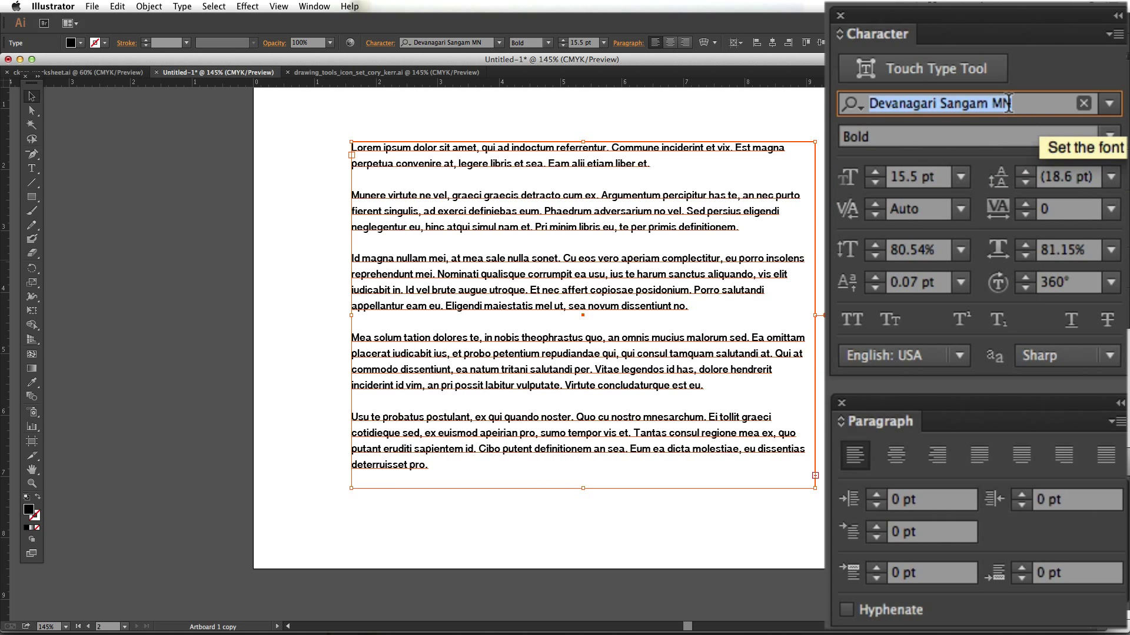
{"action": "key", "text": "BackSpace"}
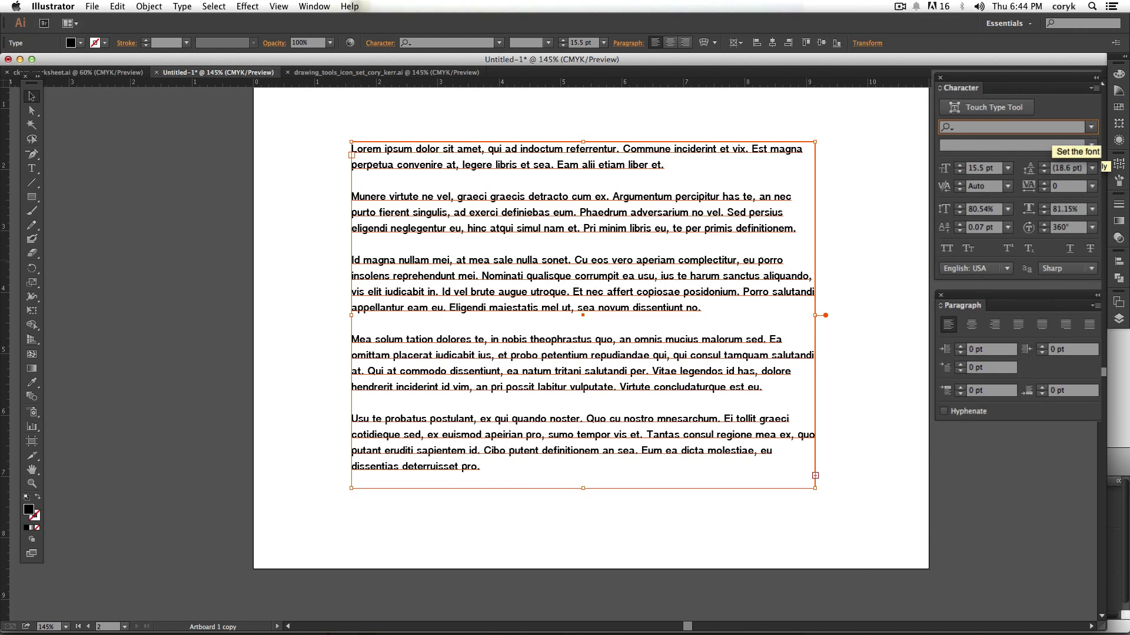
{"action": "type", "text": "aria"}
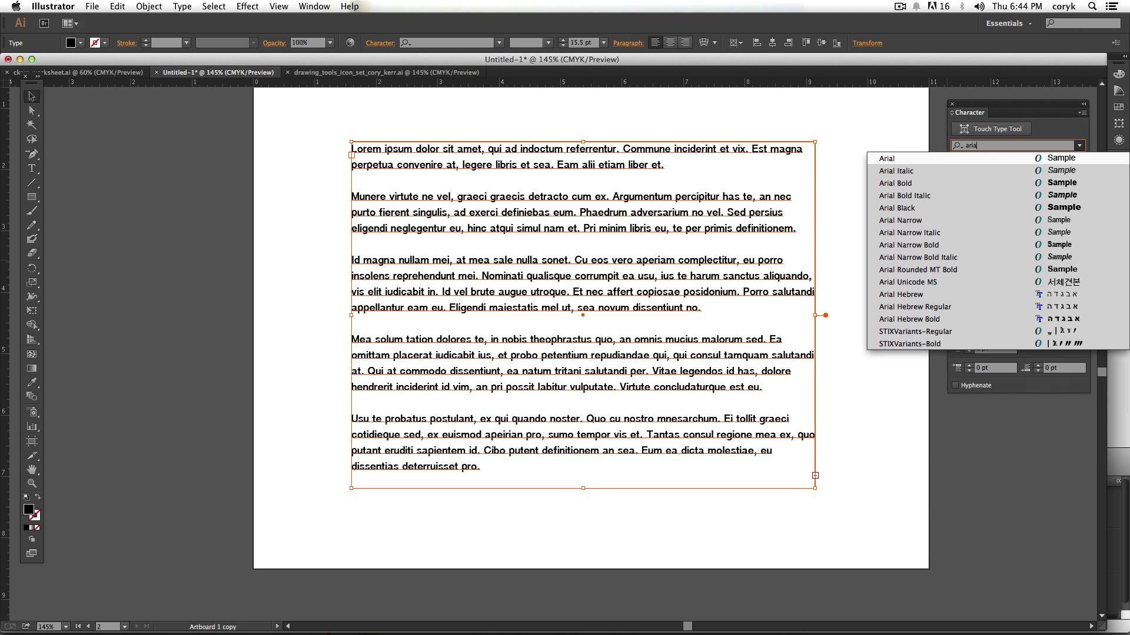
{"action": "key", "text": "Down"}
{"action": "key", "text": "Up"}
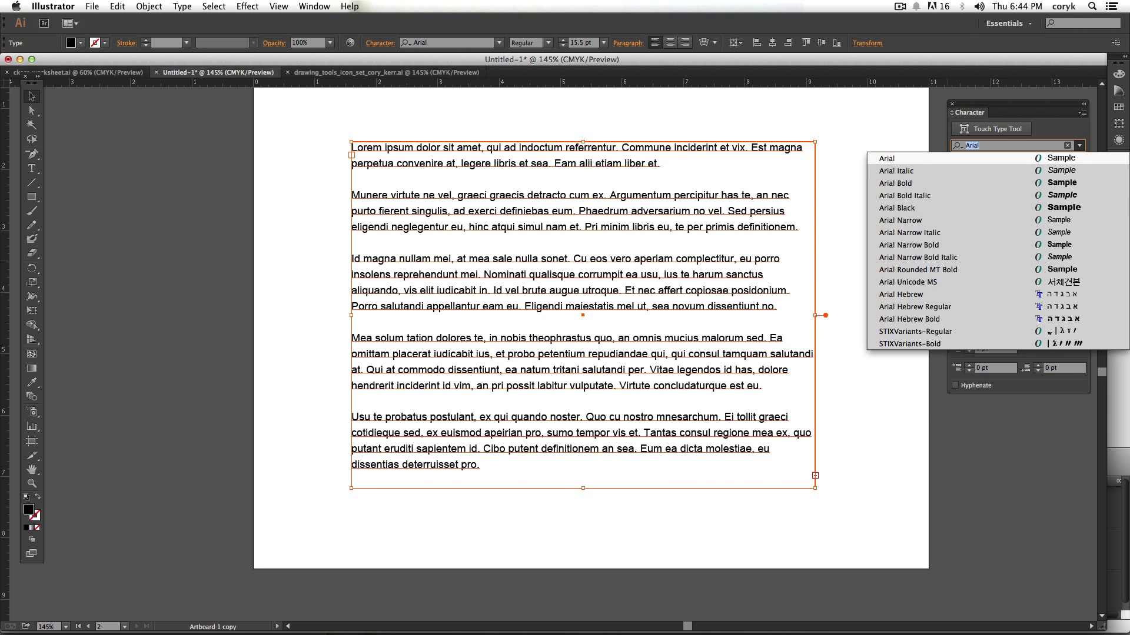
- Preview the Arial variants on the placeholder text one after another, stopping at Arial Unicode MS
{"action": "key", "text": "Down"}
{"action": "key", "text": "Down"}
{"action": "key", "text": "Down"}
{"action": "key", "text": "Down"}
{"action": "key", "text": "Down"}
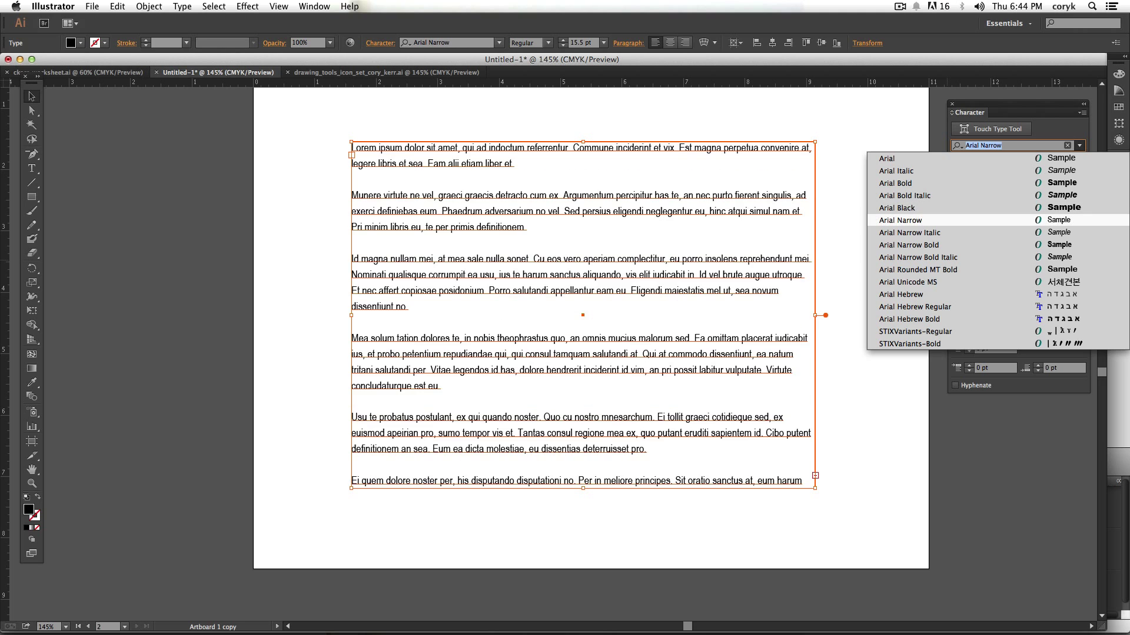
{"action": "key", "text": "Down"}
{"action": "key", "text": "Down"}
{"action": "key", "text": "Down"}
{"action": "key", "text": "Down"}
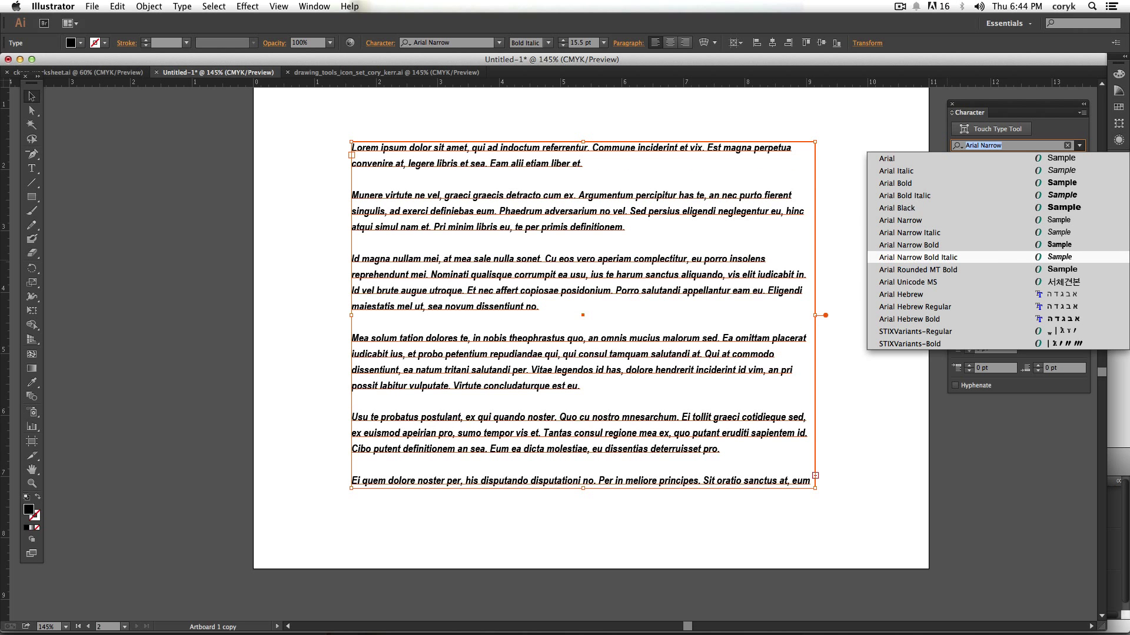
{"action": "key", "text": "Down"}
{"action": "key", "text": "Down"}
{"action": "key", "text": "Up"}
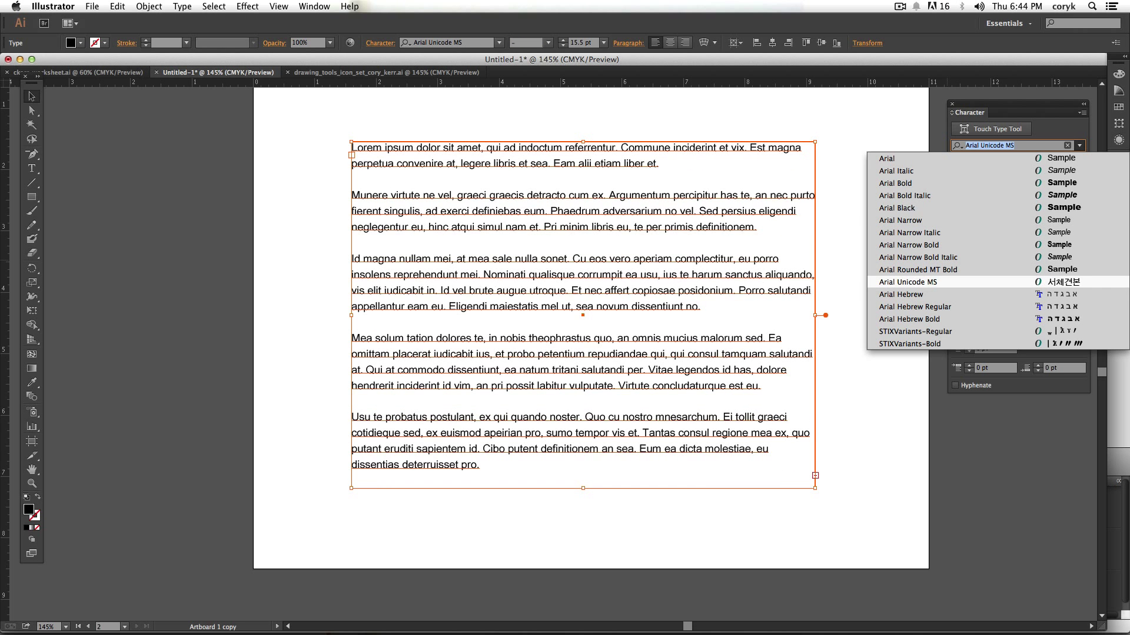
- Search the fonts for "impa" and apply Impact to the placeholder text
{"action": "type", "text": "impak"}
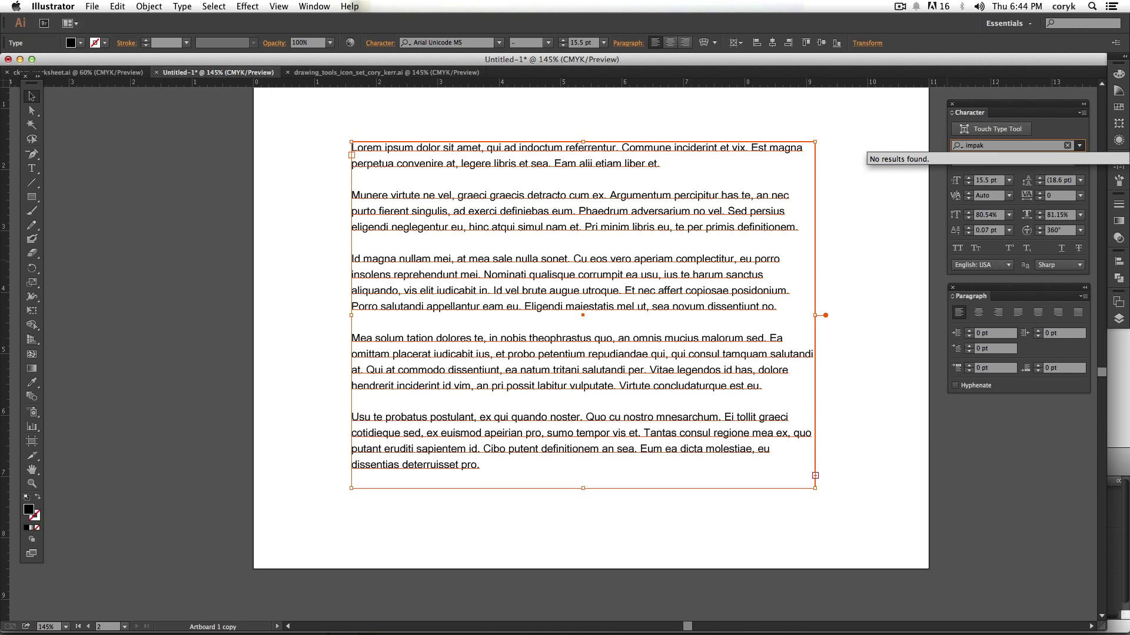
{"action": "key", "text": "BackSpace"}
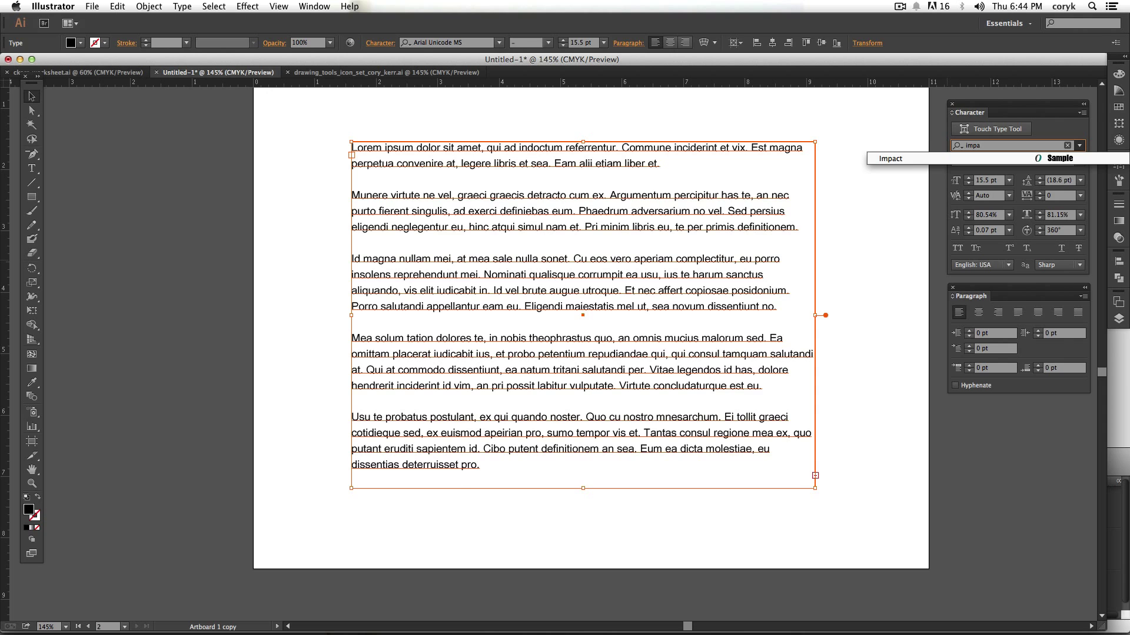
{"action": "key", "text": "Return"}
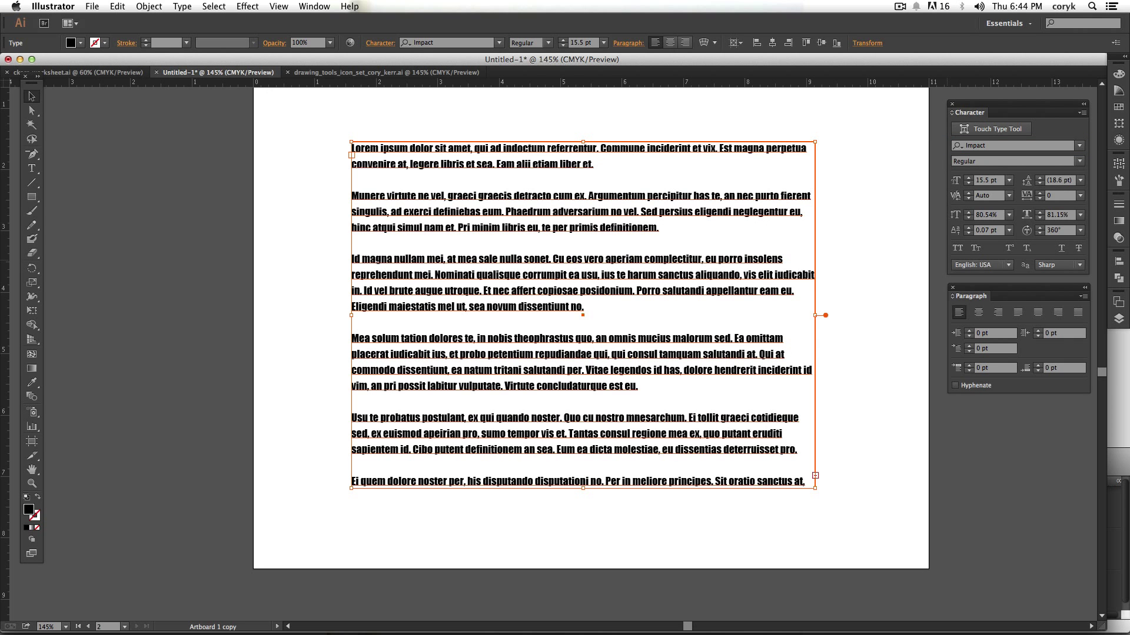
- Set the placeholder text's font to Times in the Italic style
{"action": "left_click", "coordinate": [997, 150]}
{"action": "type", "text": "time"}
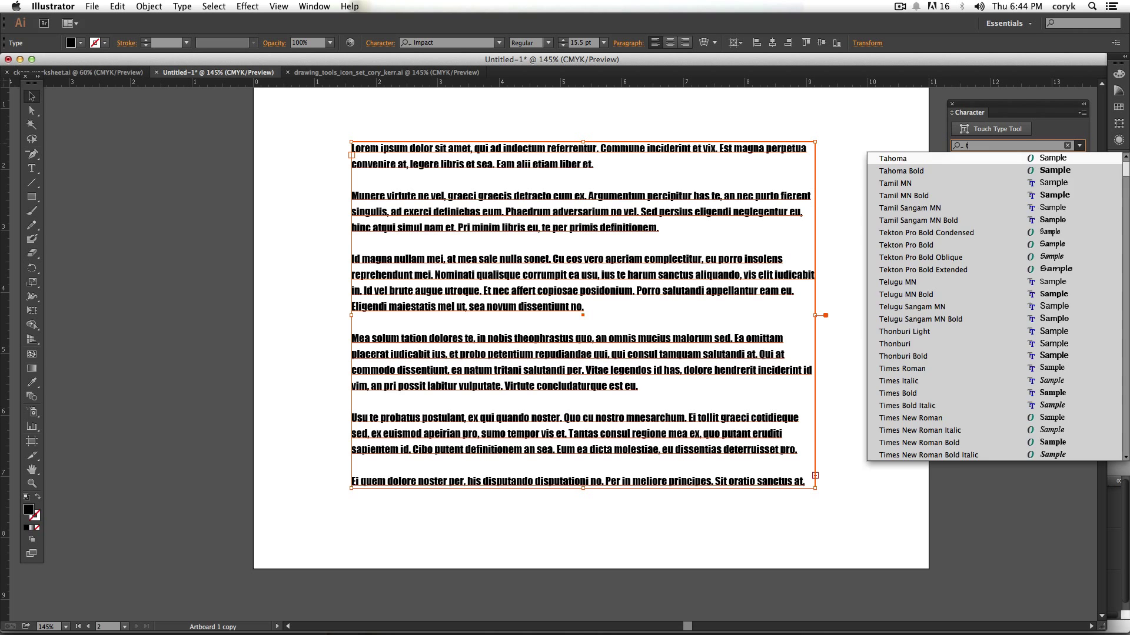
{"action": "key", "text": "Return"}
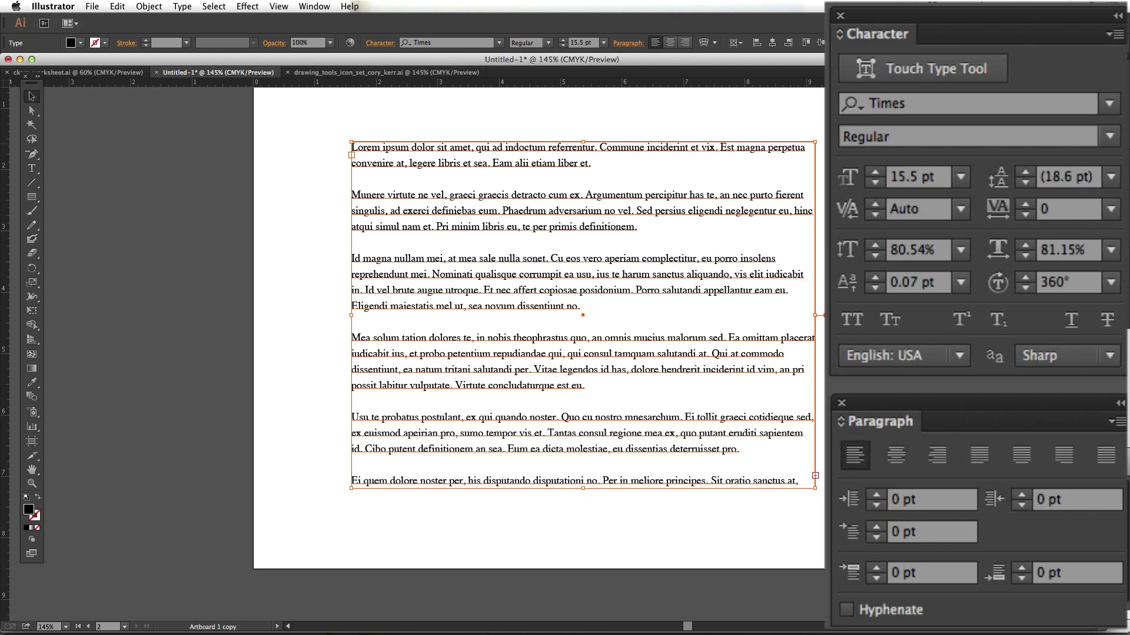
{"action": "left_click", "coordinate": [1109, 136]}
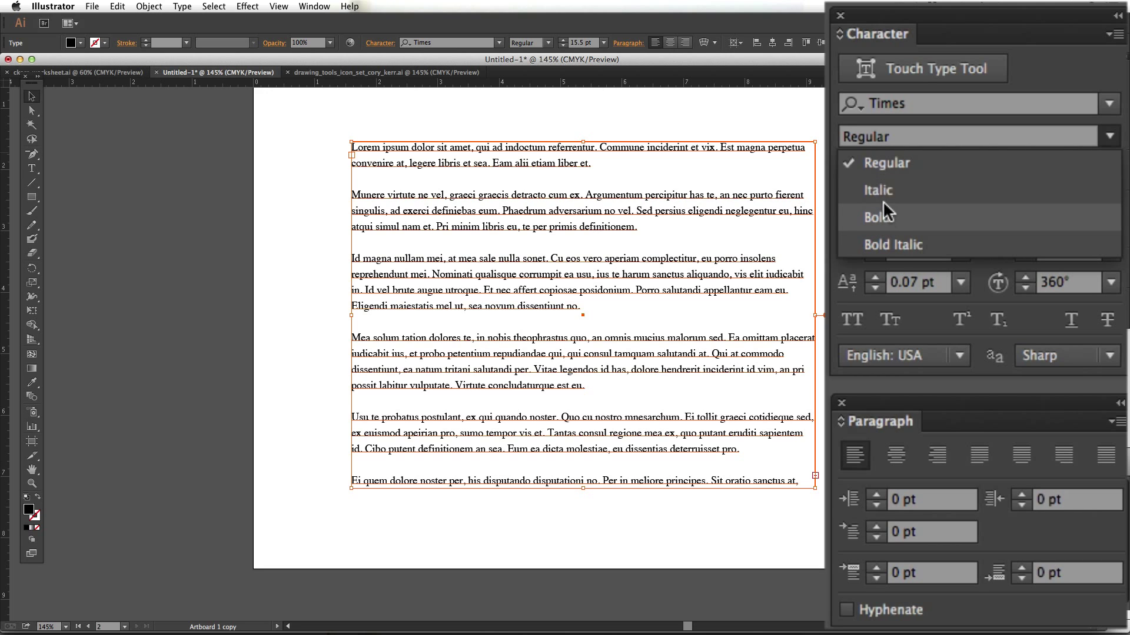
{"action": "left_click", "coordinate": [902, 199]}
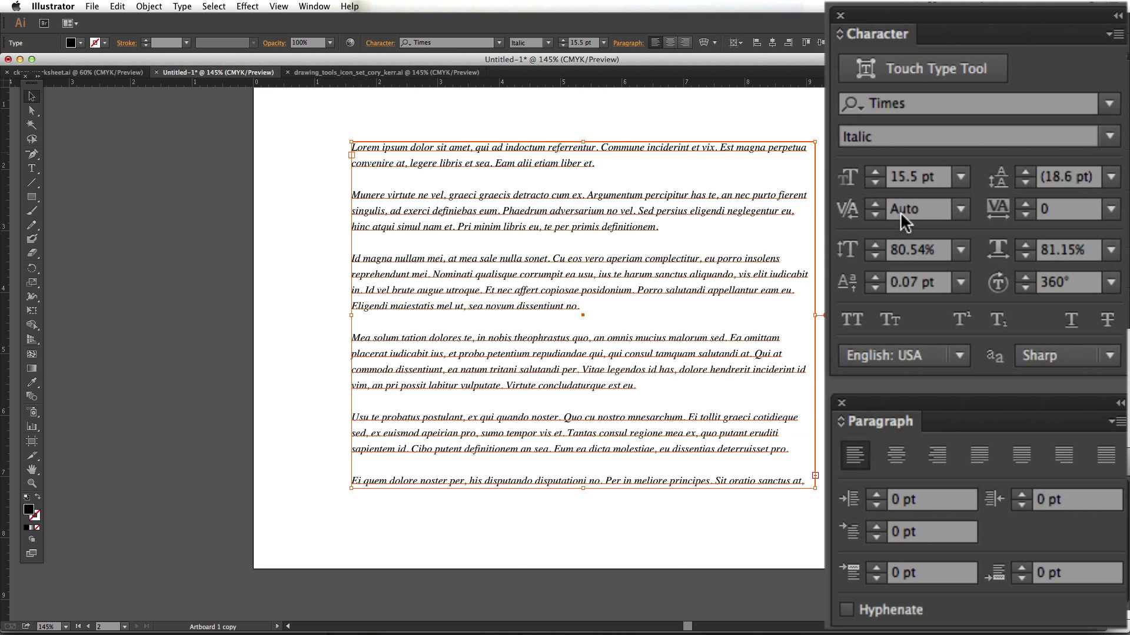
- Try font sizes between 15 pt and 18 pt on the placeholder text in single steps, stopping at 17 pt
{"action": "left_click", "coordinate": [875, 172]}
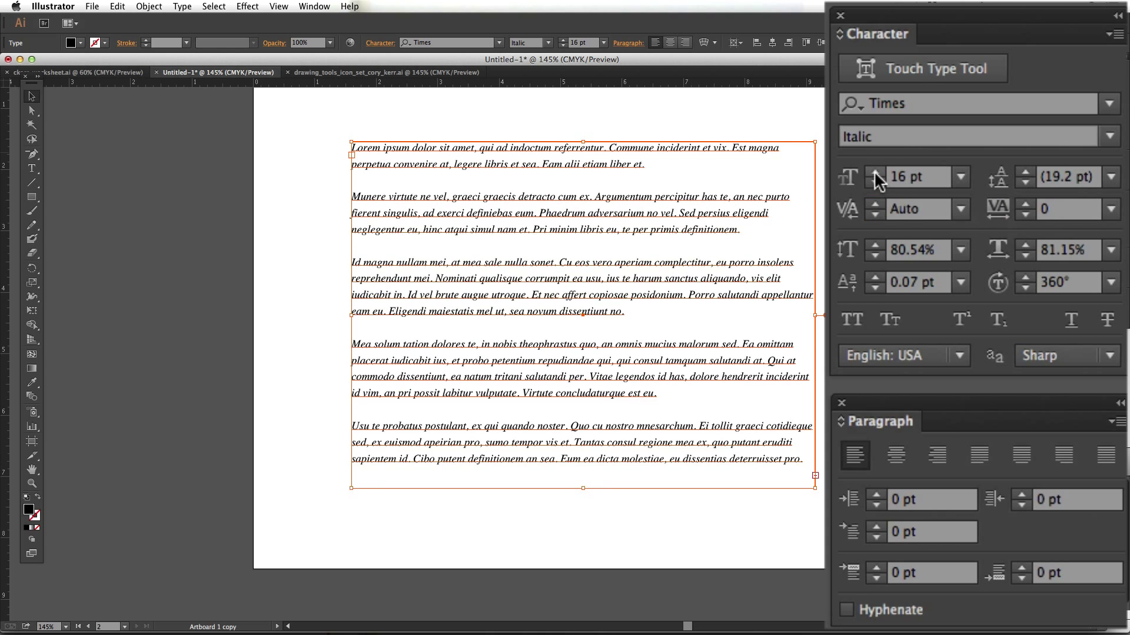
{"action": "left_click", "coordinate": [874, 172]}
{"action": "left_click", "coordinate": [874, 172]}
{"action": "left_click", "coordinate": [873, 180]}
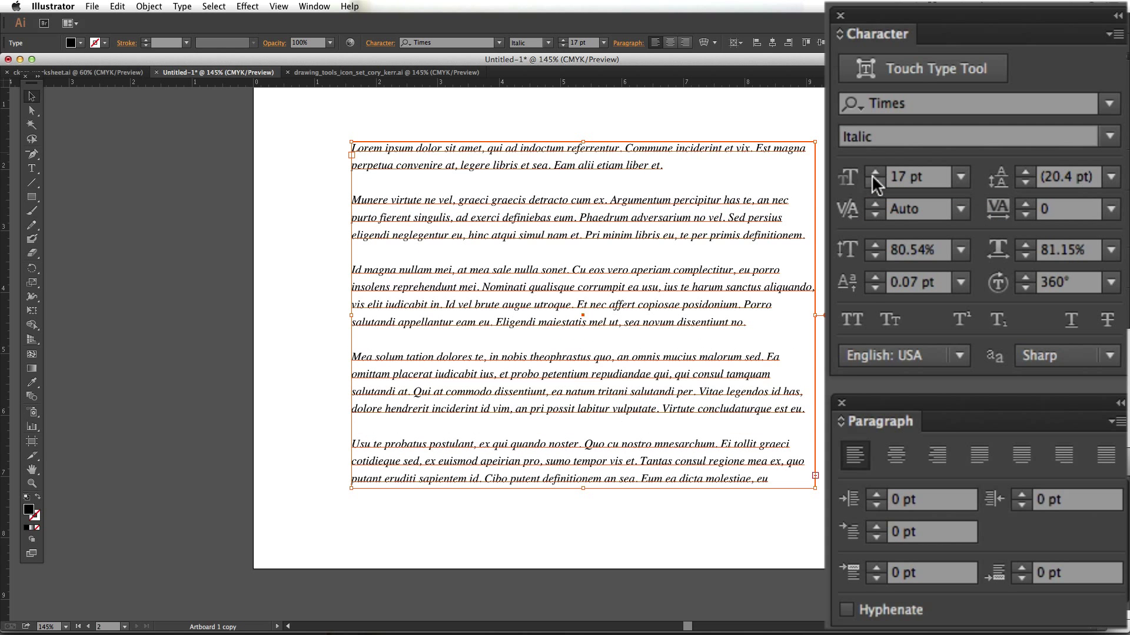
{"action": "left_click", "coordinate": [877, 182]}
{"action": "left_click", "coordinate": [875, 182]}
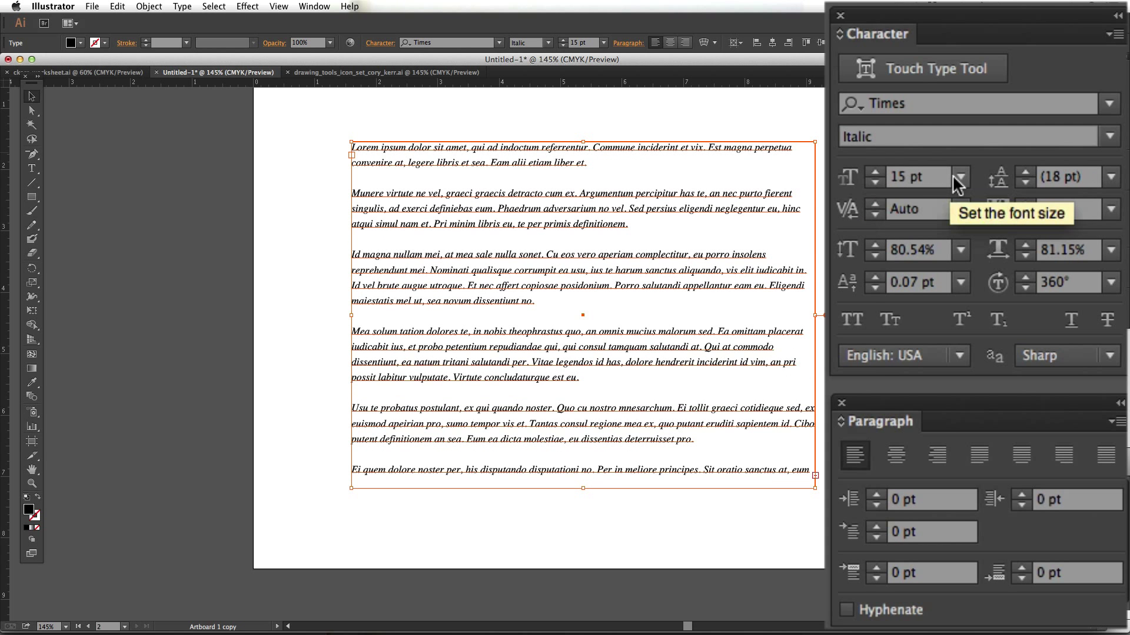
{"action": "left_click", "coordinate": [874, 171]}
{"action": "left_click", "coordinate": [875, 171]}
{"action": "left_click", "coordinate": [874, 171]}
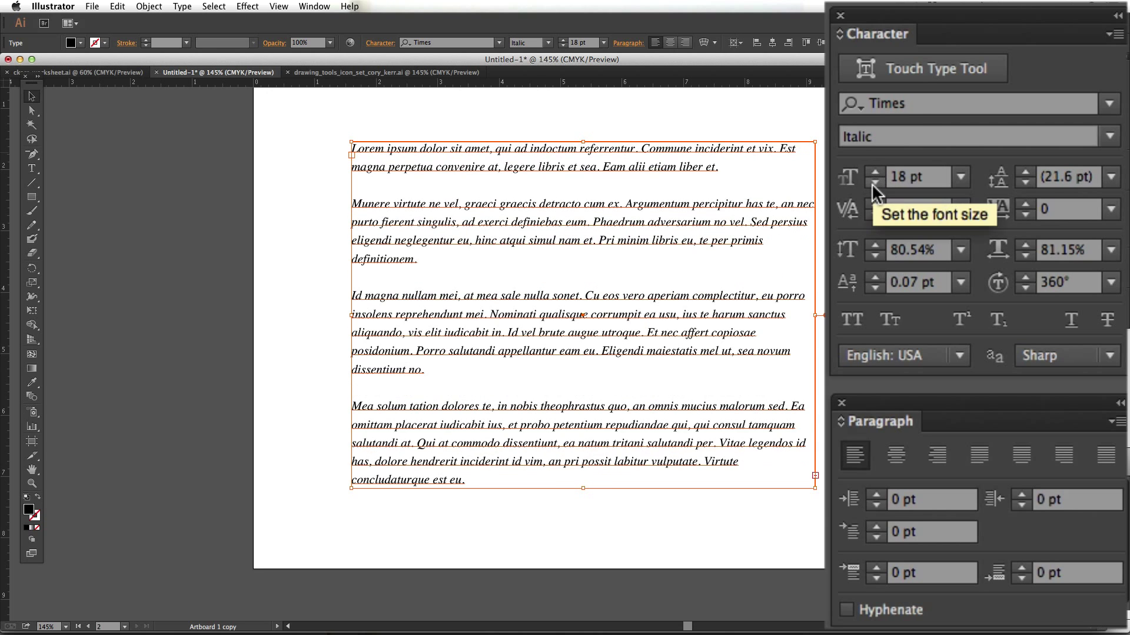
{"action": "left_click", "coordinate": [871, 182]}
{"action": "left_click", "coordinate": [871, 183]}
{"action": "left_click", "coordinate": [871, 181]}
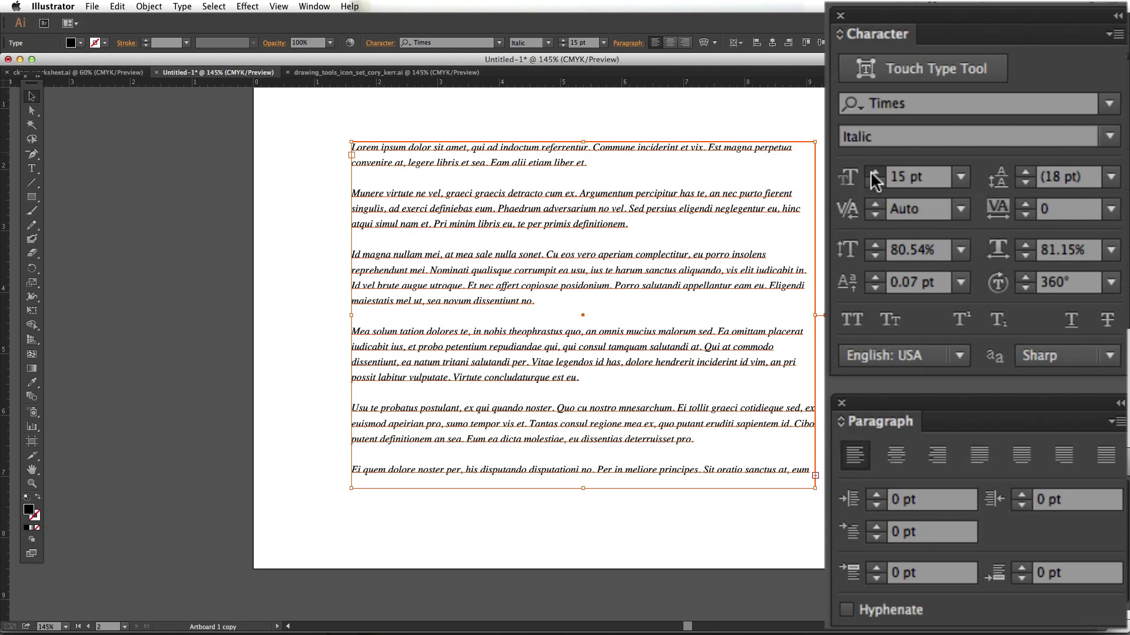
{"action": "left_click", "coordinate": [871, 172]}
{"action": "left_click", "coordinate": [870, 171]}
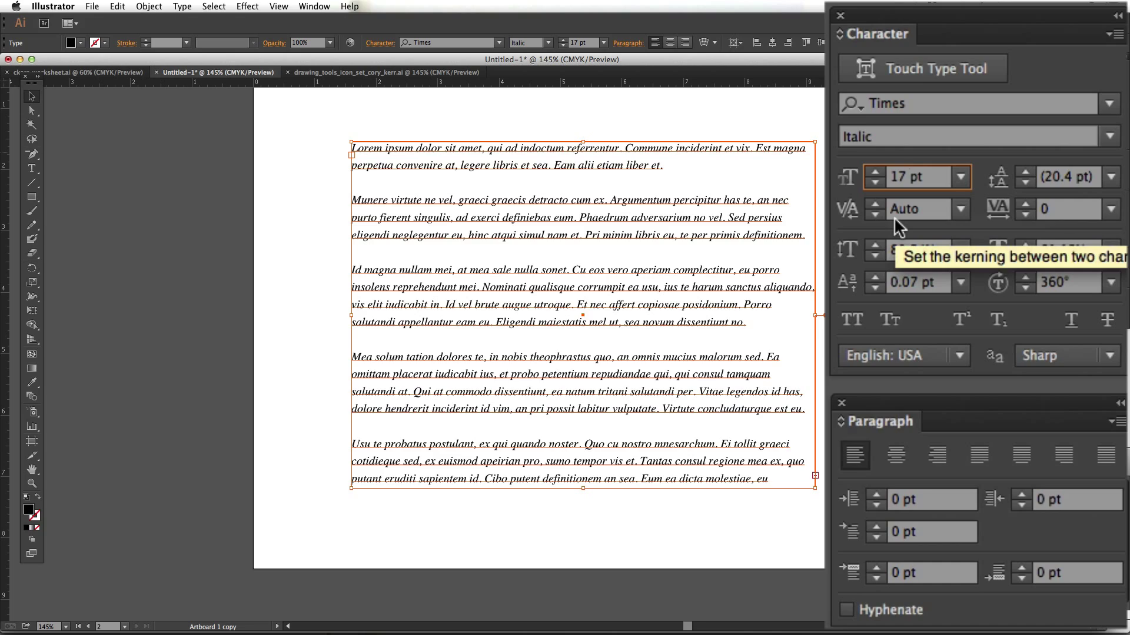
- Enlarge the placeholder text step by step to 25 pt, and reduce it to 18 pt
{"action": "key", "text": "Up"}
{"action": "key", "text": "Up"}
{"action": "key", "text": "Up"}
{"action": "key", "text": "Up"}
{"action": "key", "text": "Up"}
{"action": "key", "text": "Up"}
{"action": "key", "text": "Up"}
{"action": "key", "text": "Up"}
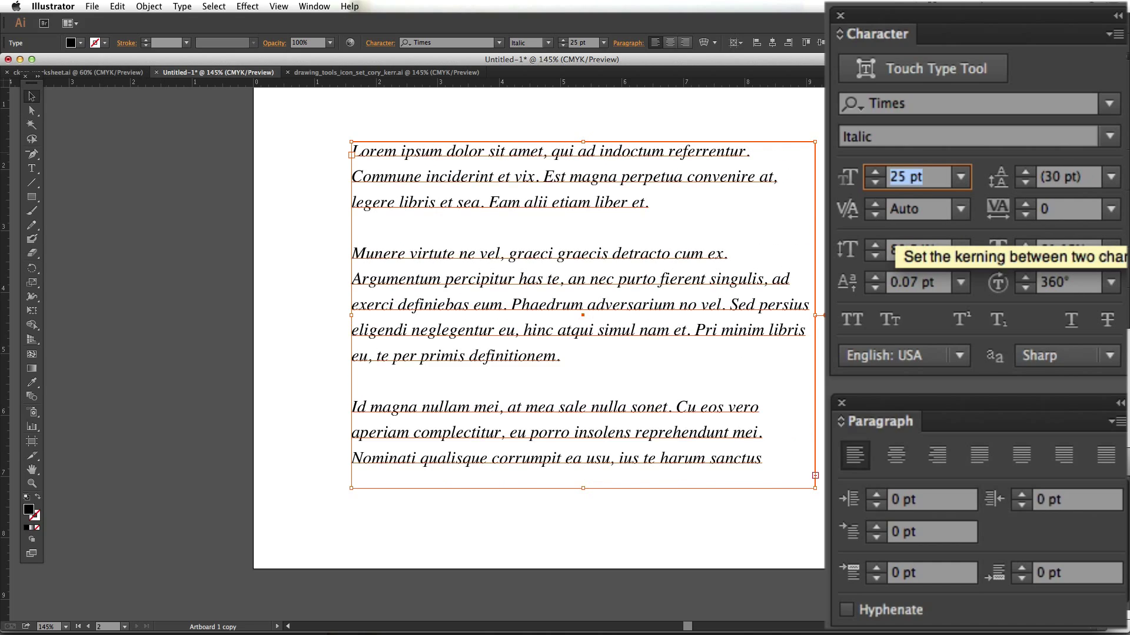
{"action": "key", "text": "Down"}
{"action": "key", "text": "Down"}
{"action": "key", "text": "Down"}
{"action": "key", "text": "Down"}
{"action": "key", "text": "Down"}
{"action": "key", "text": "Down"}
{"action": "key", "text": "Down"}
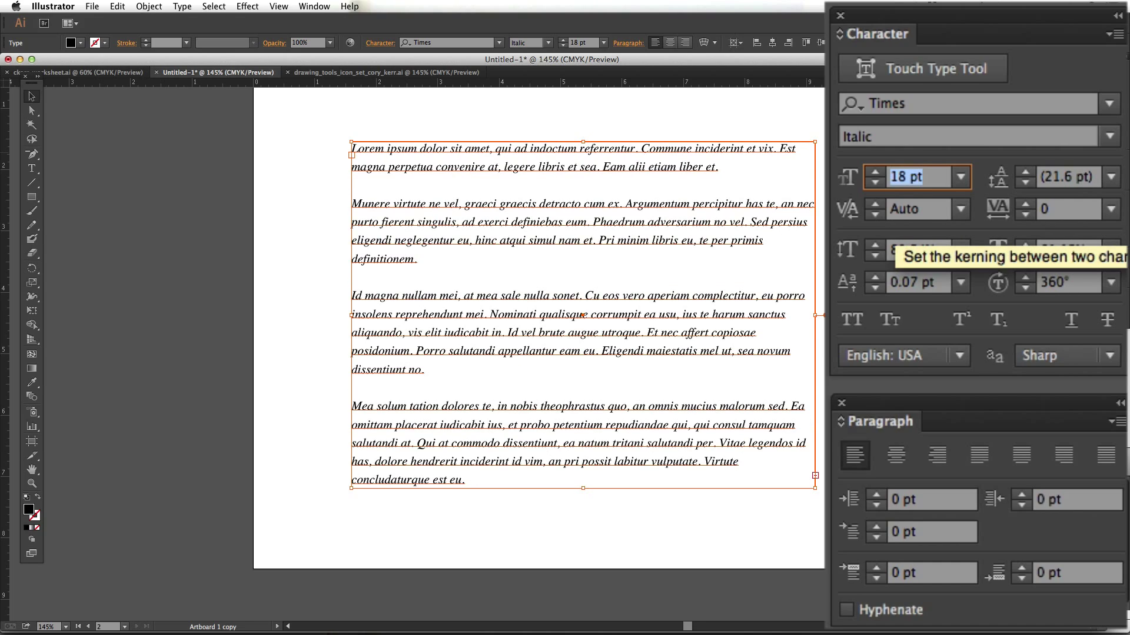
- Try font sizes of 60 pt and 52.78 pt on the placeholder text, and settle on 14 pt
{"action": "left_click", "coordinate": [960, 176]}
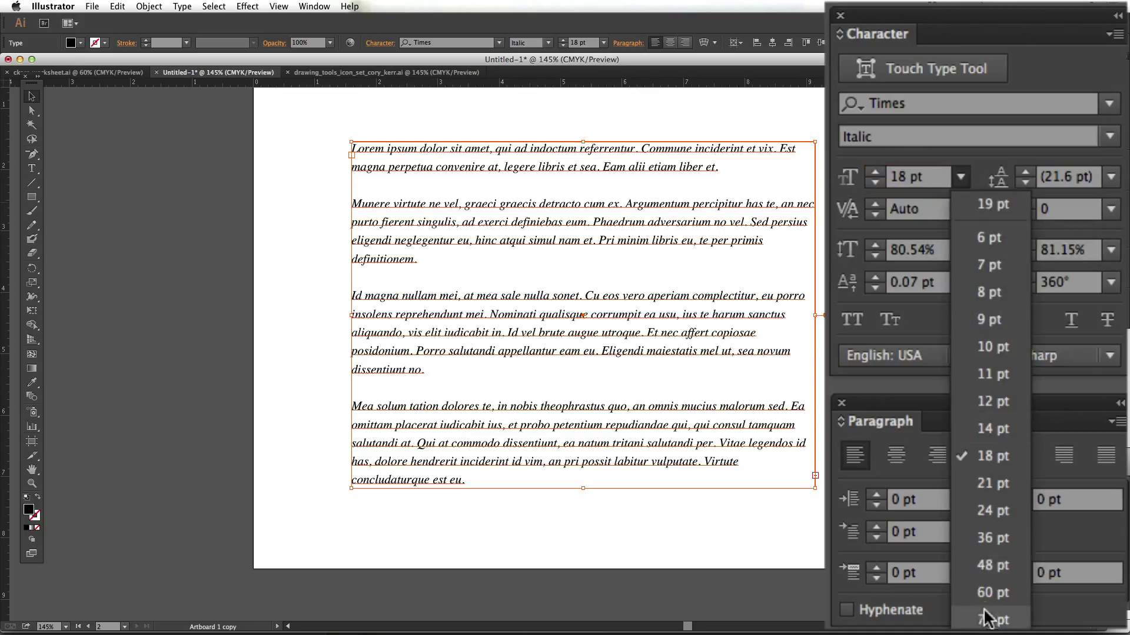
{"action": "left_click", "coordinate": [990, 593]}
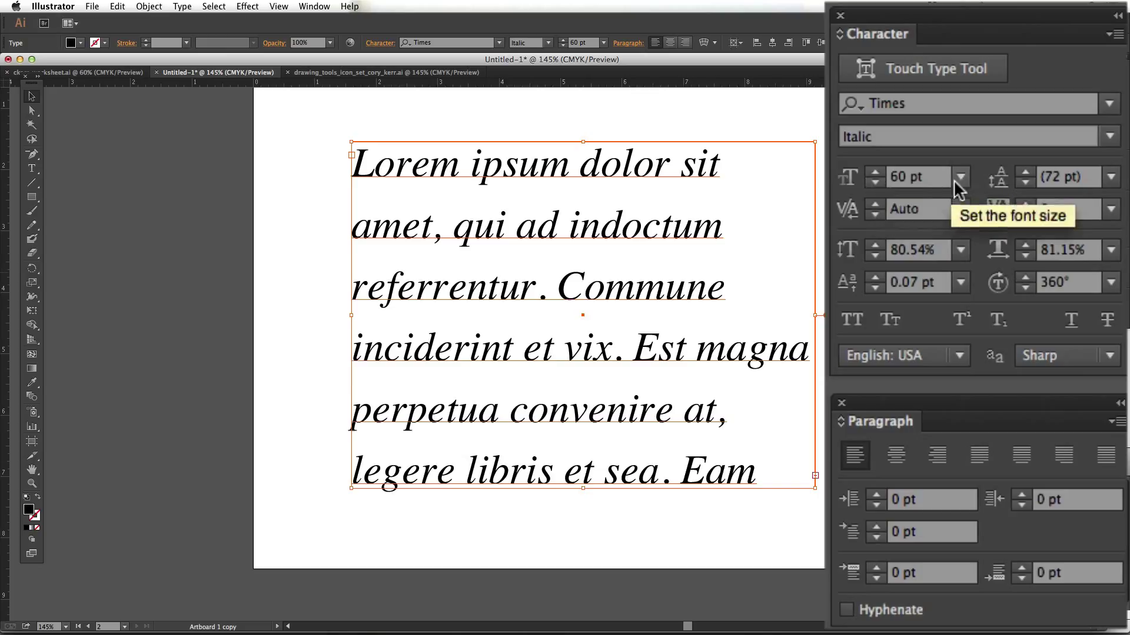
{"action": "left_click", "coordinate": [903, 177]}
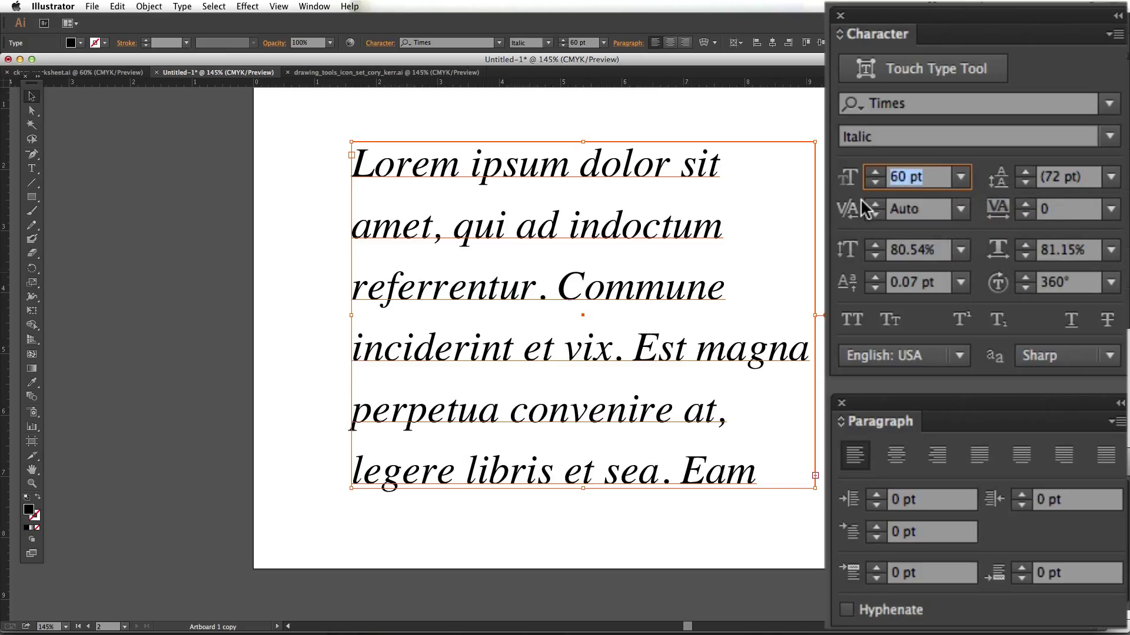
{"action": "type", "text": "52.78"}
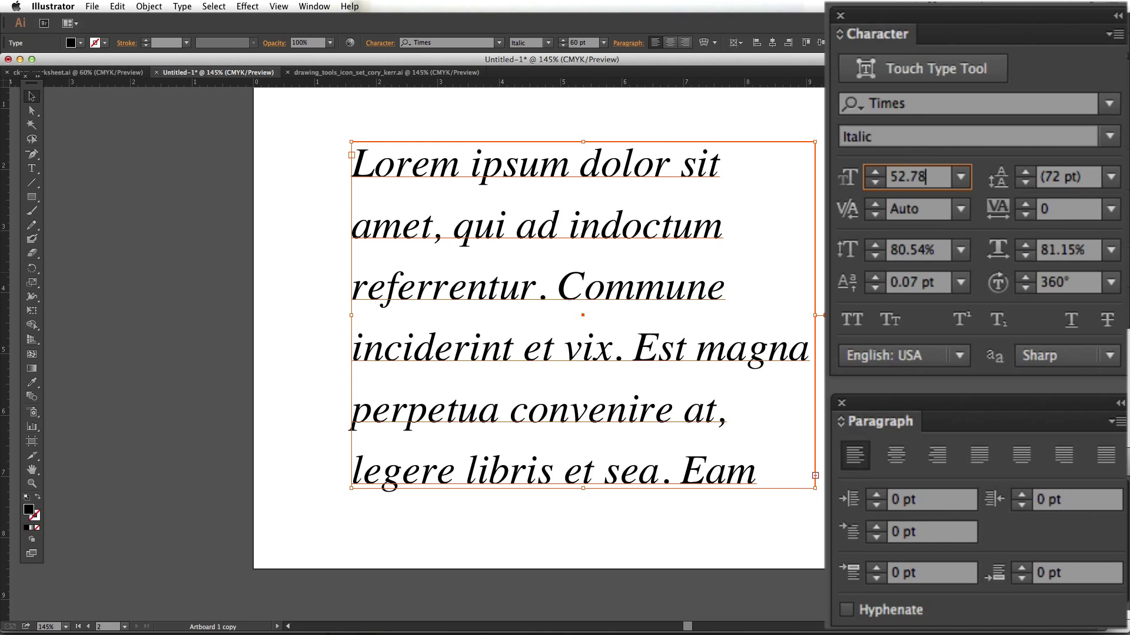
{"action": "key", "text": "Return"}
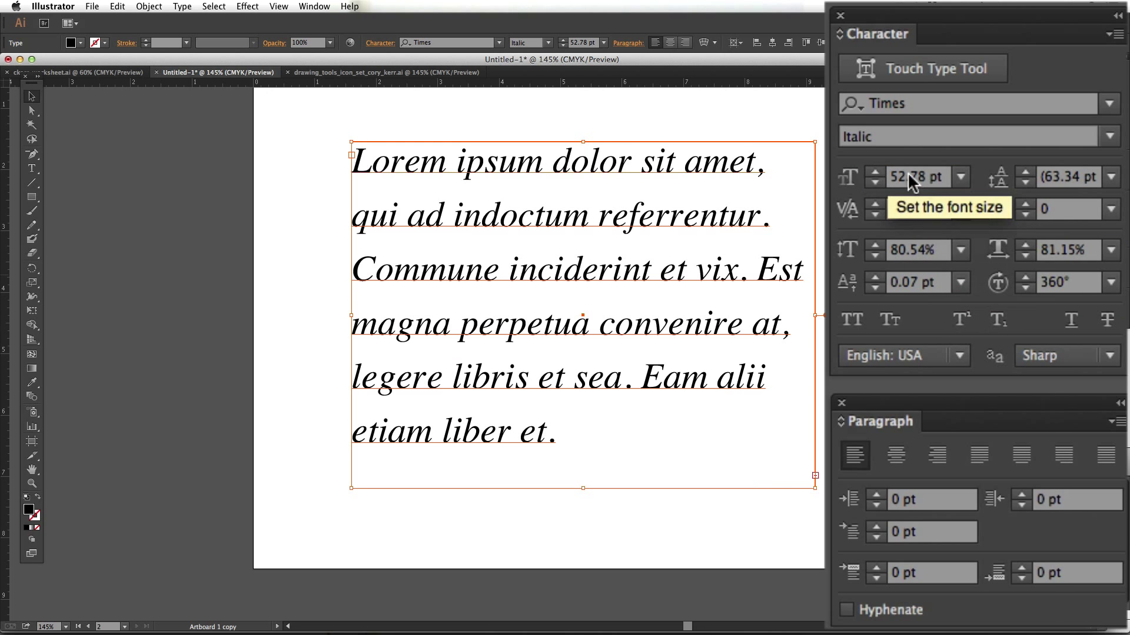
{"action": "left_click", "coordinate": [961, 176]}
{"action": "left_click", "coordinate": [1013, 429]}
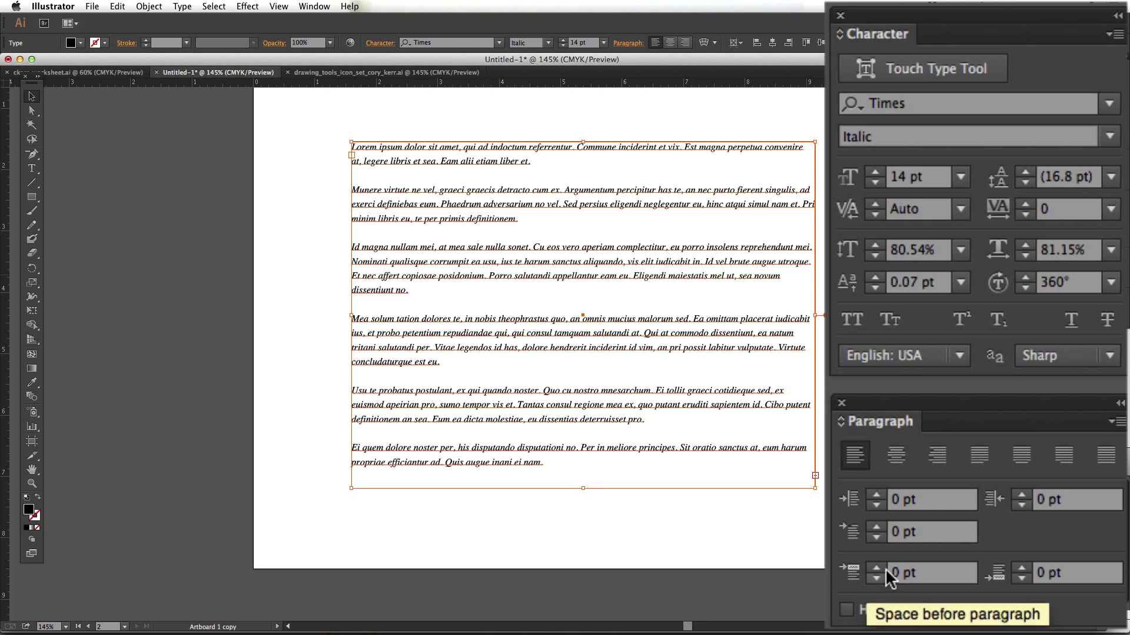
- Raise the placeholder text's leading in single steps to beyond 24 pt, and lower it to 20 pt
{"action": "left_click", "coordinate": [1025, 171]}
{"action": "left_click", "coordinate": [1024, 170]}
{"action": "left_click", "coordinate": [1026, 172]}
{"action": "left_click", "coordinate": [1026, 171]}
{"action": "left_click", "coordinate": [1026, 171]}
{"action": "left_click", "coordinate": [1025, 171]}
{"action": "left_click", "coordinate": [1025, 171]}
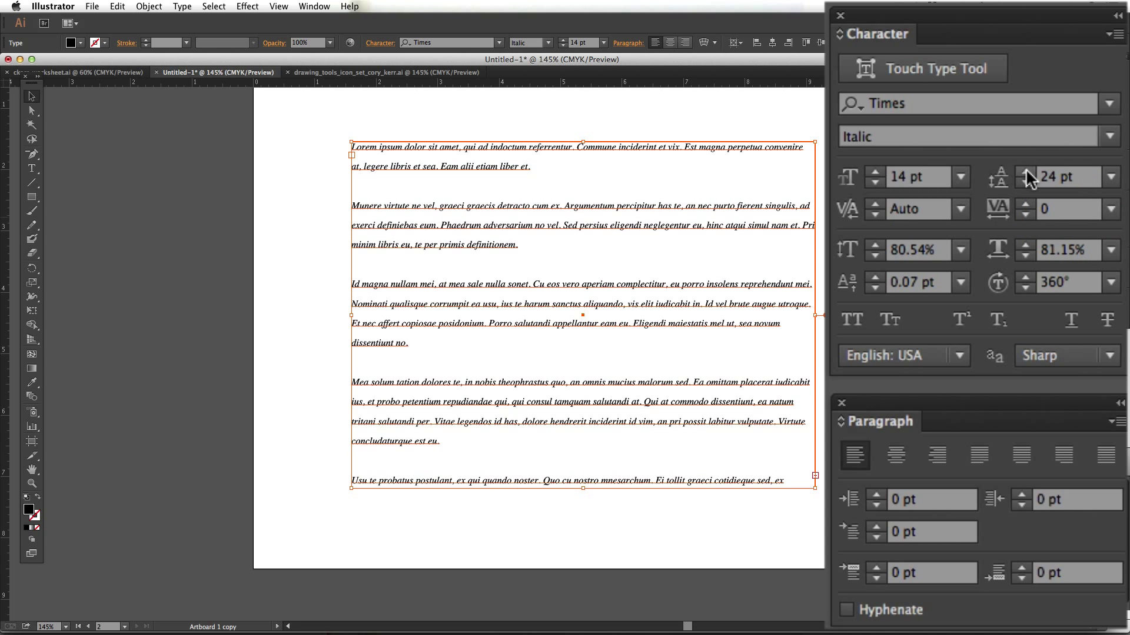
{"action": "left_click", "coordinate": [1026, 170]}
{"action": "left_click", "coordinate": [1026, 170]}
{"action": "left_click", "coordinate": [1026, 170]}
{"action": "left_click", "coordinate": [1025, 182]}
{"action": "left_click", "coordinate": [1026, 182]}
{"action": "left_click", "coordinate": [1025, 182]}
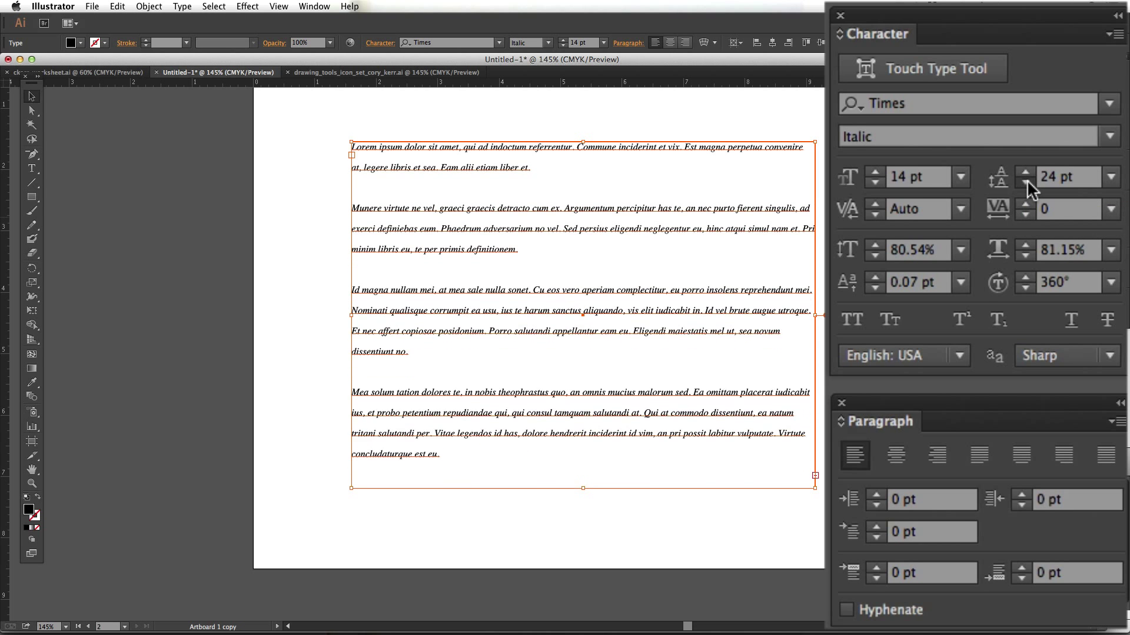
{"action": "left_click", "coordinate": [1026, 182]}
{"action": "left_click", "coordinate": [1025, 182]}
{"action": "left_click", "coordinate": [1025, 182]}
{"action": "left_click", "coordinate": [1026, 182]}
{"action": "left_click", "coordinate": [1026, 181]}
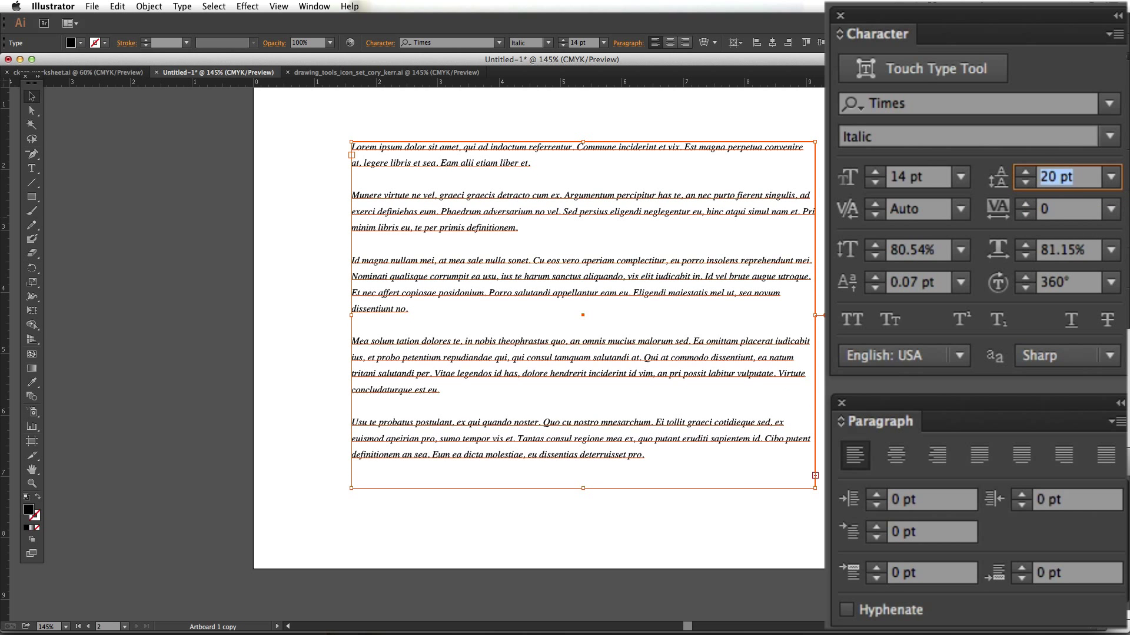
- Nudge the placeholder text's leading up and back down in single steps, stopping at 21 pt
{"action": "key", "text": "Up"}
{"action": "key", "text": "Up"}
{"action": "key", "text": "Up"}
{"action": "key", "text": "Up"}
{"action": "key", "text": "Down"}
{"action": "key", "text": "Down"}
{"action": "key", "text": "Down"}
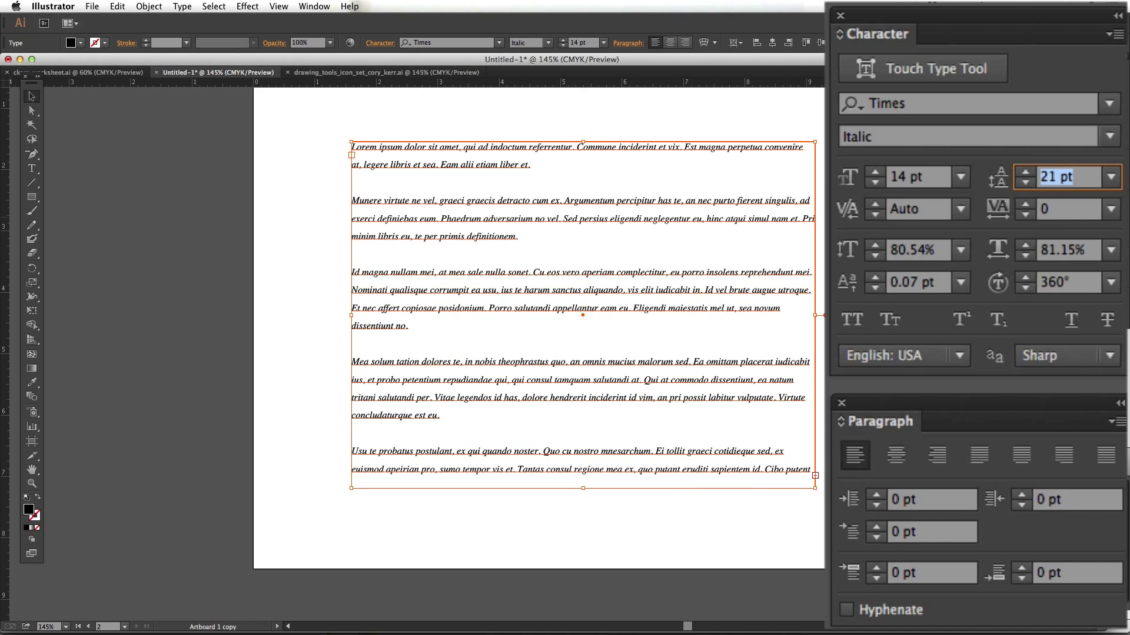
- Try leading values of 15 pt and 18 pt on the placeholder text, and return the leading to Auto
{"action": "type", "text": "15"}
{"action": "key", "text": "Return"}
{"action": "left_click", "coordinate": [1111, 176]}
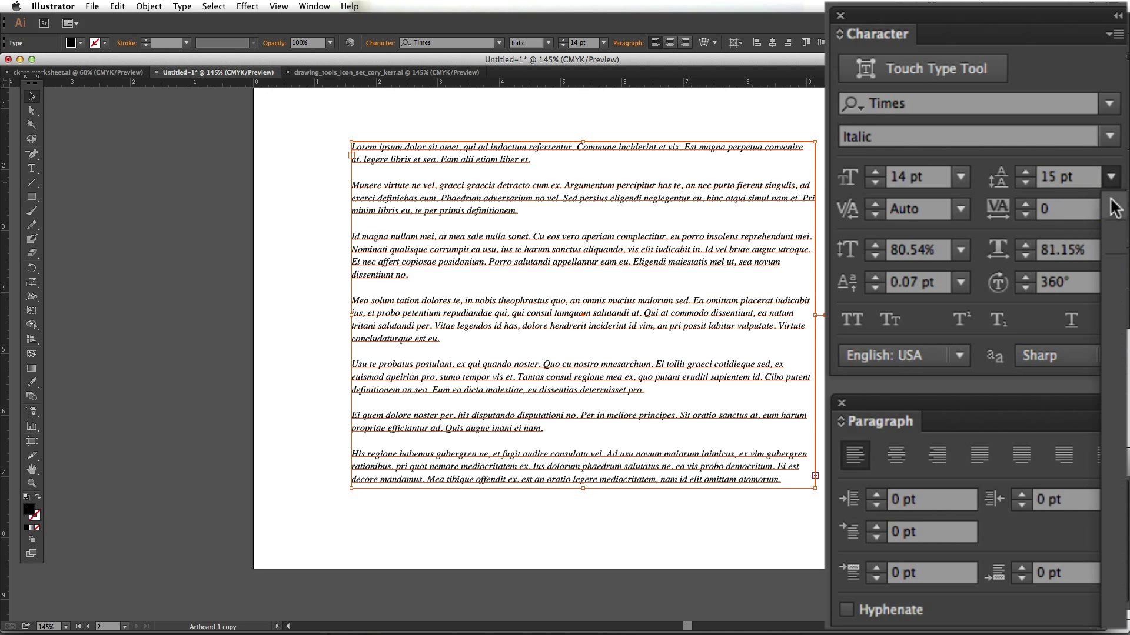
{"action": "left_click", "coordinate": [1115, 489]}
{"action": "left_click", "coordinate": [1111, 176]}
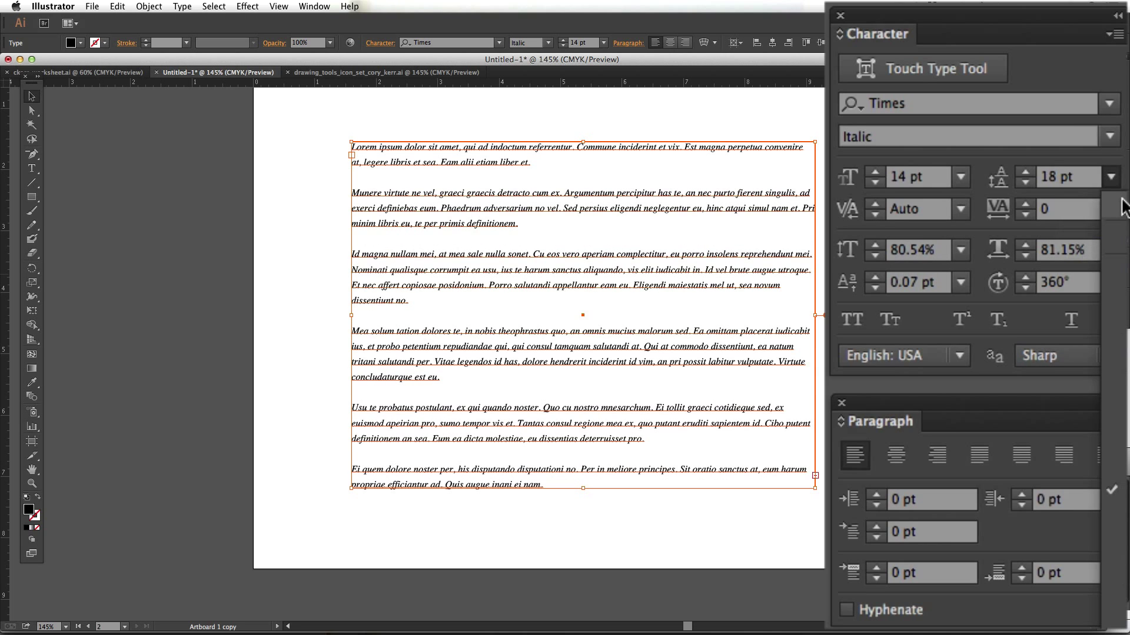
{"action": "left_click", "coordinate": [1118, 207]}
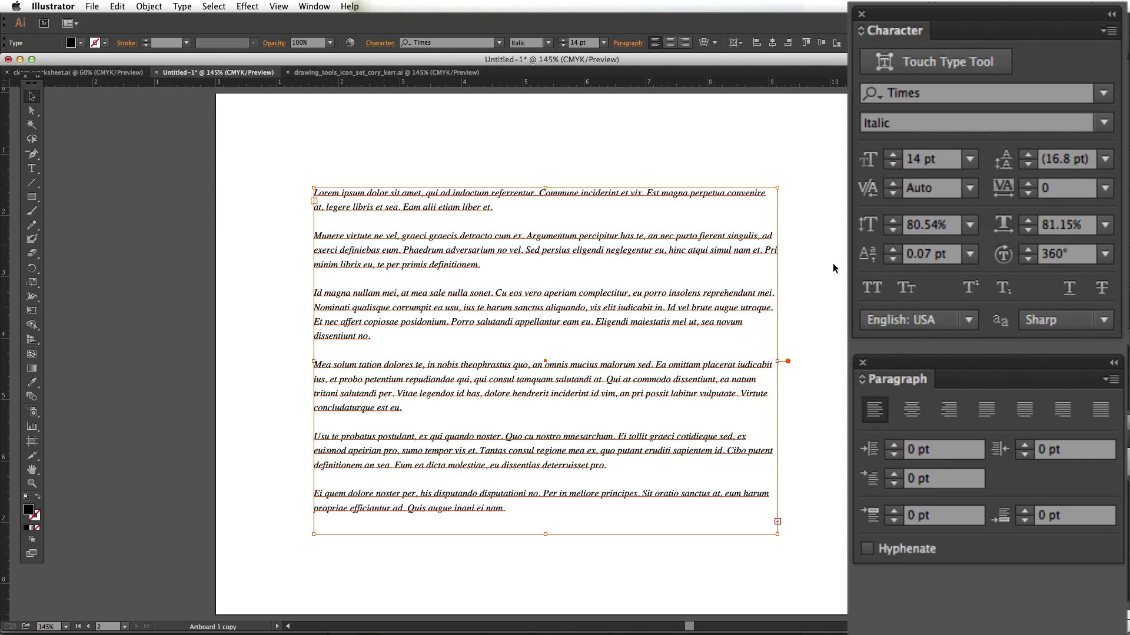
- Enlarge the placeholder text to 72 pt, and set the kerning between "n" and "d" in "indoctum" to 10
{"action": "left_click", "coordinate": [969, 159]}
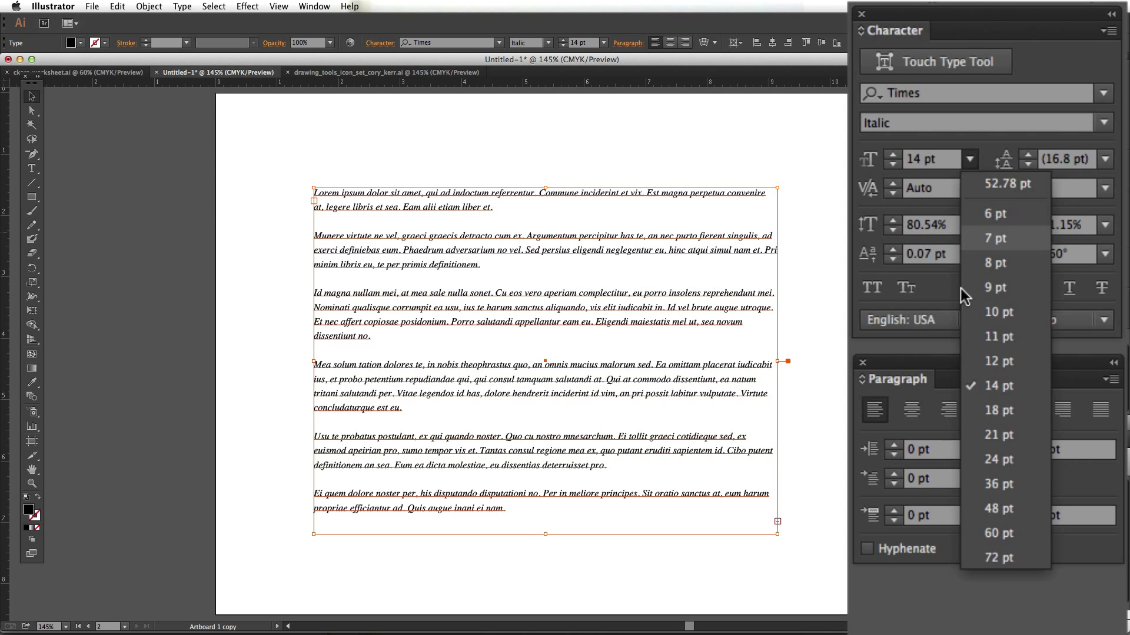
{"action": "left_click", "coordinate": [1069, 573]}
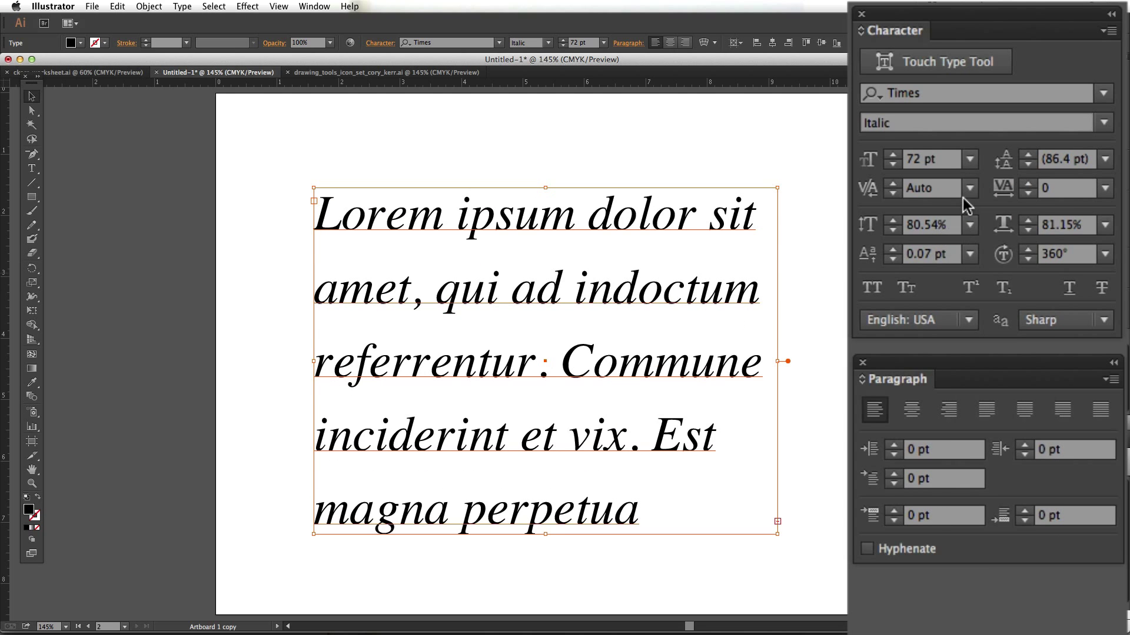
{"action": "double_click", "coordinate": [614, 294]}
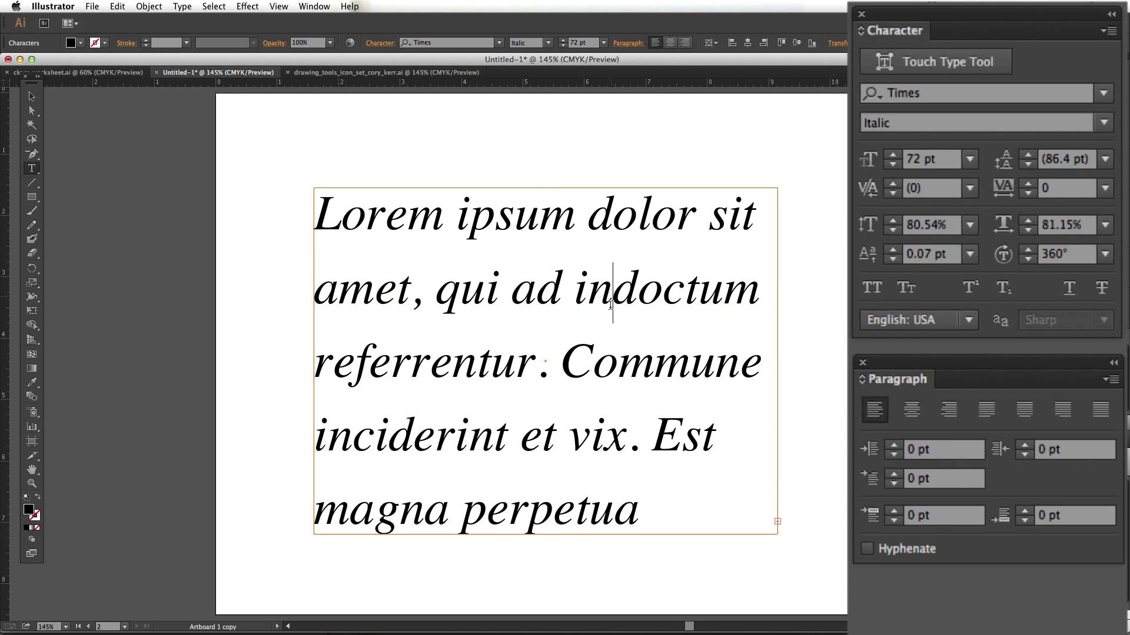
{"action": "left_click", "coordinate": [969, 188]}
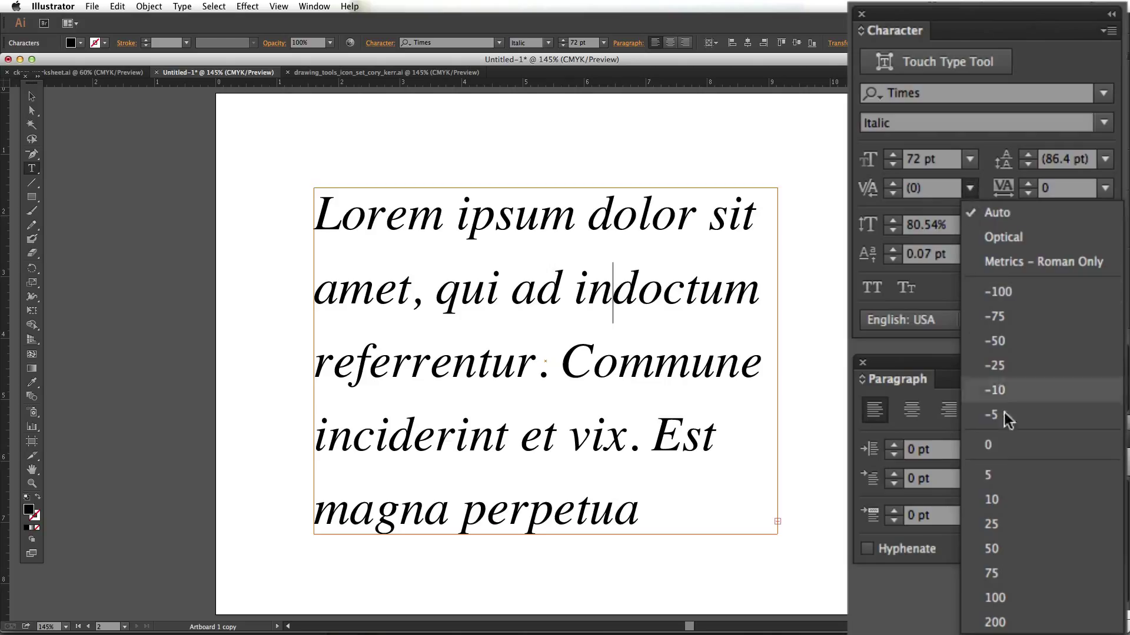
{"action": "left_click", "coordinate": [993, 498]}
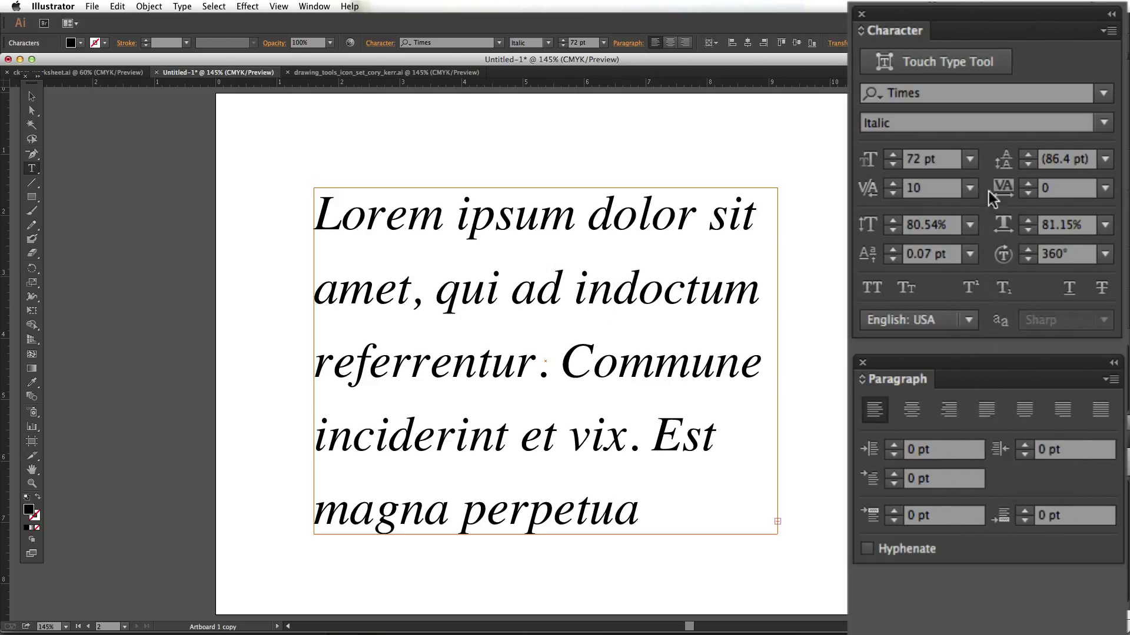
- Try kerning values of 200, -100 and -139 between "n" and "d" in "indoctum", and set the kerning to 0
{"action": "left_click", "coordinate": [969, 188]}
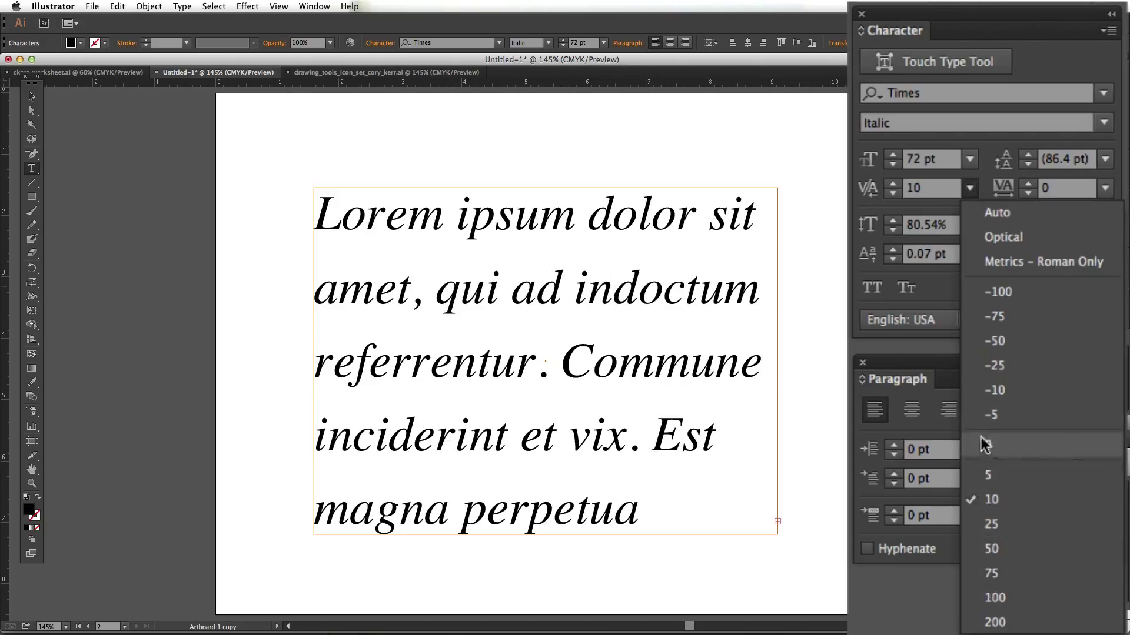
{"action": "left_click", "coordinate": [993, 622]}
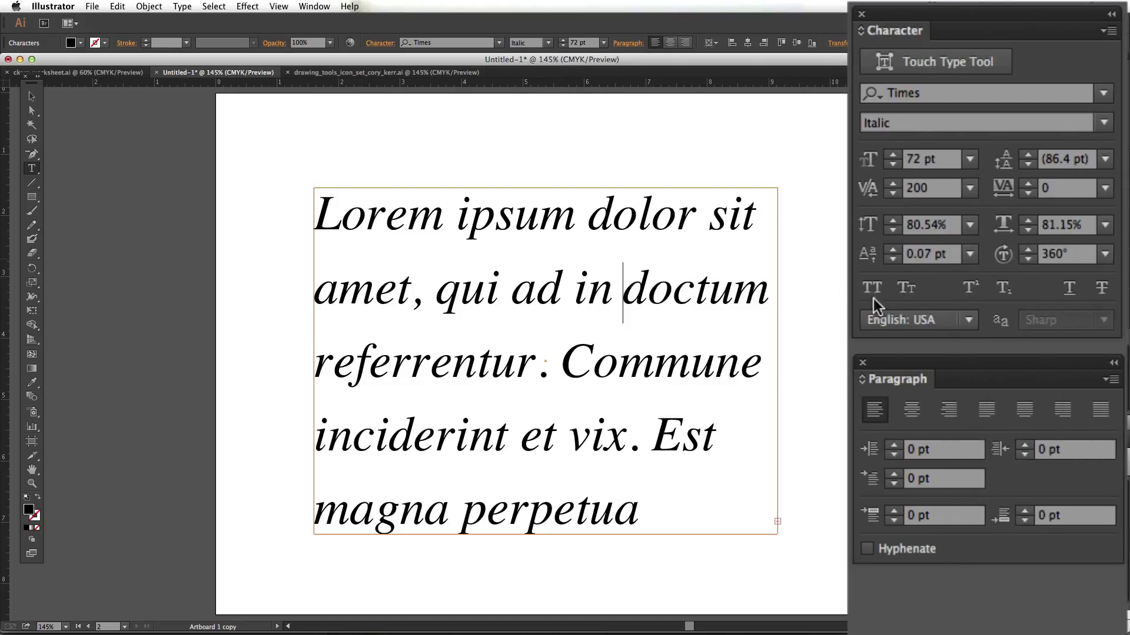
{"action": "left_click", "coordinate": [970, 188]}
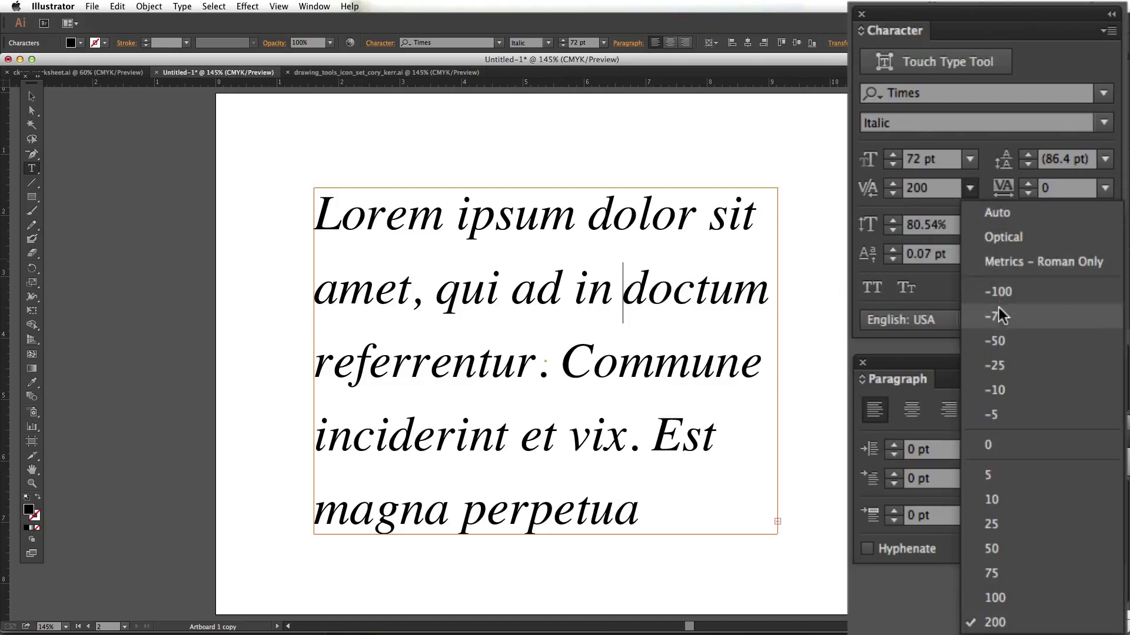
{"action": "left_click", "coordinate": [998, 292]}
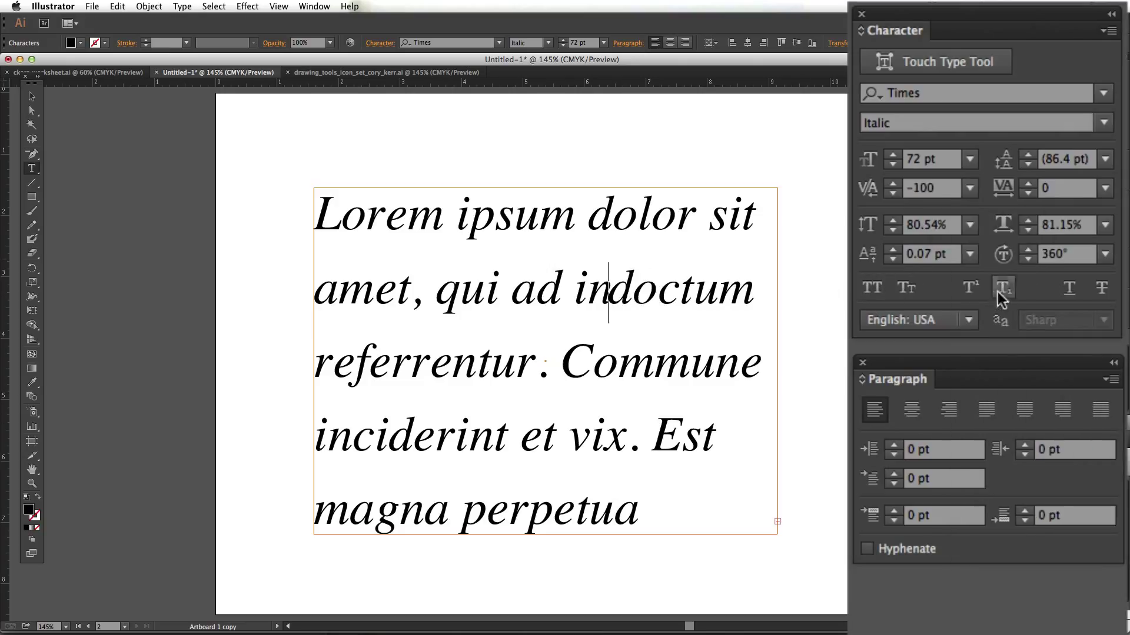
{"action": "left_click", "coordinate": [895, 196]}
{"action": "left_click", "coordinate": [895, 195]}
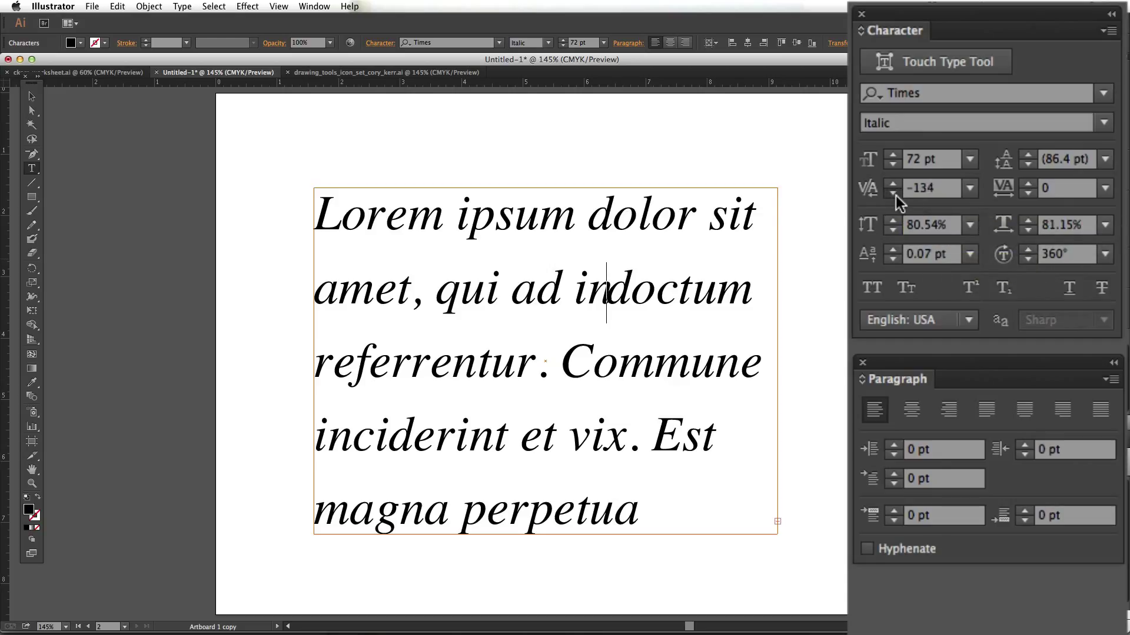
{"action": "left_click", "coordinate": [970, 190]}
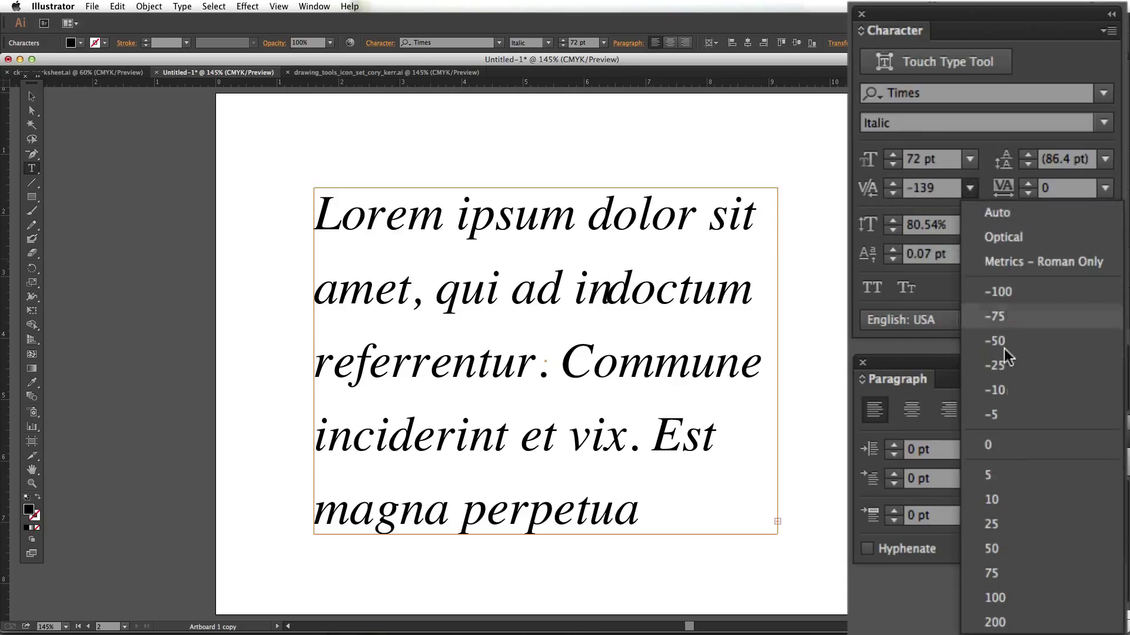
{"action": "left_click", "coordinate": [1009, 445]}
- Try tracking values of 200 and -50 on the line "amet, qui ad indoctum", and reset its tracking to 0
{"action": "left_click_drag", "start_coordinate": [772, 294], "coordinate": [314, 294]}
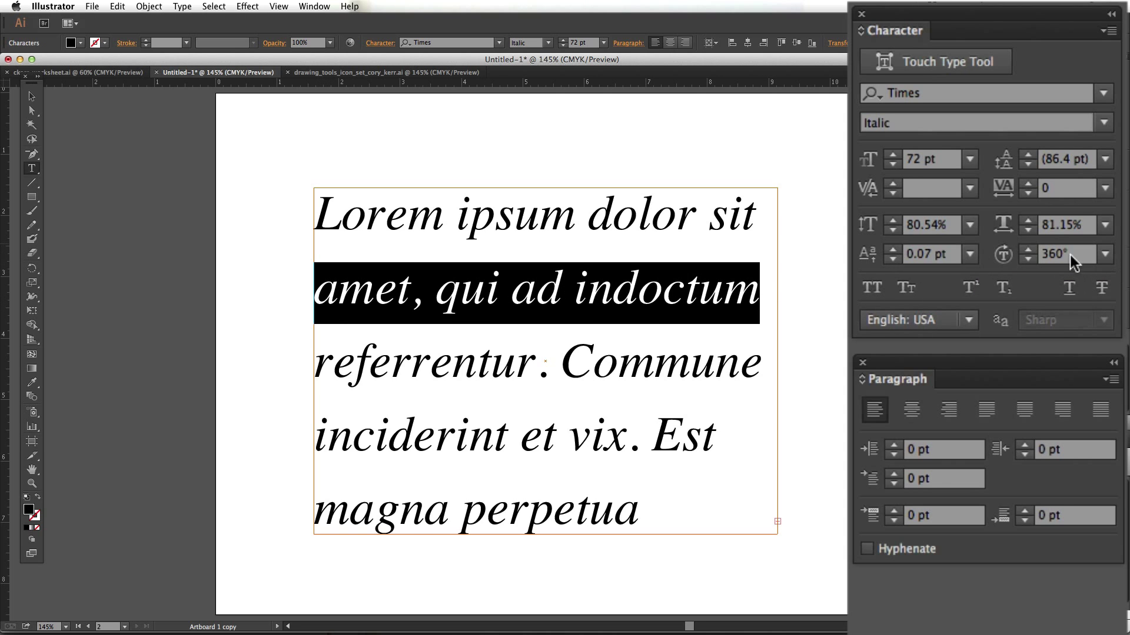
{"action": "left_click", "coordinate": [1105, 187]}
{"action": "left_click", "coordinate": [1112, 543]}
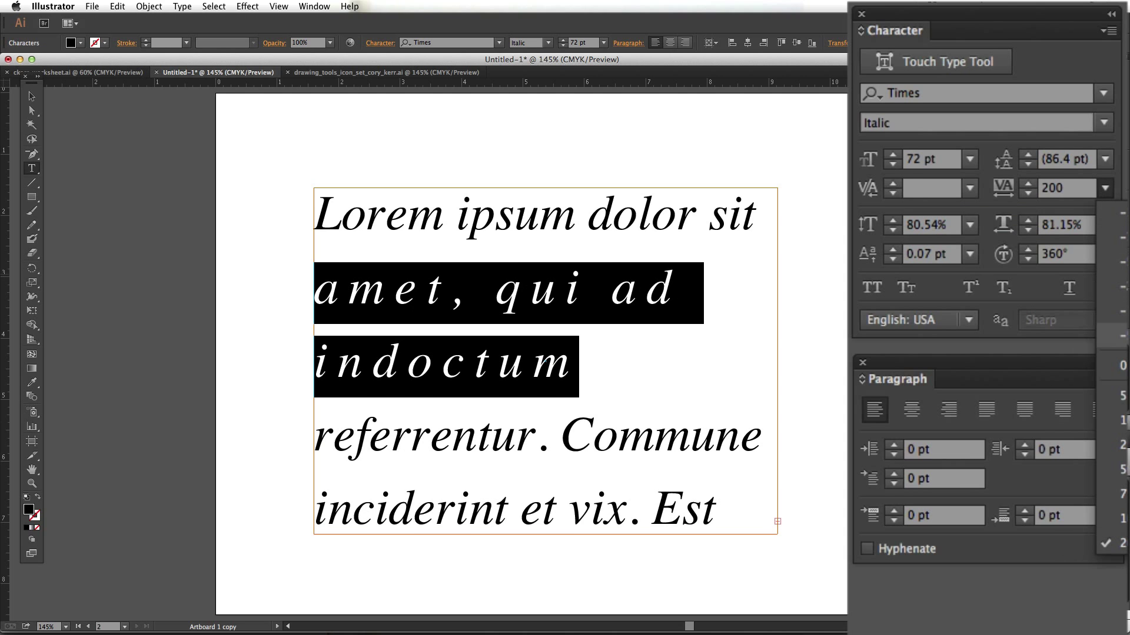
{"action": "left_click", "coordinate": [1115, 262]}
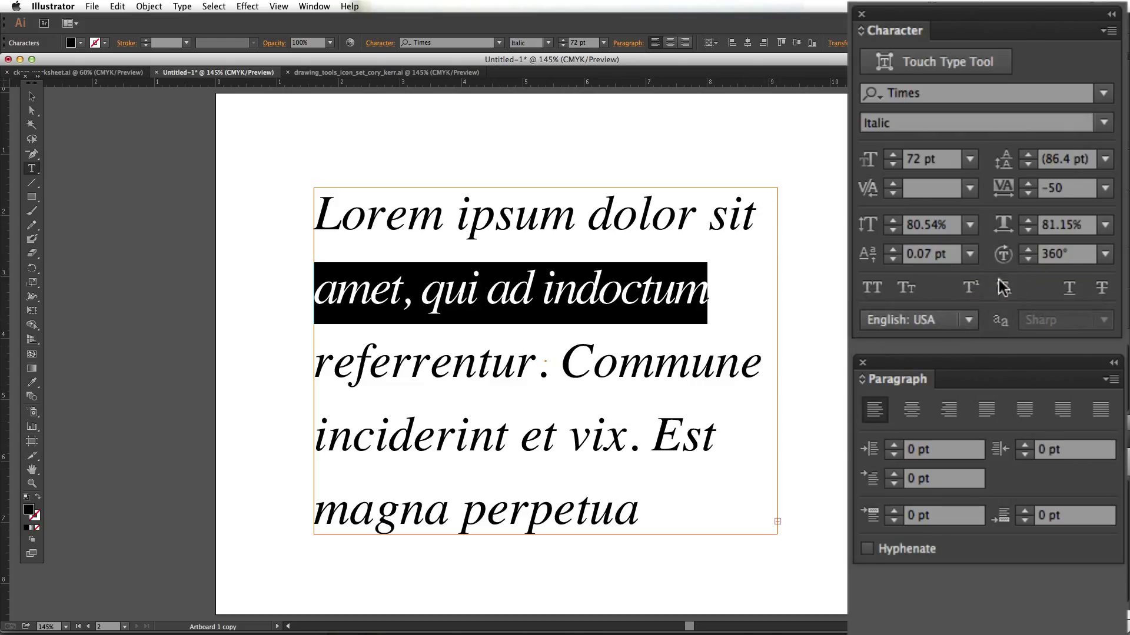
{"action": "left_click", "coordinate": [1104, 187]}
{"action": "left_click", "coordinate": [1112, 366]}
- Select all of the placeholder text and set its font size to 14 pt
{"action": "key", "text": "super+a"}
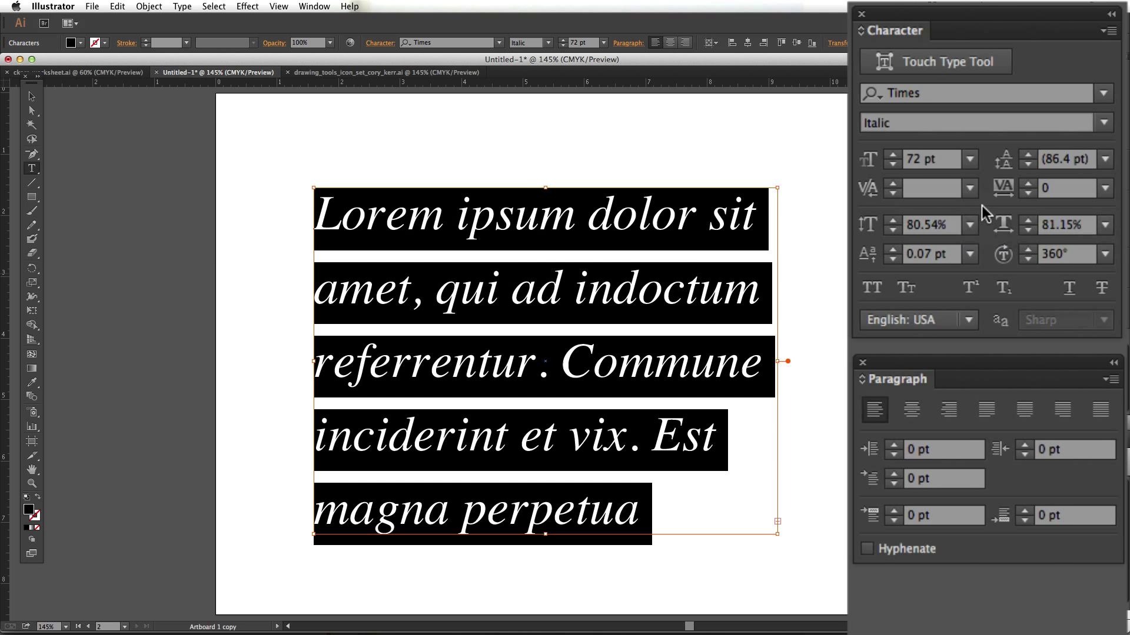
{"action": "left_click", "coordinate": [970, 160]}
{"action": "left_click", "coordinate": [1014, 390]}
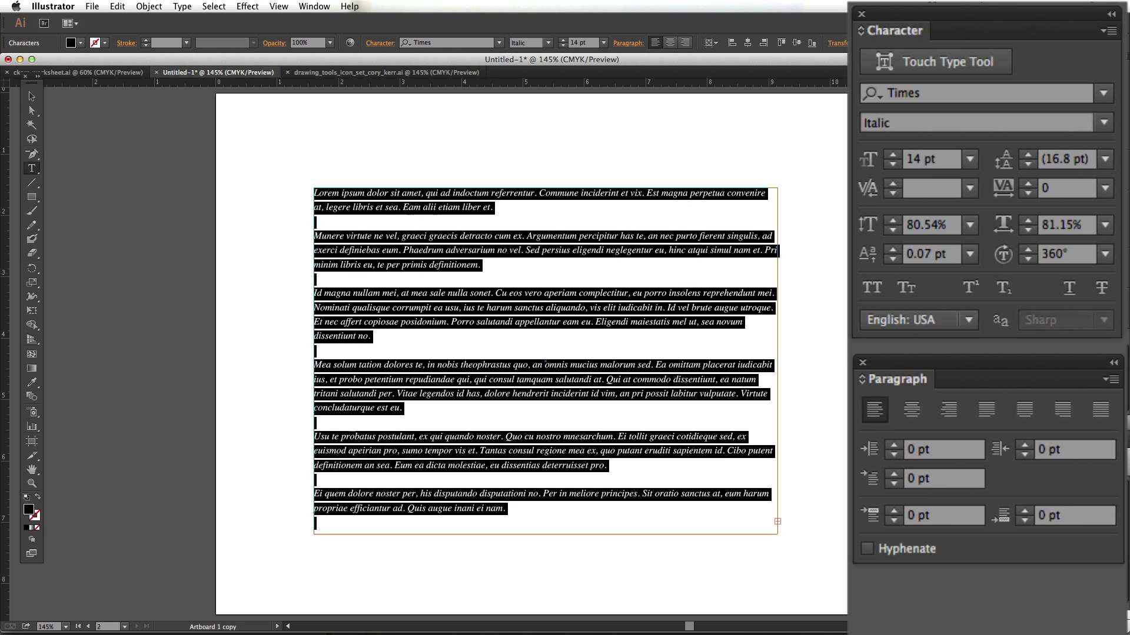
- Set the tracking of the third paragraph's line "Et nec affert … sea novum" to 30, and leave text editing
{"action": "left_click", "coordinate": [748, 327]}
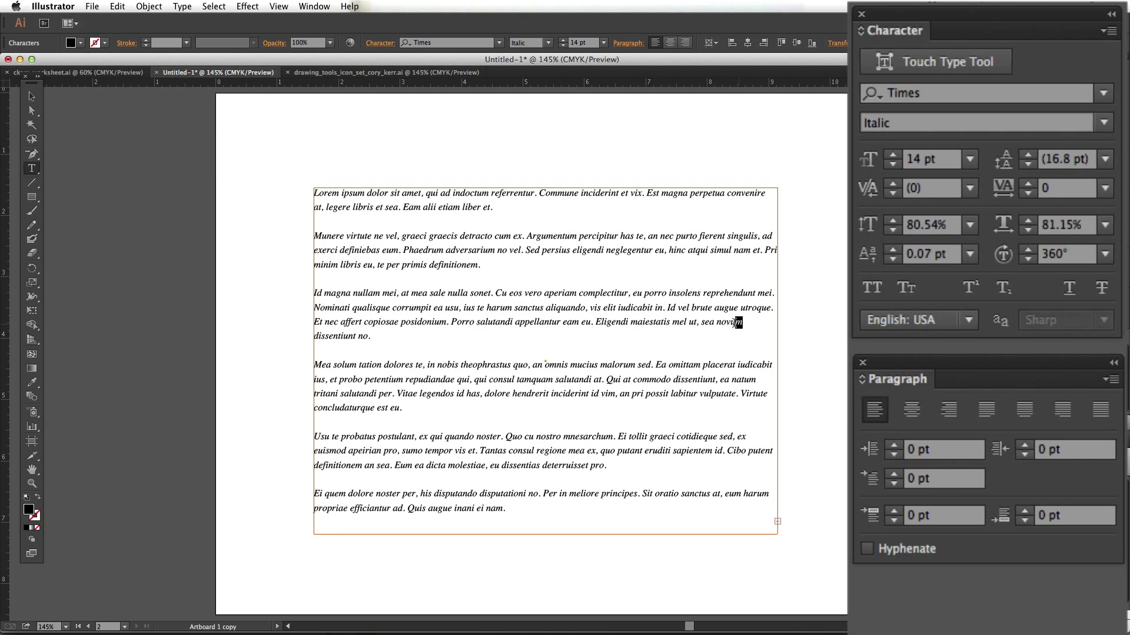
{"action": "left_click_drag", "start_coordinate": [736, 324], "coordinate": [313, 323]}
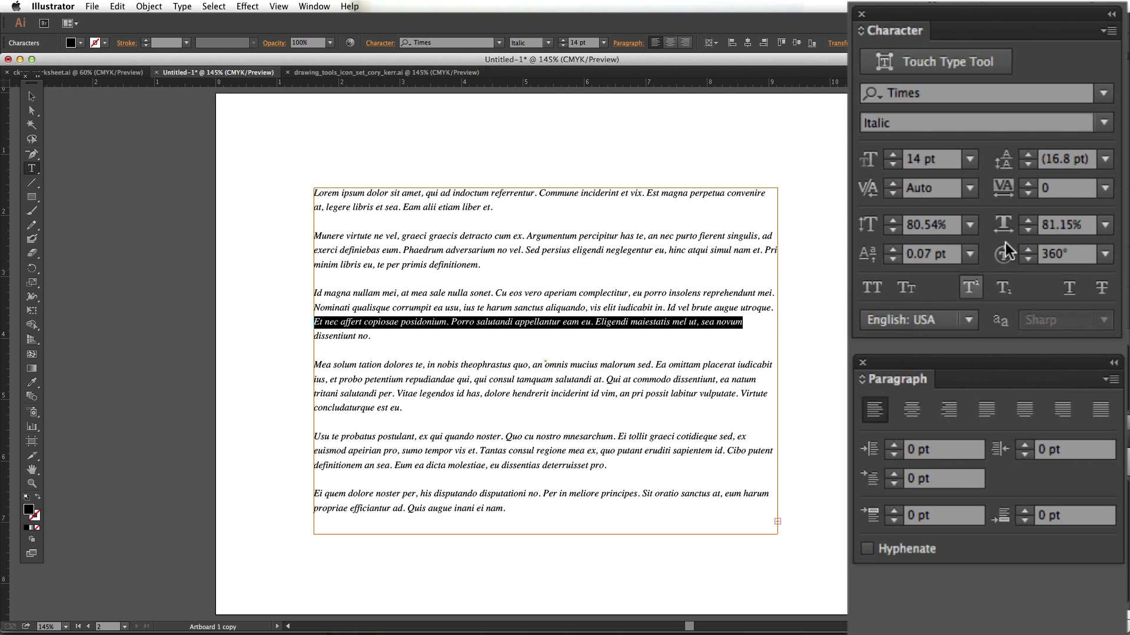
{"action": "left_click", "coordinate": [1031, 184]}
{"action": "left_click_drag", "start_coordinate": [1031, 184], "coordinate": [1031, 185]}
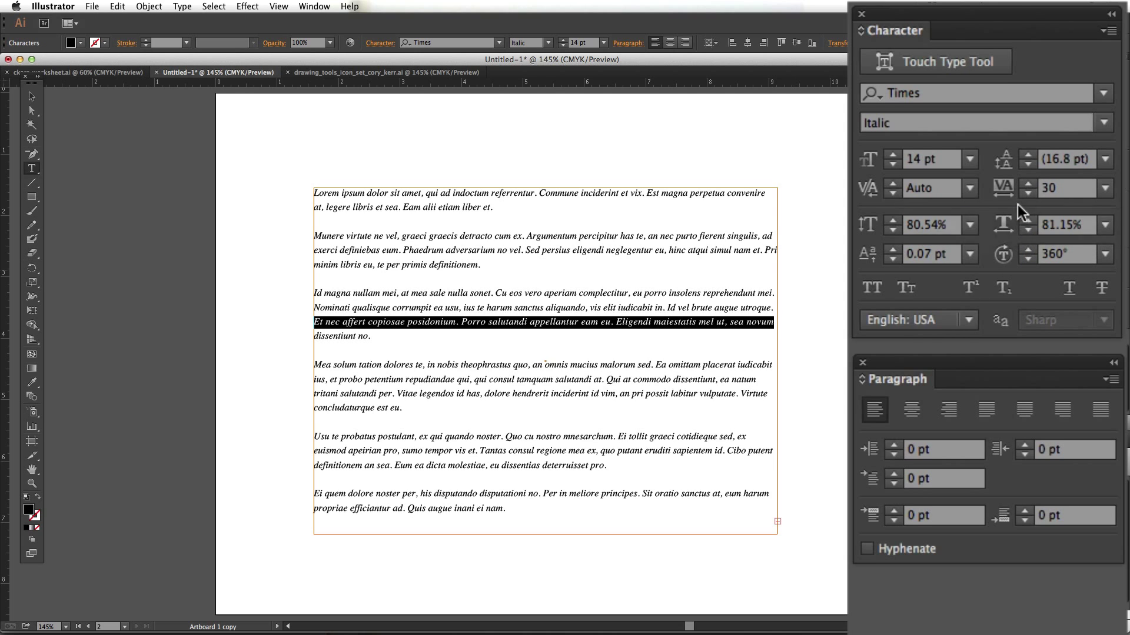
{"action": "left_click", "coordinate": [765, 323]}
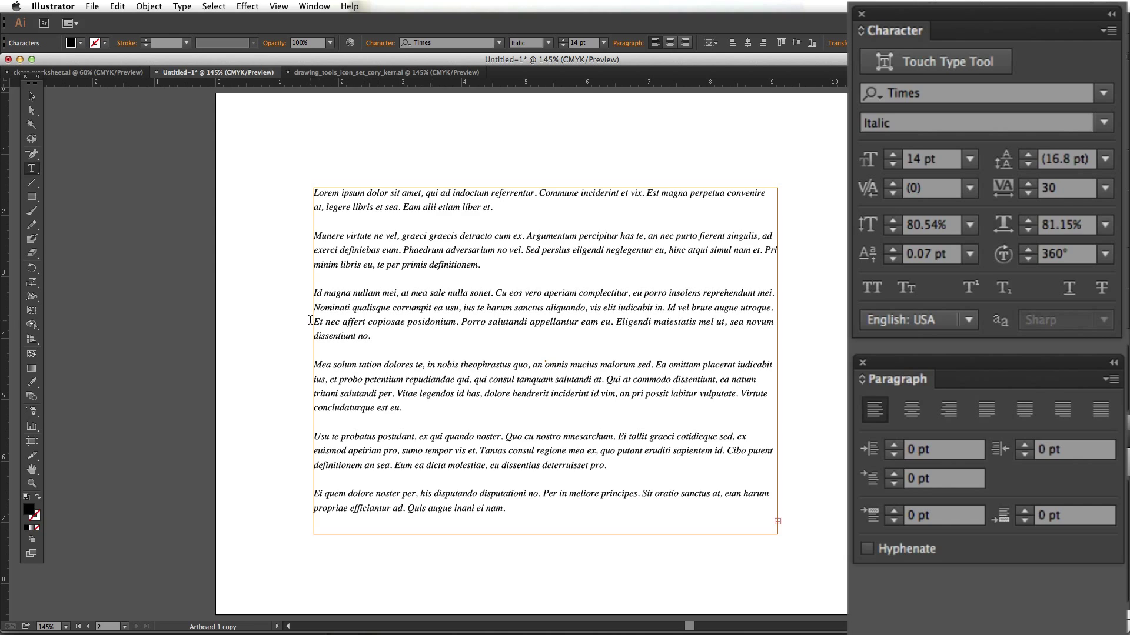
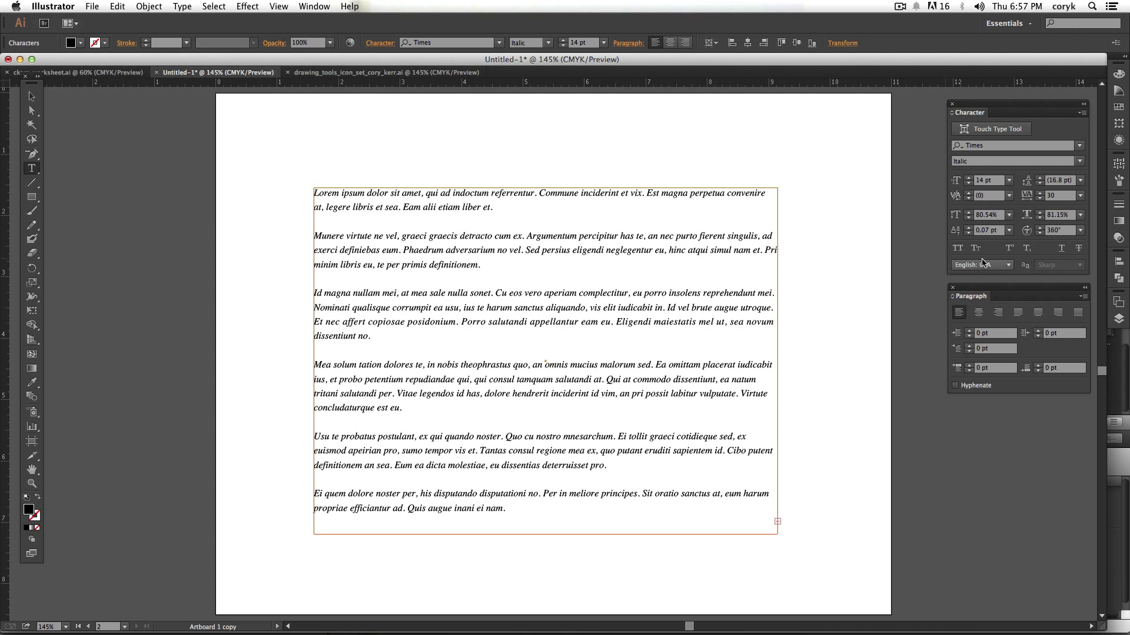
{"action": "key", "text": "Escape"}
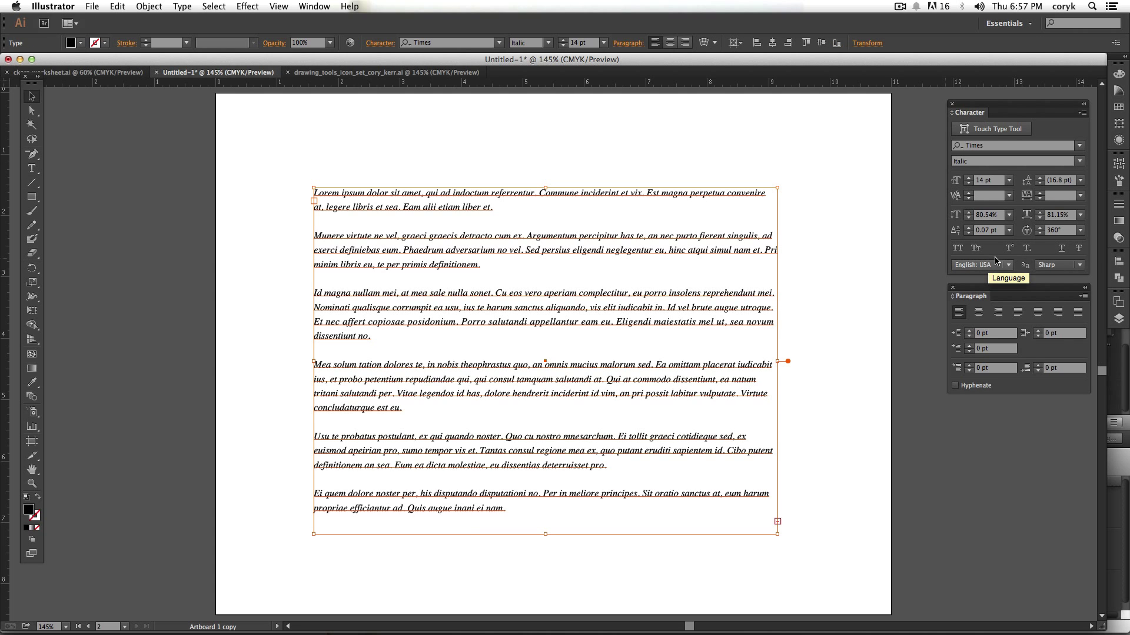
- Try character rotations of 352°, 342° and 90° on the whole text block, and set the rotation to 0°
{"action": "left_click", "coordinate": [1040, 233]}
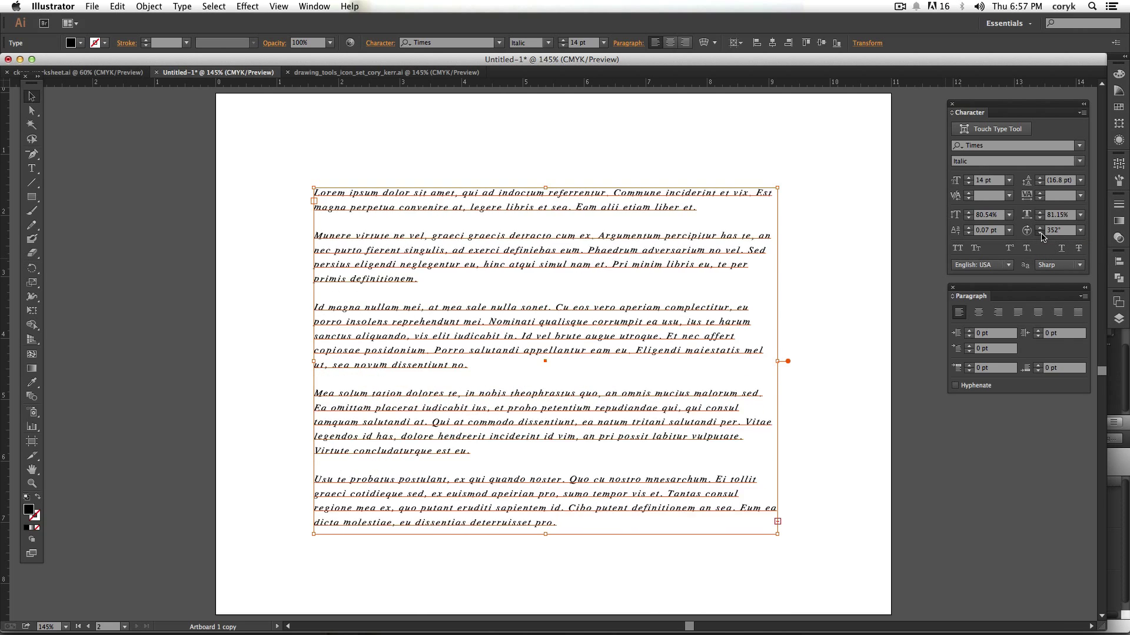
{"action": "left_click", "coordinate": [1039, 233]}
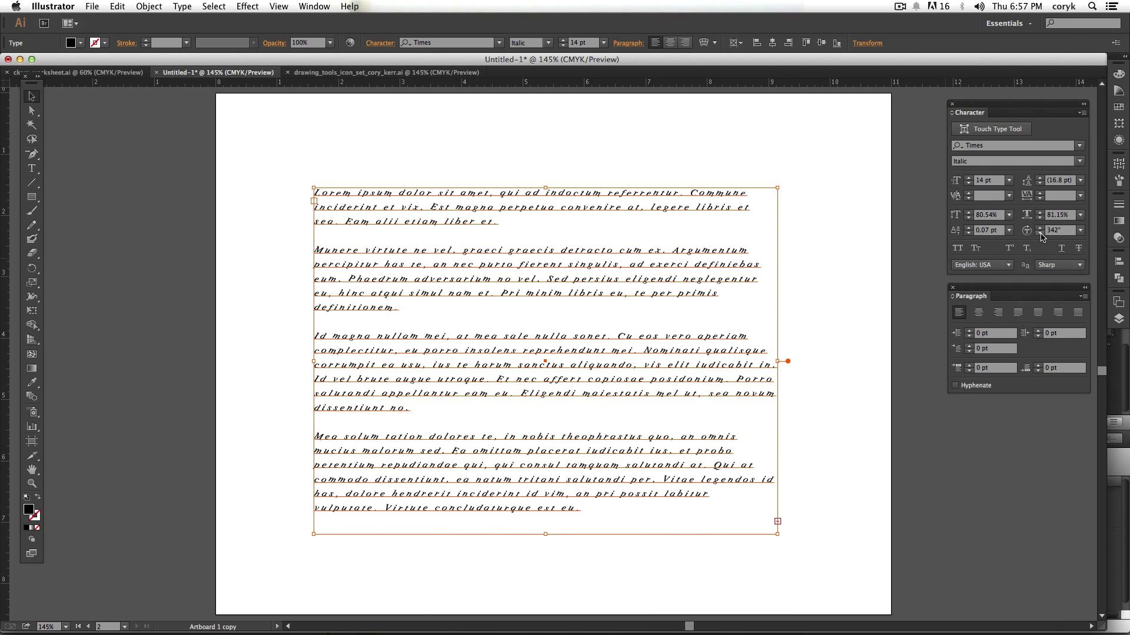
{"action": "left_click", "coordinate": [1040, 233]}
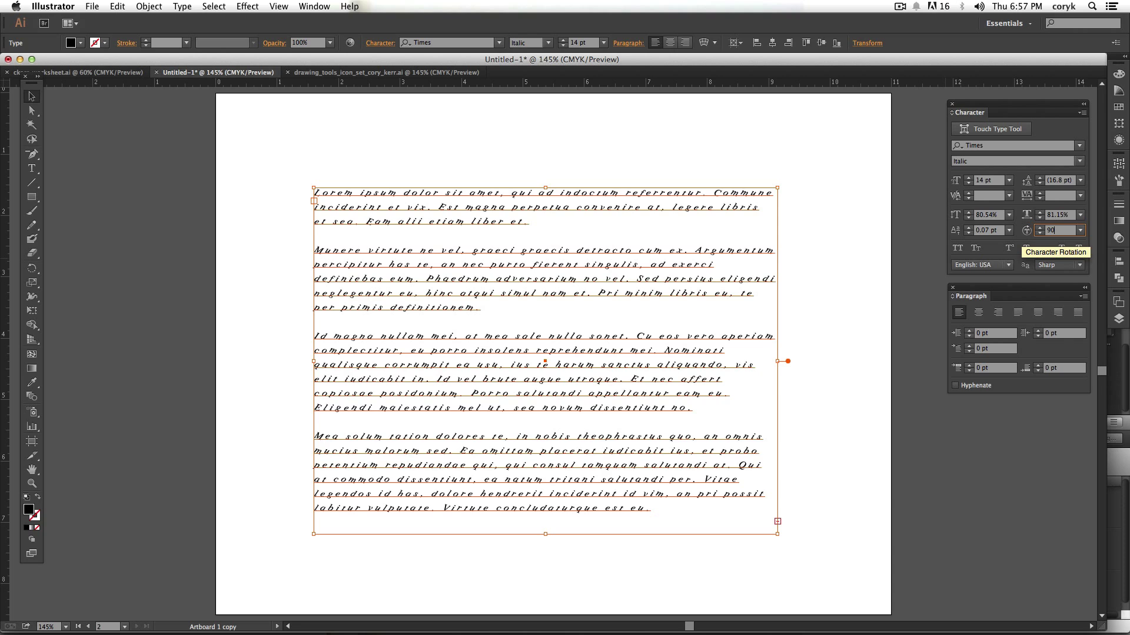
{"action": "type", "text": "90"}
{"action": "key", "text": "Return"}
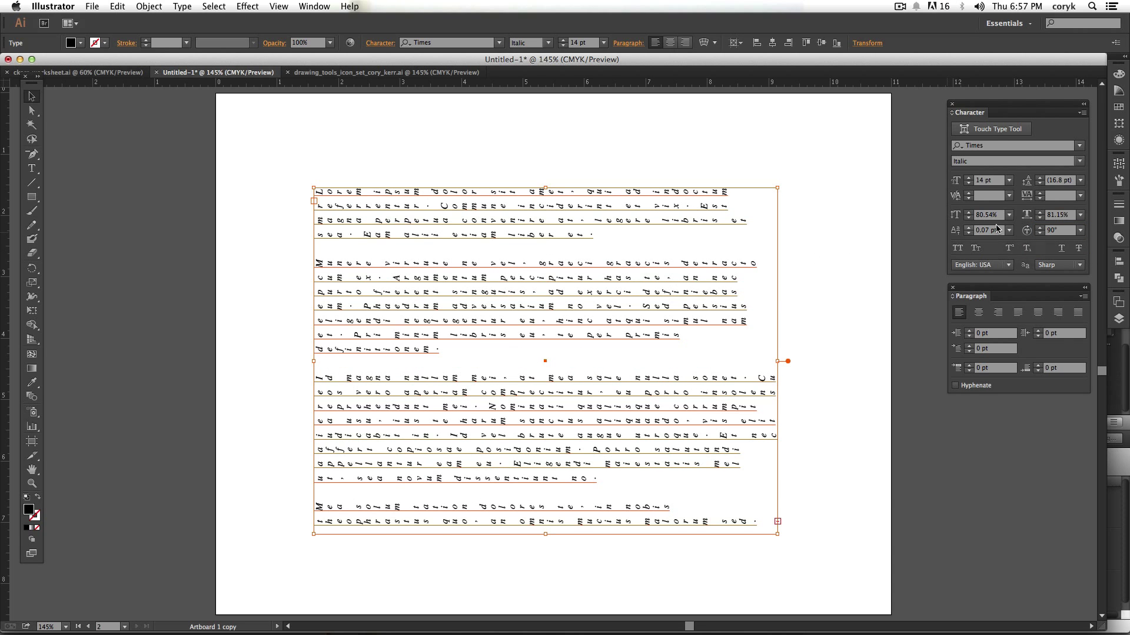
{"action": "left_click_drag", "start_coordinate": [1062, 230], "coordinate": [1014, 228]}
{"action": "type", "text": "0"}
{"action": "key", "text": "Return"}
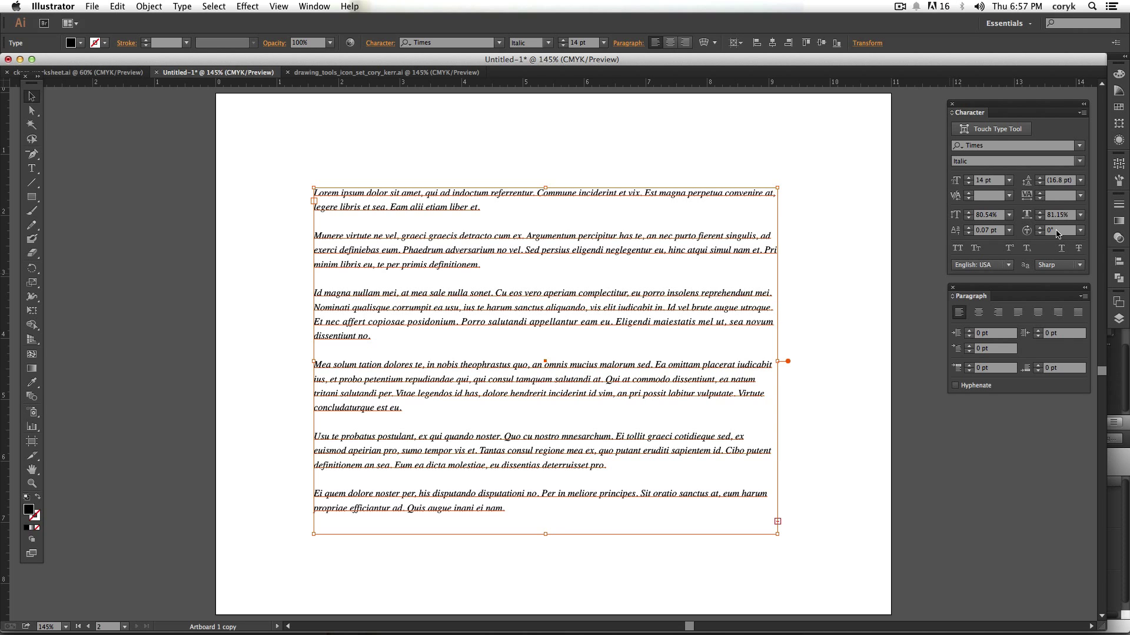
- Try All Caps on the whole text block, and switch it to Small Caps
{"action": "left_click", "coordinate": [957, 250]}
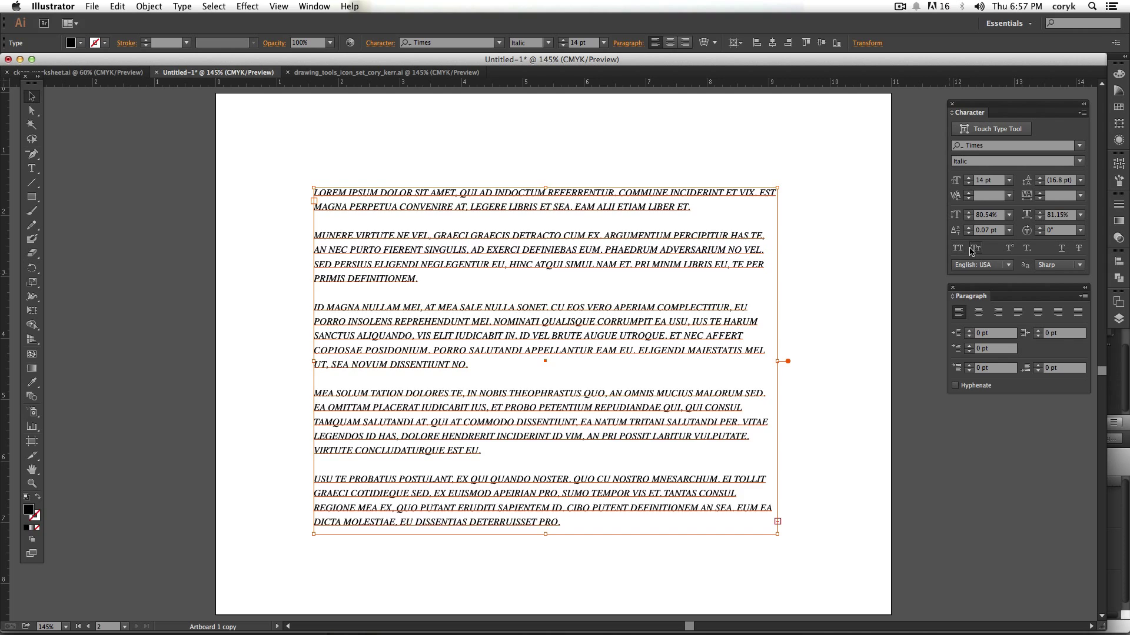
{"action": "left_click", "coordinate": [974, 250]}
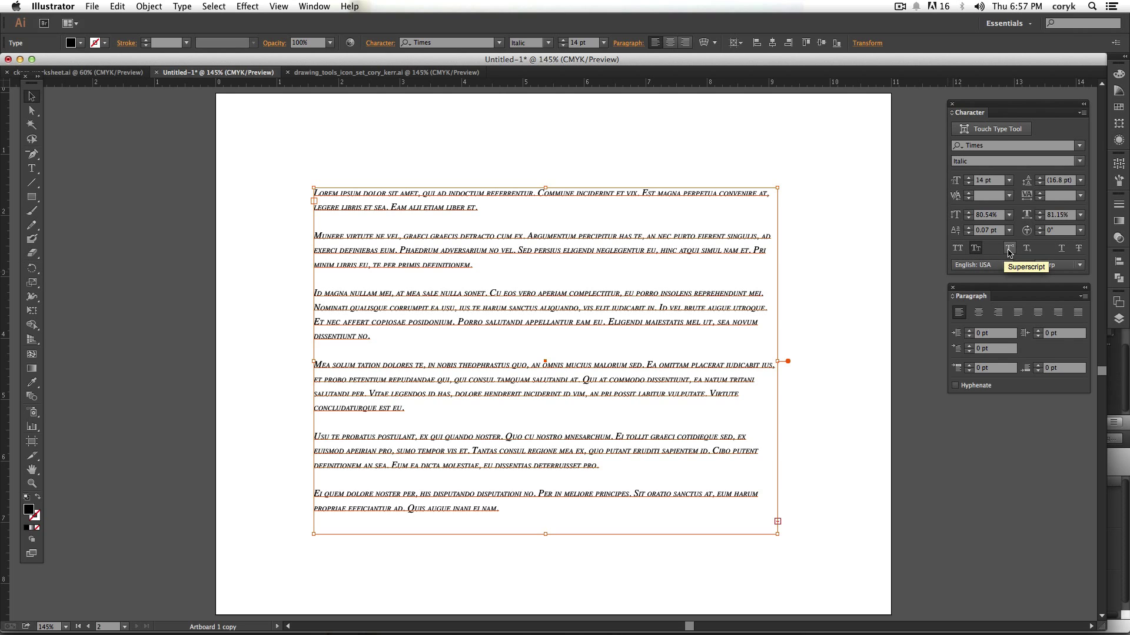
- Turn off Small Caps for the phrase "hinc atqui simul na" in the second paragraph
{"action": "double_click", "coordinate": [726, 253]}
{"action": "left_click_drag", "start_coordinate": [733, 251], "coordinate": [664, 259]}
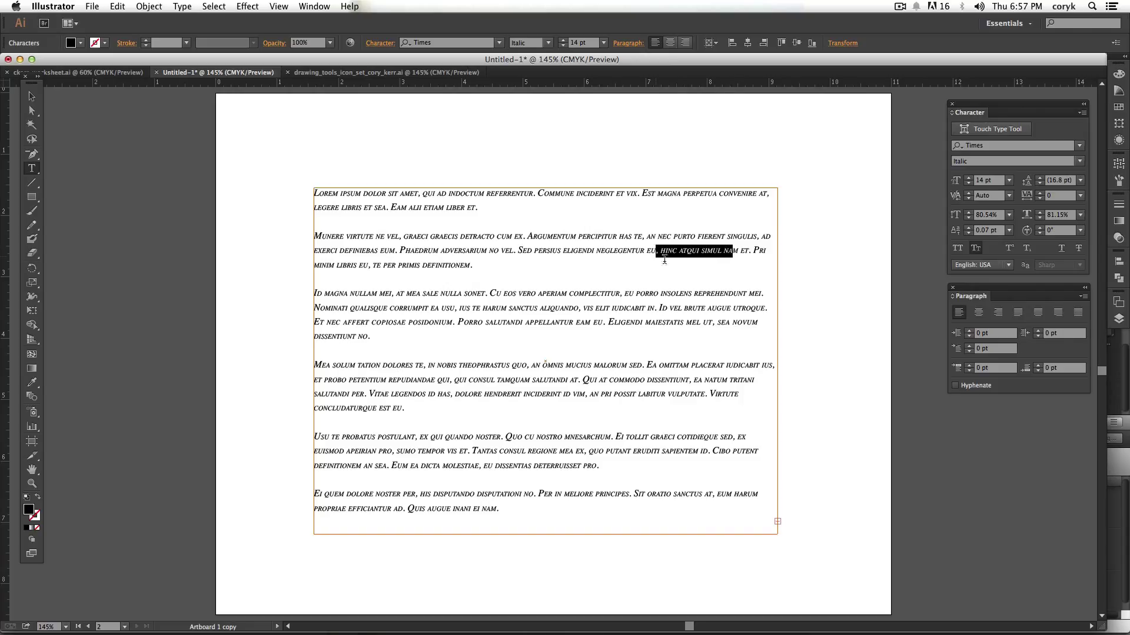
{"action": "left_click", "coordinate": [976, 248]}
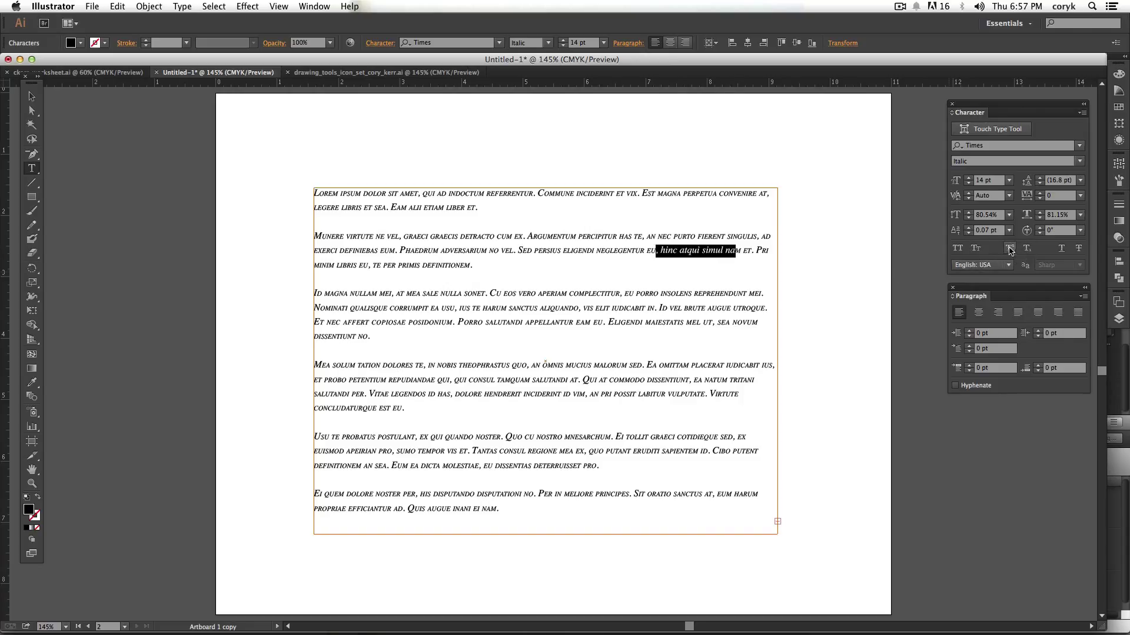
- Try superscript, subscript, underline and strikethrough on the selected phrase "hinc atqui simul na"
{"action": "left_click", "coordinate": [1008, 250]}
{"action": "left_click", "coordinate": [1025, 248]}
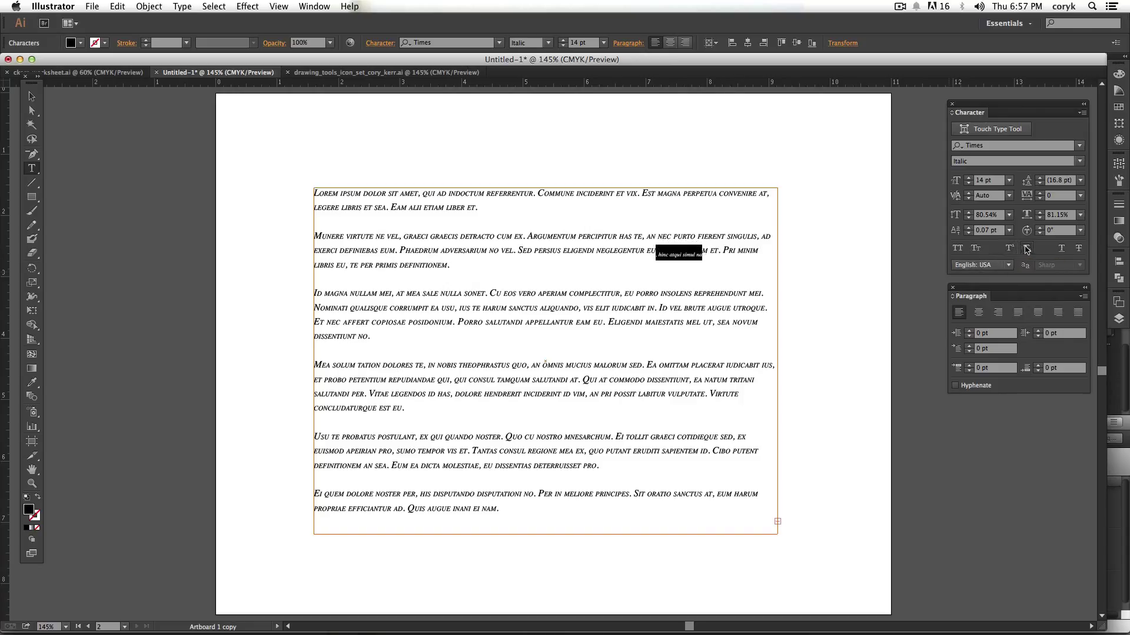
{"action": "left_click", "coordinate": [1062, 249]}
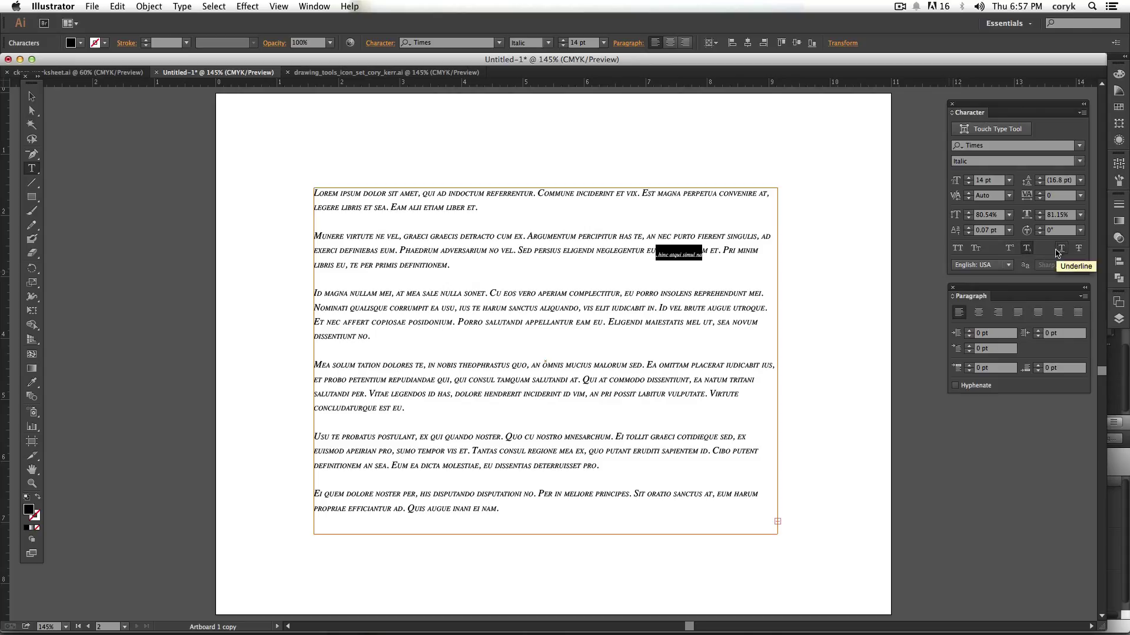
{"action": "left_click", "coordinate": [1029, 250]}
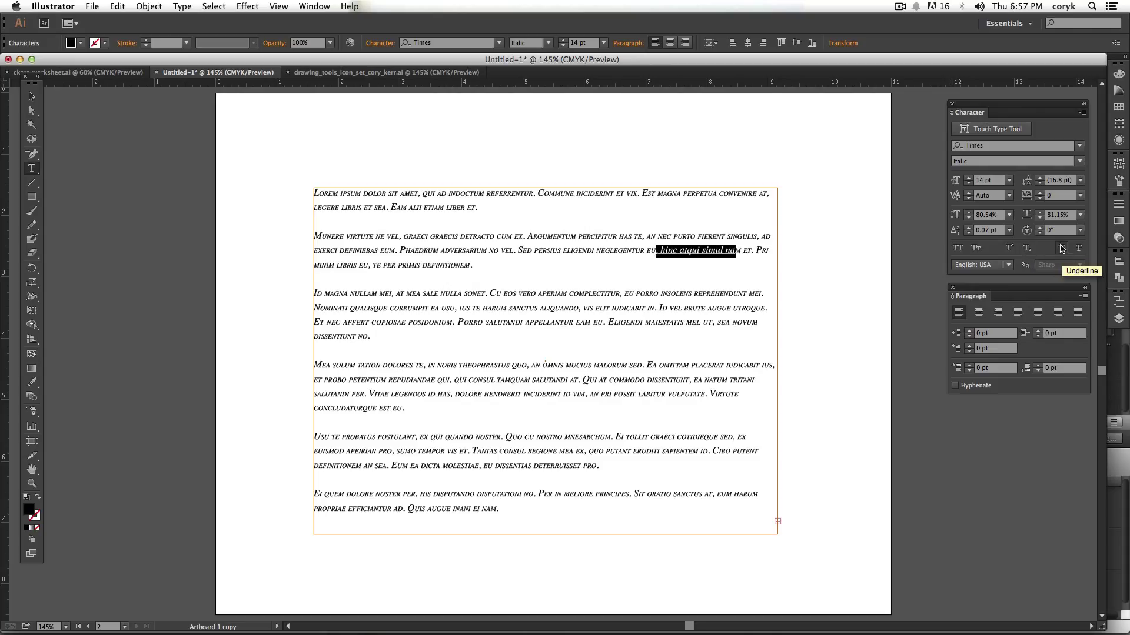
{"action": "left_click", "coordinate": [1079, 250]}
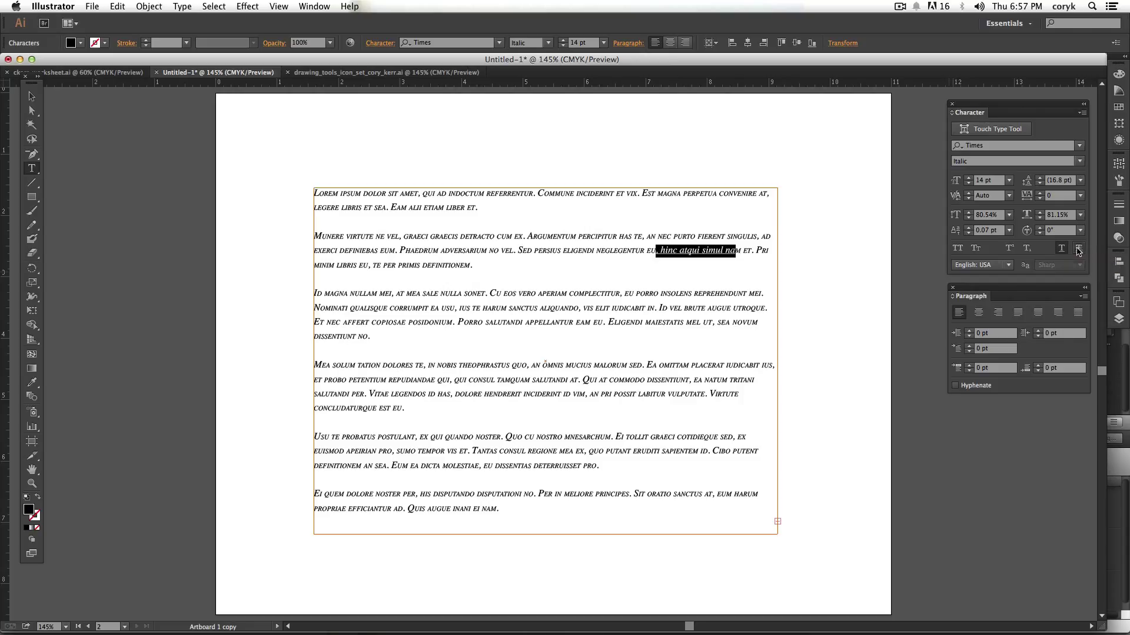
{"action": "left_click", "coordinate": [1077, 250]}
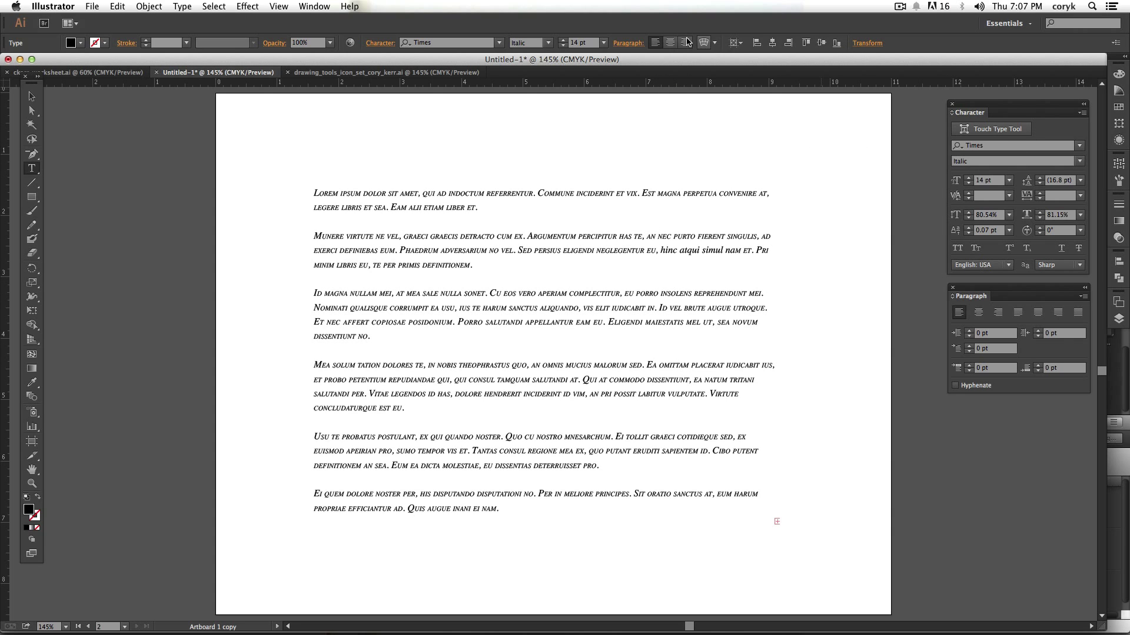
{"action": "left_click", "coordinate": [32, 169]}
{"action": "left_click", "coordinate": [340, 194]}
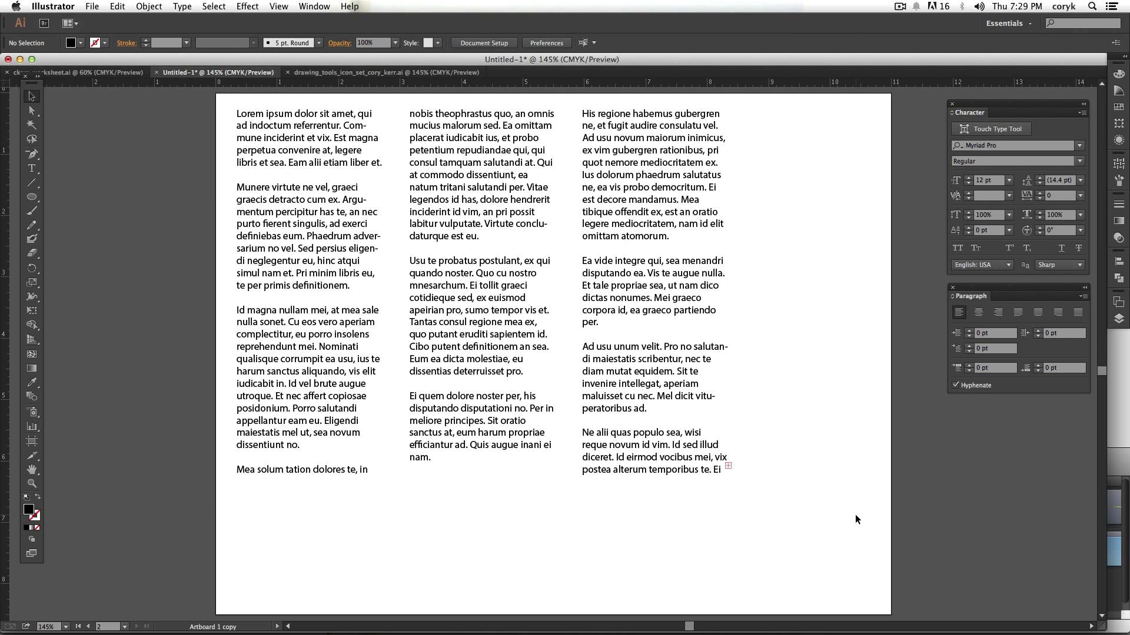
- Show the Character Styles panel, and leave the three-column text block deselected
{"action": "left_click", "coordinate": [313, 5]}
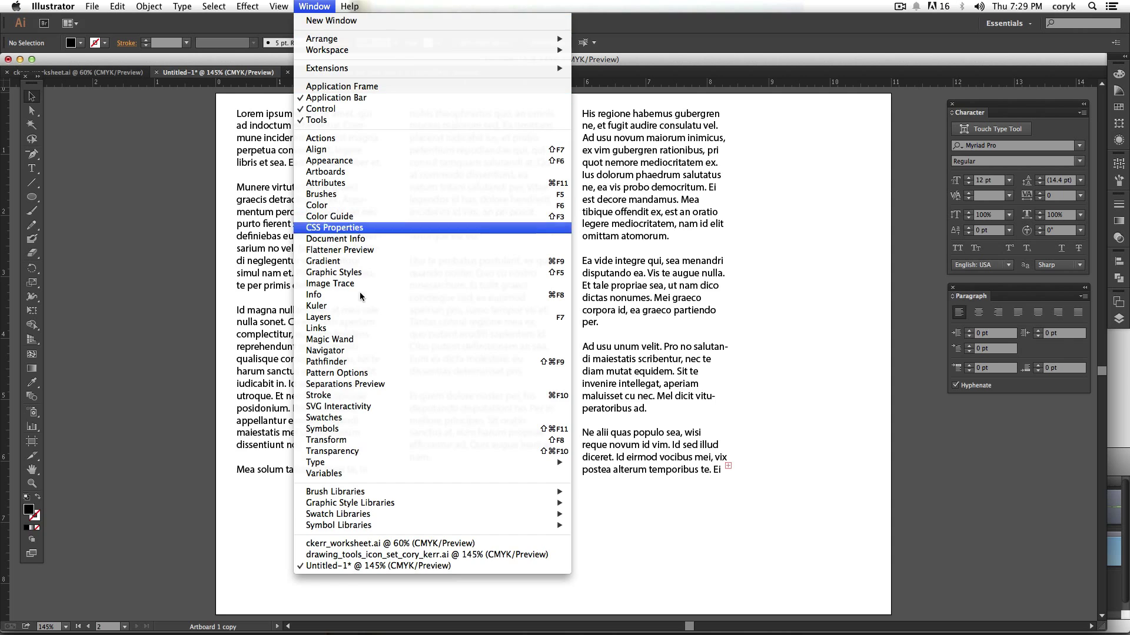
{"action": "mouse_move", "coordinate": [401, 505]}
{"action": "mouse_move", "coordinate": [404, 462]}
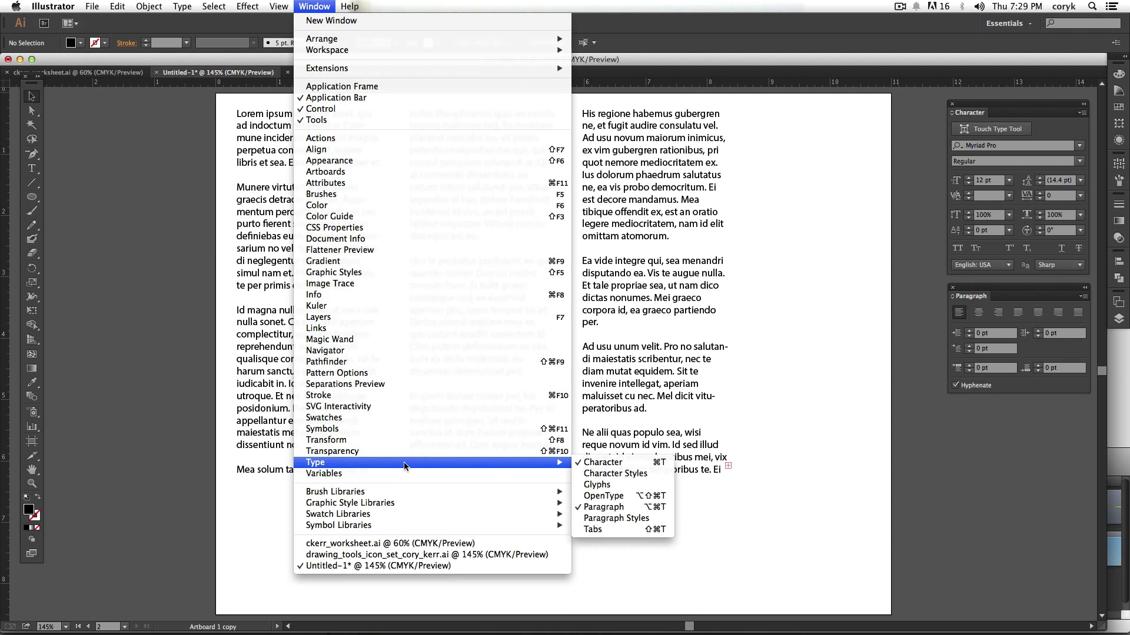
{"action": "left_click", "coordinate": [624, 474]}
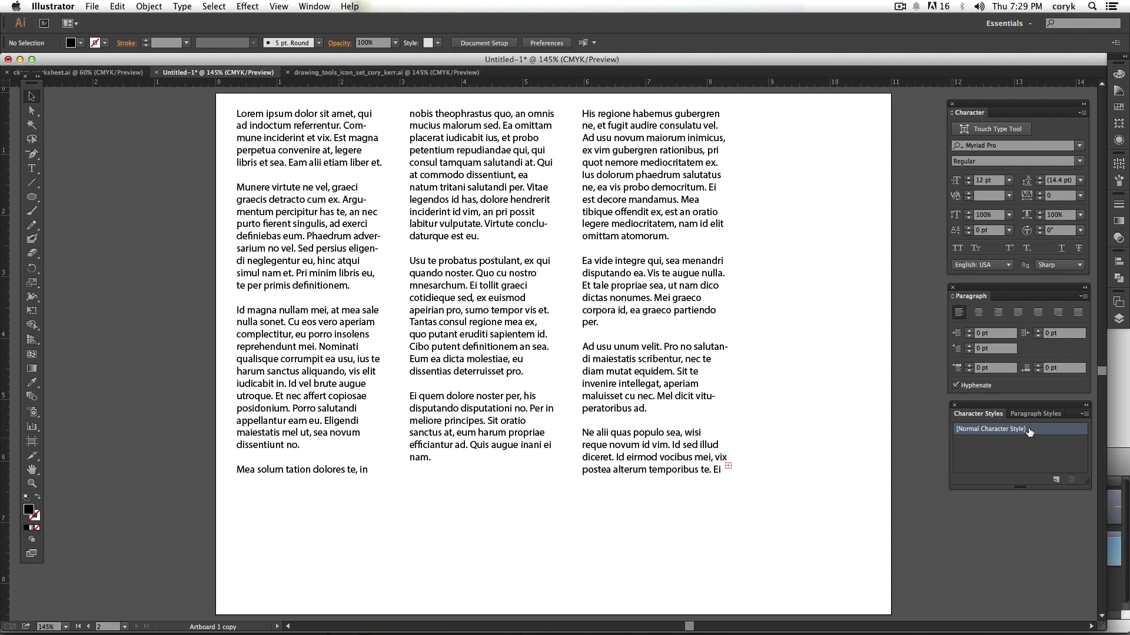
{"action": "left_click", "coordinate": [704, 466]}
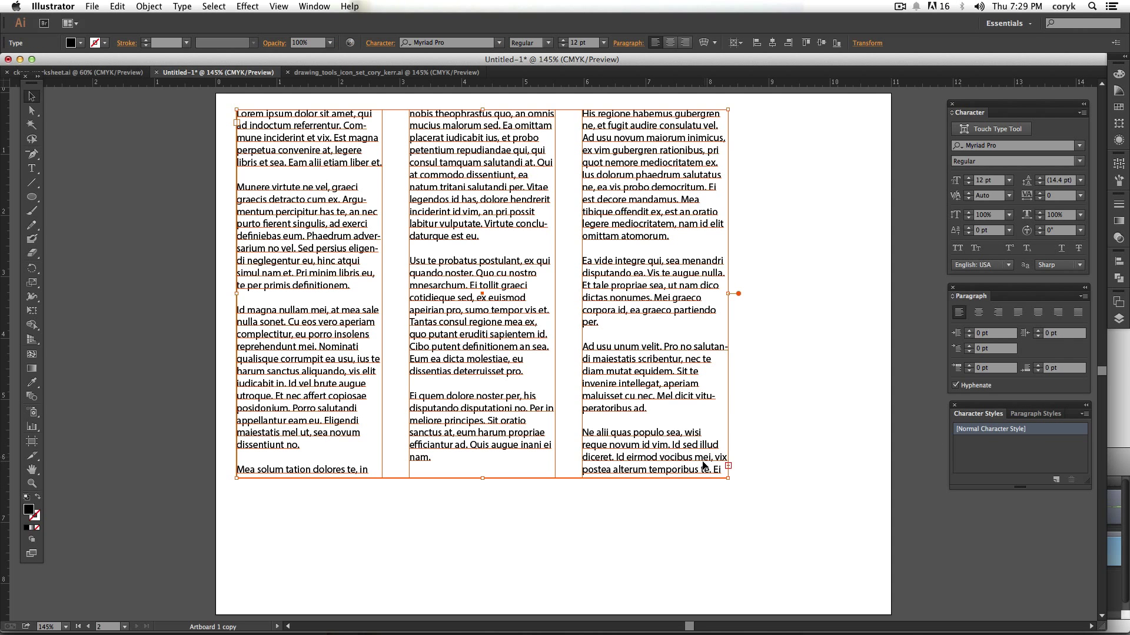
{"action": "left_click", "coordinate": [778, 481]}
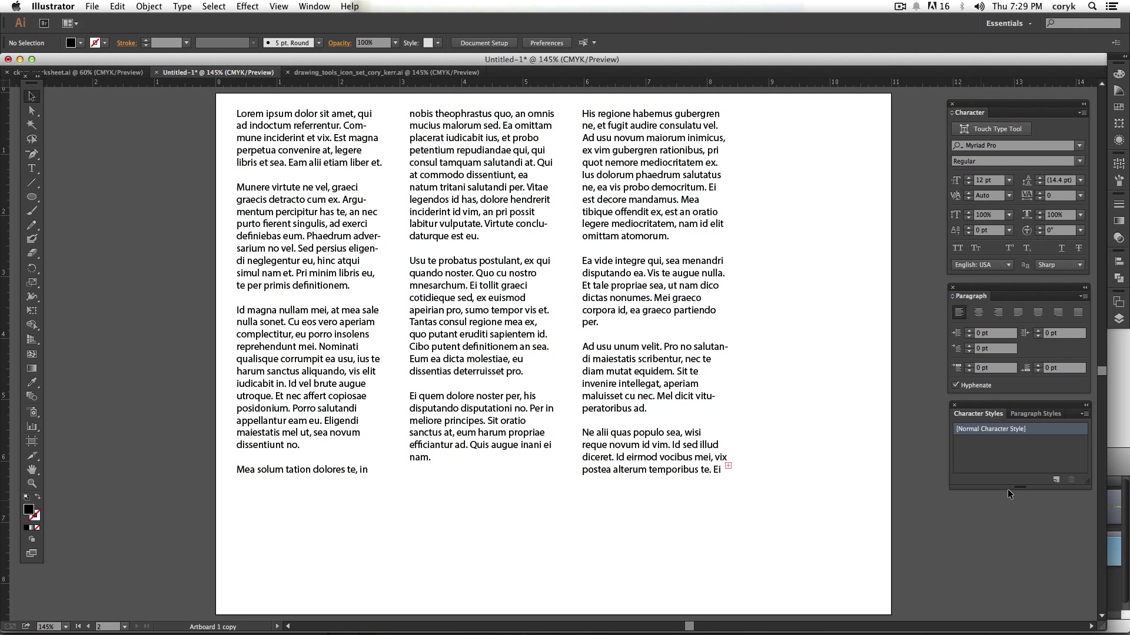
- Create a new character style named "Header" with its style options open
{"action": "left_click", "coordinate": [1055, 482], "text": "alt"}
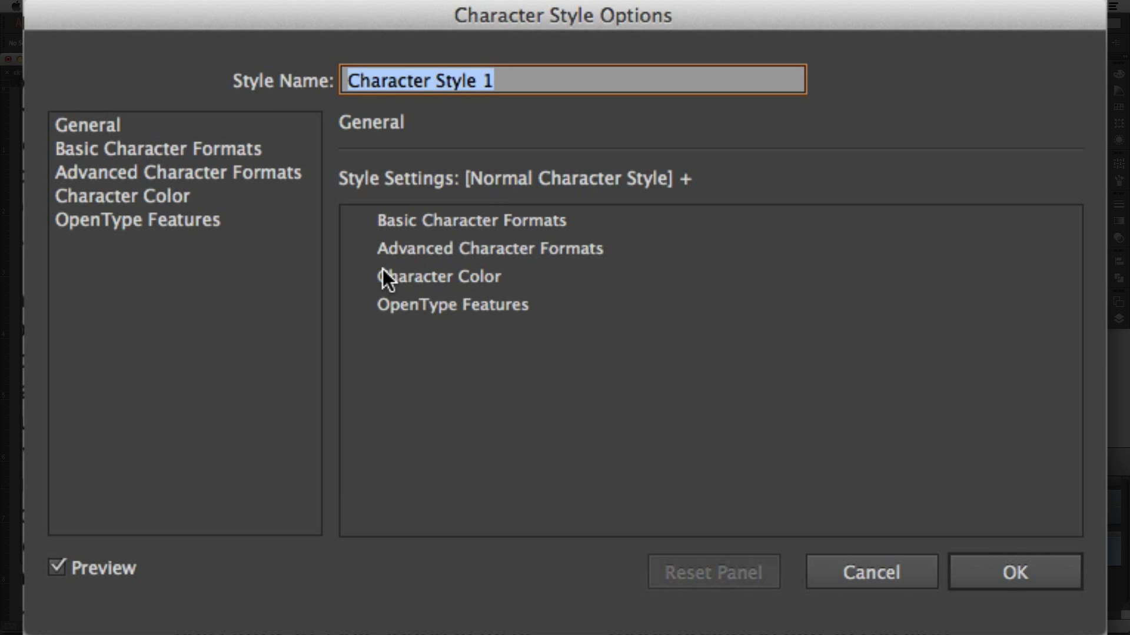
{"action": "type", "text": "Header"}
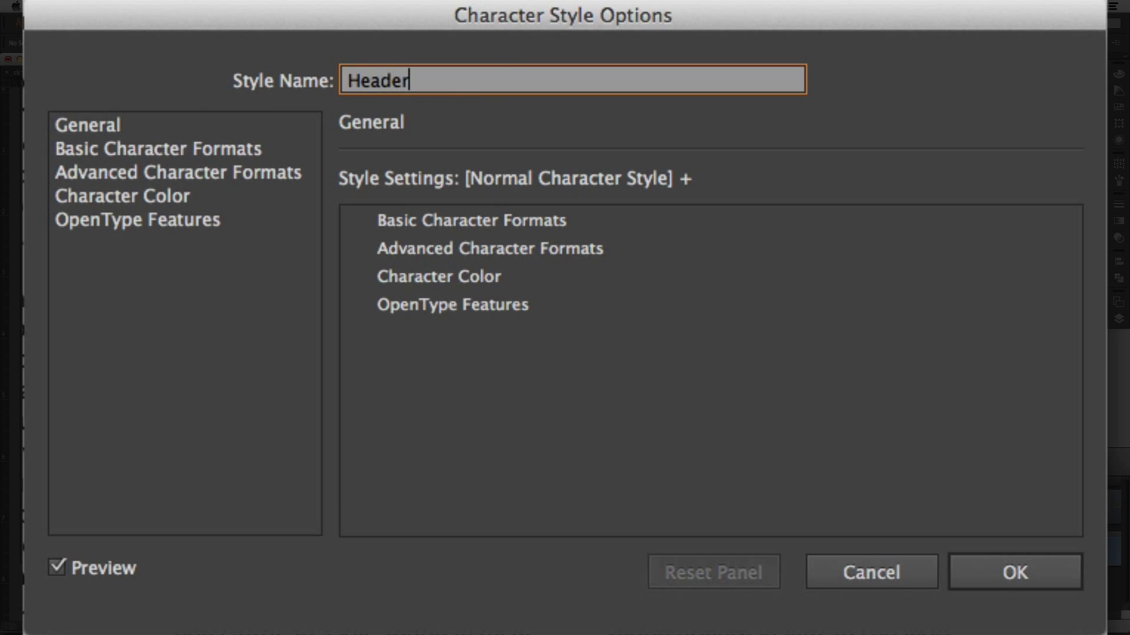
{"action": "left_click", "coordinate": [81, 128]}
- Set the Header style's basic formats to Arial Black, Regular, at 21 pt
{"action": "left_click", "coordinate": [104, 152]}
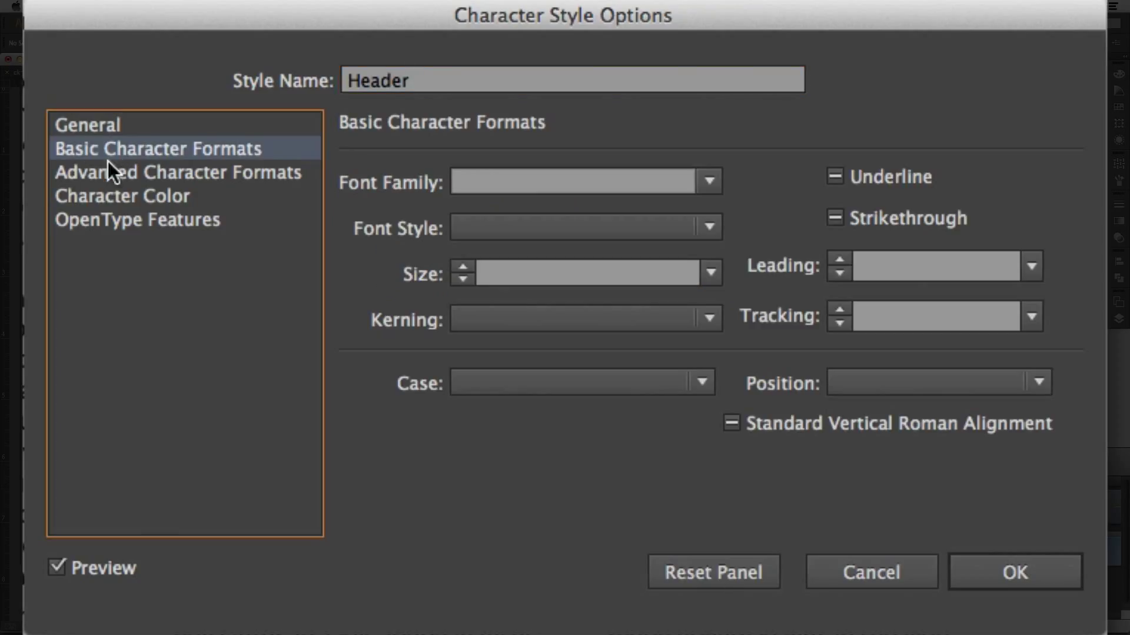
{"action": "left_click", "coordinate": [711, 181]}
{"action": "left_click", "coordinate": [564, 507]}
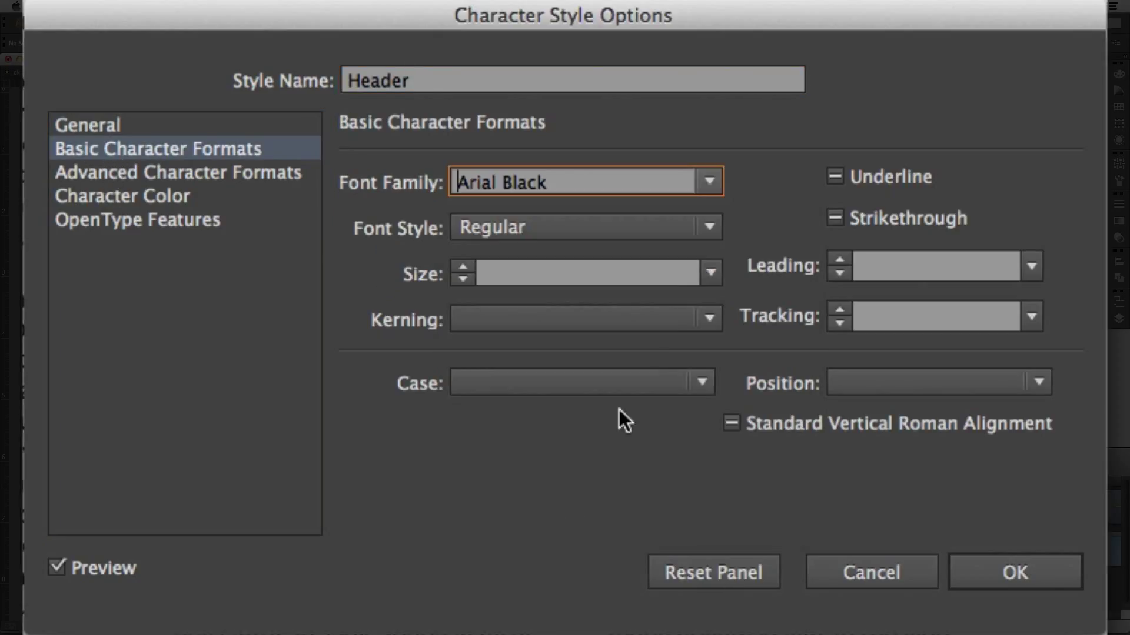
{"action": "left_click", "coordinate": [708, 228]}
{"action": "left_click", "coordinate": [708, 232]}
{"action": "left_click", "coordinate": [711, 273]}
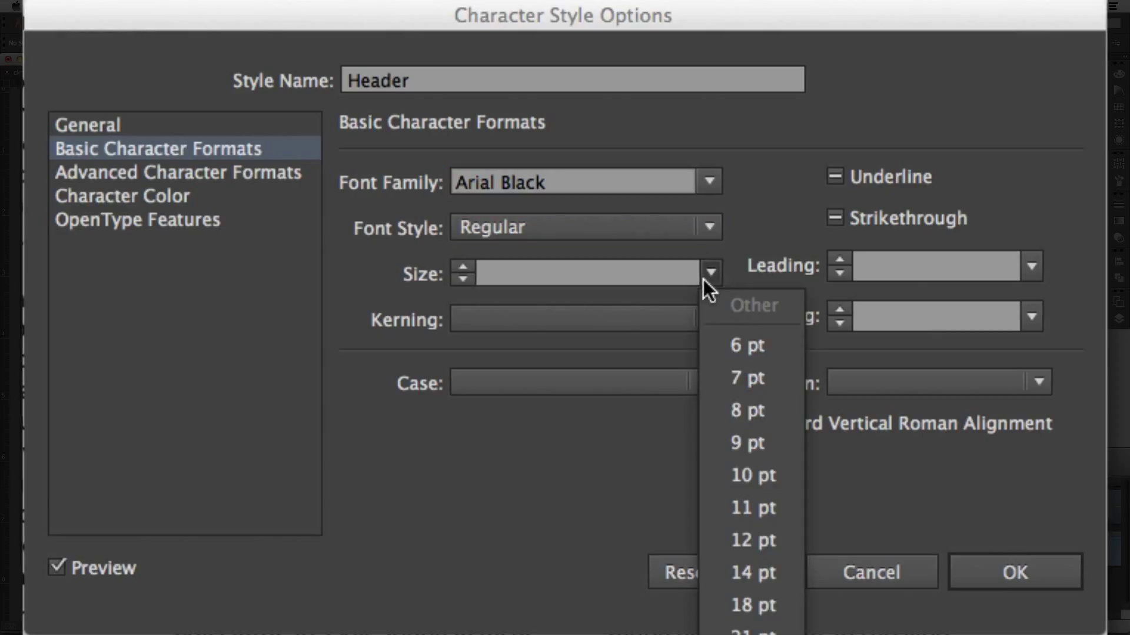
{"action": "left_click", "coordinate": [753, 628]}
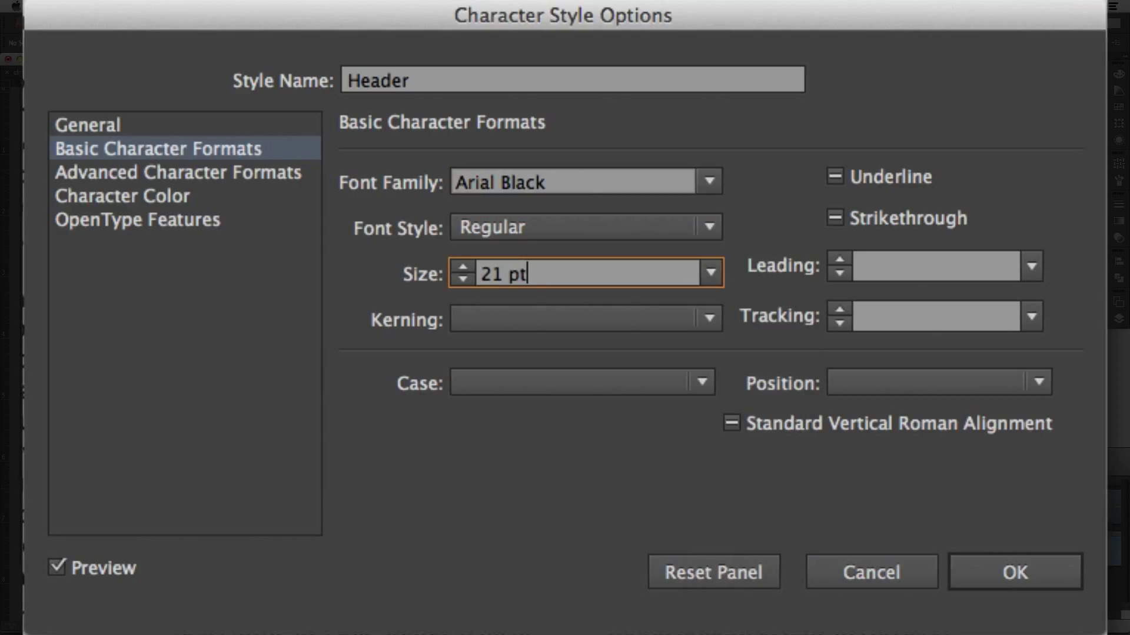
- Set the Header style's character color to CMYK Red and save the style
{"action": "left_click", "coordinate": [125, 200]}
{"action": "left_click", "coordinate": [485, 297]}
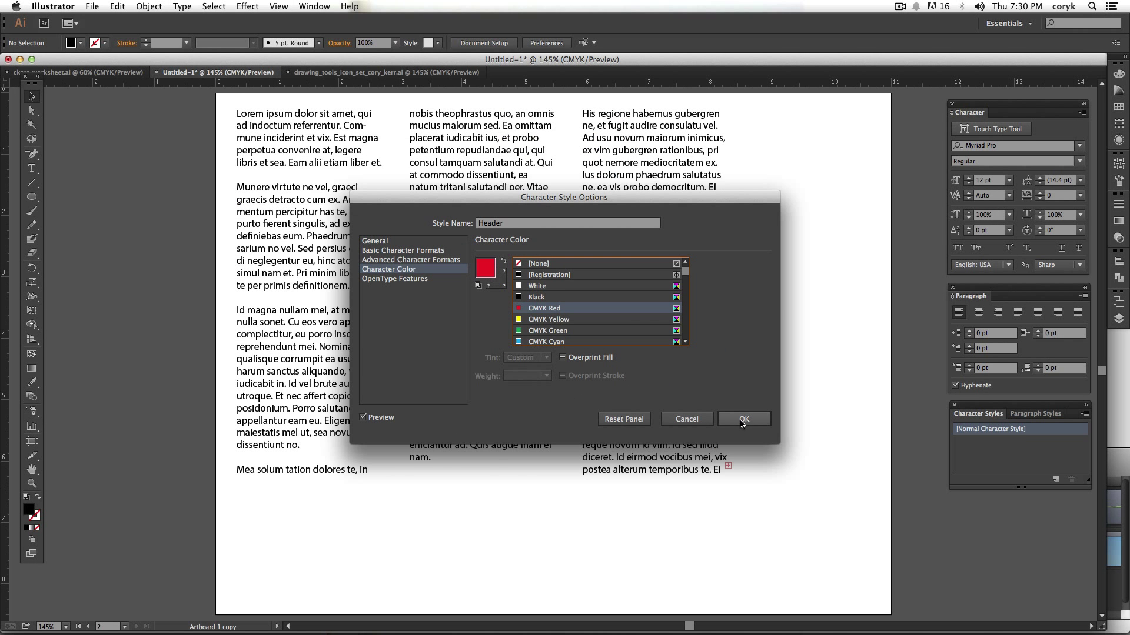
{"action": "left_click", "coordinate": [742, 419]}
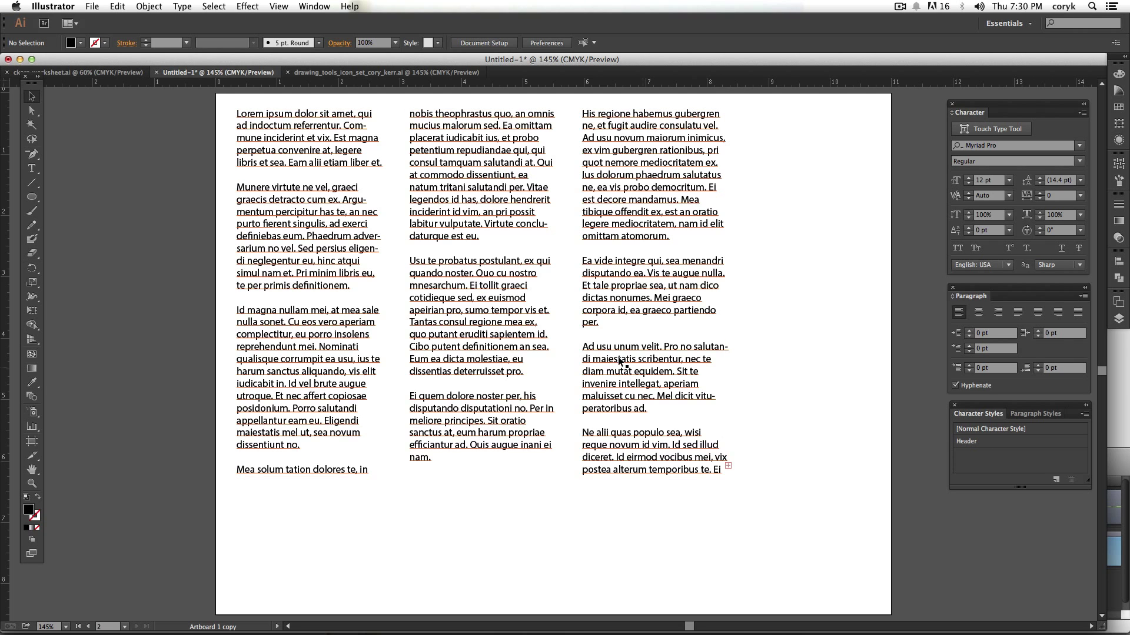
- Apply the Header style to "Ad usu unum velit." in the third column, and break the line after it
{"action": "double_click", "coordinate": [586, 346]}
{"action": "left_click_drag", "start_coordinate": [584, 346], "coordinate": [662, 347]}
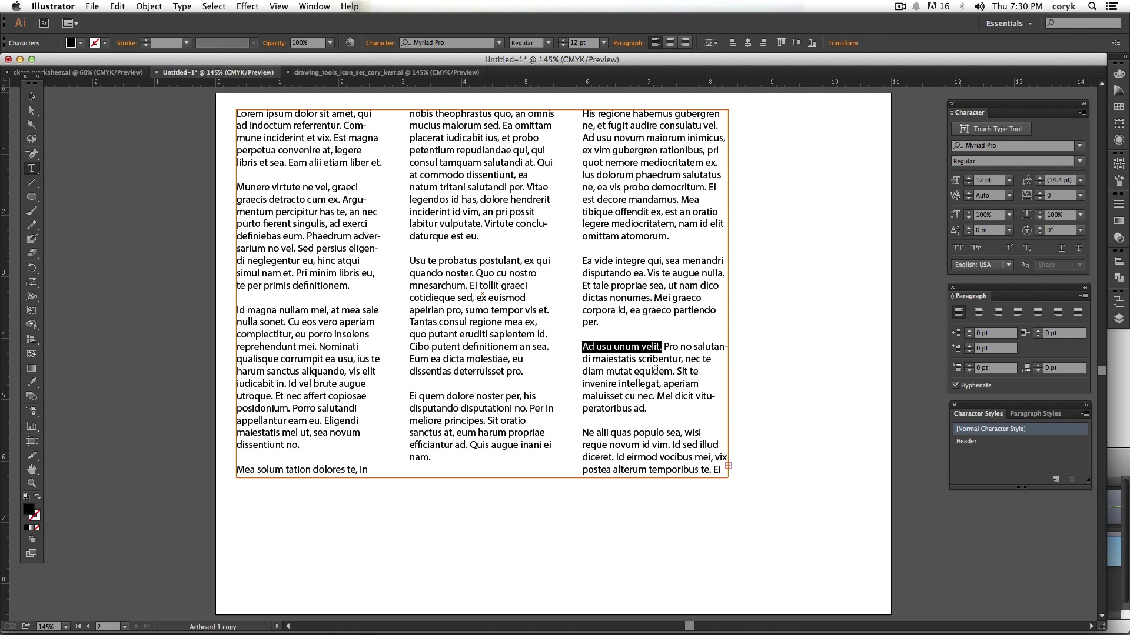
{"action": "left_click", "coordinate": [1007, 441]}
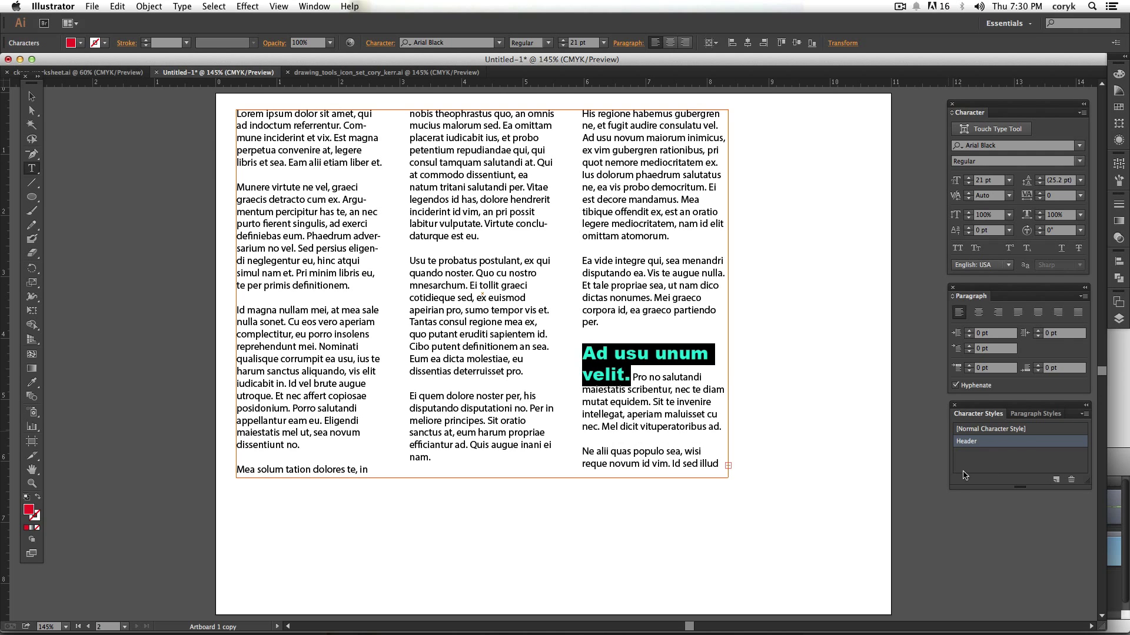
{"action": "left_click", "coordinate": [641, 379]}
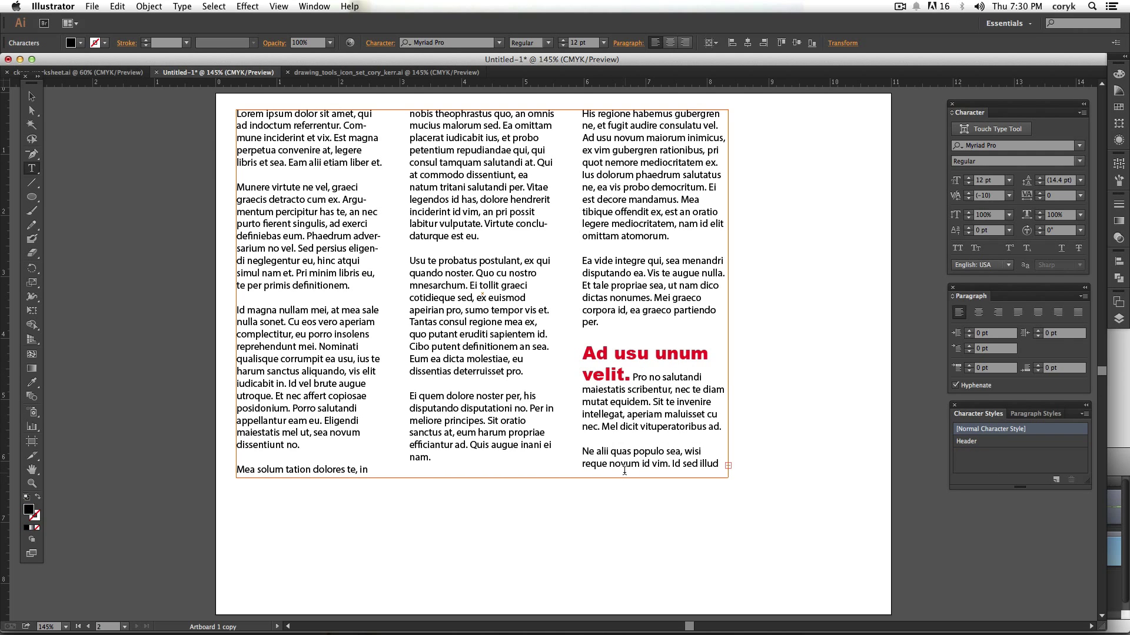
{"action": "left_click", "coordinate": [631, 381]}
{"action": "key", "text": "Return"}
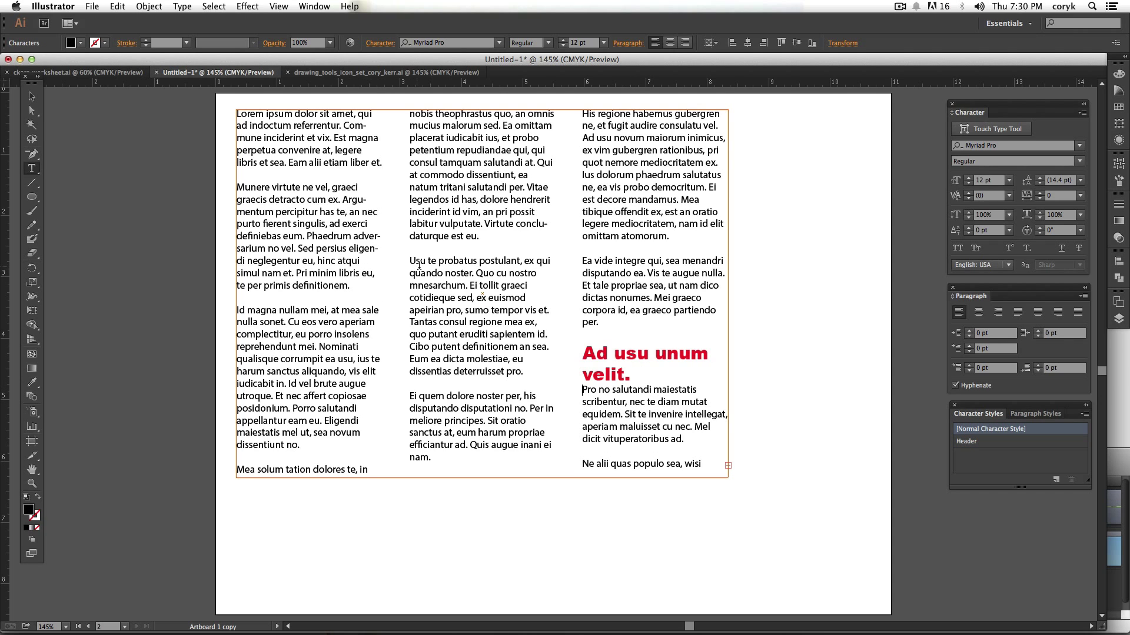
- Apply the Header style to "Usu te probatus postulant" in the second column, and place the text cursor after it
{"action": "left_click_drag", "start_coordinate": [409, 262], "coordinate": [521, 262]}
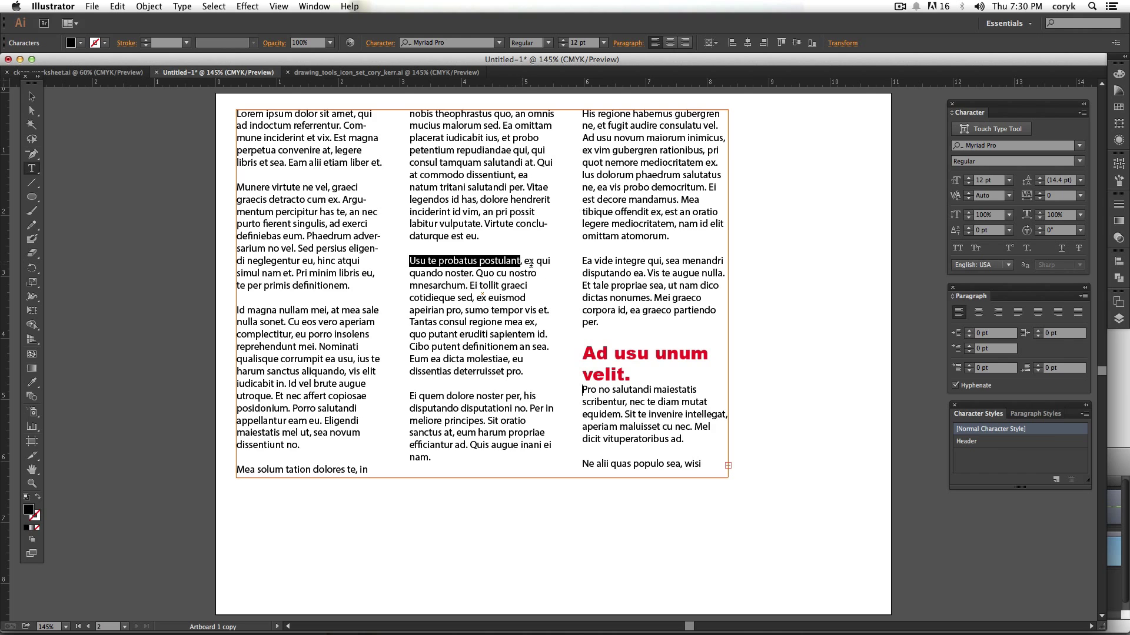
{"action": "left_click", "coordinate": [1040, 443]}
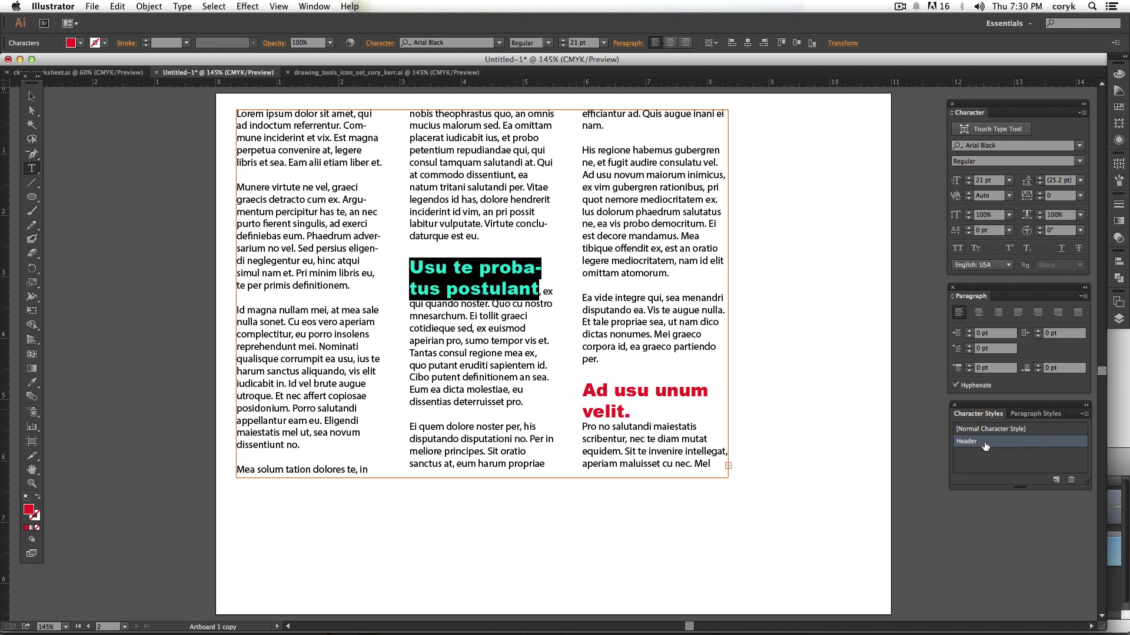
{"action": "left_click", "coordinate": [538, 297]}
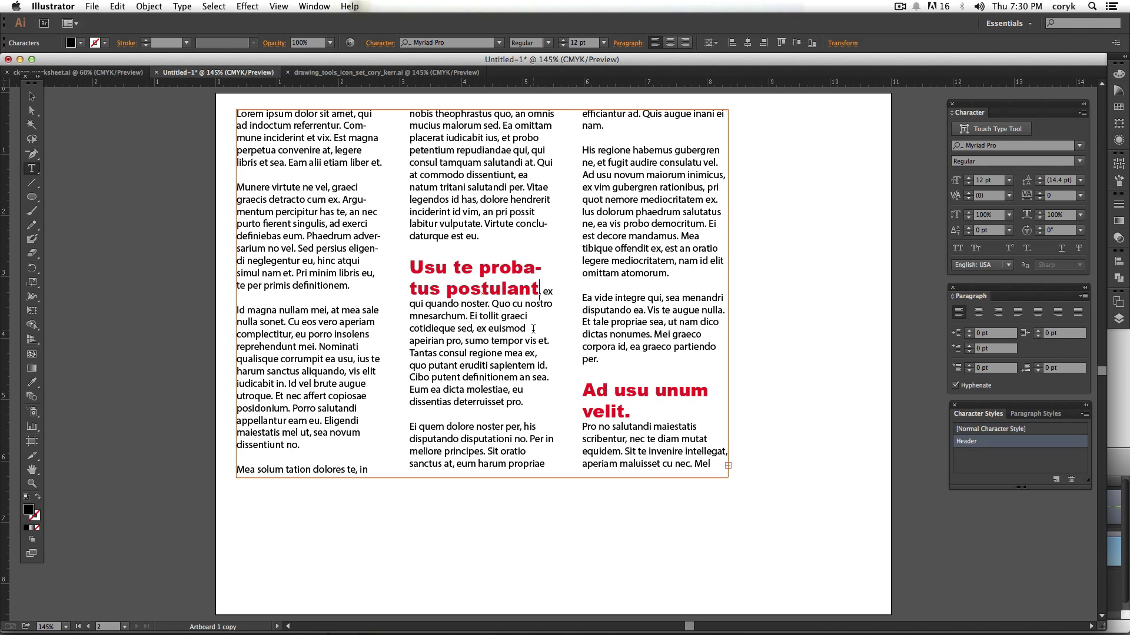
- Break the line after "Usu te probatus postulant" and change the Header style's character color to CMYK Cyan
{"action": "key", "text": "Return"}
{"action": "left_click", "coordinate": [978, 442]}
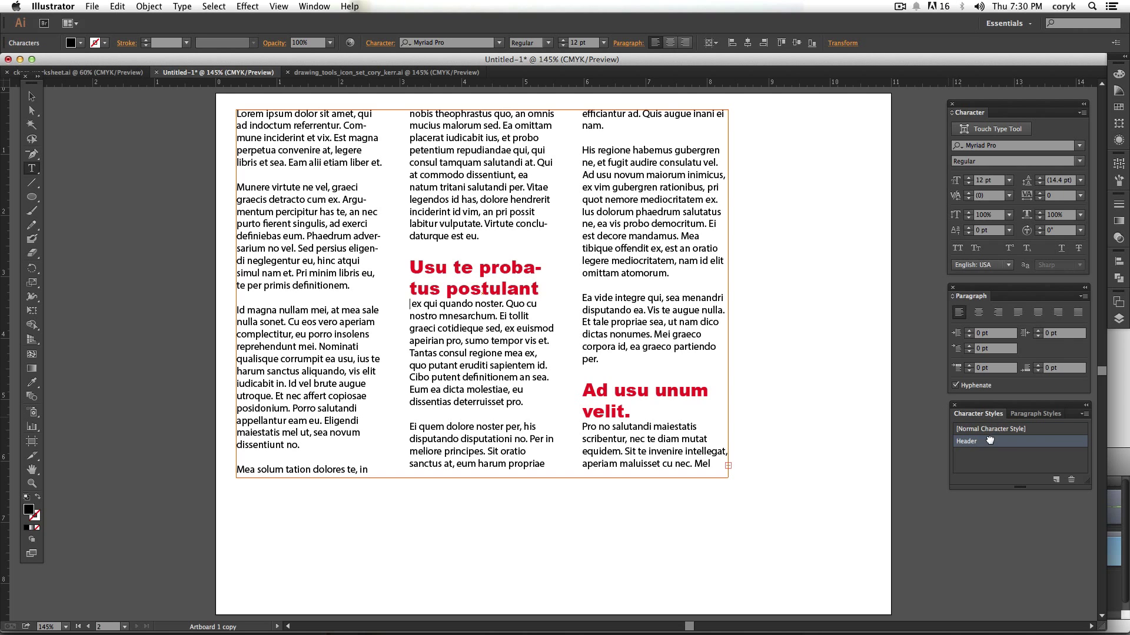
{"action": "double_click", "coordinate": [1052, 445]}
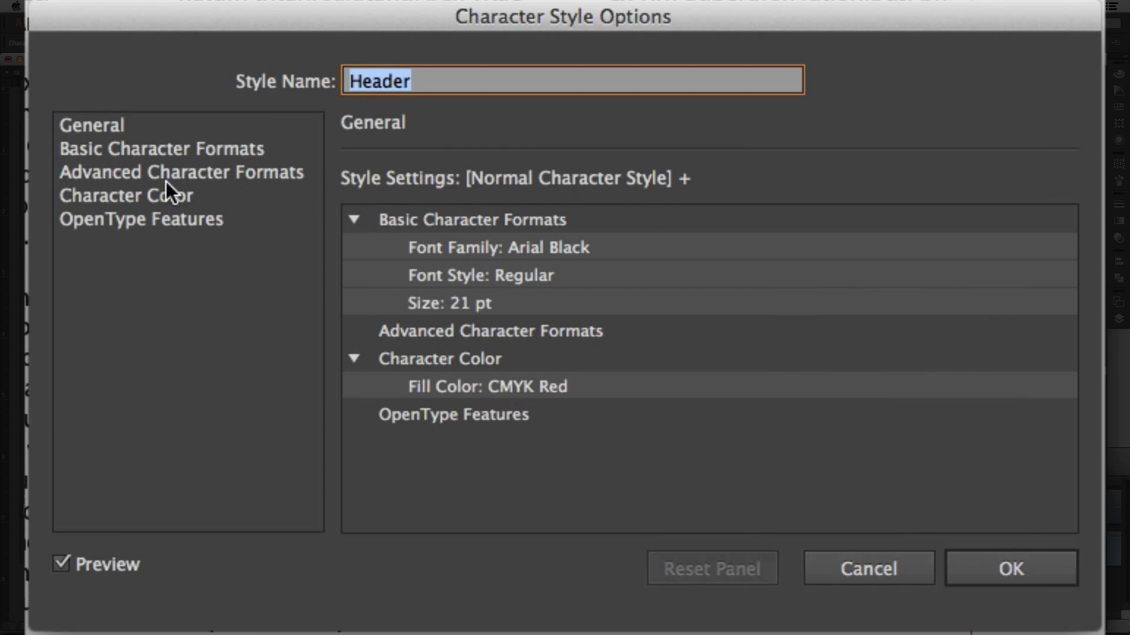
{"action": "left_click", "coordinate": [154, 204]}
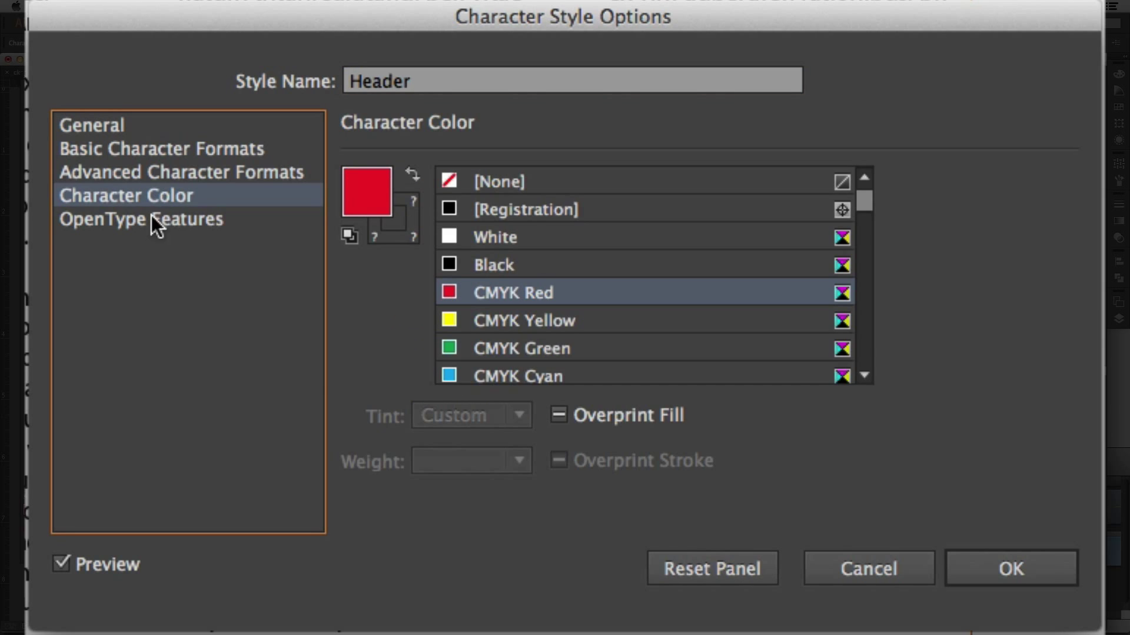
{"action": "left_click", "coordinate": [503, 376]}
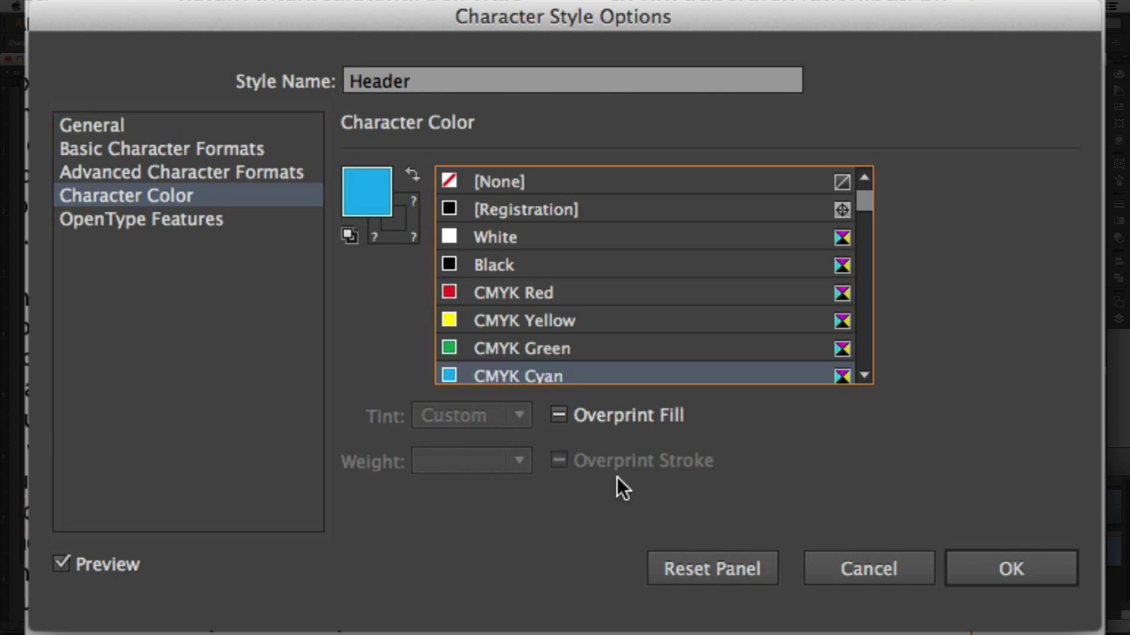
{"action": "left_click", "coordinate": [964, 564]}
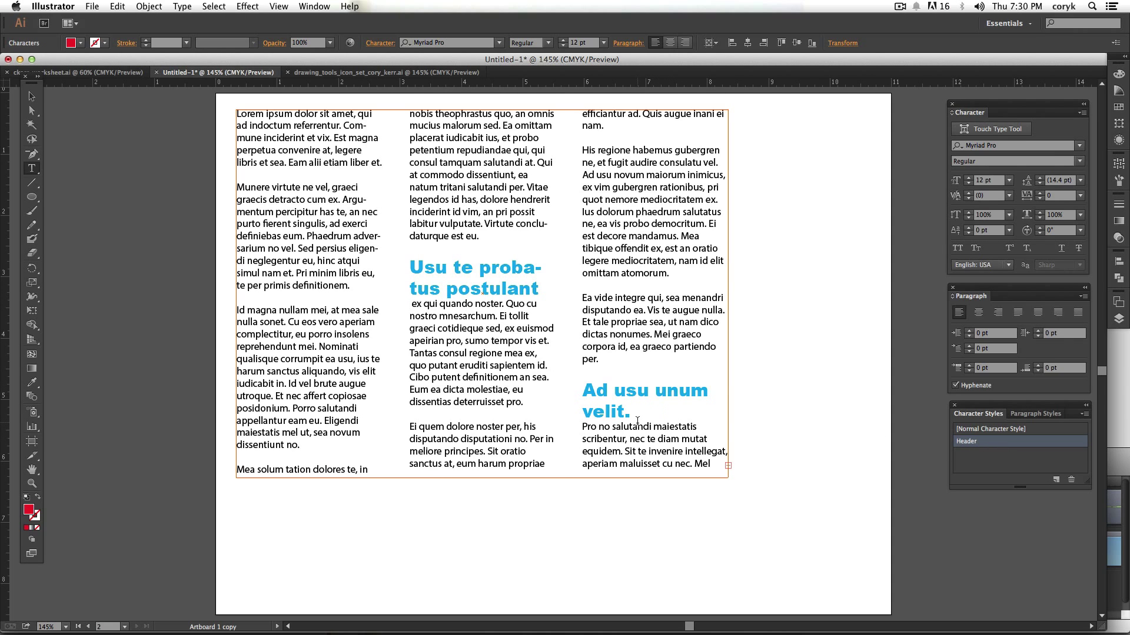
- Review the Header character style's OpenType, advanced and basic format settings and its general summary
{"action": "double_click", "coordinate": [1054, 441]}
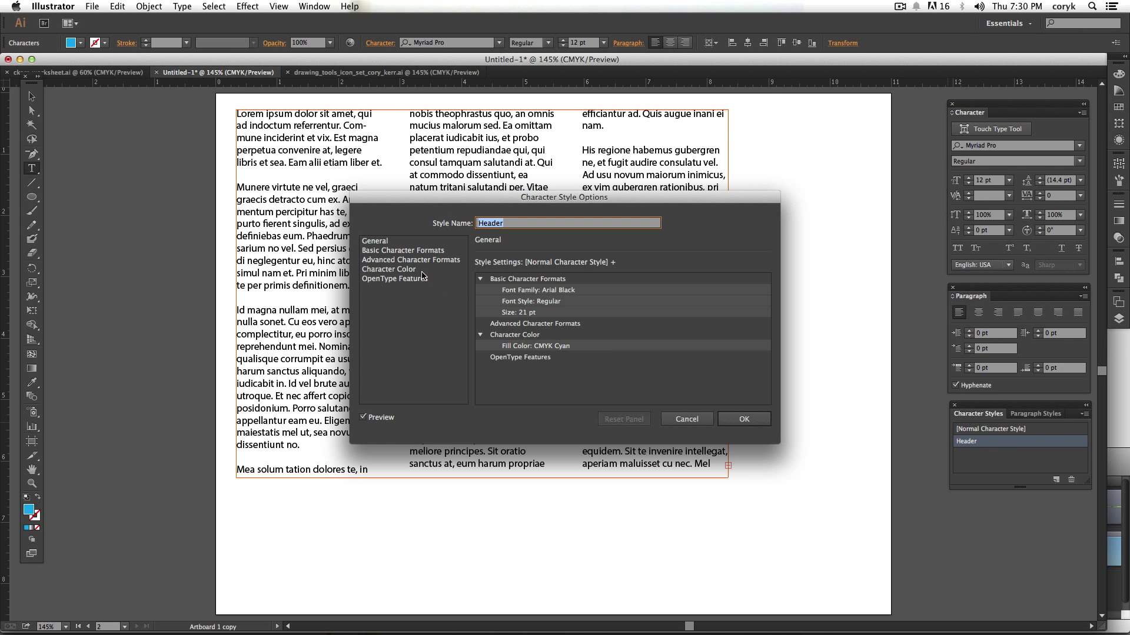
{"action": "left_click", "coordinate": [404, 279]}
{"action": "left_click", "coordinate": [401, 265]}
{"action": "left_click", "coordinate": [403, 260]}
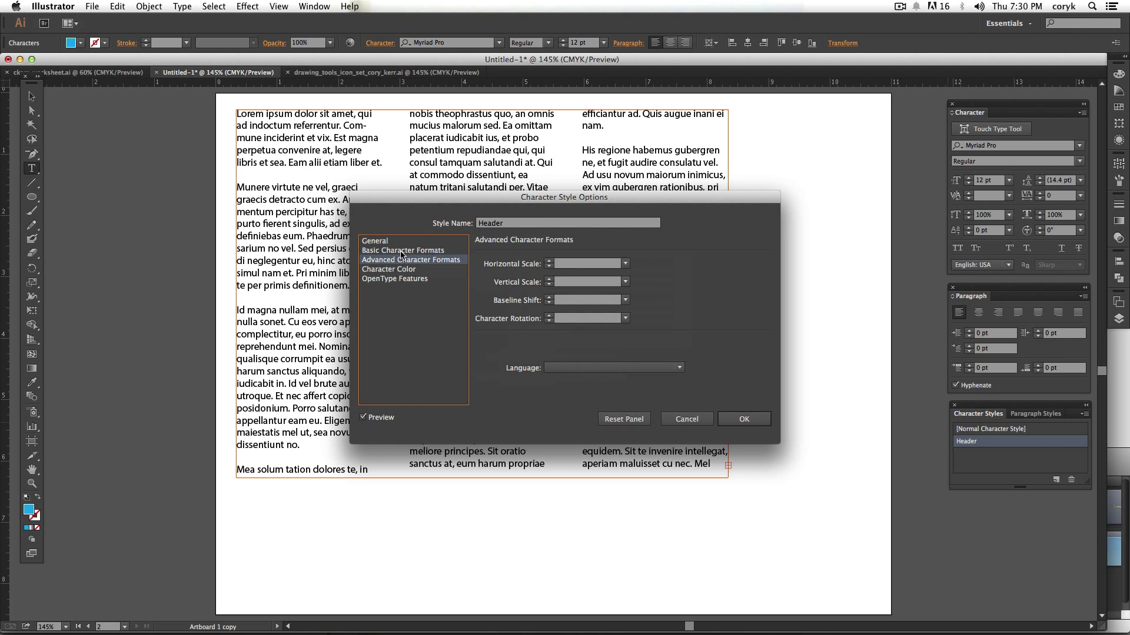
{"action": "left_click", "coordinate": [402, 250]}
{"action": "left_click", "coordinate": [400, 241]}
{"action": "left_click", "coordinate": [720, 422]}
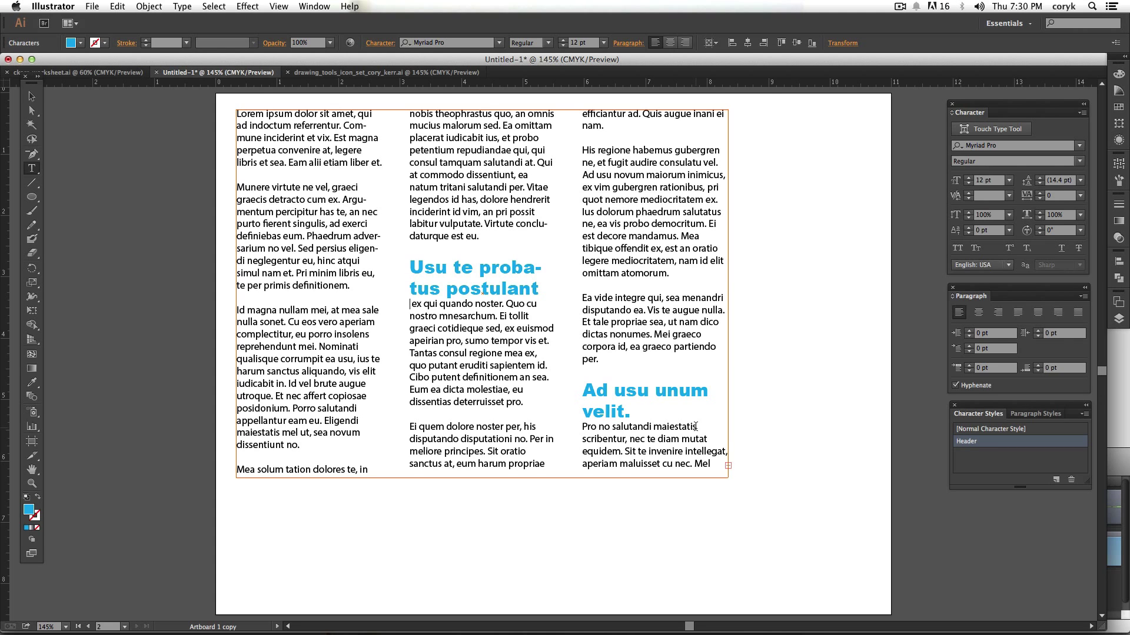
- Examine the Normal Paragraph Style's character formats, indents and spacing, hyphenation and justification options
{"action": "left_click", "coordinate": [1035, 415]}
{"action": "double_click", "coordinate": [1043, 425]}
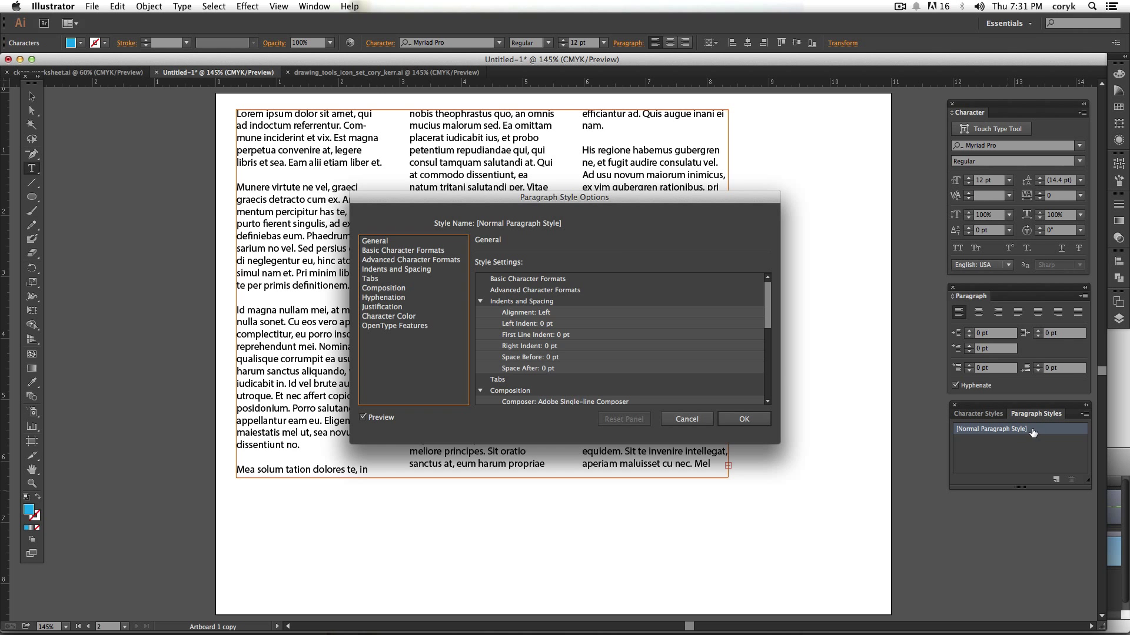
{"action": "left_click", "coordinate": [383, 242]}
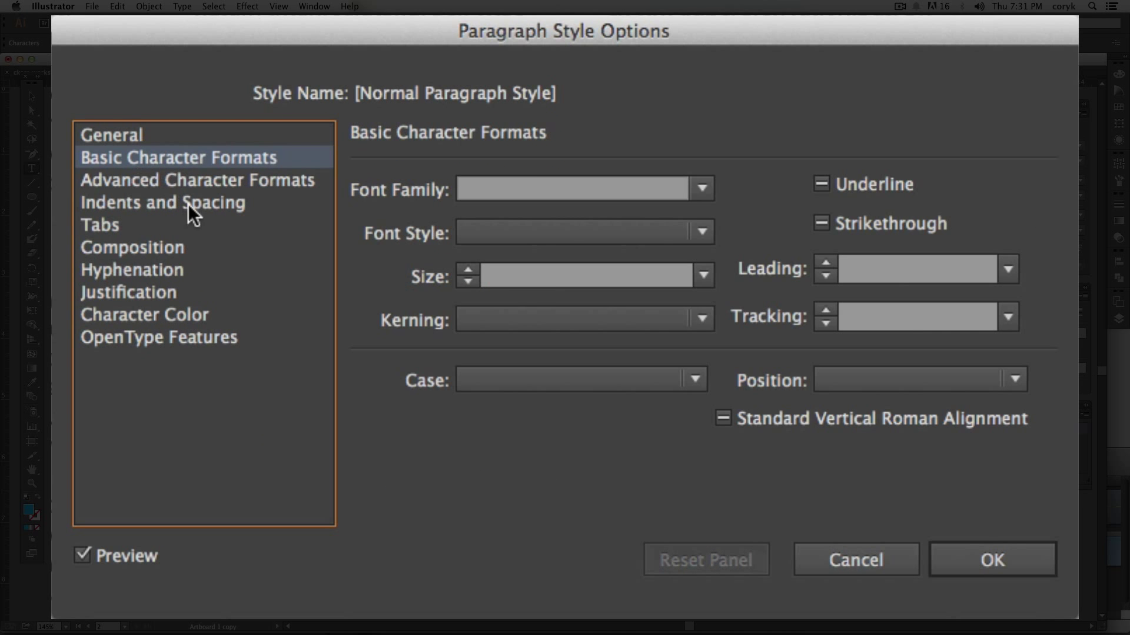
{"action": "left_click", "coordinate": [161, 183]}
{"action": "left_click", "coordinate": [151, 205]}
{"action": "left_click", "coordinate": [136, 267]}
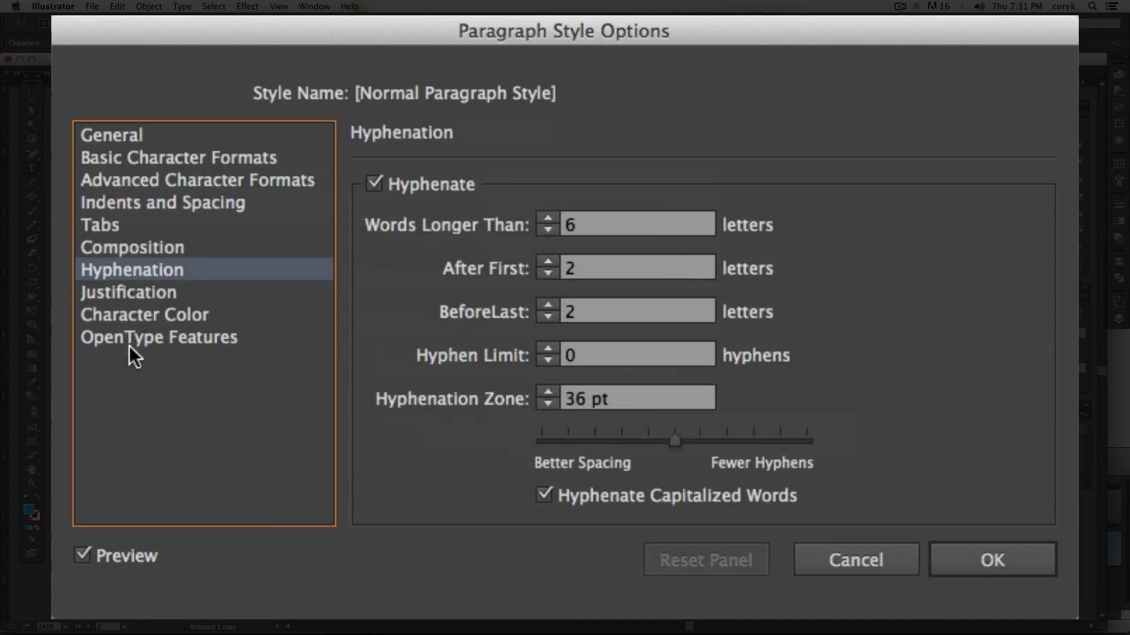
{"action": "left_click", "coordinate": [179, 291]}
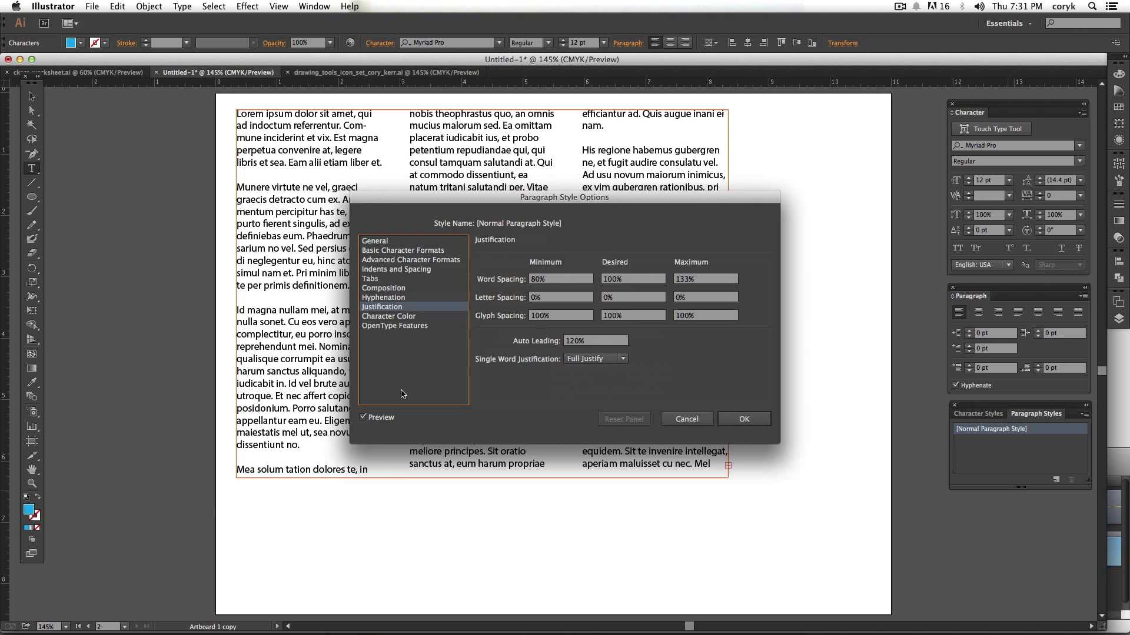
{"action": "key", "text": "Return"}
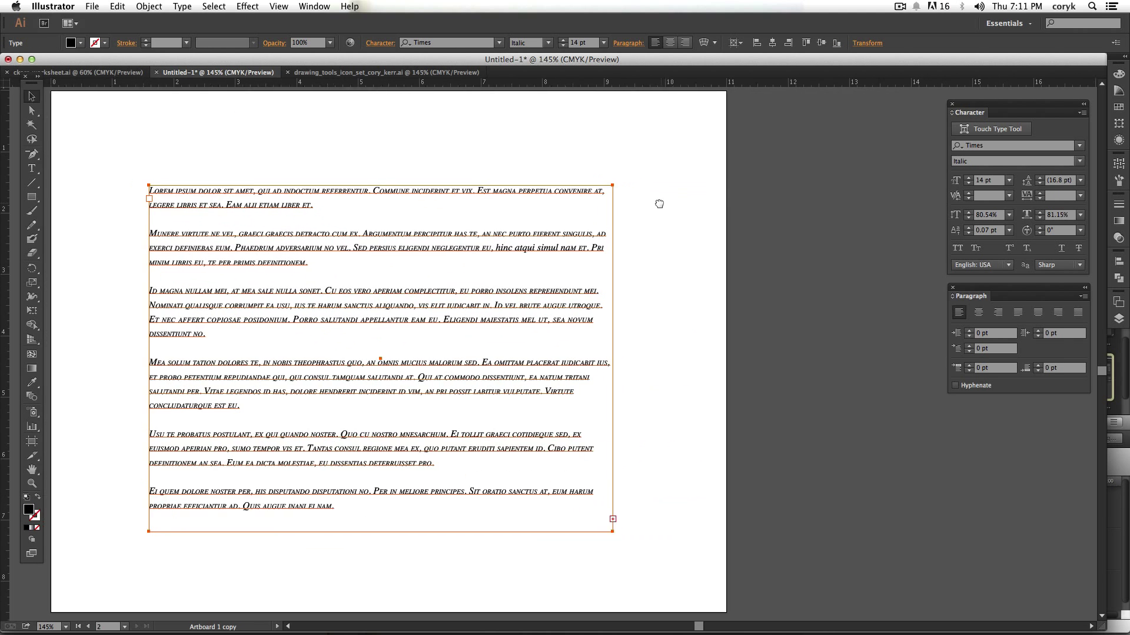
- Set the selected text area's width to 8 in in Area Type Options
{"action": "left_click_drag", "start_coordinate": [659, 204], "coordinate": [652, 203]}
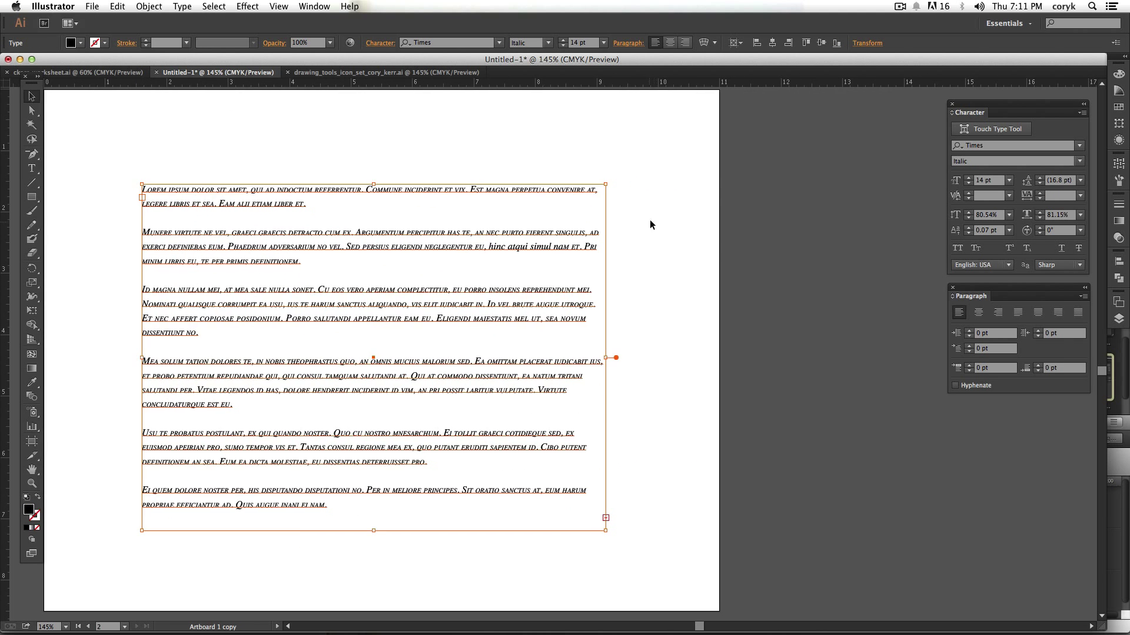
{"action": "left_click", "coordinate": [183, 6]}
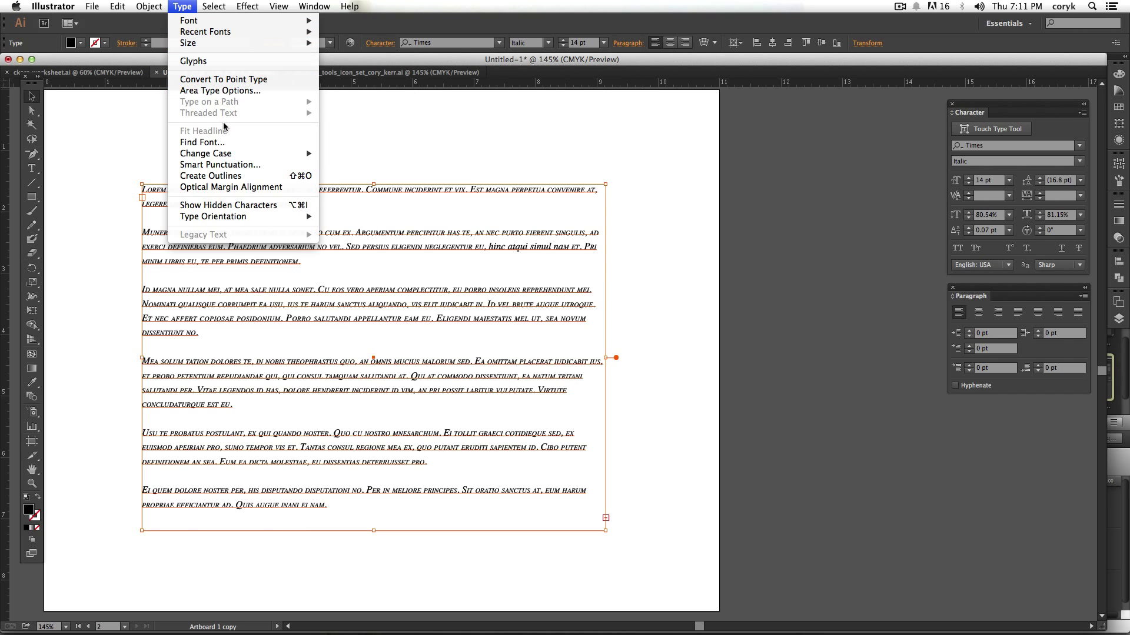
{"action": "left_click", "coordinate": [270, 96]}
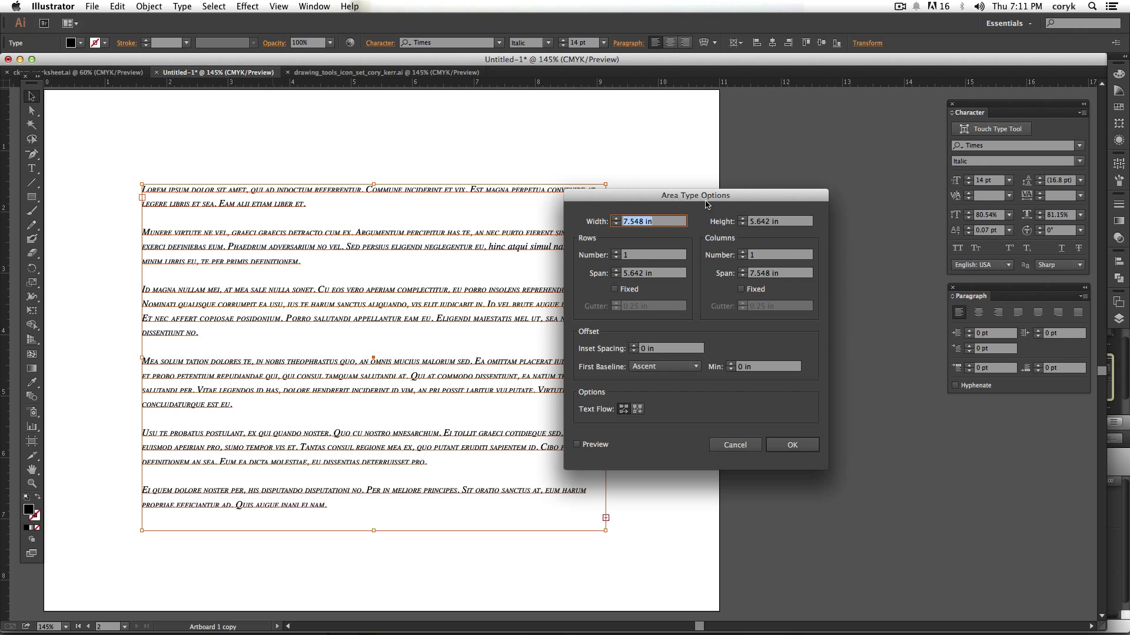
{"action": "left_click_drag", "start_coordinate": [703, 198], "coordinate": [766, 186]}
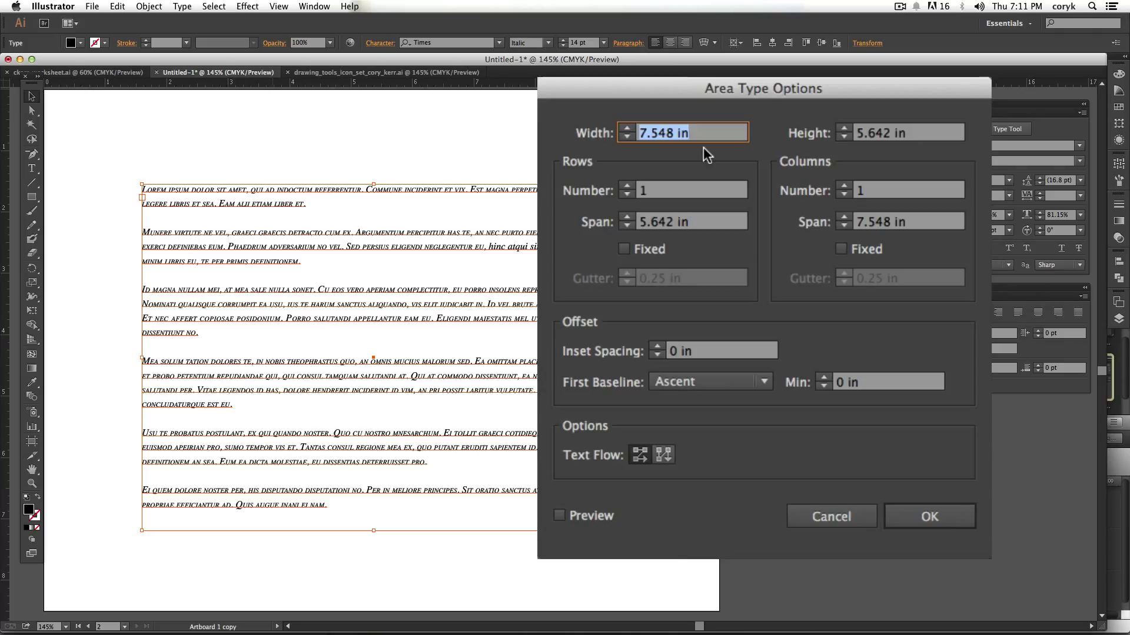
{"action": "type", "text": "8"}
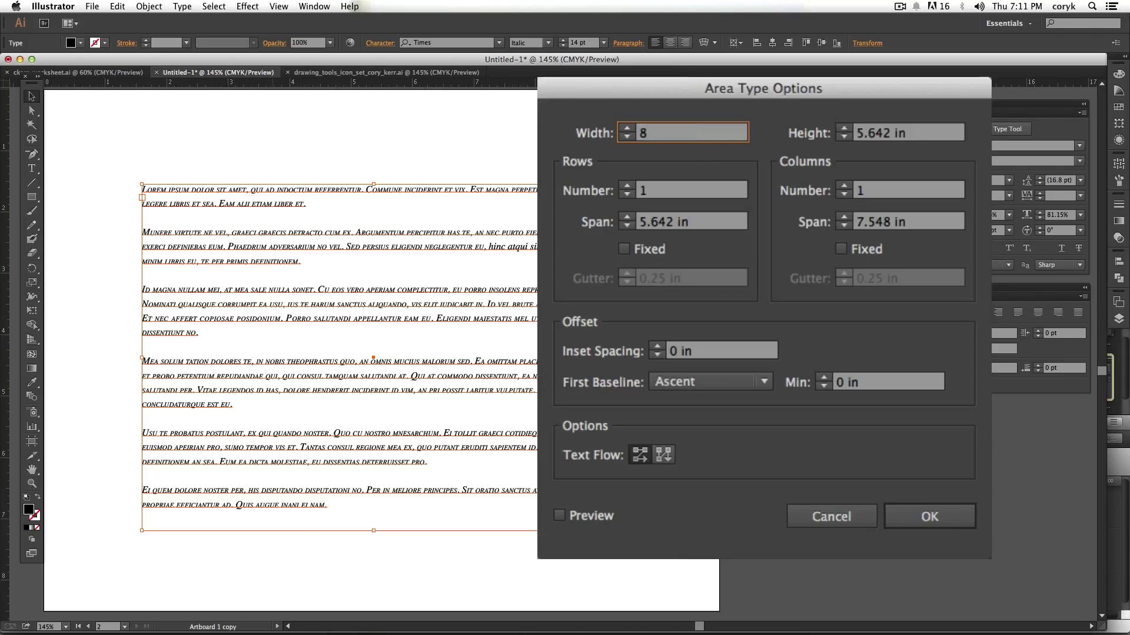
{"action": "type", "text": " in"}
{"action": "key", "text": "Tab"}
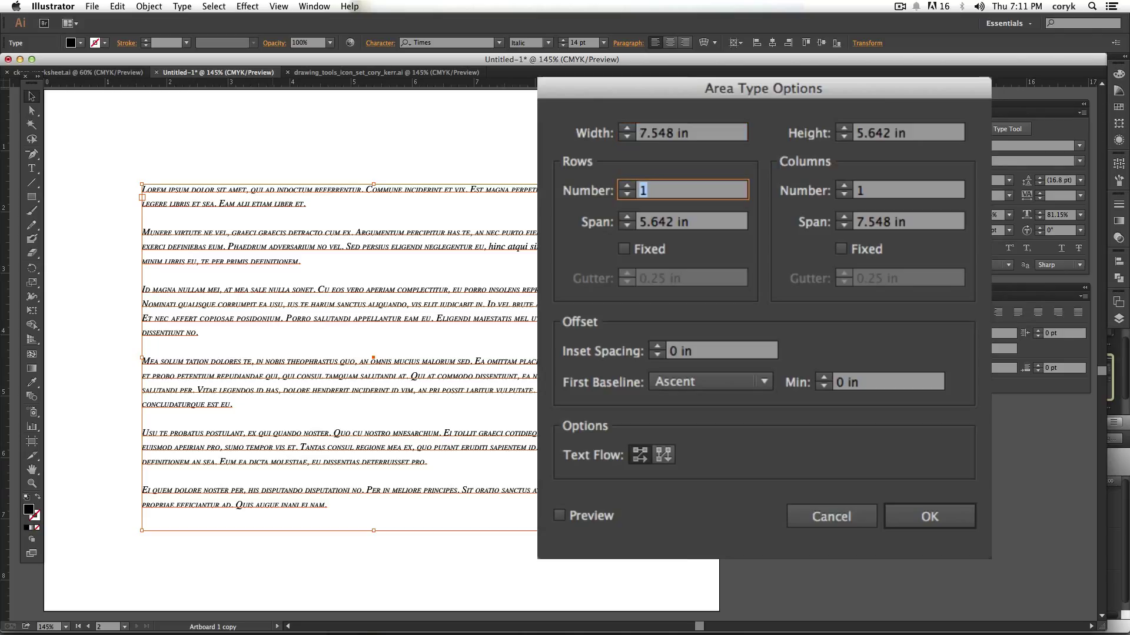
{"action": "left_click", "coordinate": [673, 133]}
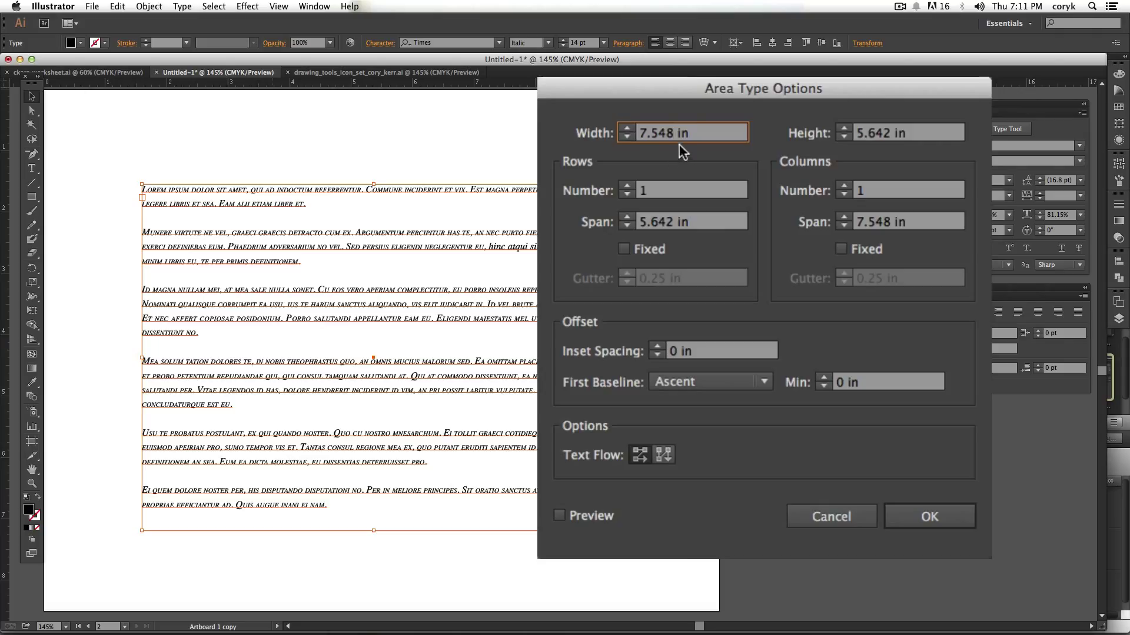
{"action": "left_click_drag", "start_coordinate": [694, 133], "coordinate": [581, 130]}
{"action": "type", "text": "8 in"}
{"action": "key", "text": "Tab"}
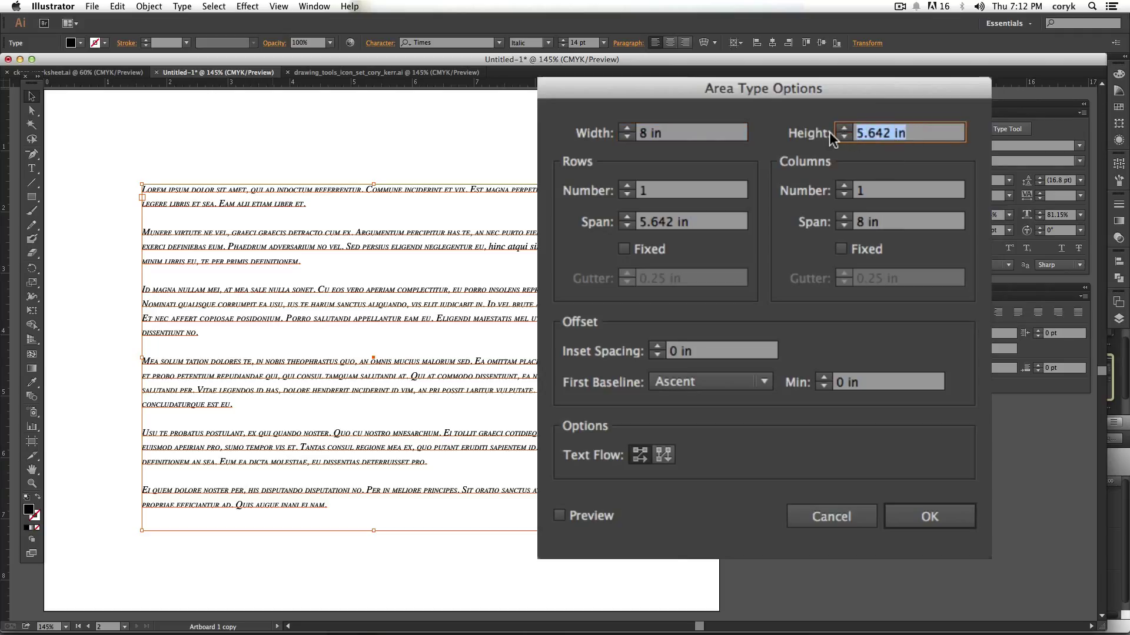
- Set the text area's height to 6 in, preview the new size and apply it
{"action": "type", "text": "60"}
{"action": "key", "text": "BackSpace"}
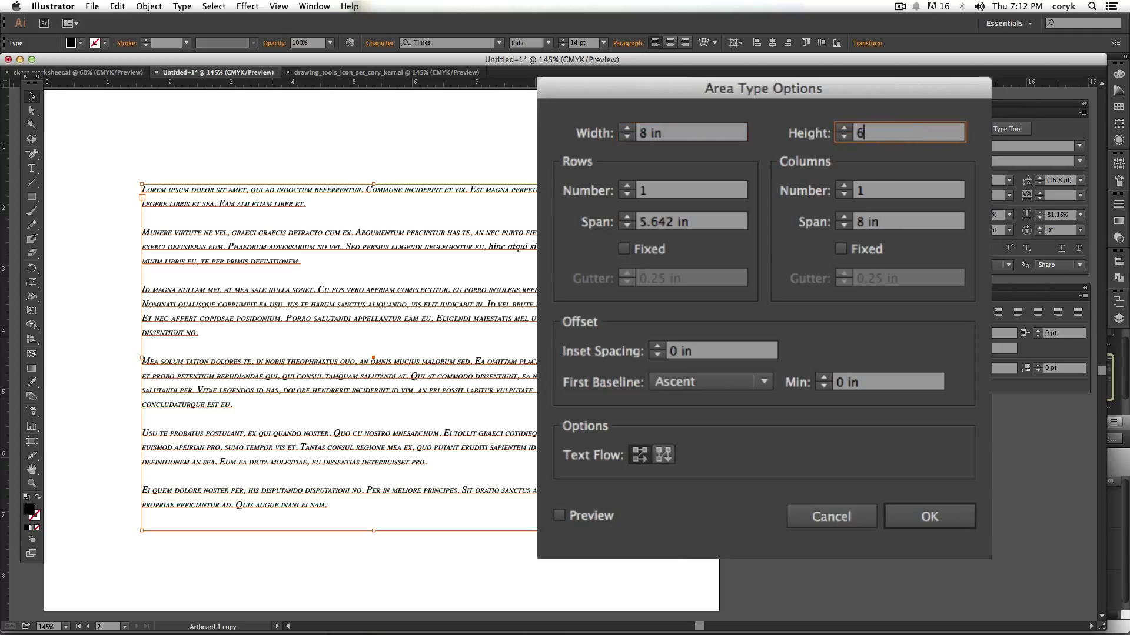
{"action": "type", "text": "in"}
{"action": "left_click", "coordinate": [555, 519]}
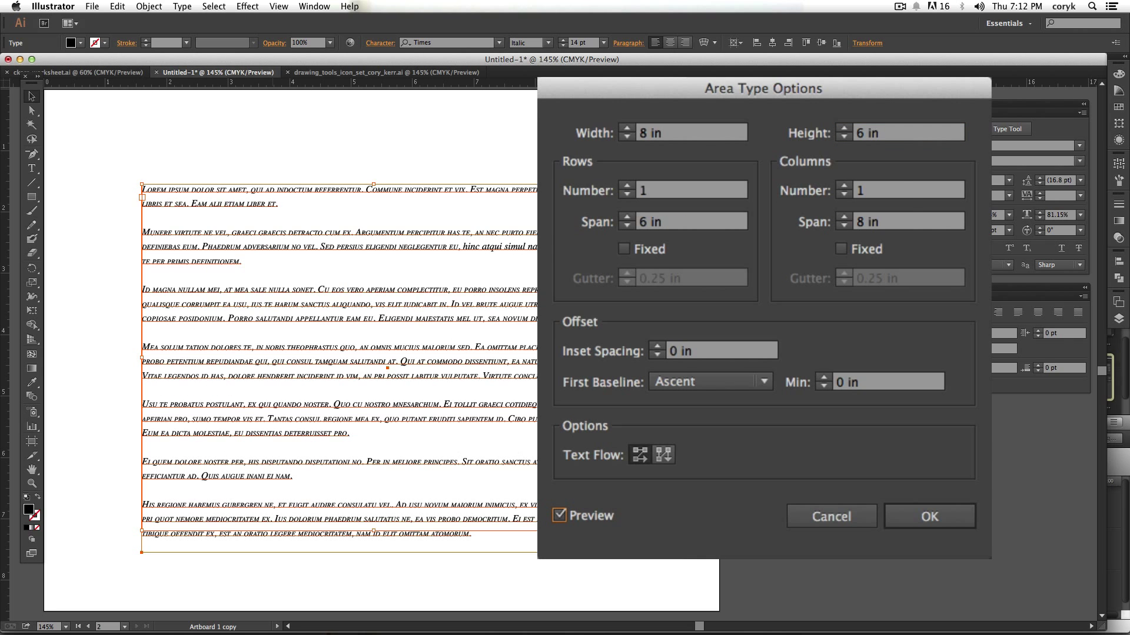
{"action": "left_click", "coordinate": [929, 516]}
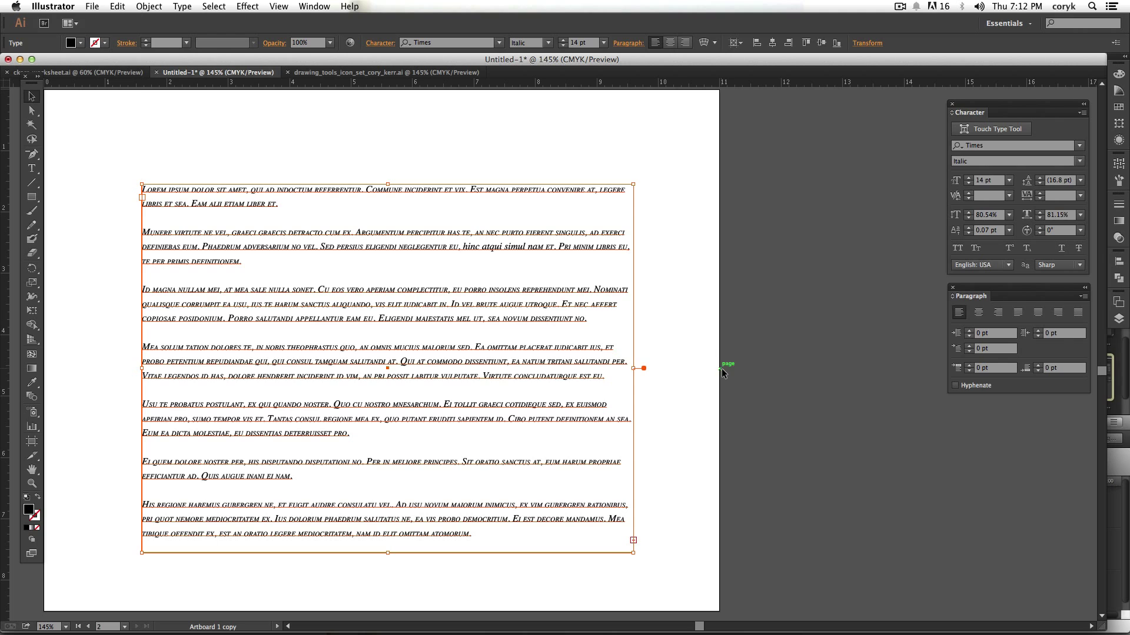
- Divide the text area into 3 columns in Area Type Options with the preview turned on
{"action": "left_click", "coordinate": [150, 6]}
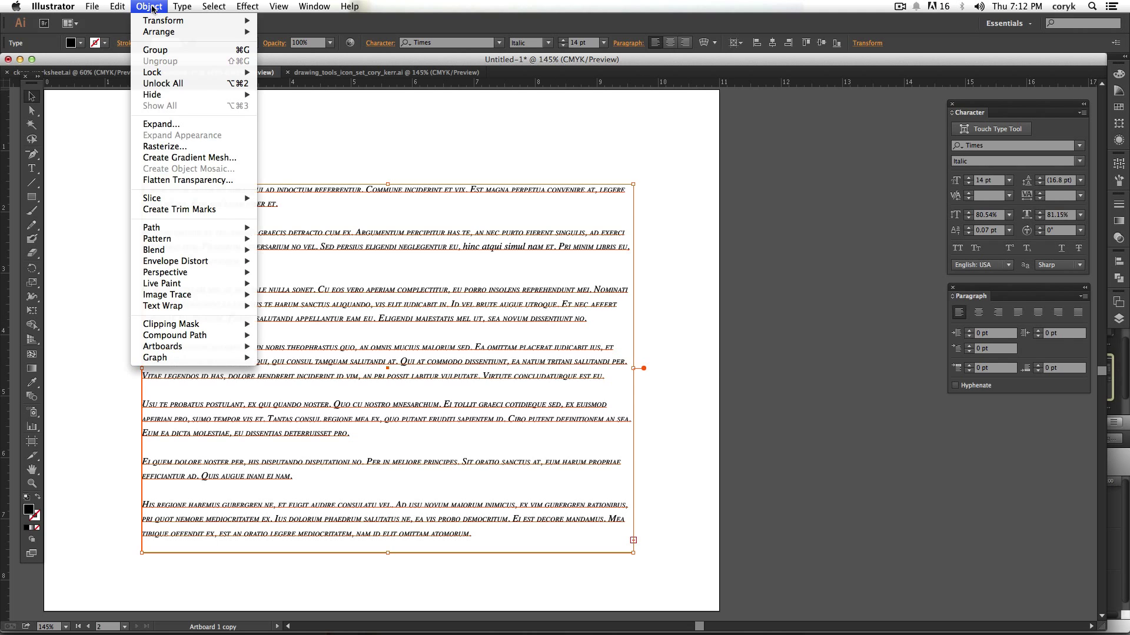
{"action": "mouse_move", "coordinate": [183, 6]}
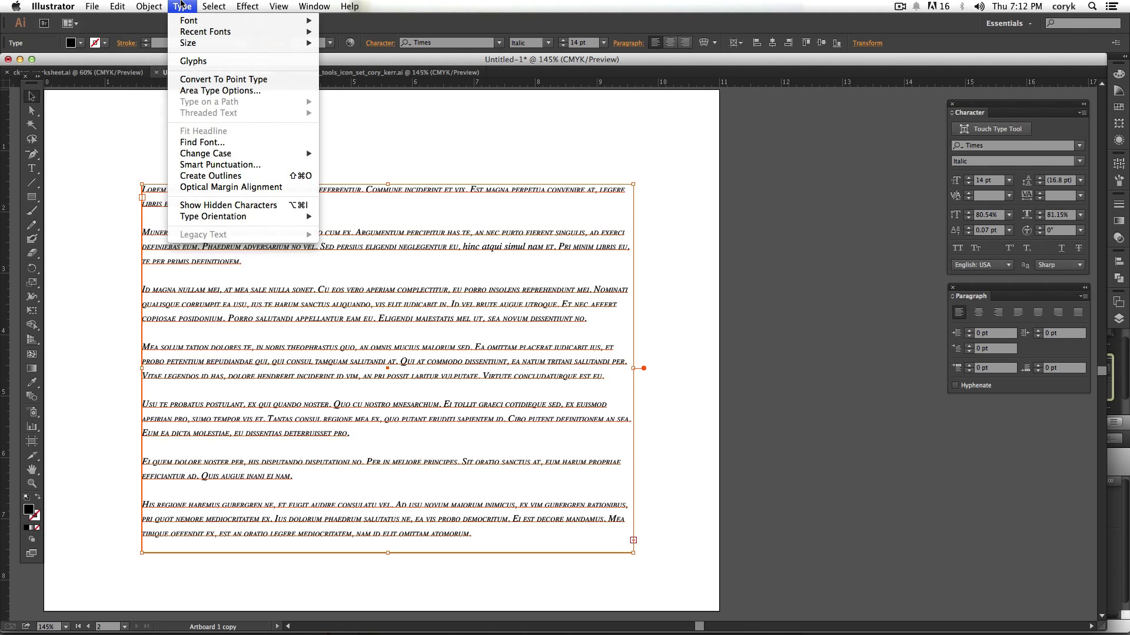
{"action": "left_click", "coordinate": [219, 91]}
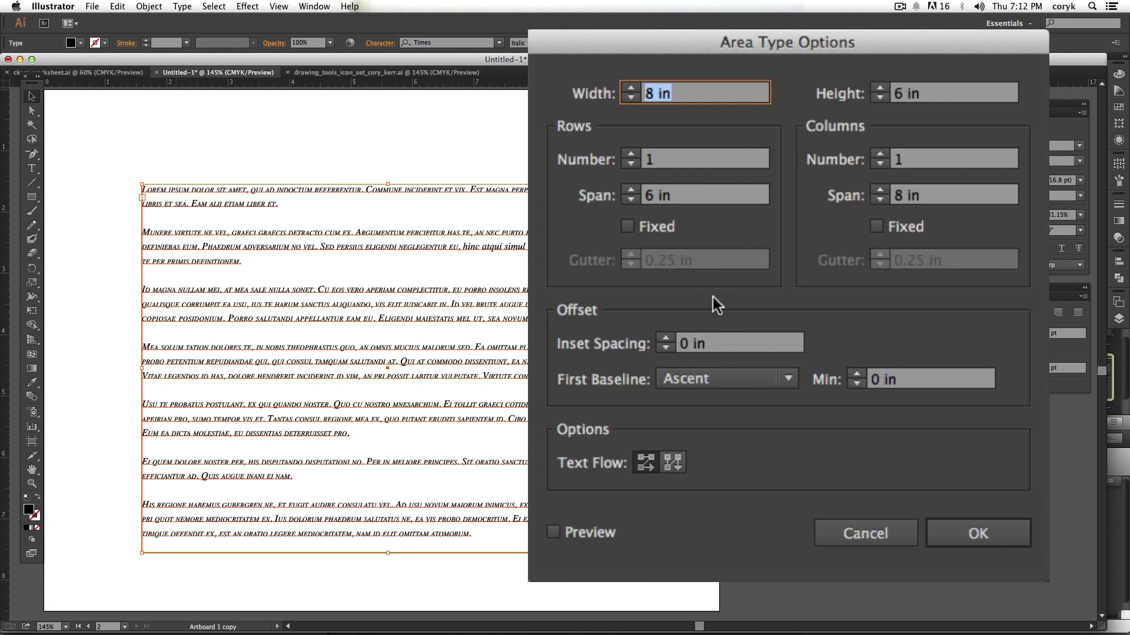
{"action": "left_click", "coordinate": [880, 154]}
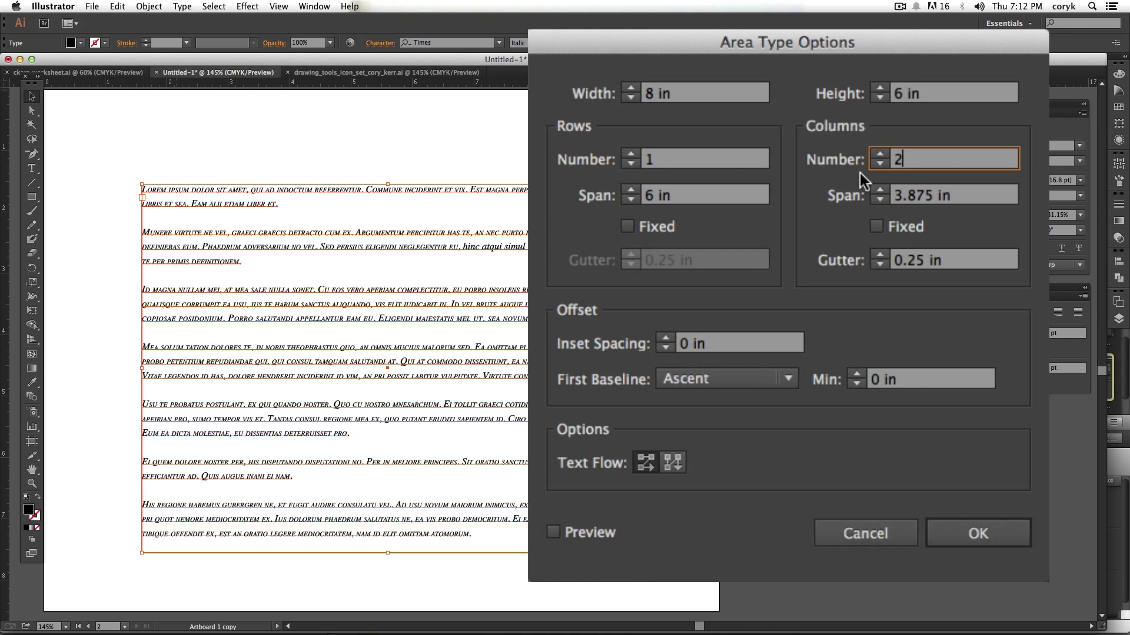
{"action": "left_click", "coordinate": [555, 533]}
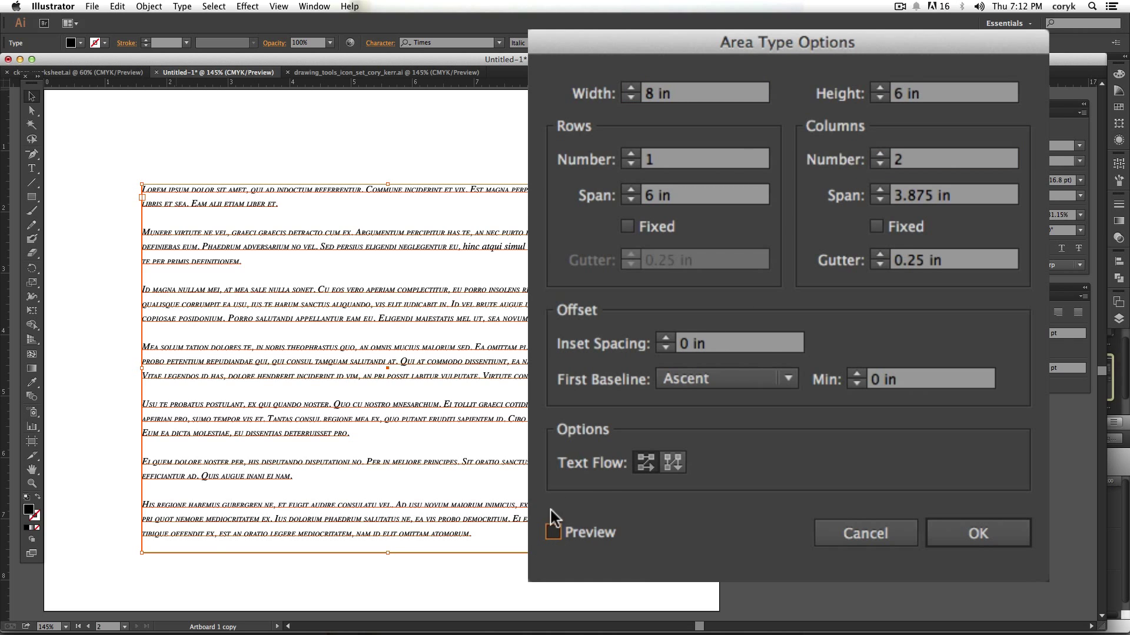
{"action": "left_click", "coordinate": [877, 154]}
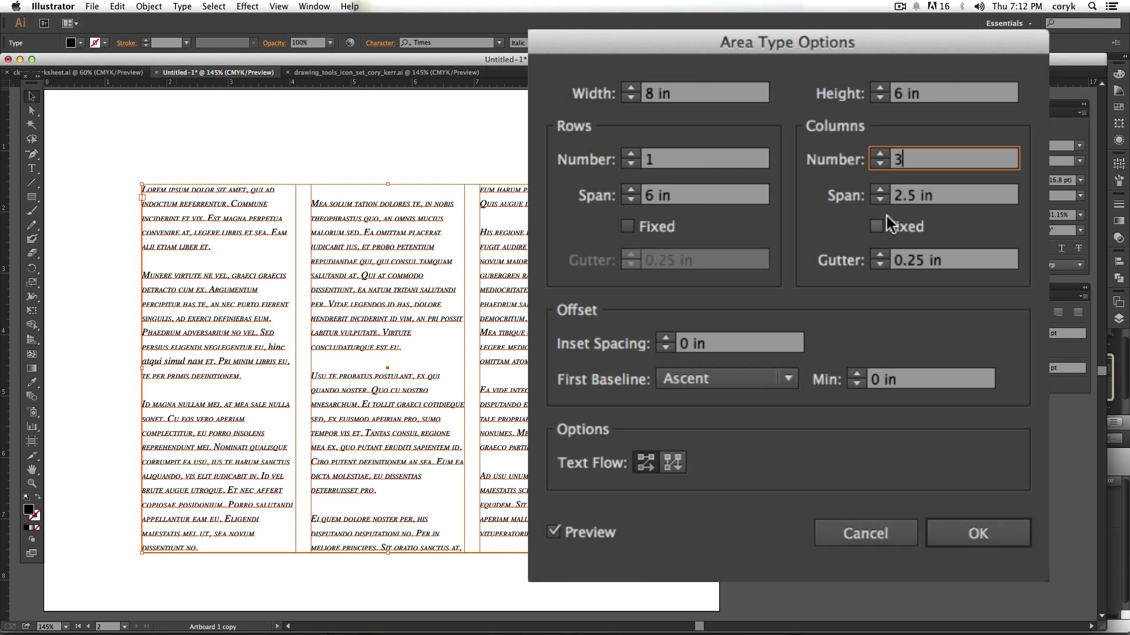
- Adjust the gutter between the text columns up to 0.688 in and back down to 0.438 in
{"action": "left_click", "coordinate": [880, 255]}
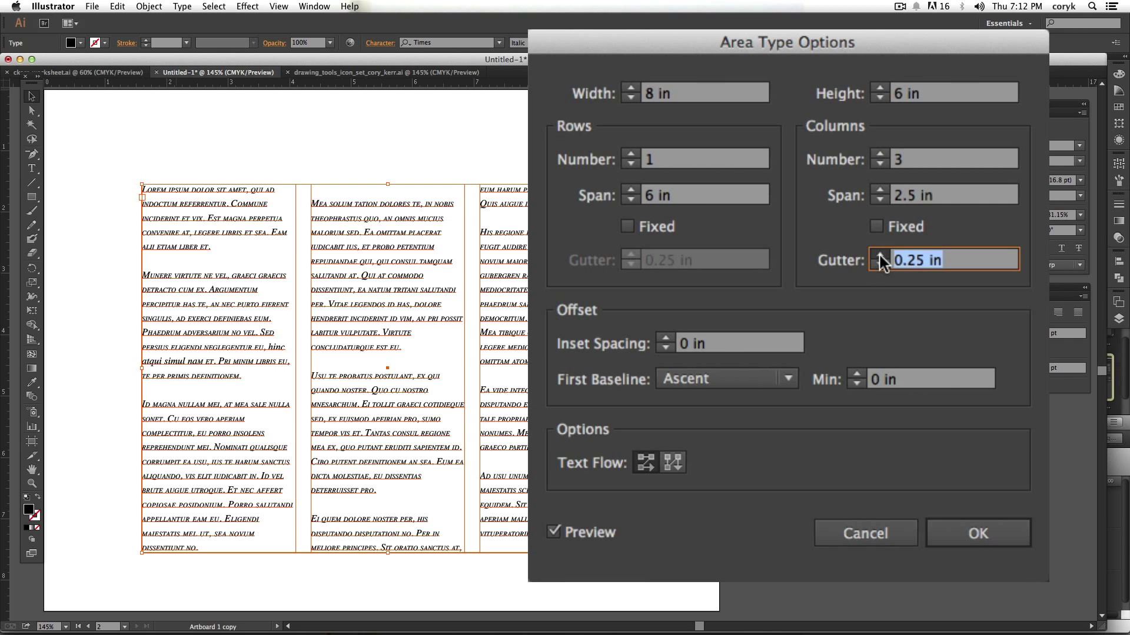
{"action": "left_click", "coordinate": [880, 256]}
{"action": "left_click", "coordinate": [880, 256]}
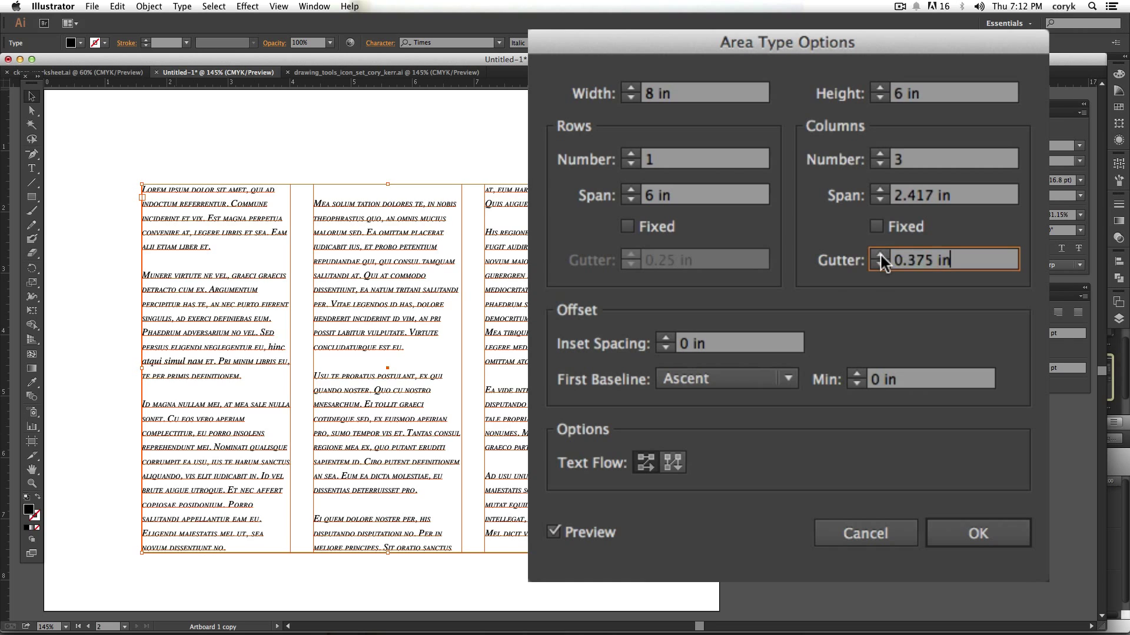
{"action": "left_click", "coordinate": [880, 255]}
{"action": "key", "text": "Up"}
{"action": "key", "text": "Up"}
{"action": "key", "text": "Up"}
{"action": "key", "text": "Up"}
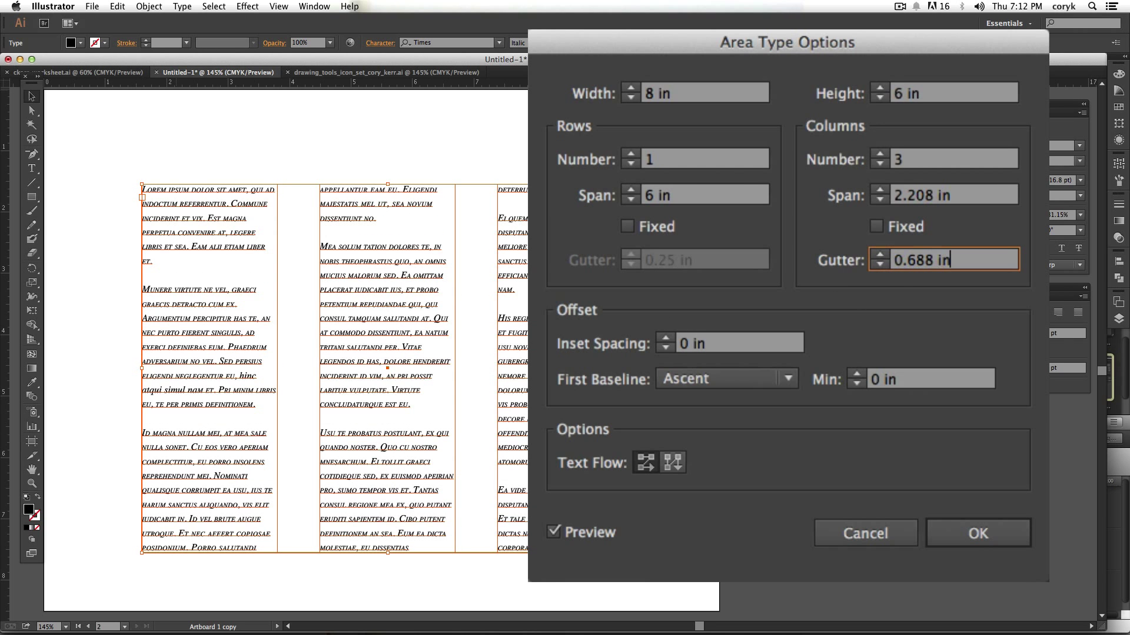
{"action": "left_click", "coordinate": [878, 266]}
{"action": "left_click", "coordinate": [879, 265]}
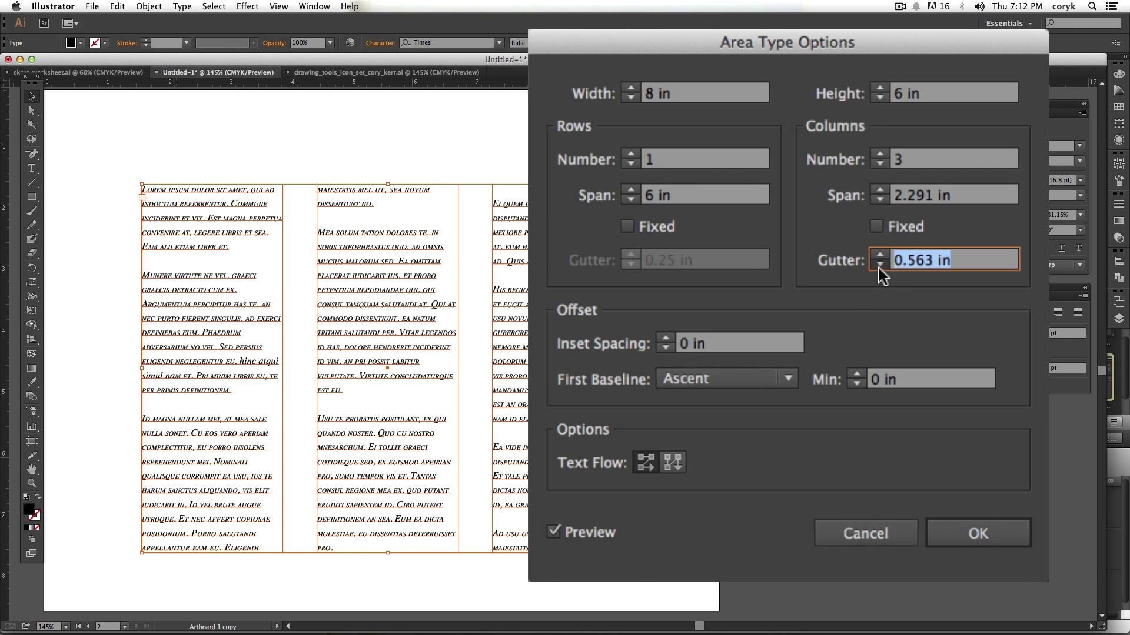
{"action": "left_click", "coordinate": [879, 266]}
{"action": "left_click", "coordinate": [879, 266]}
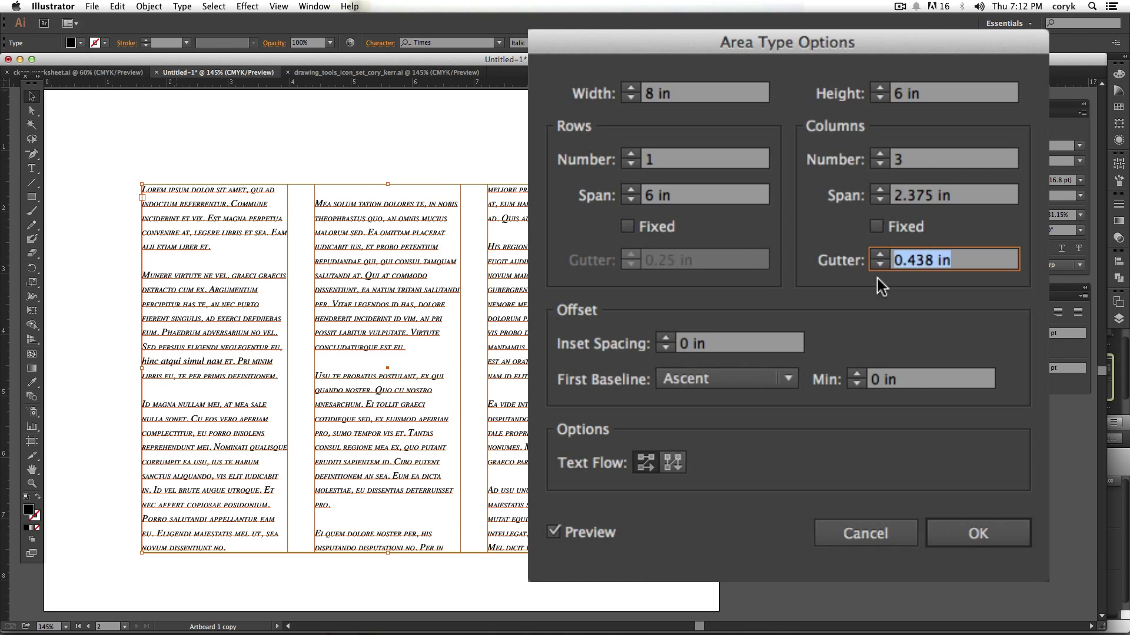
- Divide the text area into 3 rows in Area Type Options and return it to 1 row
{"action": "left_click", "coordinate": [630, 154]}
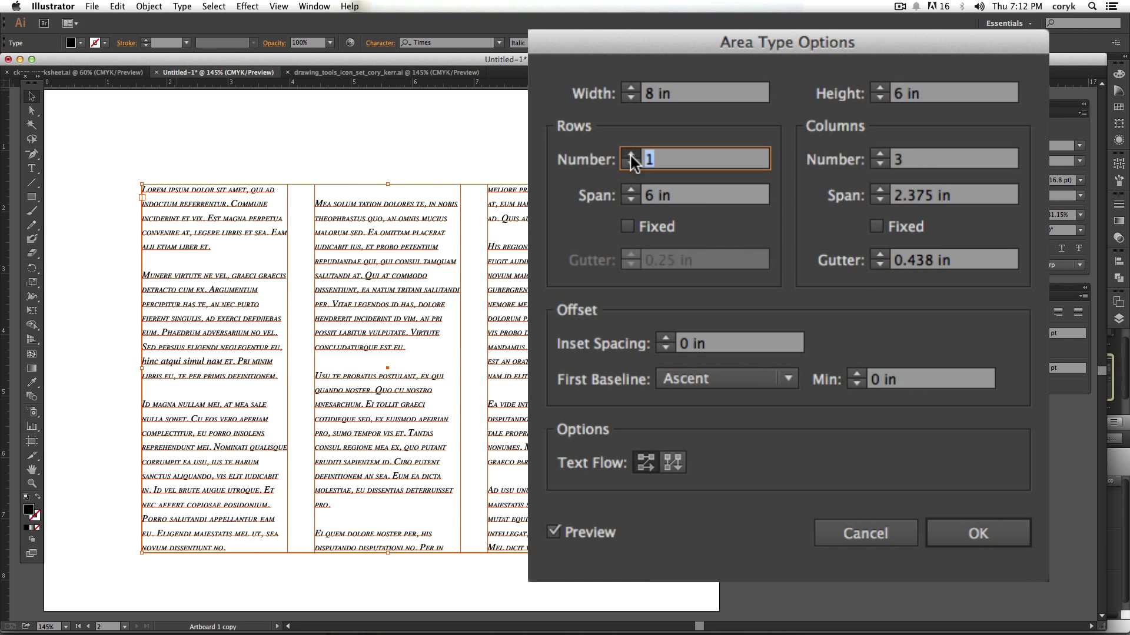
{"action": "left_click", "coordinate": [630, 155]}
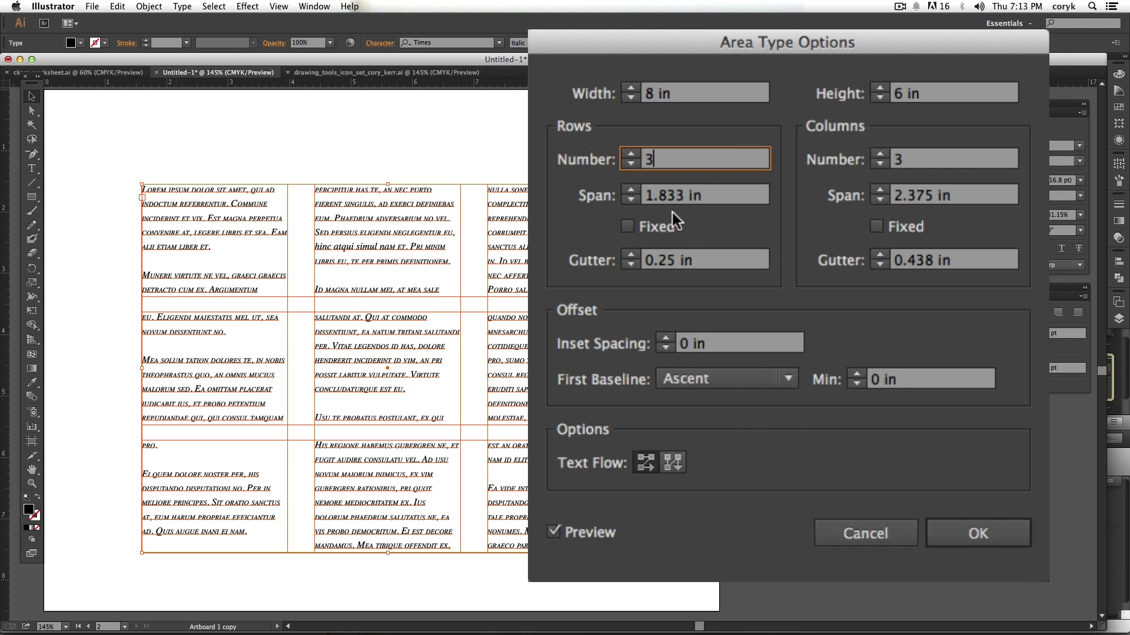
{"action": "left_click", "coordinate": [631, 164]}
{"action": "left_click", "coordinate": [632, 165]}
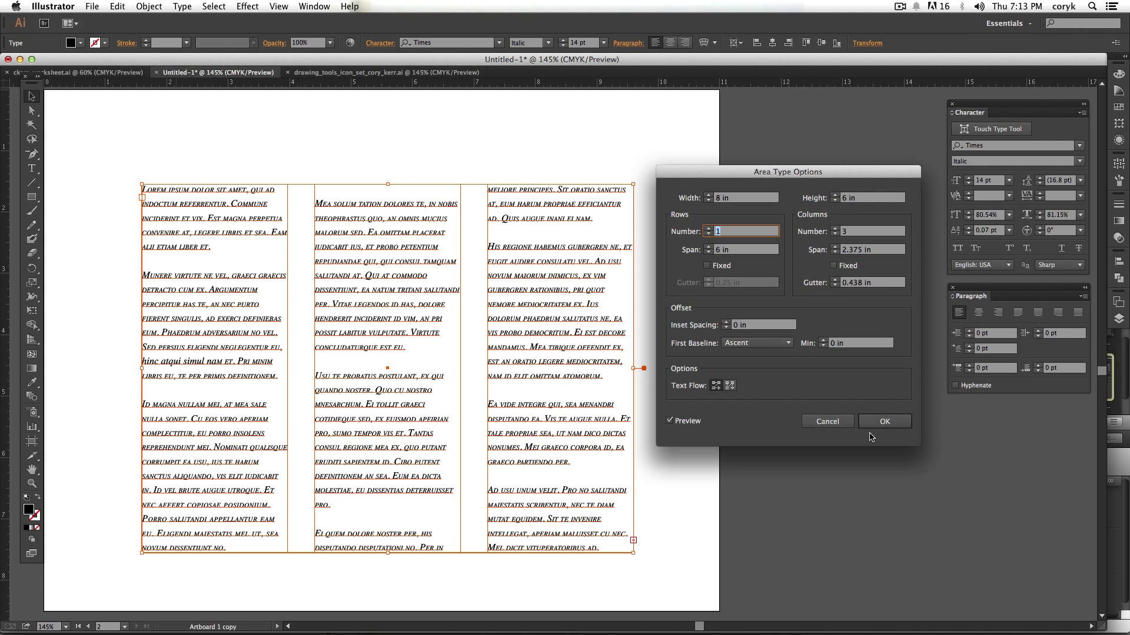
- Apply the area type settings and move the three-column text area toward the artboard's upper-left corner
{"action": "left_click", "coordinate": [877, 423]}
{"action": "scroll", "coordinate": [645, 477], "scroll_direction": "left", "scroll_amount": 5}
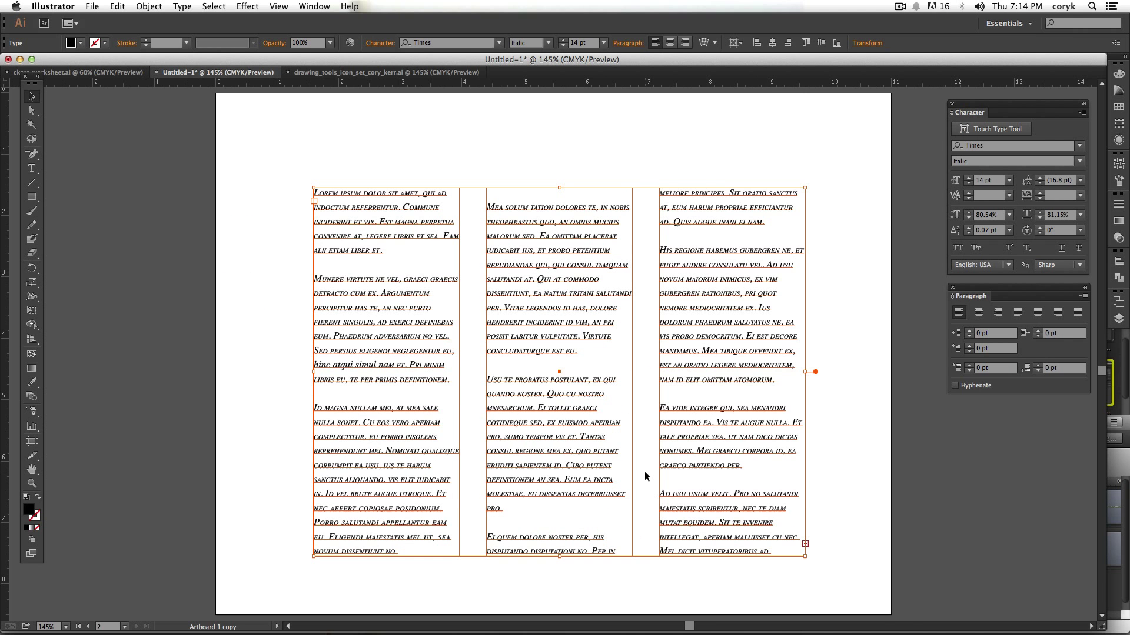
{"action": "left_click_drag", "start_coordinate": [688, 464], "coordinate": [611, 385]}
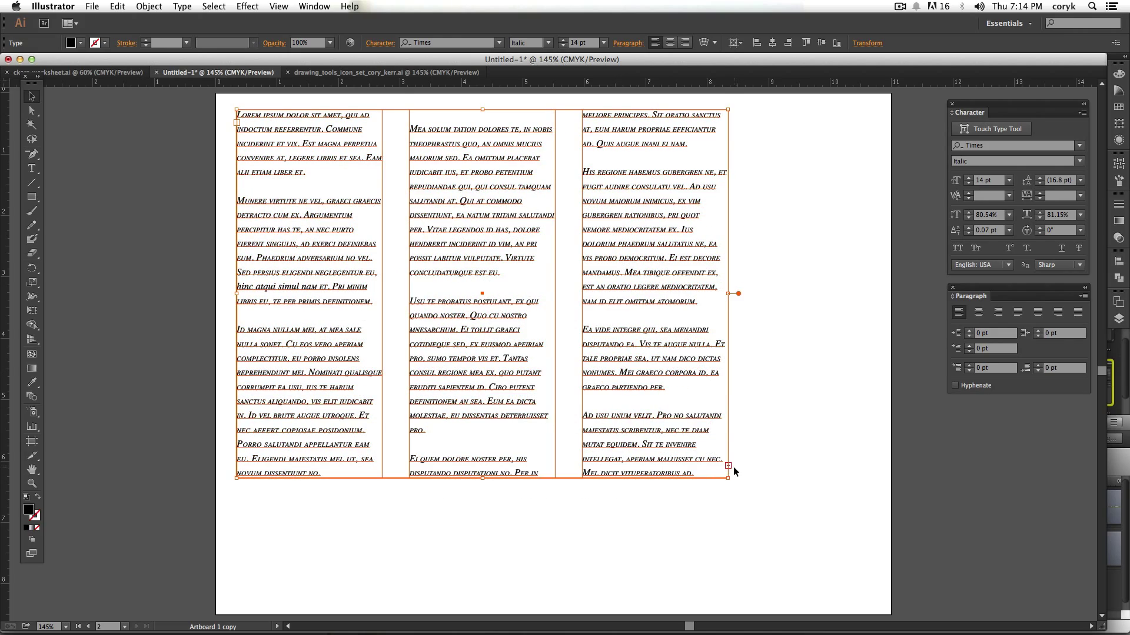
{"action": "left_click", "coordinate": [734, 491]}
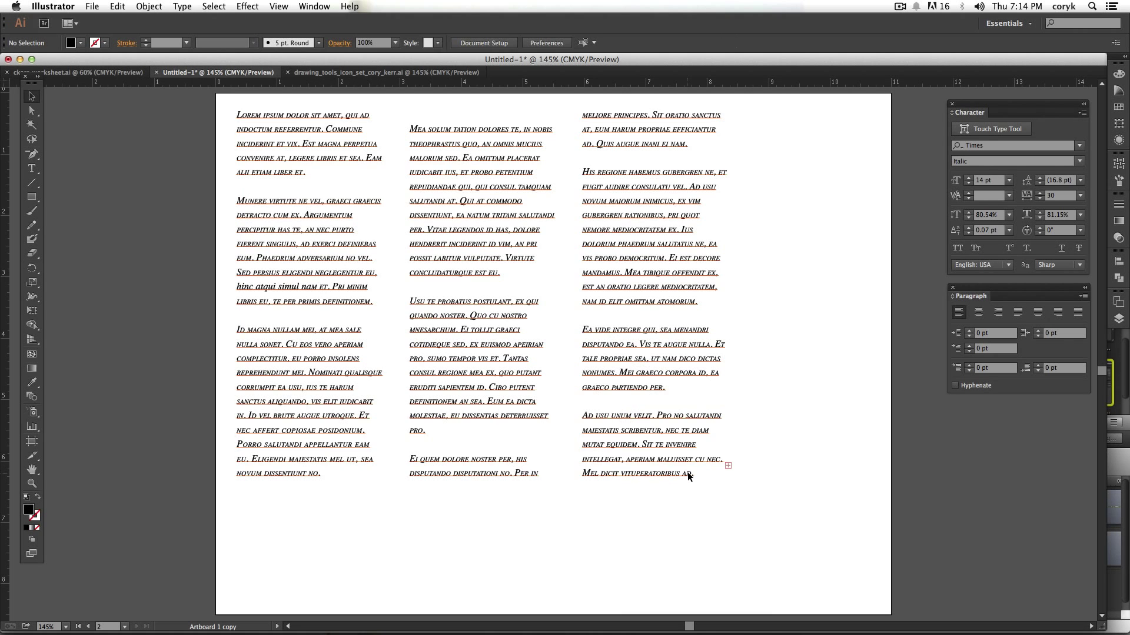
{"action": "left_click", "coordinate": [687, 478]}
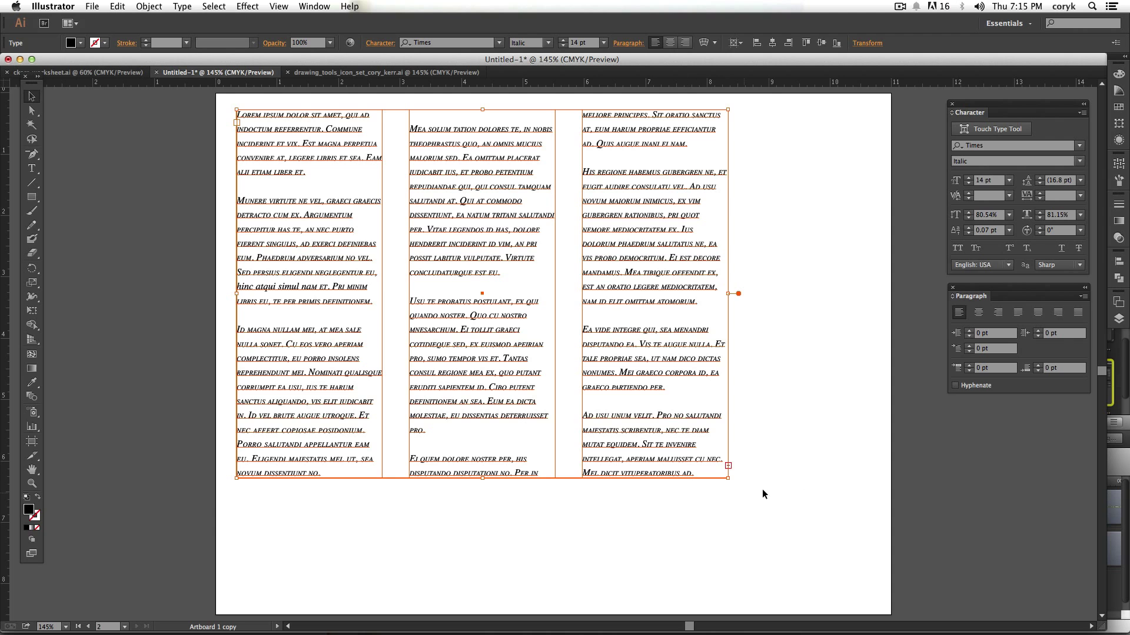
- Reduce the three-column text's font size to 11 pt, and raise it to 15 pt
{"action": "left_click", "coordinate": [969, 184]}
{"action": "left_click", "coordinate": [969, 184]}
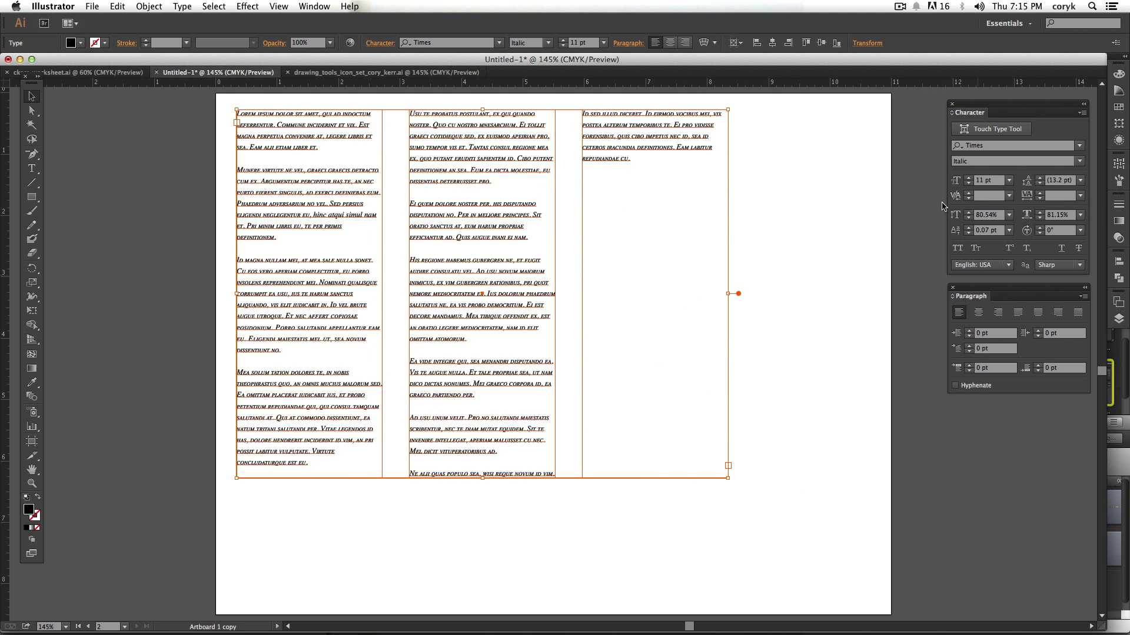
{"action": "left_click", "coordinate": [967, 177]}
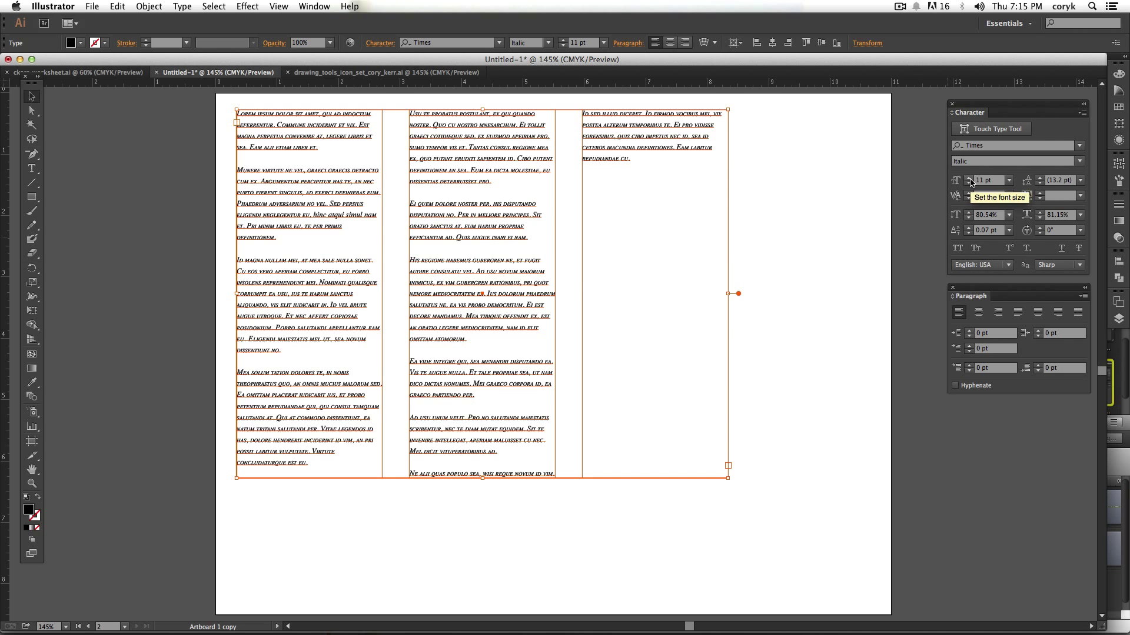
{"action": "left_click", "coordinate": [969, 178]}
{"action": "left_click", "coordinate": [969, 178]}
{"action": "left_click", "coordinate": [969, 177]}
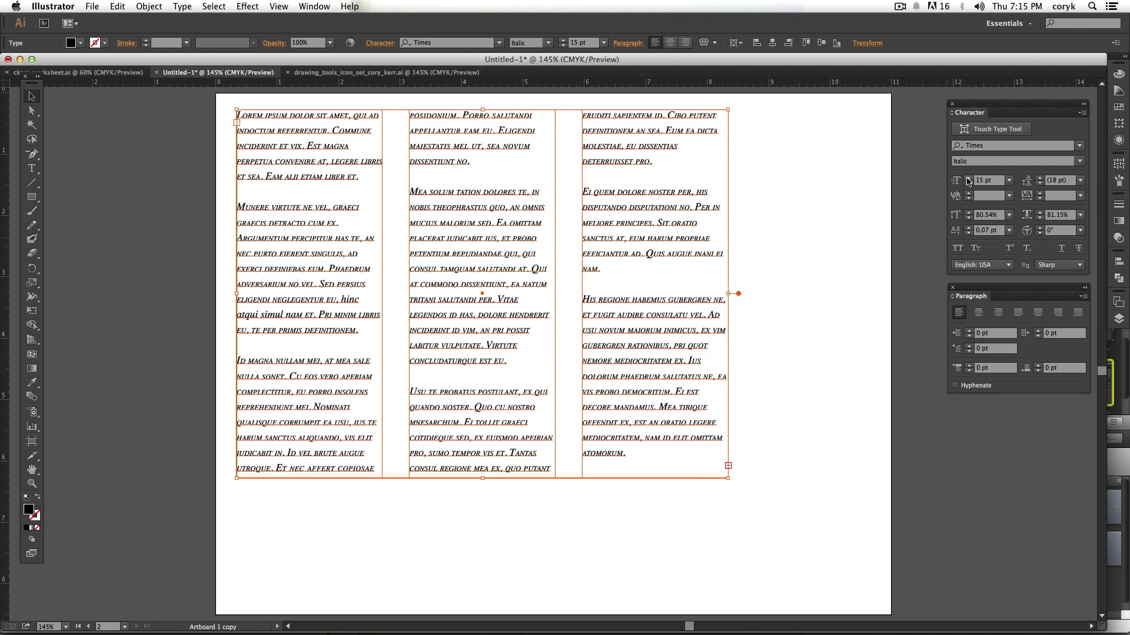
{"action": "double_click", "coordinate": [694, 438]}
{"action": "key", "text": "super+a"}
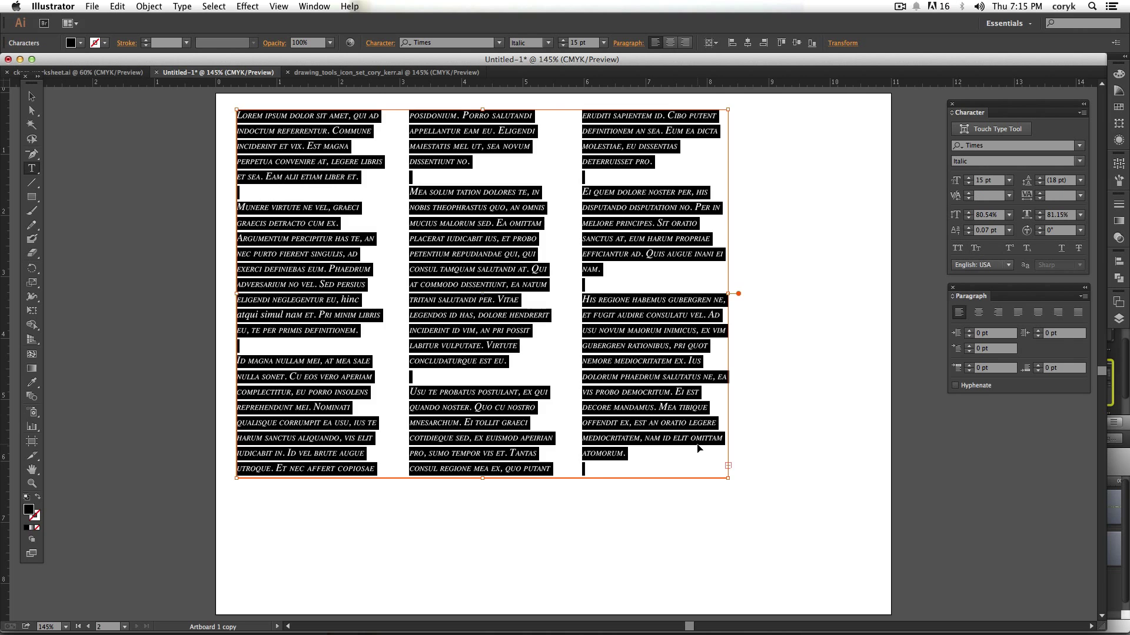
{"action": "key", "text": "super+shift+a"}
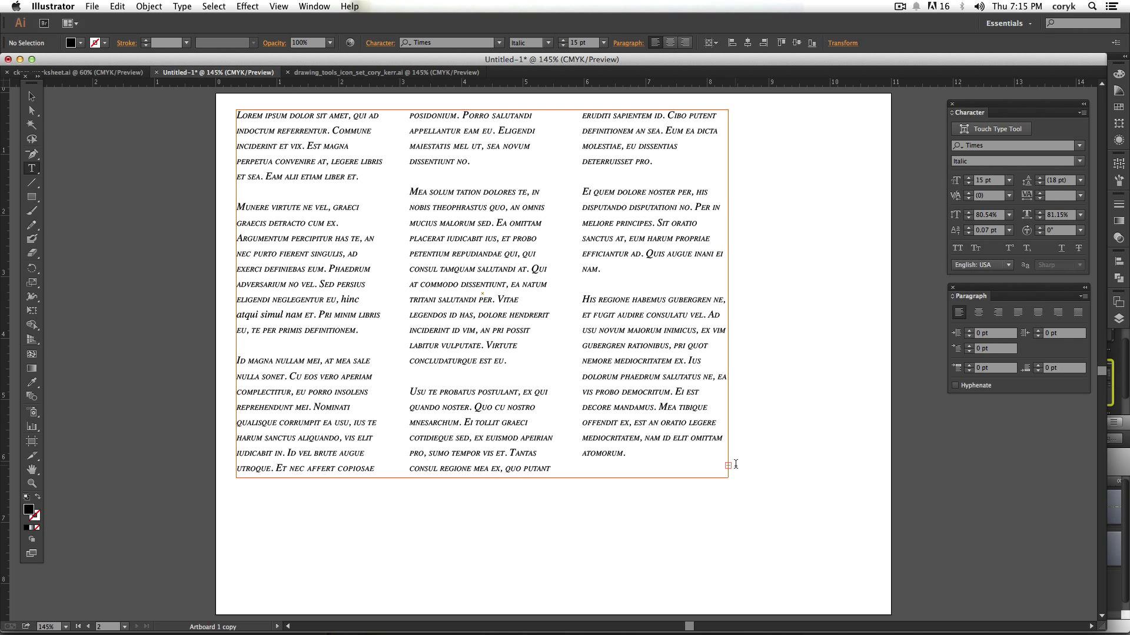
{"action": "key", "text": "Escape"}
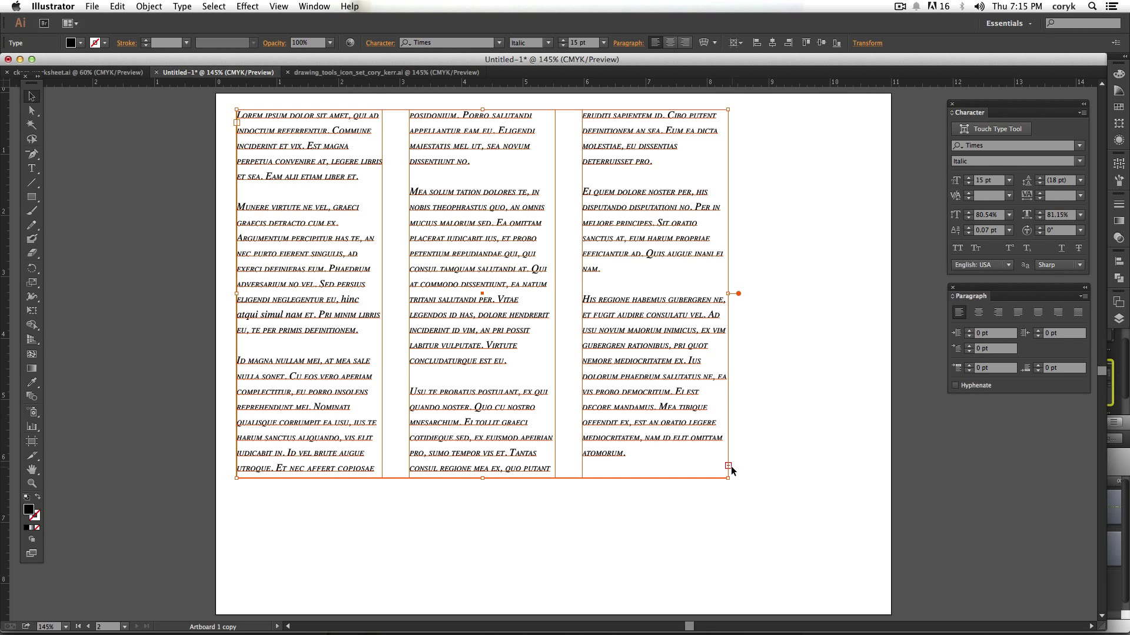
- Flow the overset text into a linked text area drawn beneath the columns, and delete that linked area
{"action": "left_click", "coordinate": [728, 466]}
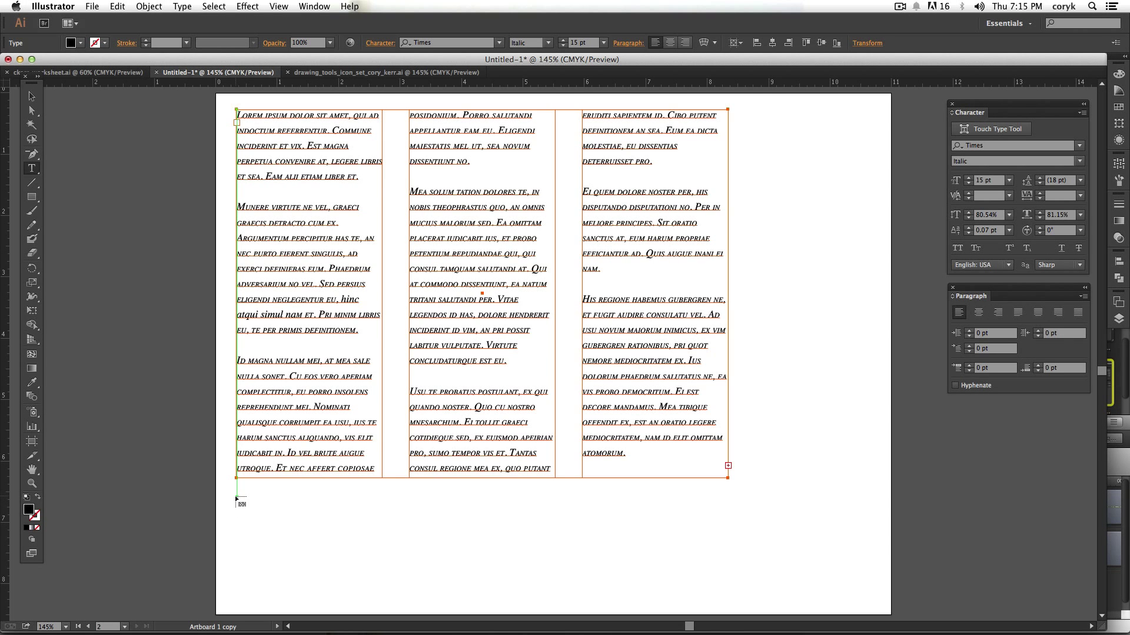
{"action": "left_click_drag", "start_coordinate": [236, 499], "coordinate": [870, 603]}
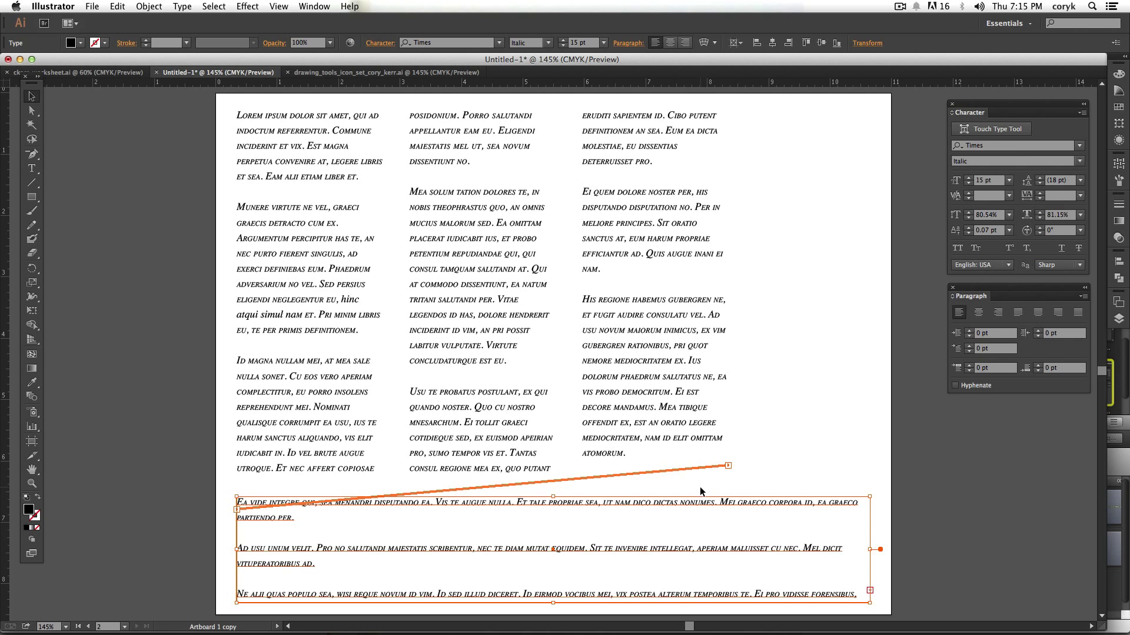
{"action": "key", "text": "Delete"}
- Draw an empty, wide text area beneath the three columns and switch the document to outline view
{"action": "key", "text": "t"}
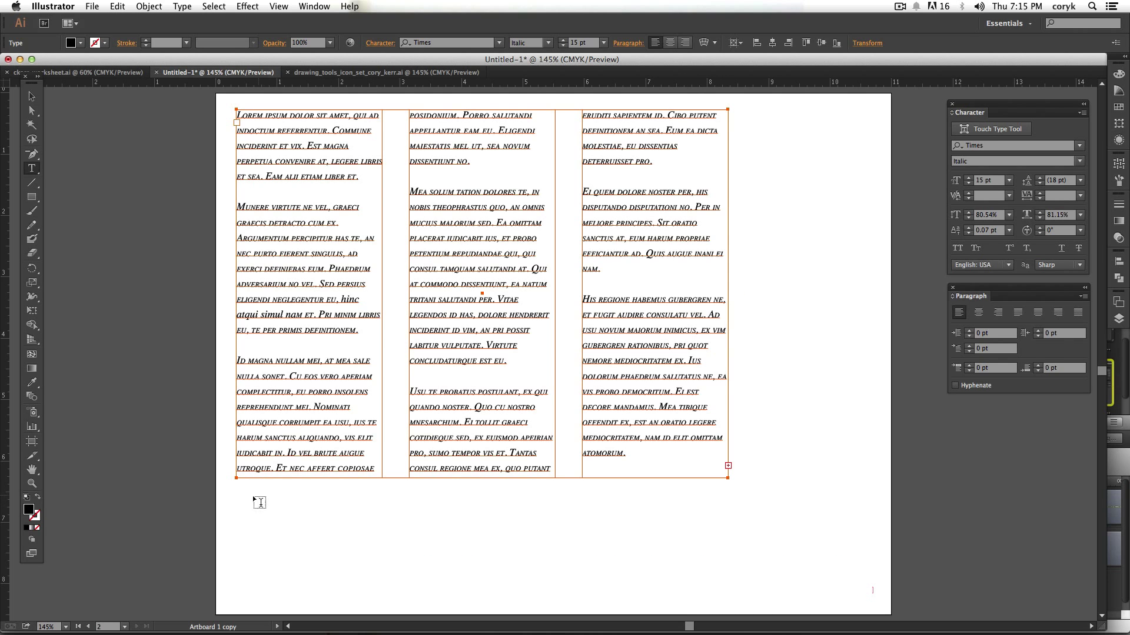
{"action": "left_click_drag", "start_coordinate": [233, 493], "coordinate": [751, 579]}
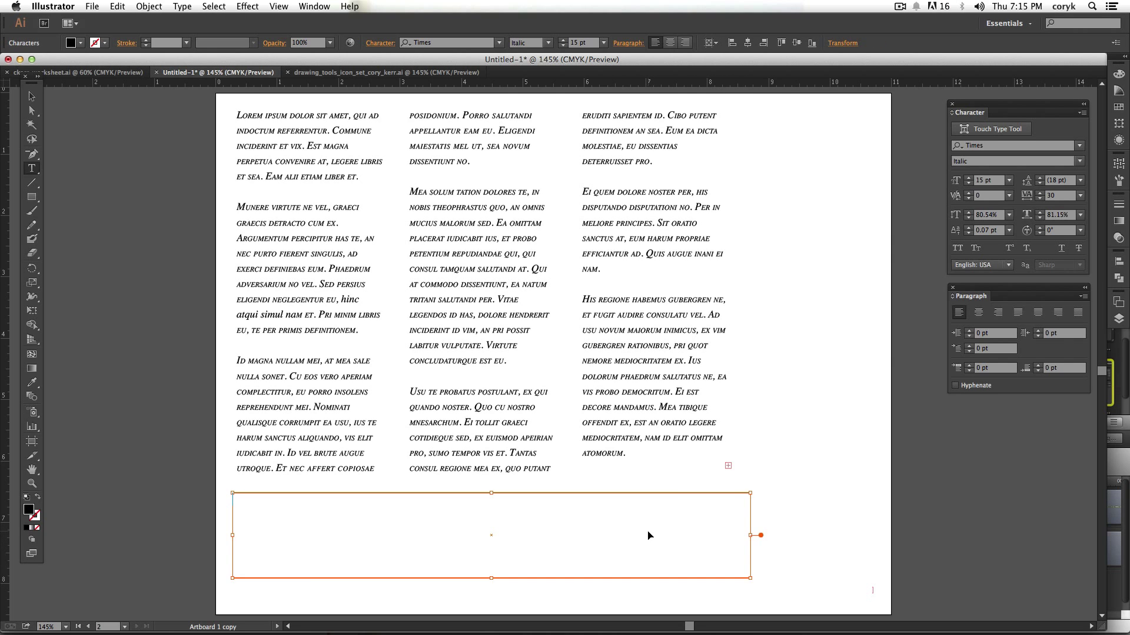
{"action": "key", "text": "super+y"}
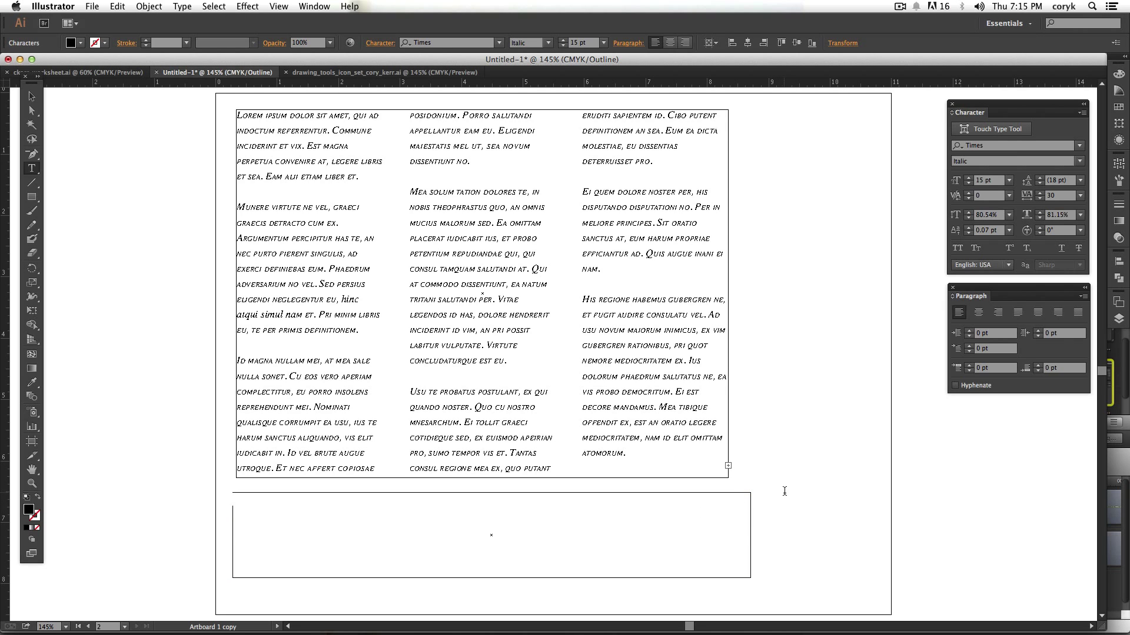
- Draw an ellipse about 1.65 in wide and 1.96 in tall beside the empty text area
{"action": "key", "text": "Escape"}
{"action": "key", "text": "l"}
{"action": "mouse_move", "coordinate": [783, 486]}
{"action": "left_mouse_down"}
{"action": "mouse_move", "coordinate": [853, 583]}
{"action": "mouse_move", "coordinate": [884, 606]}
{"action": "left_mouse_up"}
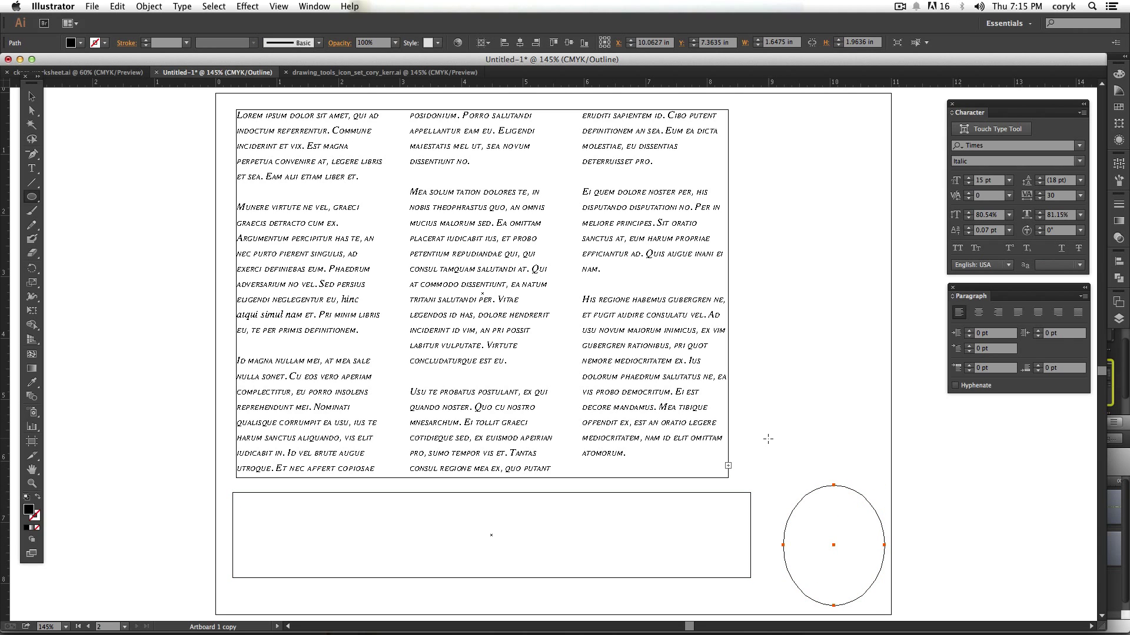
{"action": "key", "text": "v"}
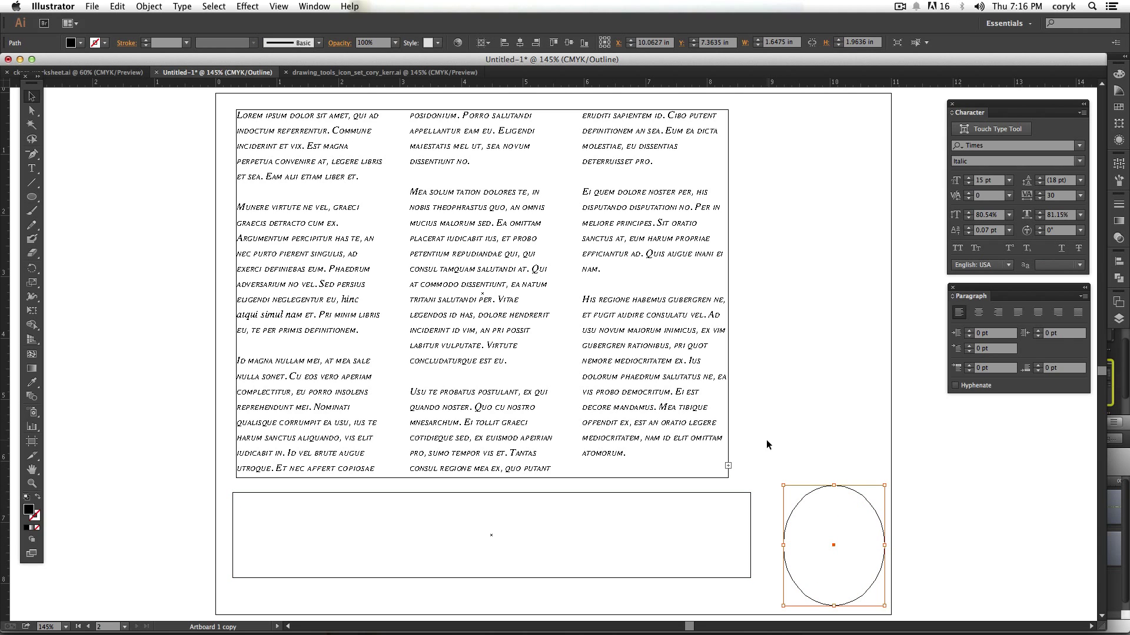
- Thread the overset text from the three-column area into the empty text area beneath it
{"action": "left_click", "coordinate": [728, 468]}
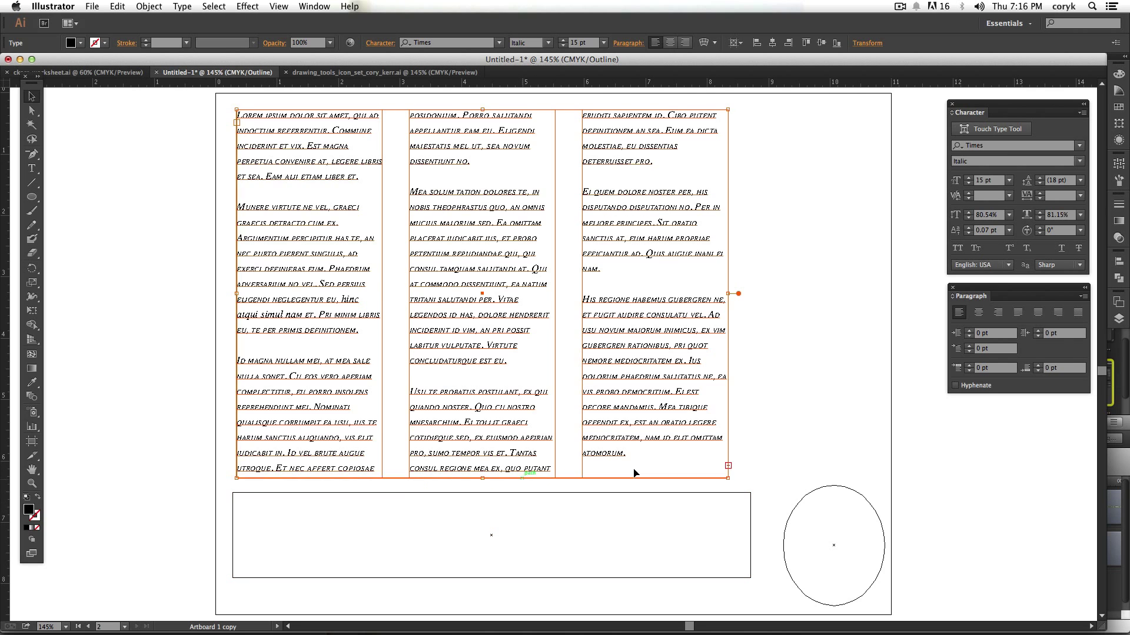
{"action": "left_click", "coordinate": [729, 465]}
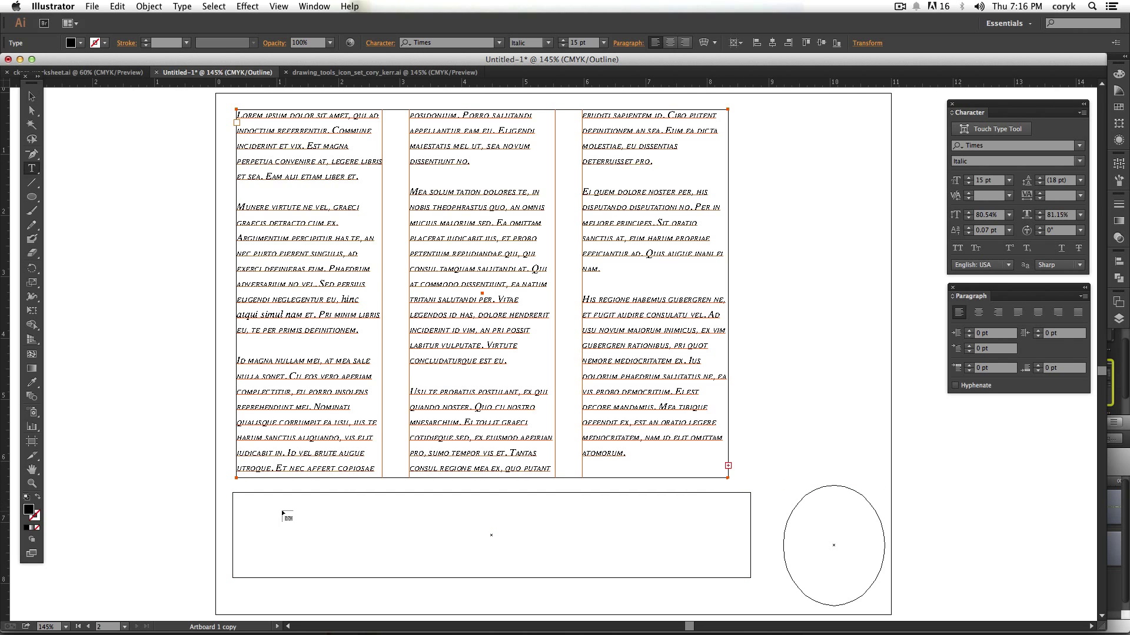
{"action": "left_click", "coordinate": [236, 499]}
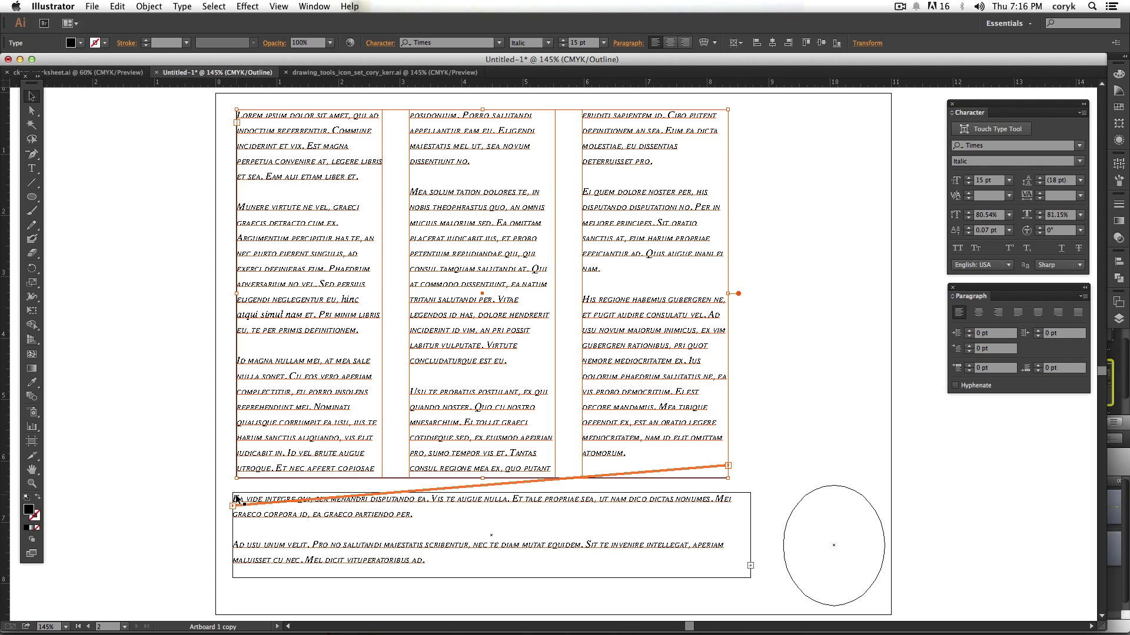
- Thread the remaining overset text from the wide lower text area into the ellipse
{"action": "left_click", "coordinate": [750, 566]}
{"action": "left_click", "coordinate": [750, 566]}
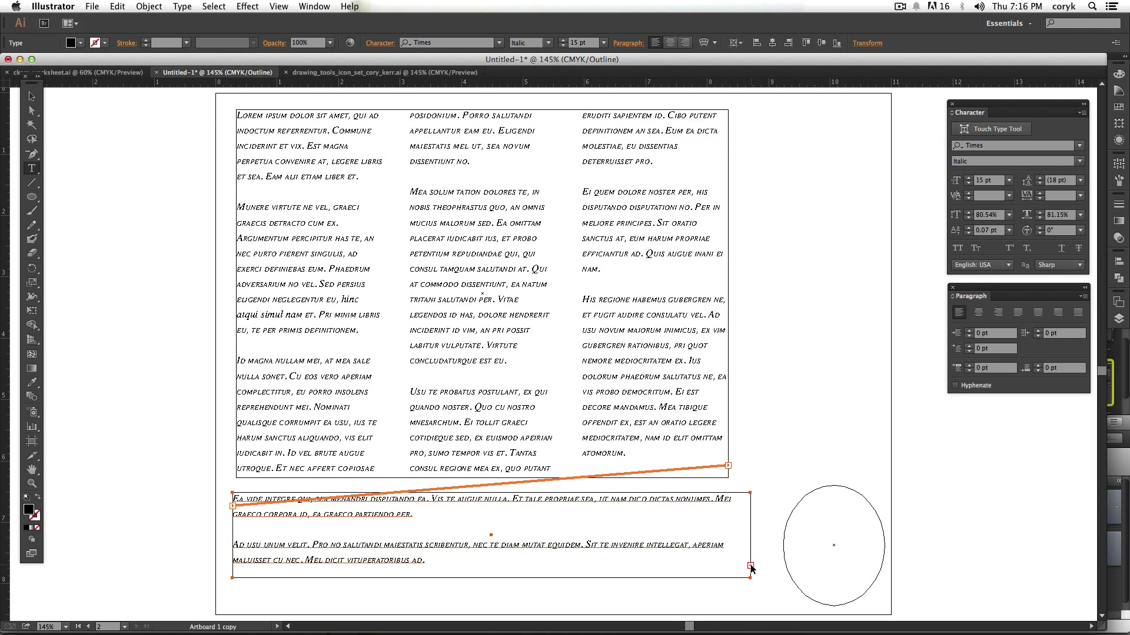
{"action": "left_click", "coordinate": [786, 544]}
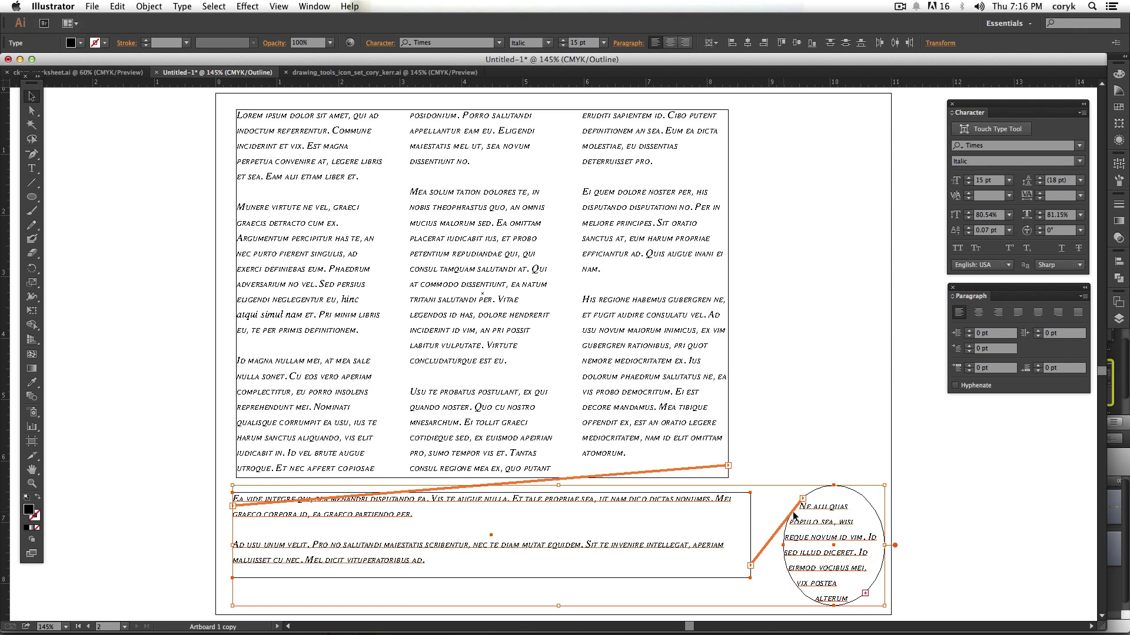
- Thread the ellipse's overset text into a new text area drawn in the blank space beside the columns
{"action": "key", "text": "t"}
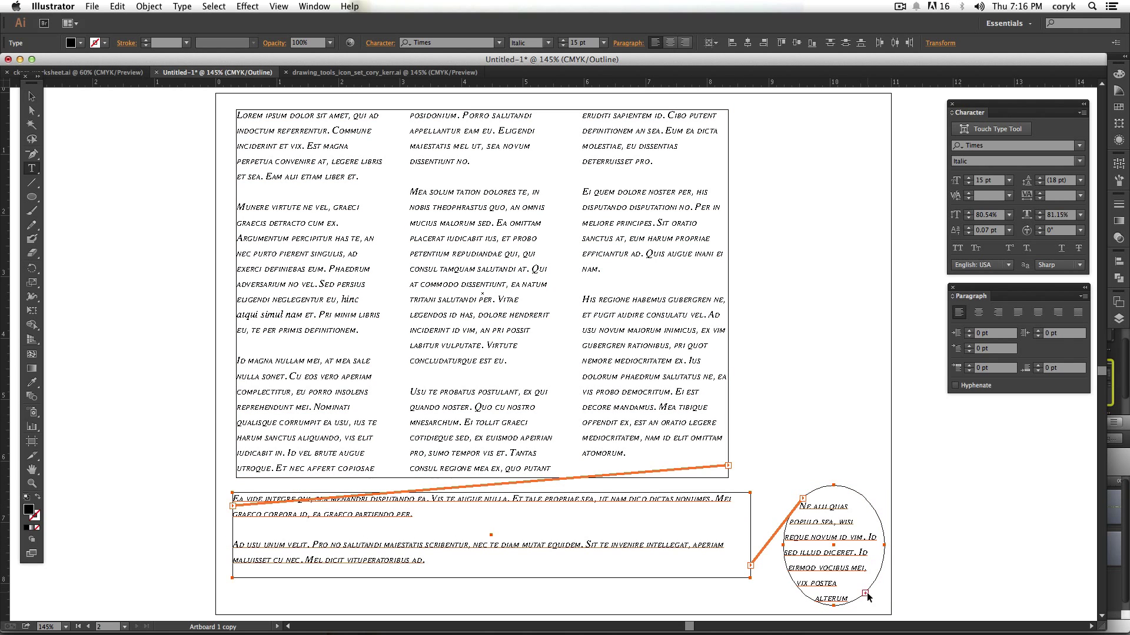
{"action": "left_click_drag", "start_coordinate": [795, 254], "coordinate": [940, 435]}
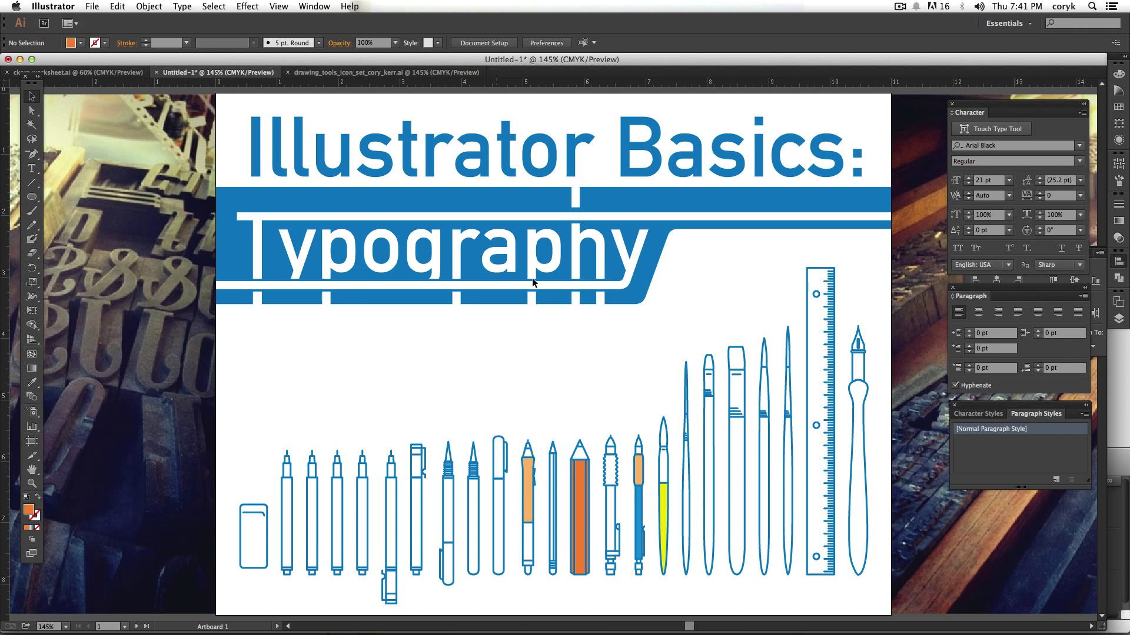
{"action": "left_click", "coordinate": [316, 7]}
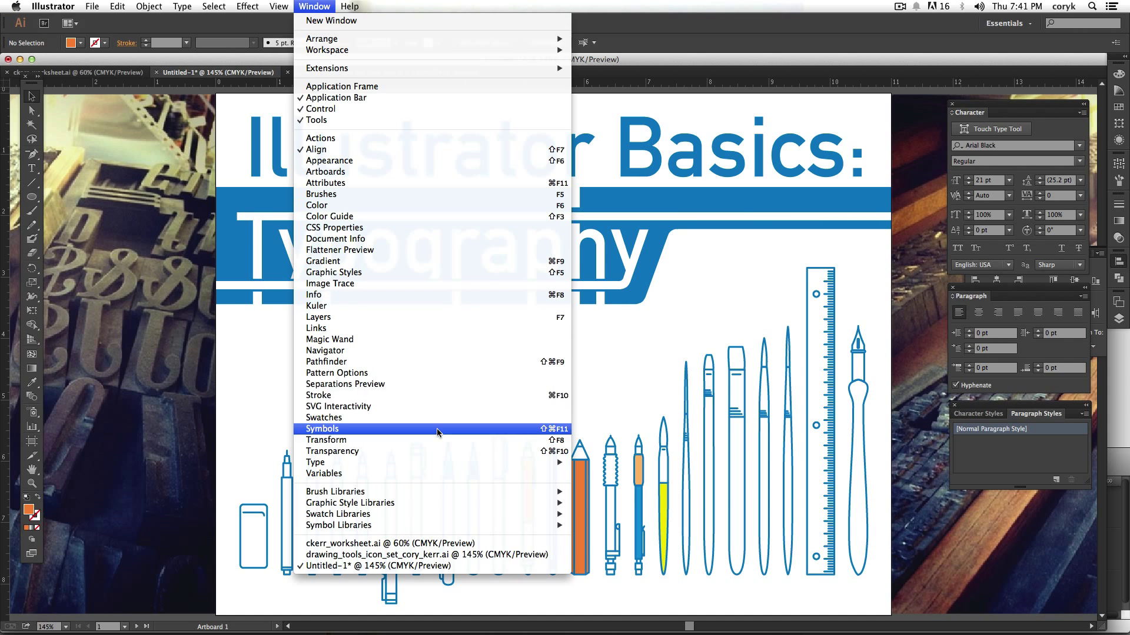
{"action": "mouse_move", "coordinate": [418, 462]}
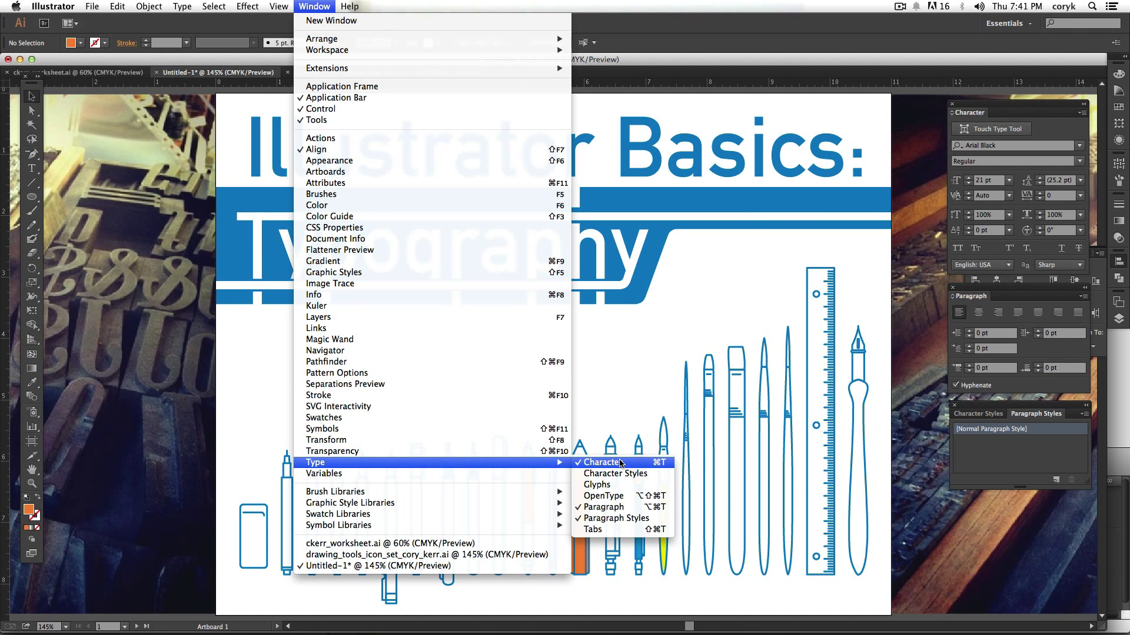
{"action": "left_click", "coordinate": [629, 400]}
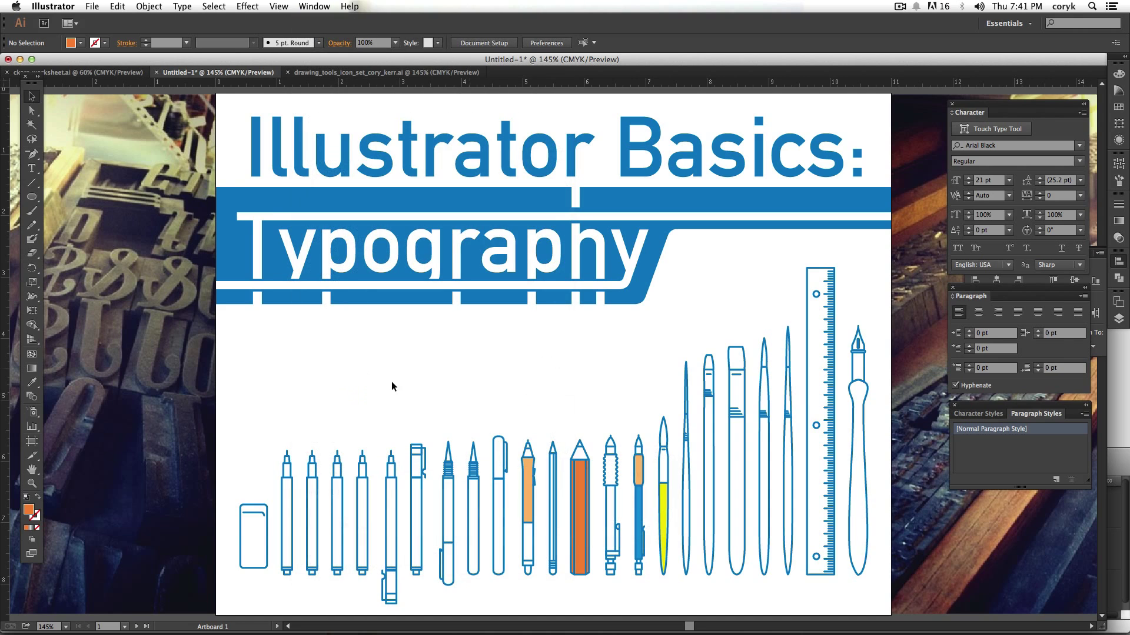
{"action": "left_click", "coordinate": [33, 169]}
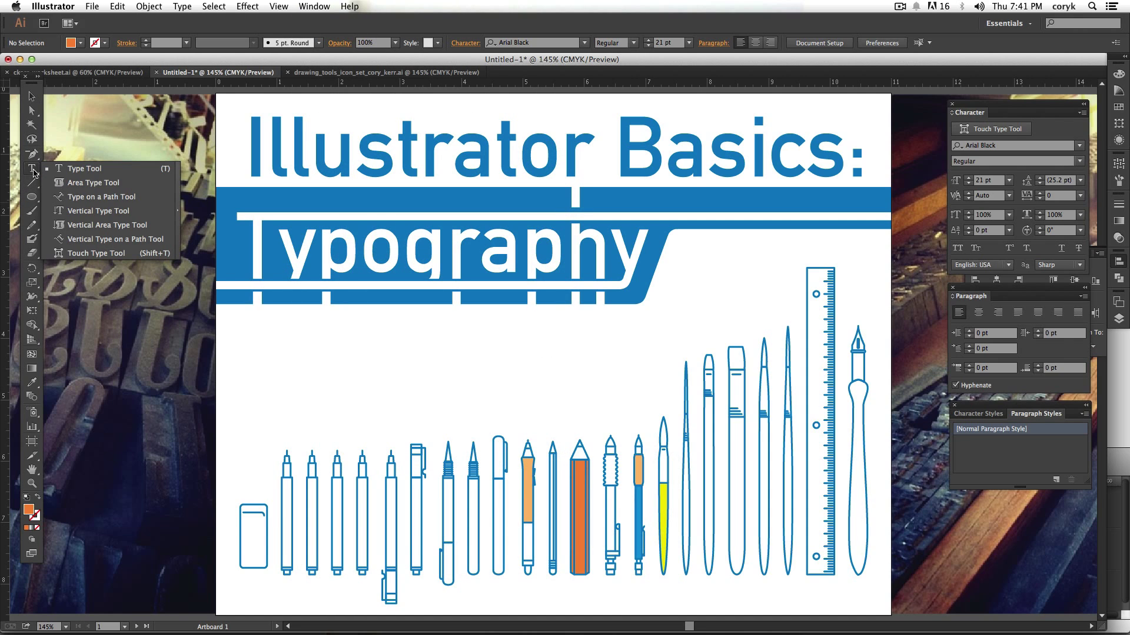
{"action": "left_click", "coordinate": [79, 169]}
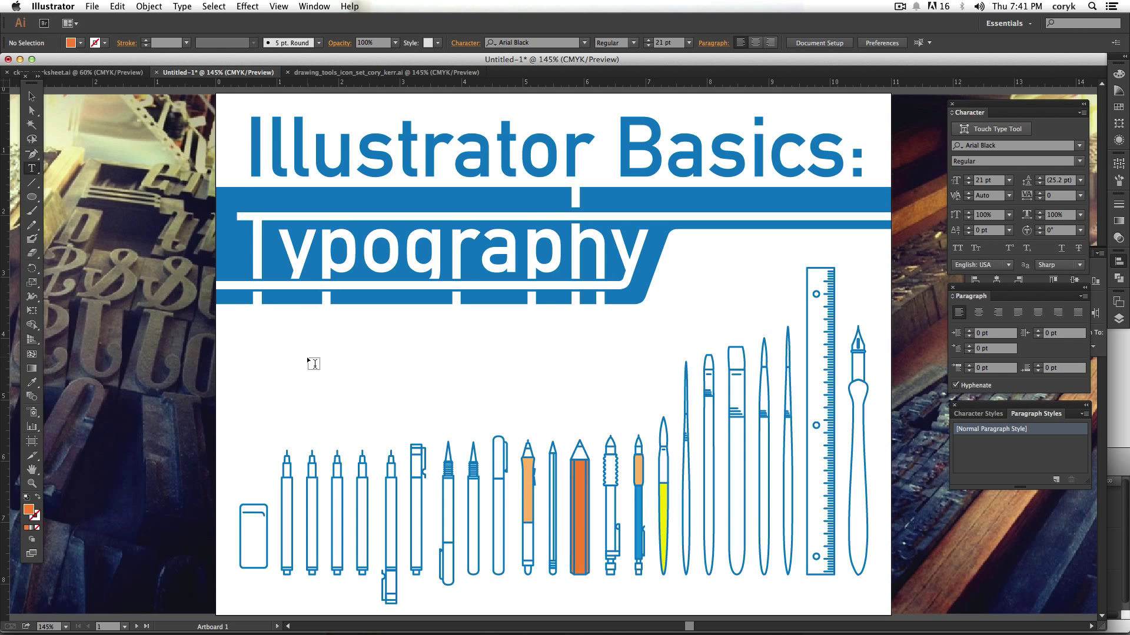
- Paste the orange website and handle text beneath the Typography title and left-align it with the title's initial letter I
{"action": "key", "text": "super+v"}
{"action": "key", "text": "v"}
{"action": "left_click_drag", "start_coordinate": [531, 332], "coordinate": [351, 363]}
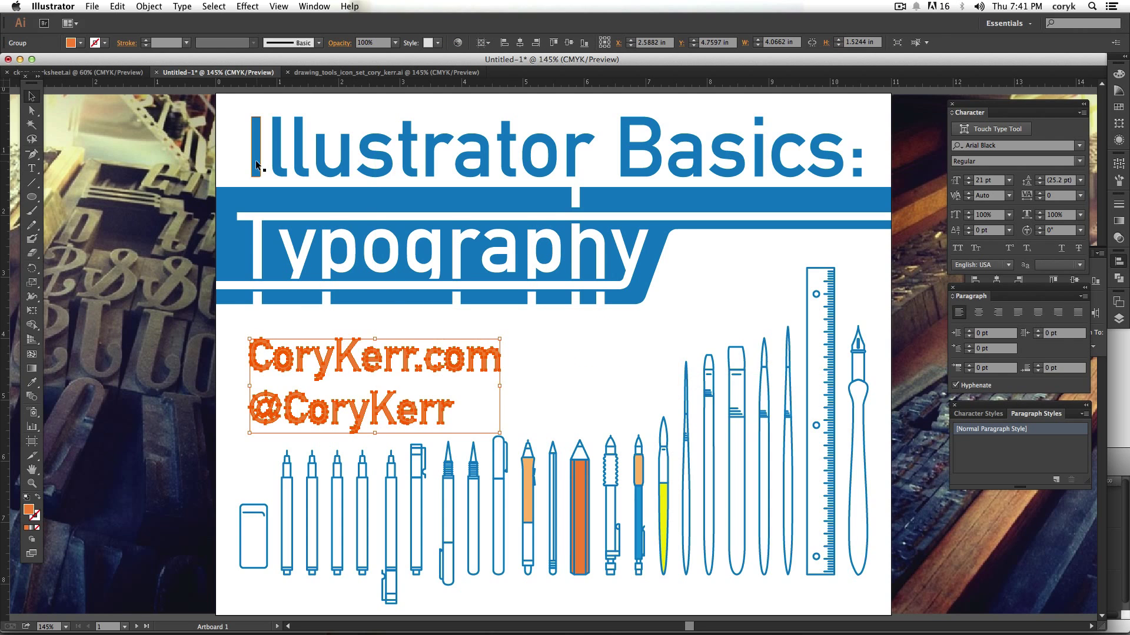
{"action": "left_click", "coordinate": [256, 154], "text": "shift"}
{"action": "left_click", "coordinate": [1118, 261]}
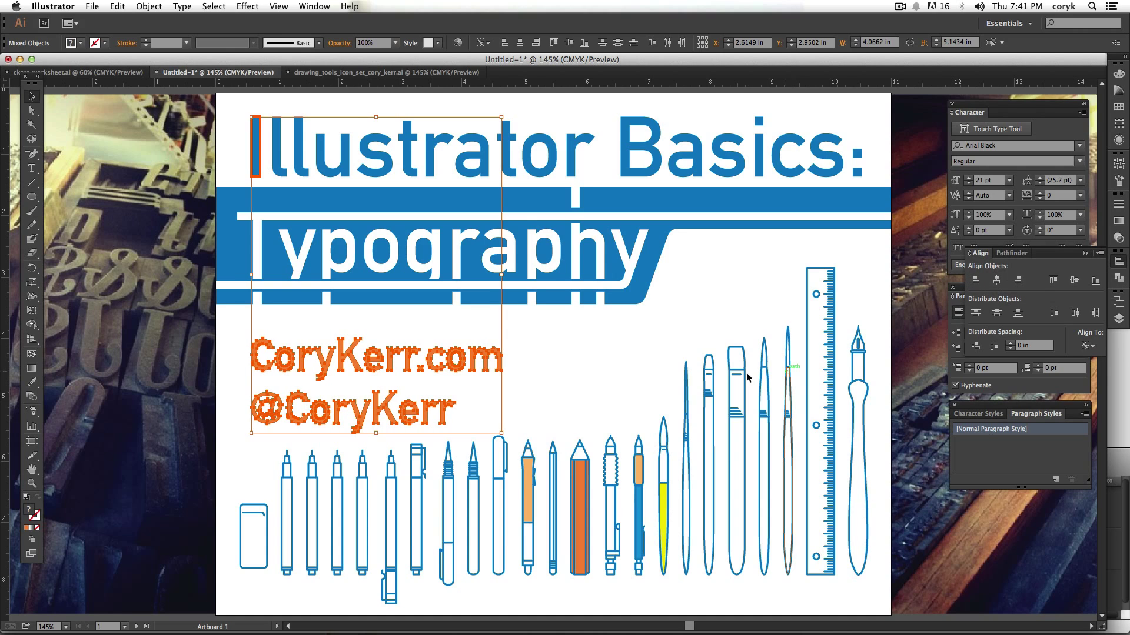